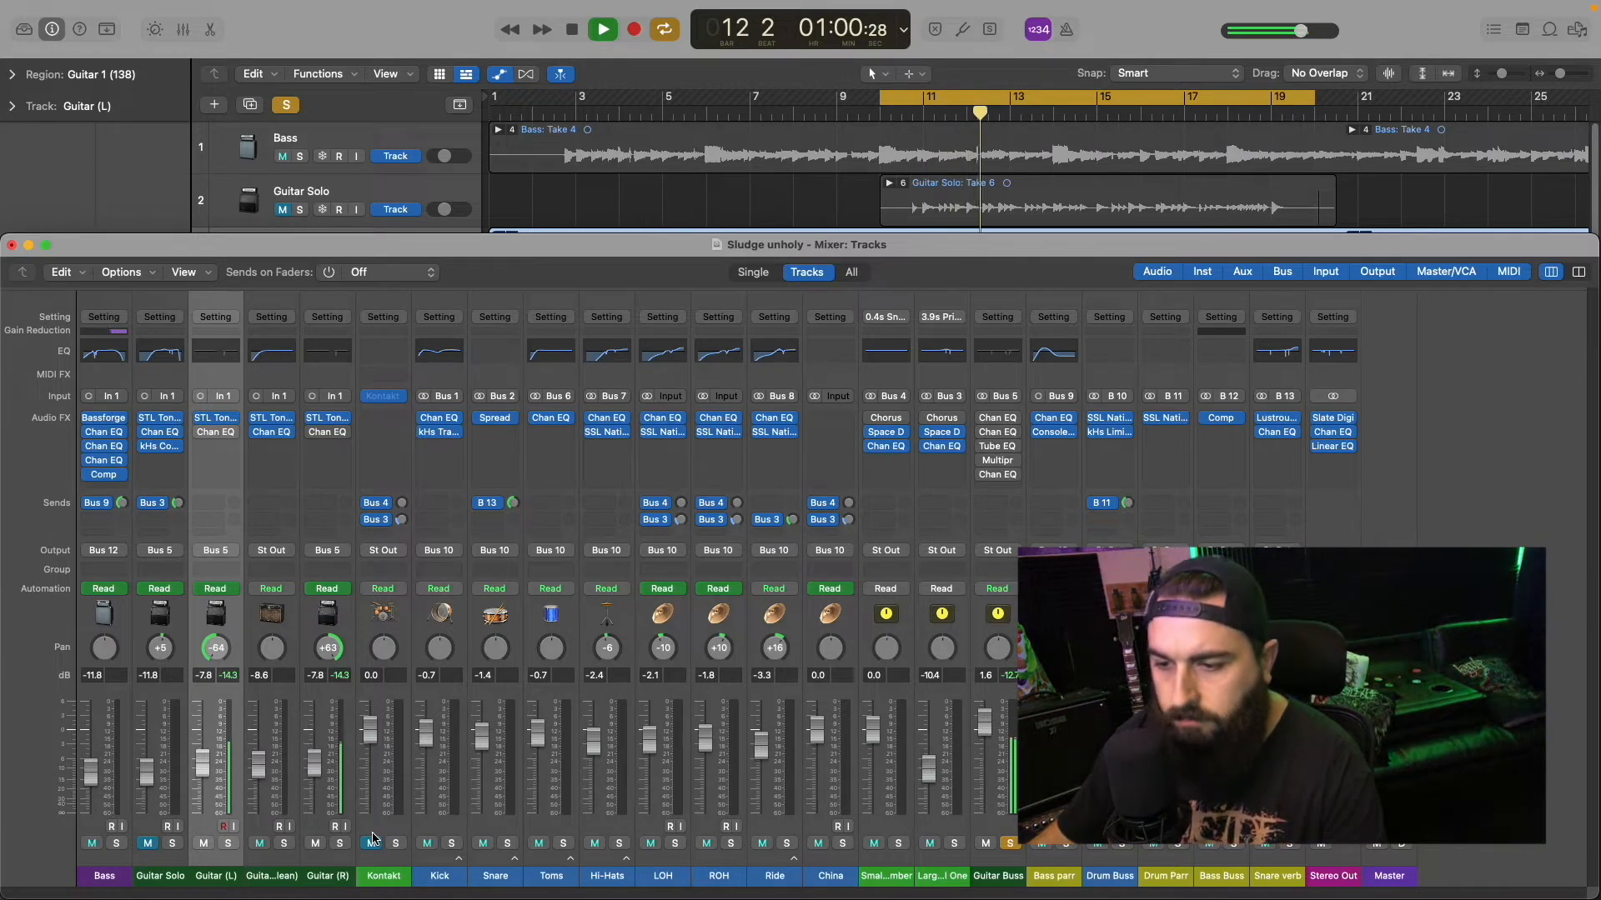
# Step: Solo the Guitar (L) track instead of the Guitar Buss, reset its pan to center, and audition it briefly
pyautogui.press('space')
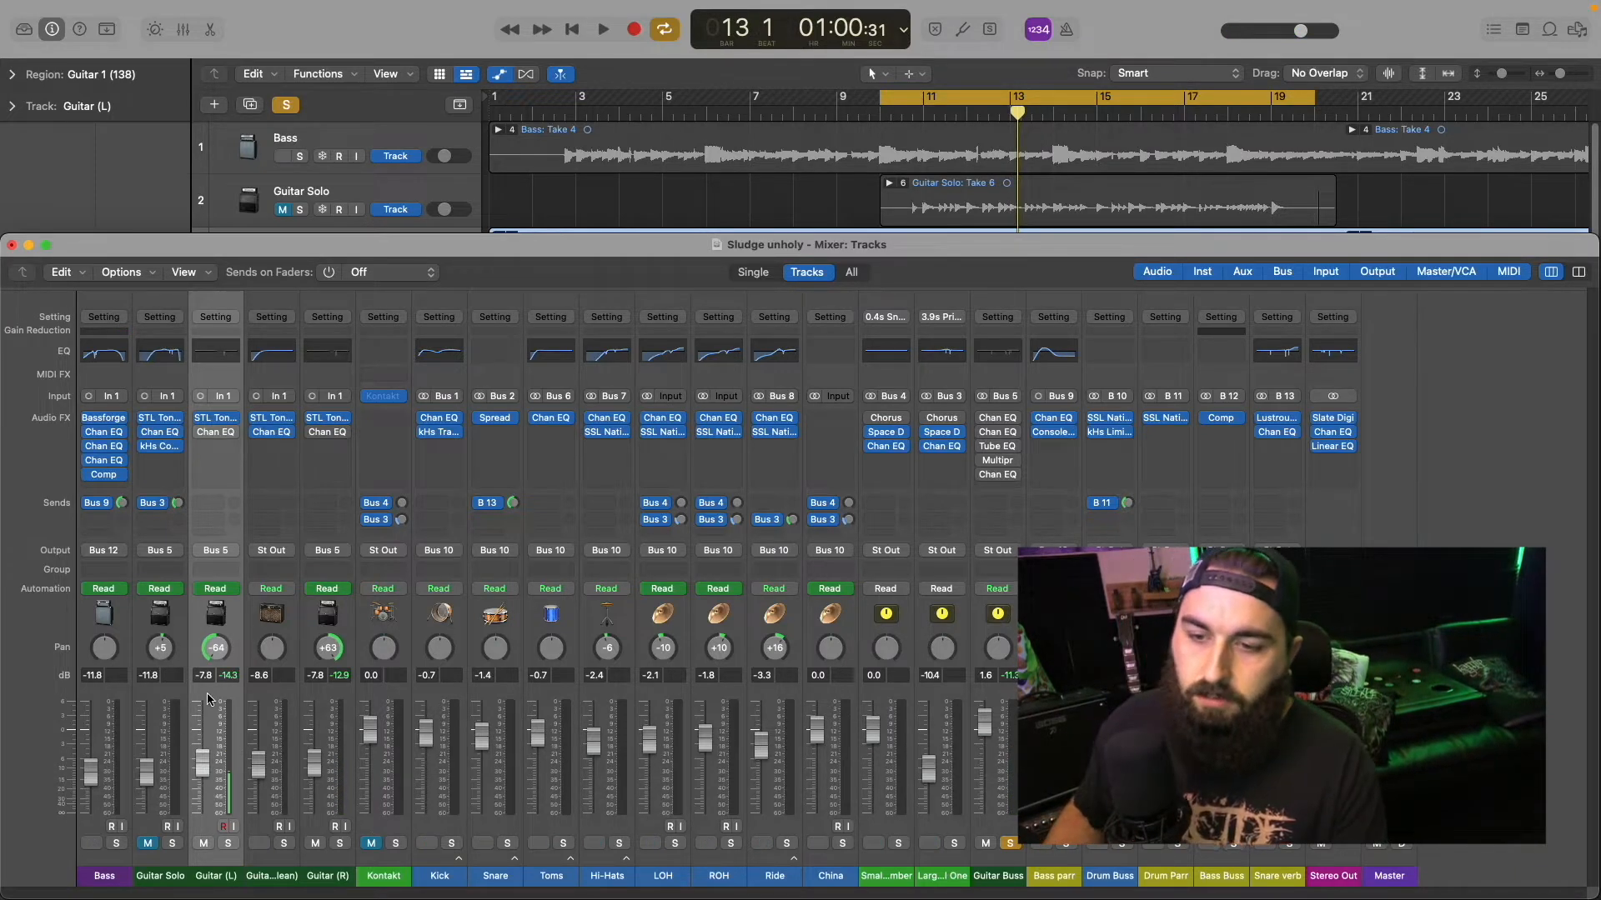
pyautogui.click(1011, 844)
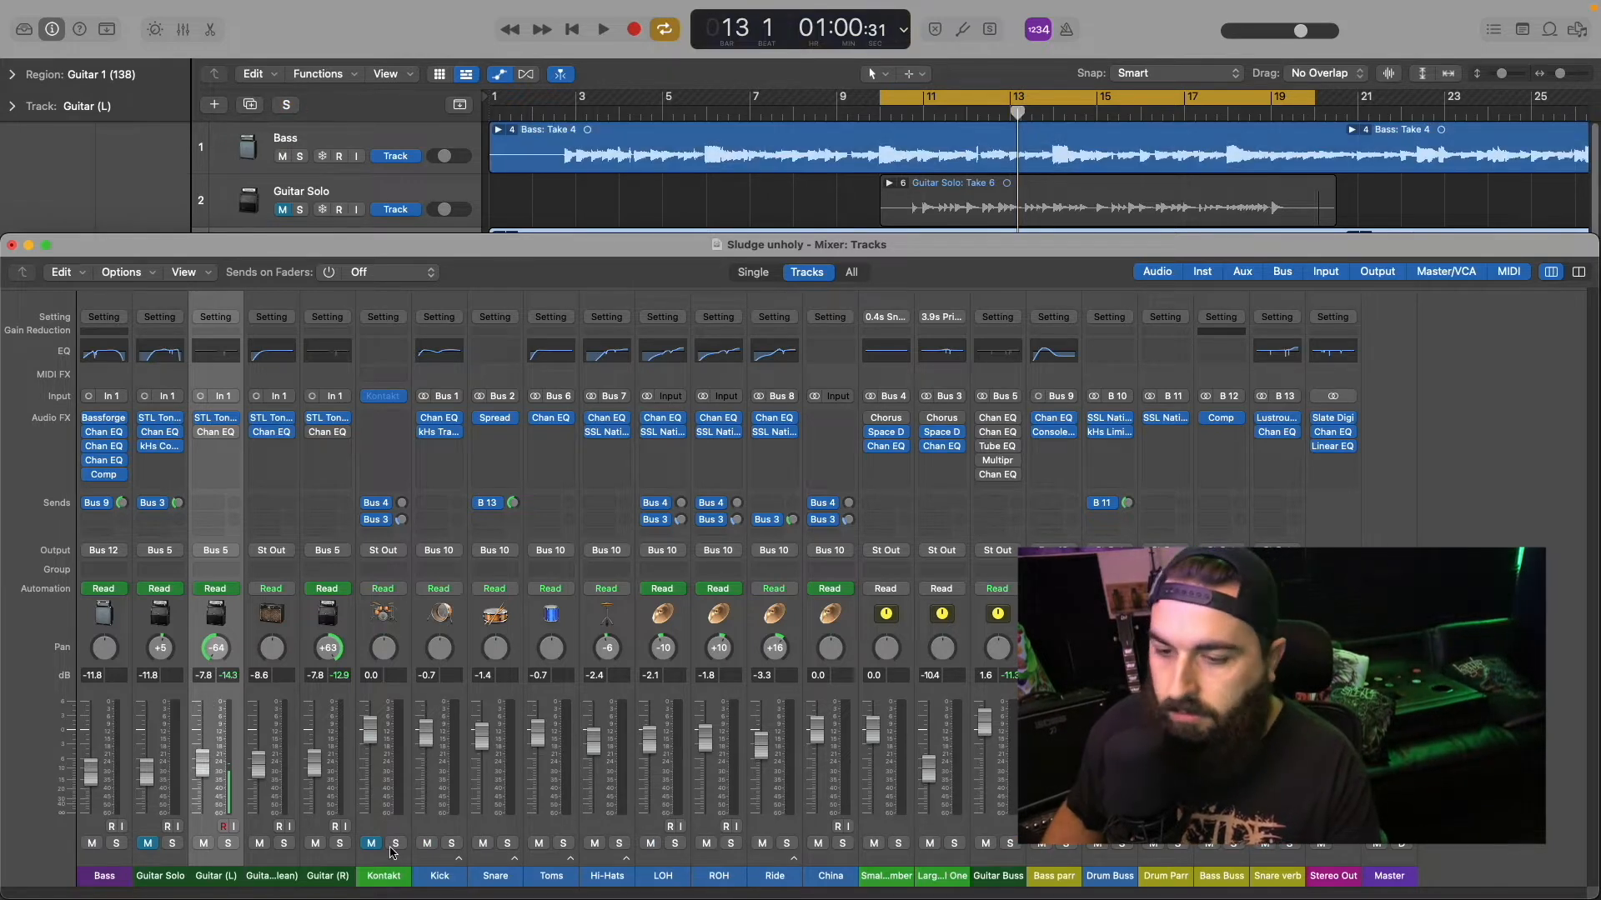
pyautogui.click(228, 844)
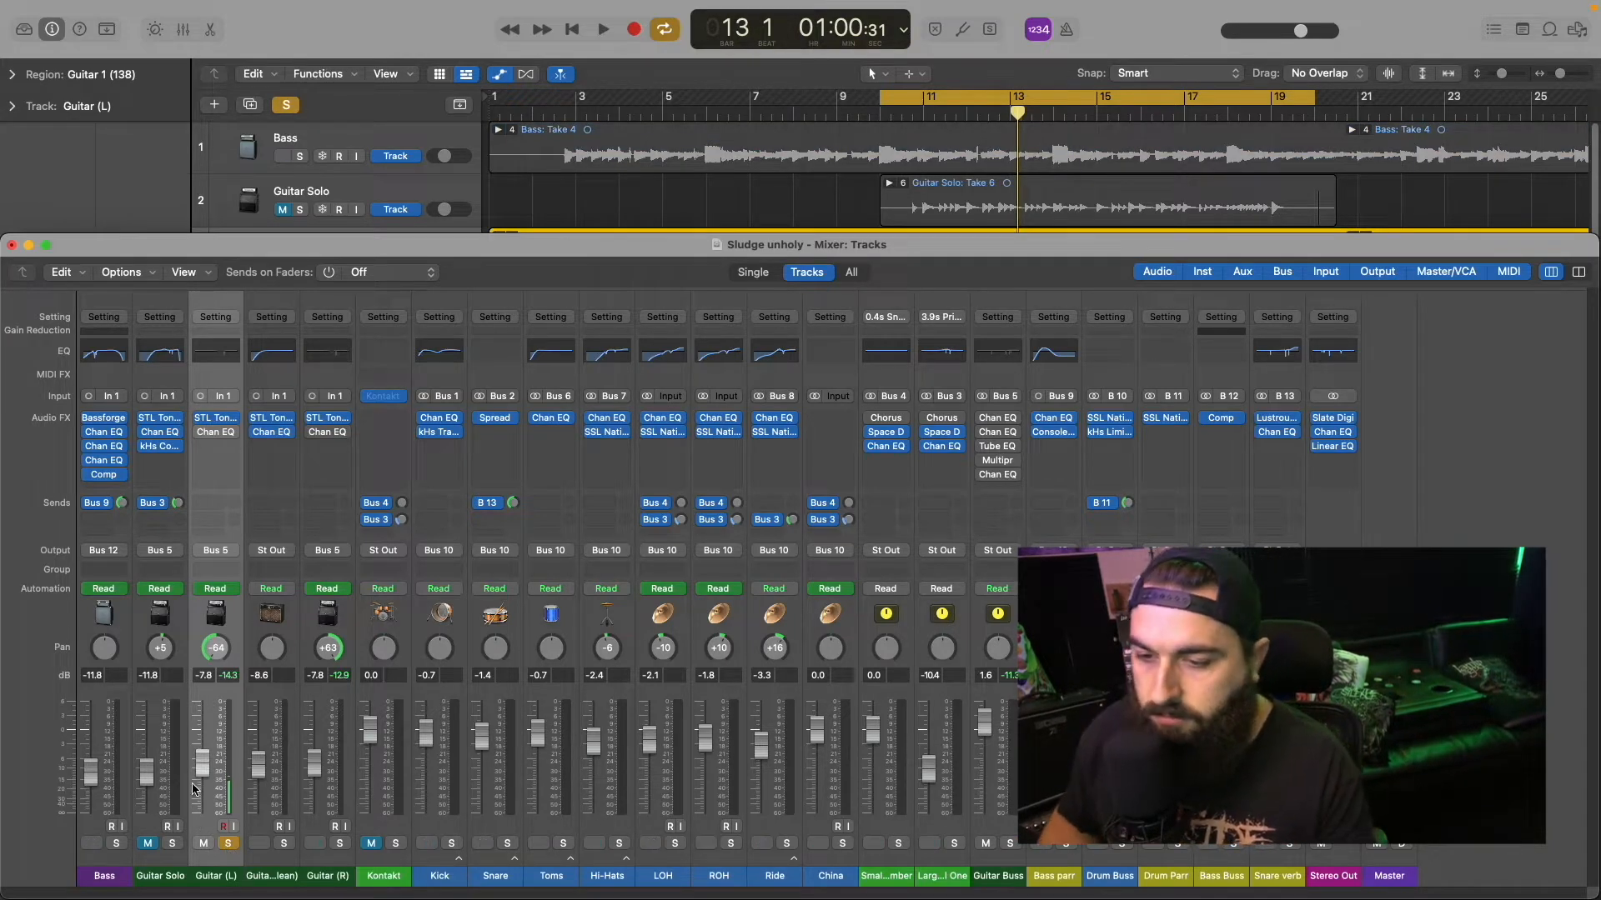
pyautogui.moveTo(210, 652); pyautogui.dragTo(199, 562)
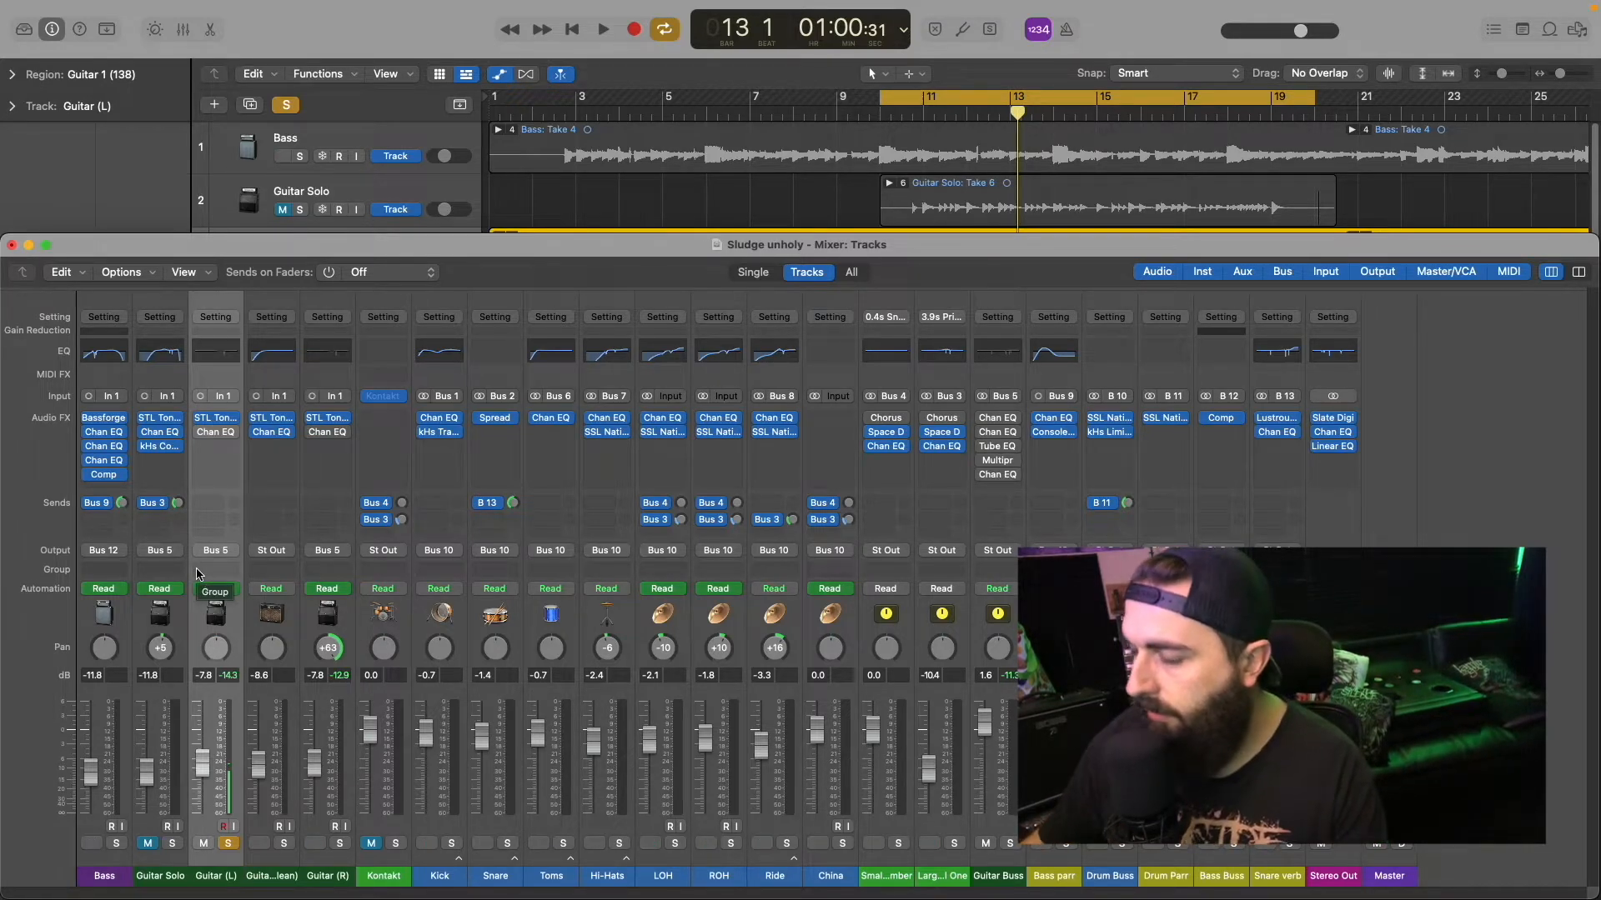
pyautogui.press('space')
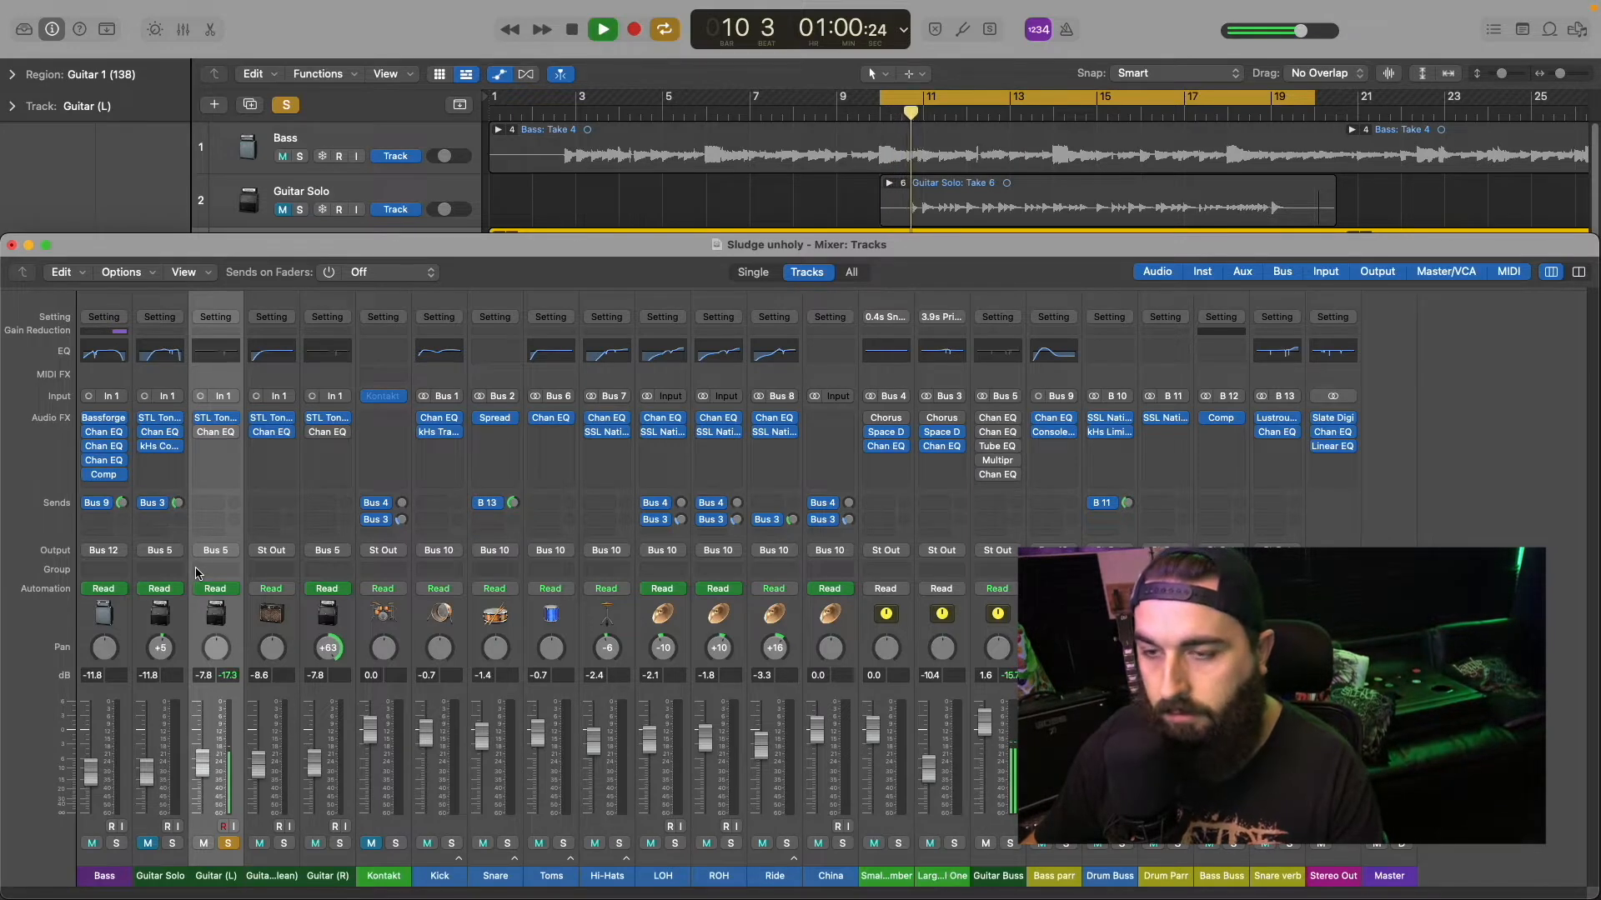
pyautogui.press('space')
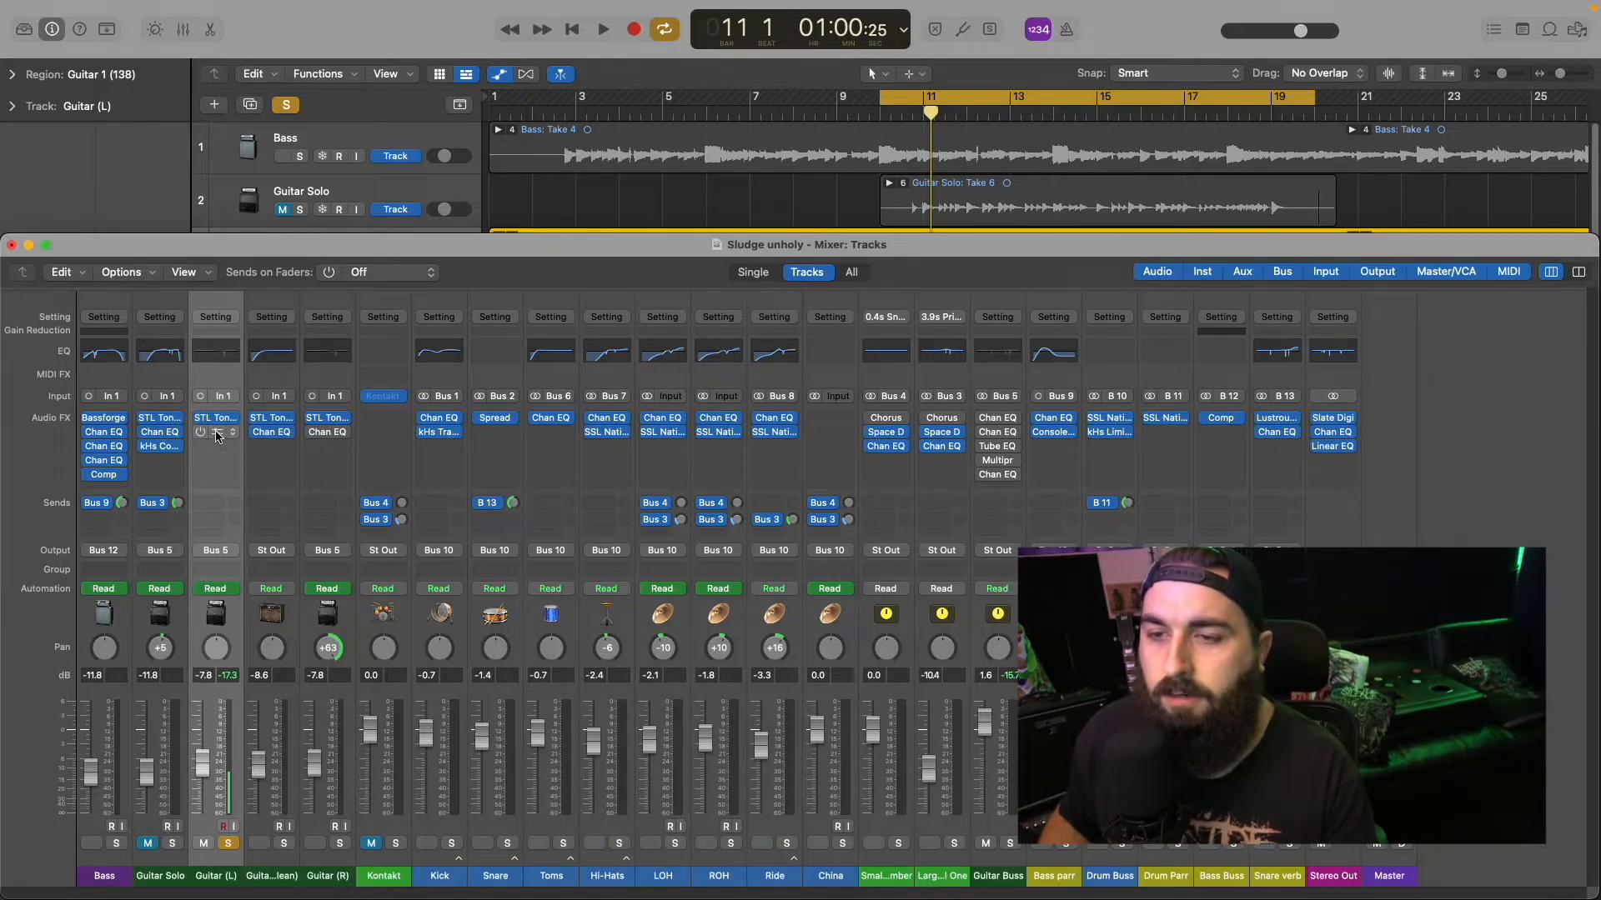
# Step: Open the Channel EQ on Guitar (L) and compare it bypassed and active during playback, leaving it enabled
pyautogui.click(216, 431)
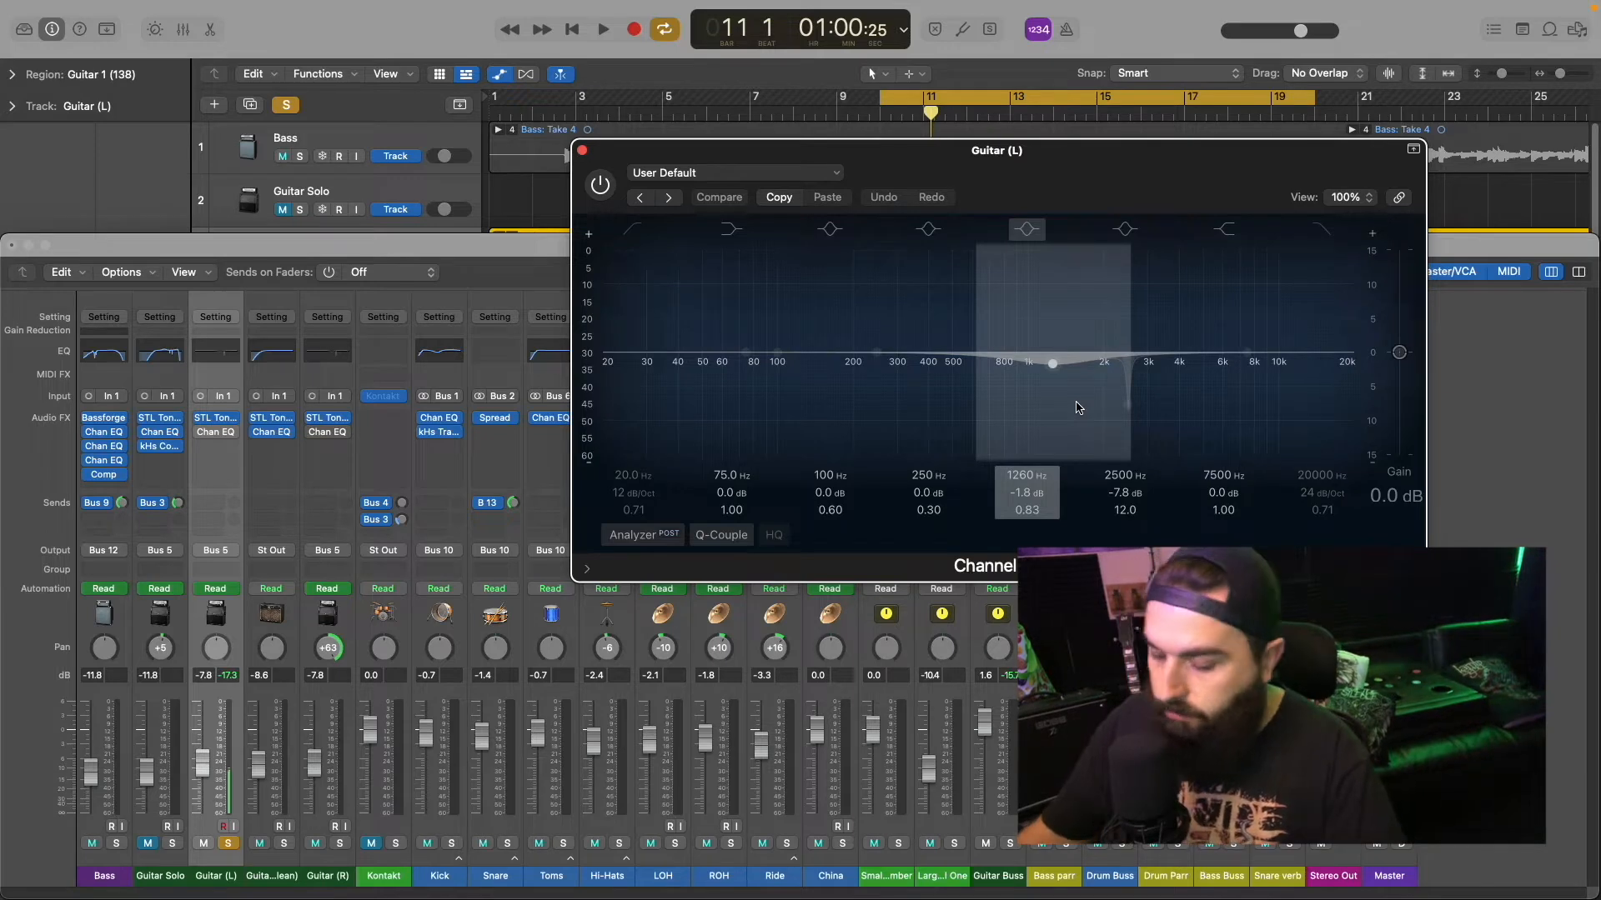
pyautogui.press('space')
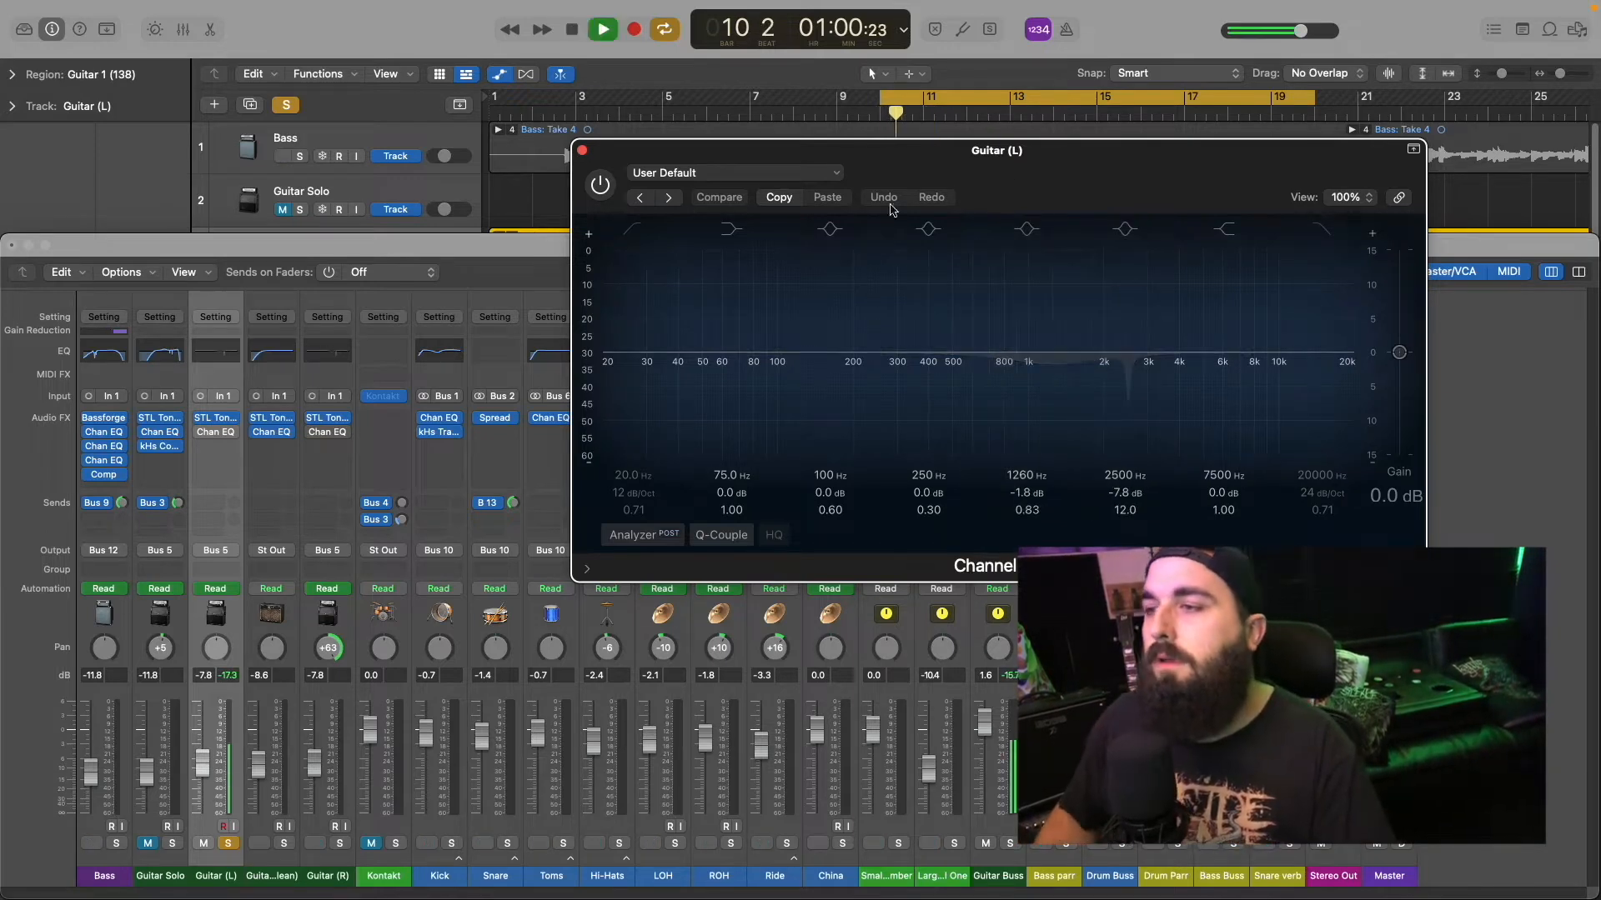
pyautogui.click(599, 184)
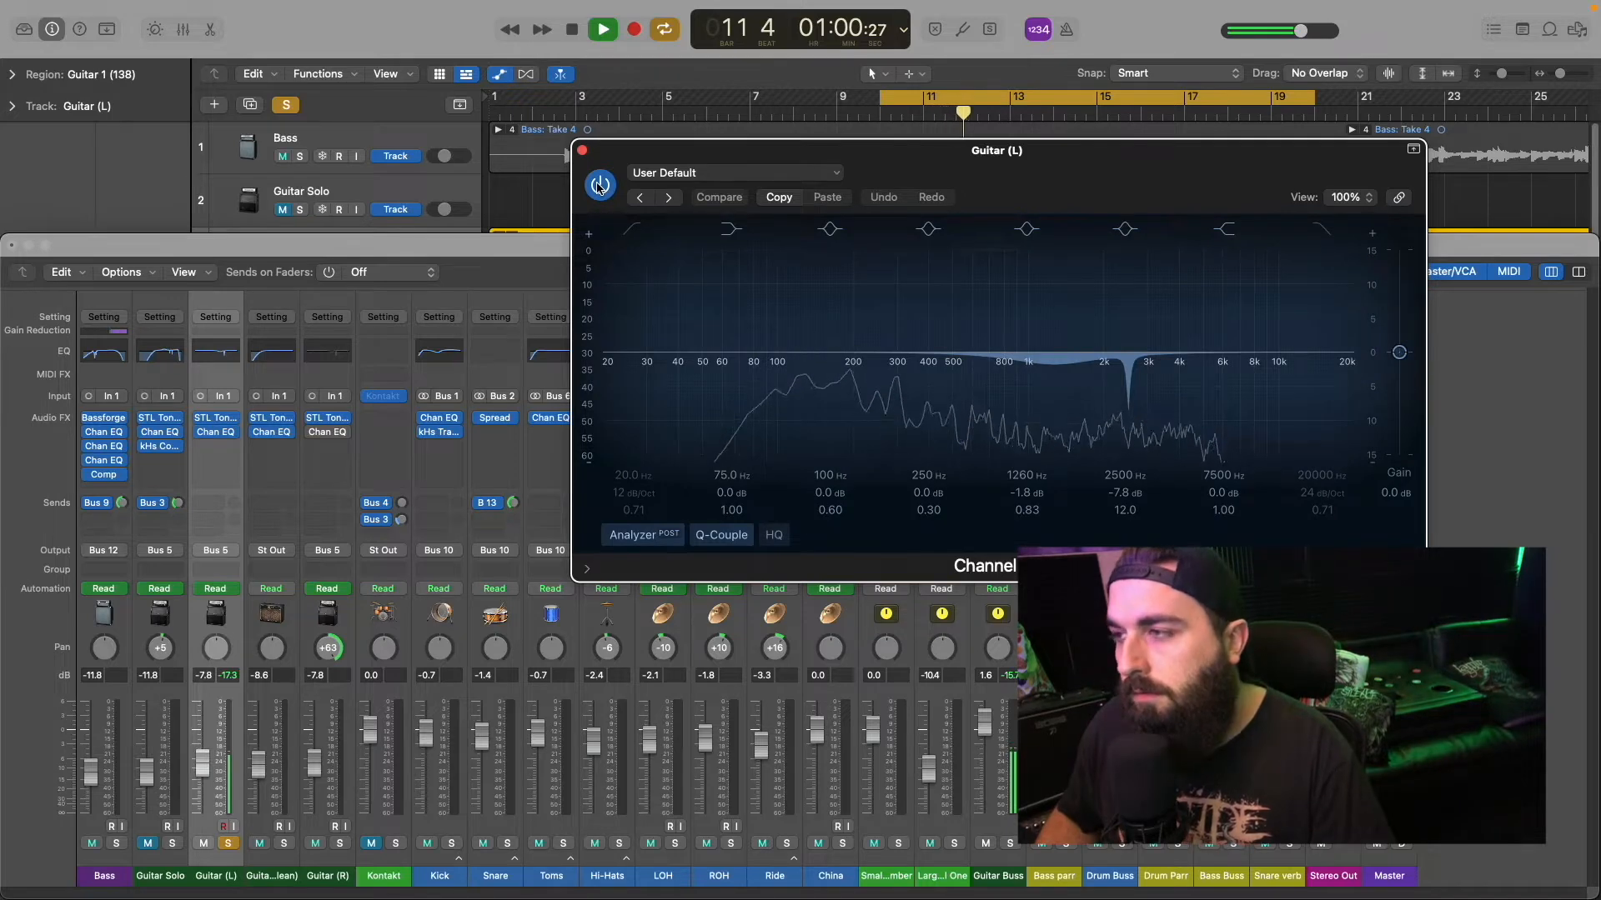
pyautogui.click(599, 185)
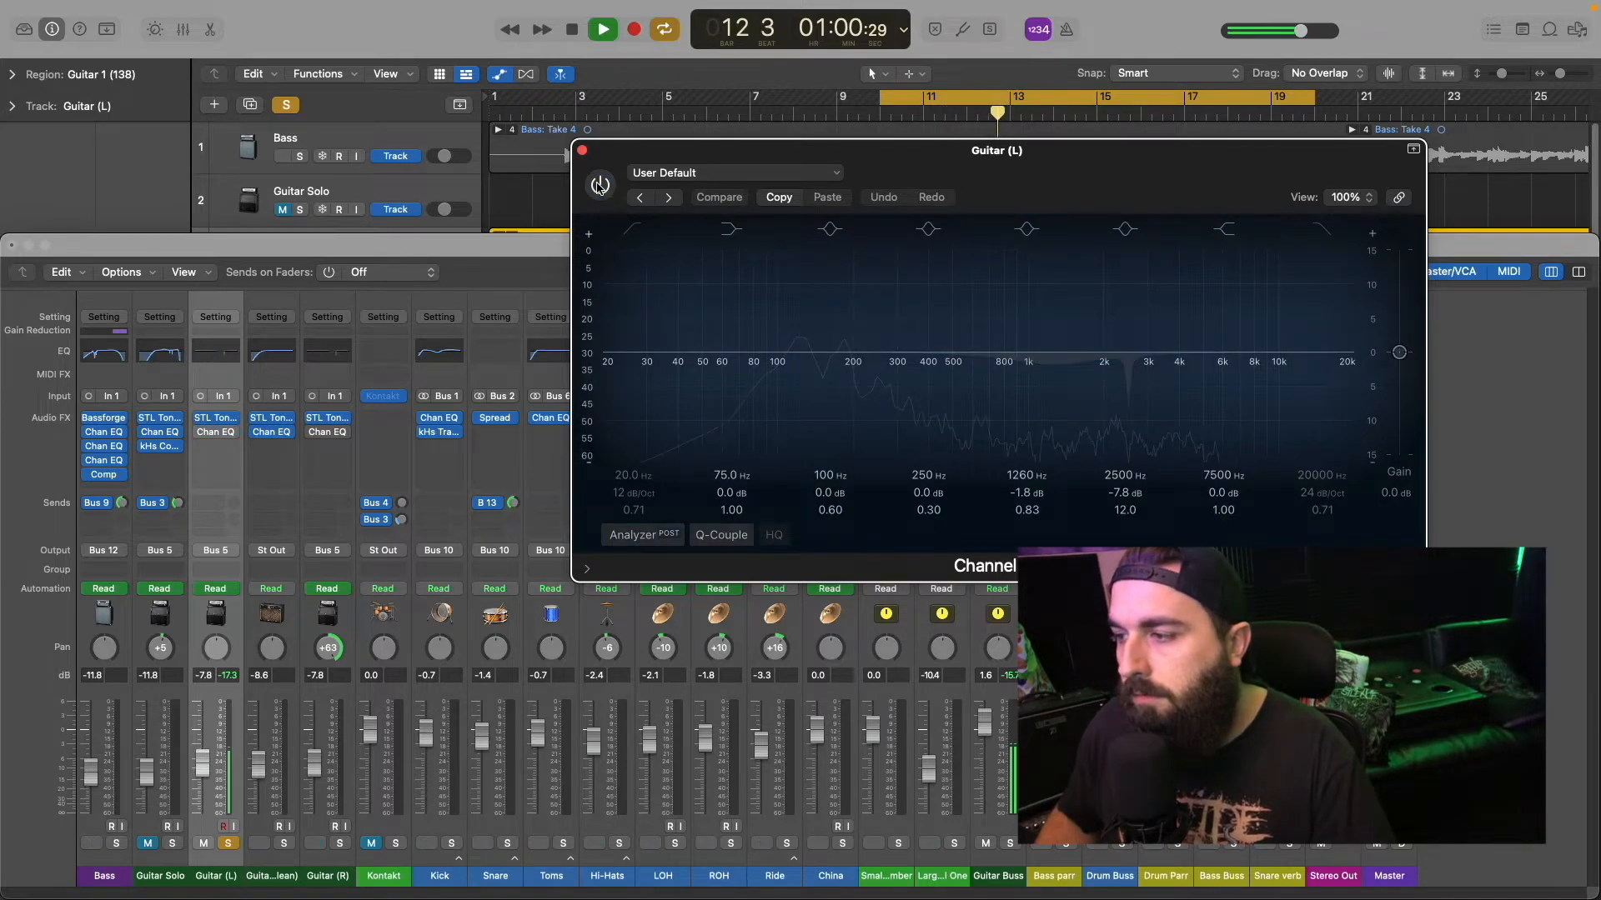
pyautogui.click(599, 185)
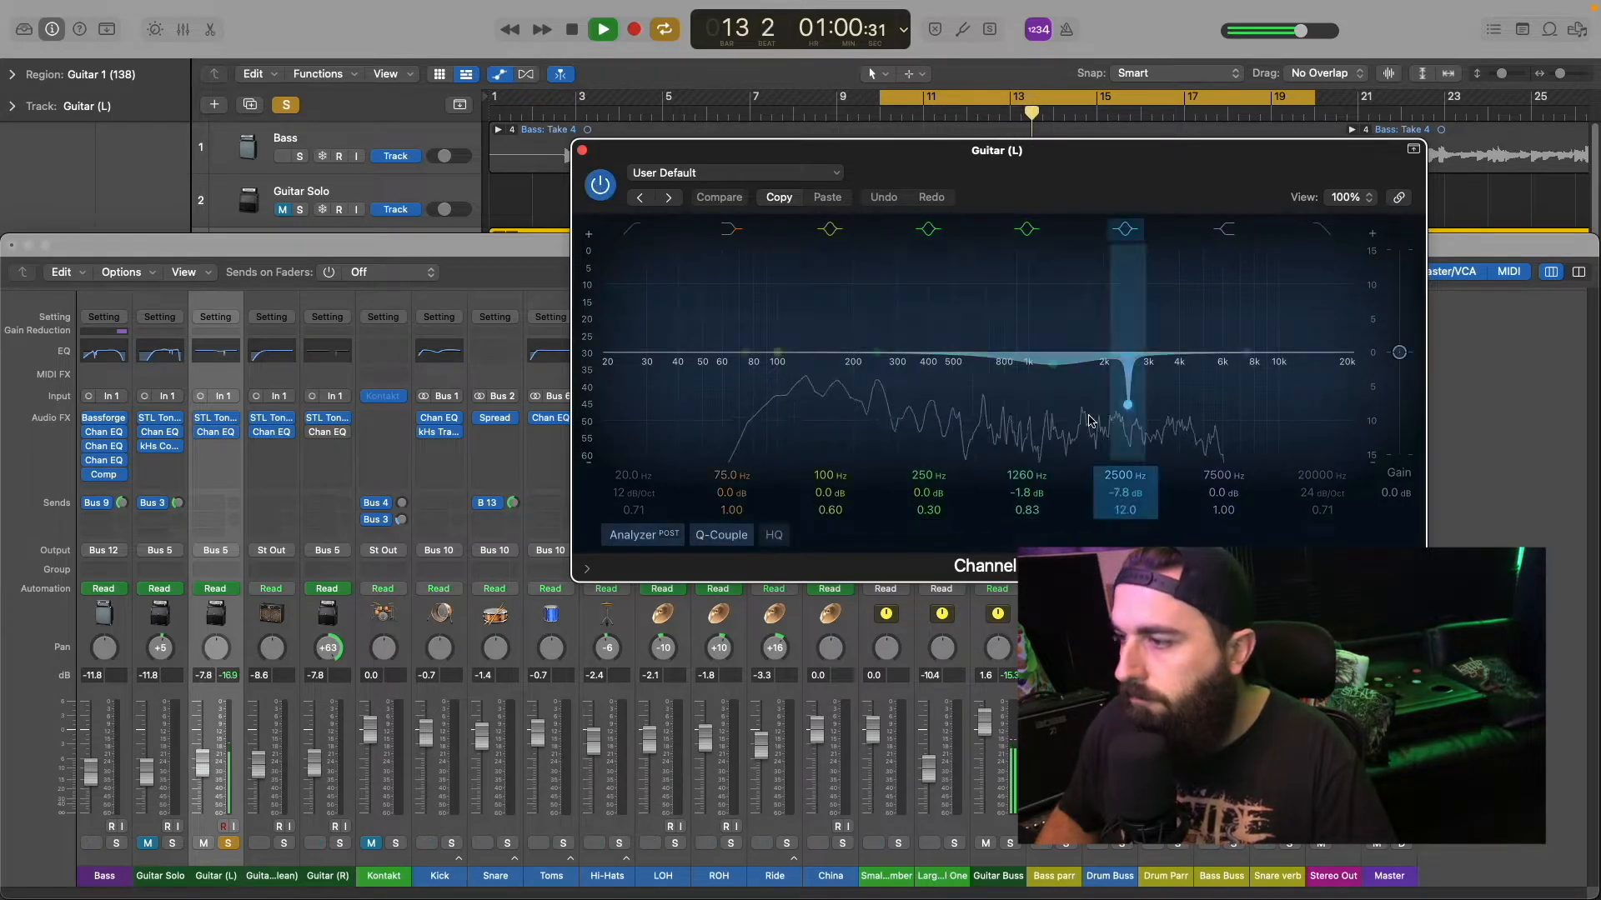
# Step: Set the Guitar (L) EQ gains to -1.9 dB at 1260 Hz and -7.7 dB at 2500 Hz, and close the EQ
pyautogui.moveTo(1032, 492); pyautogui.dragTo(1128, 491)
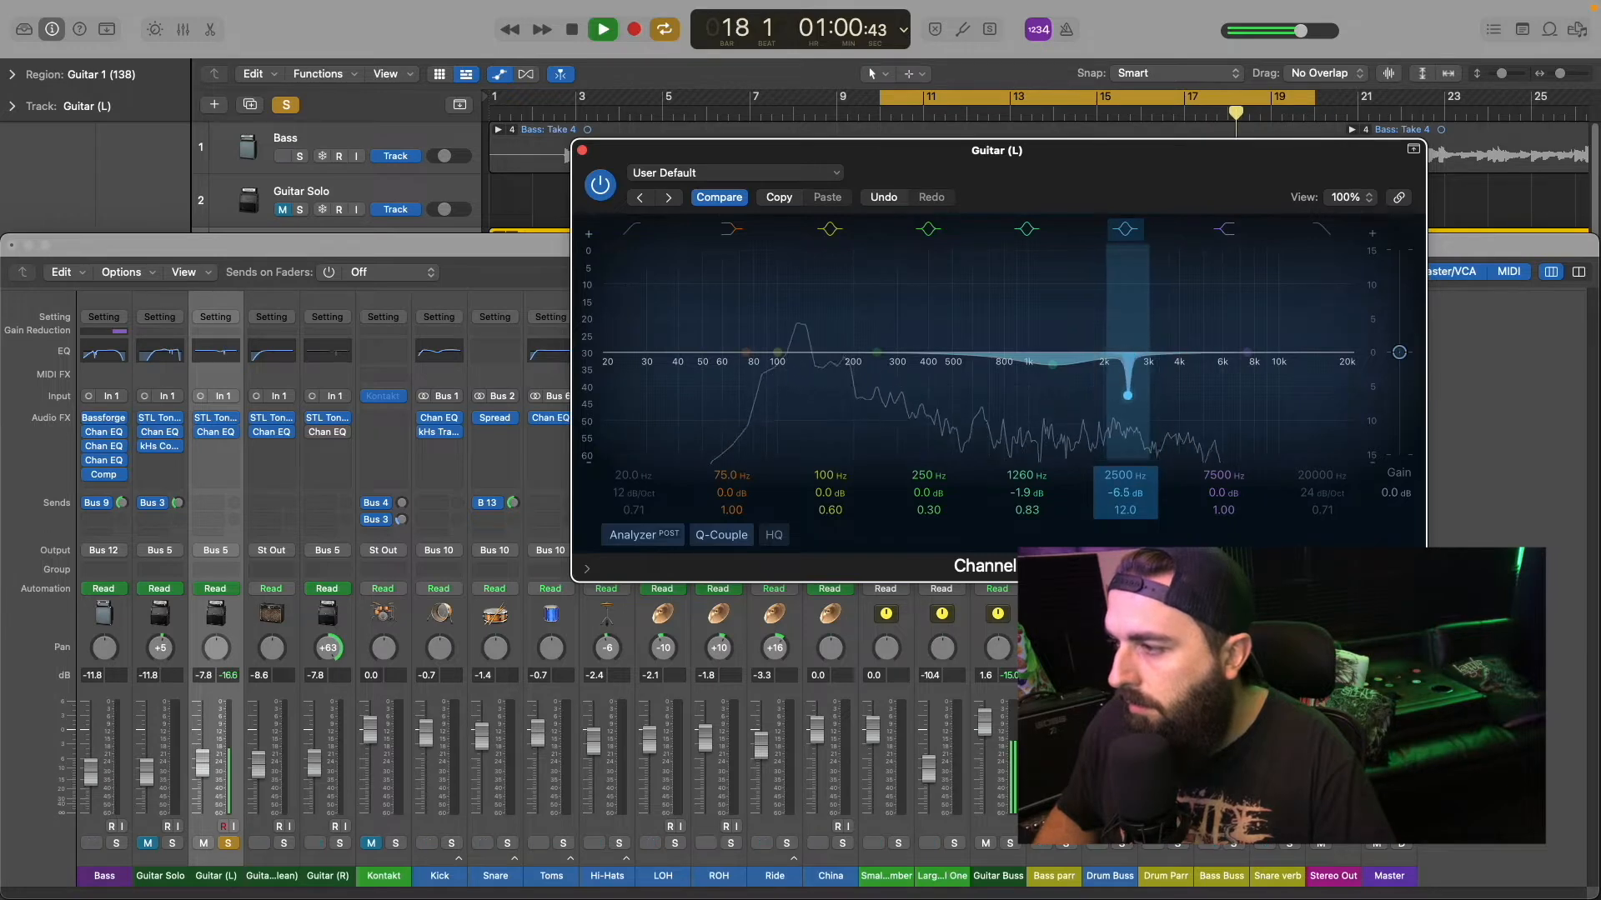
pyautogui.press('space')
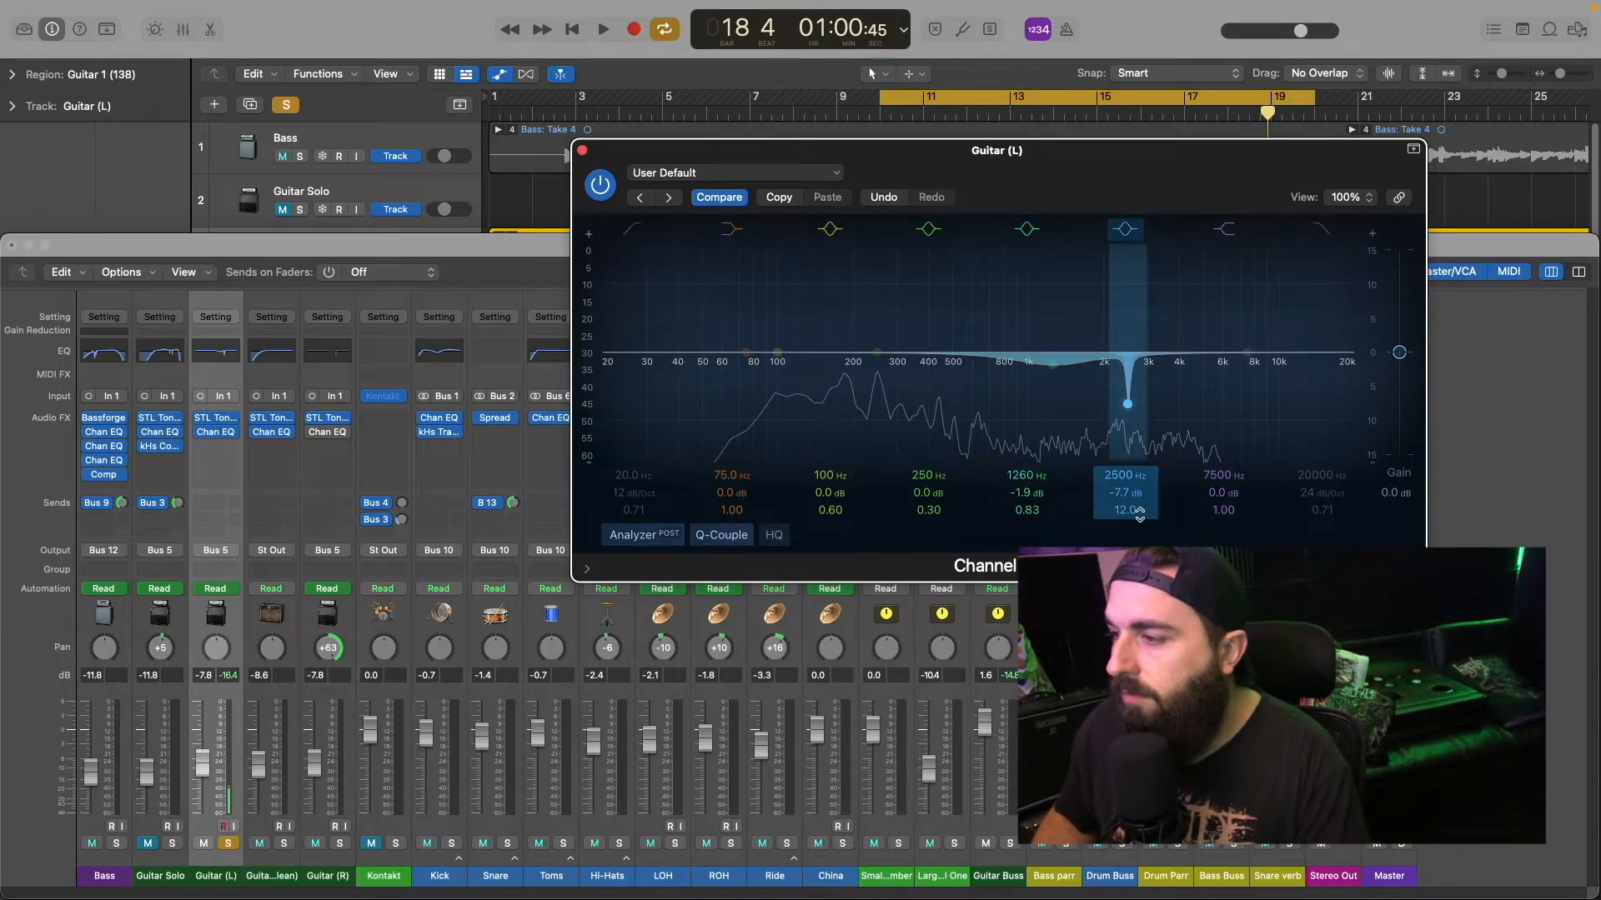
pyautogui.click(582, 151)
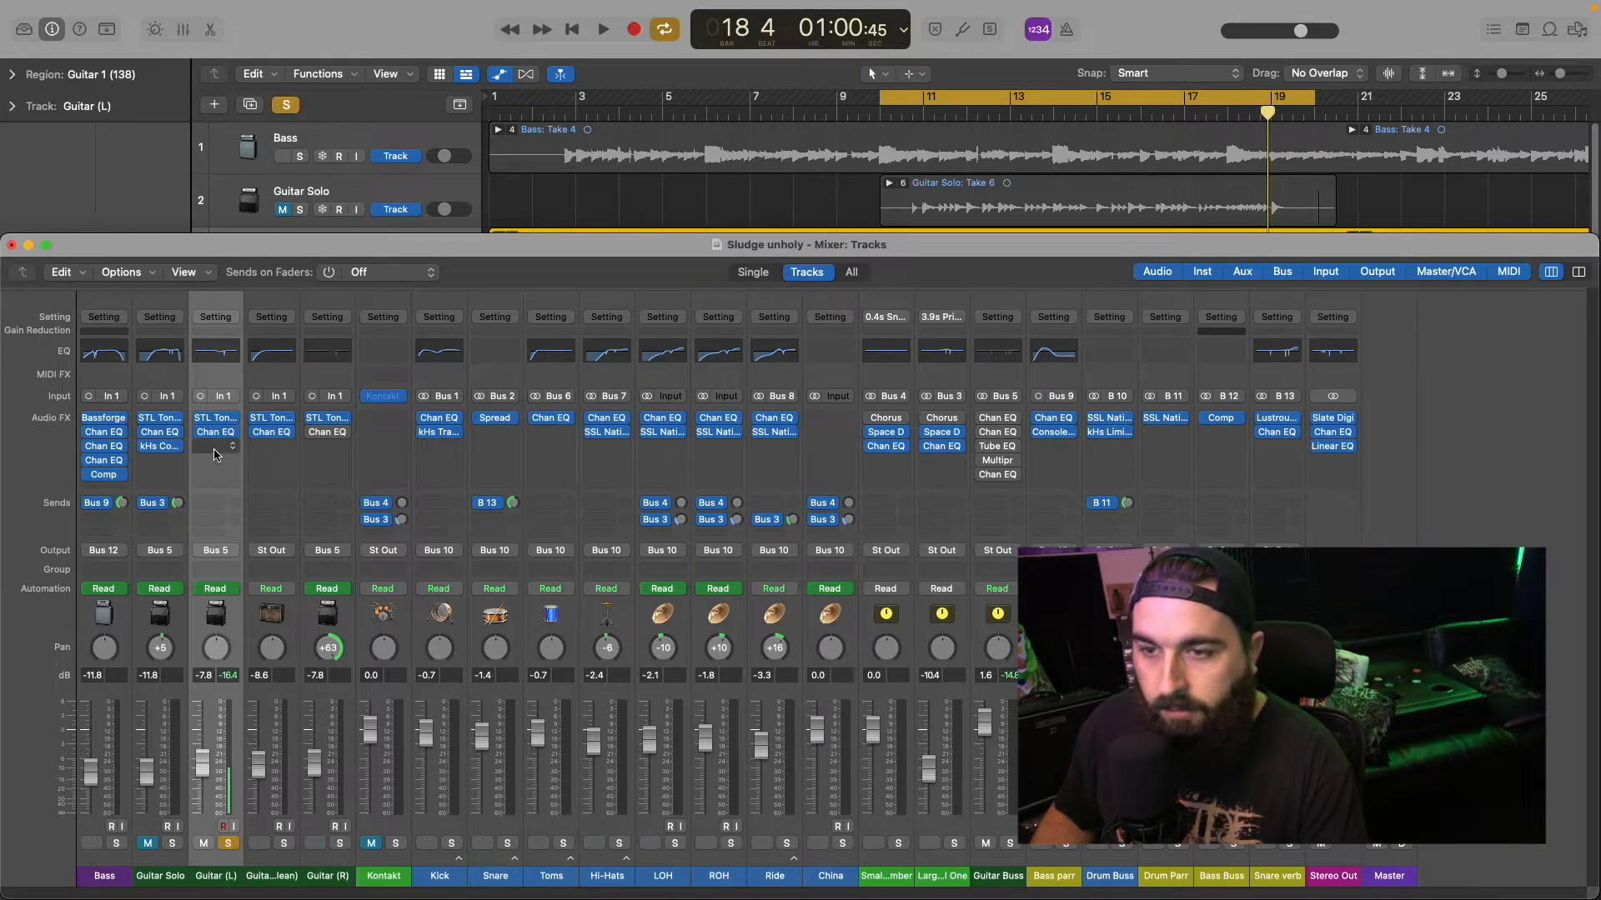
# Step: Solo Guitar (R) as well and enable its Channel EQ
pyautogui.click(339, 843)
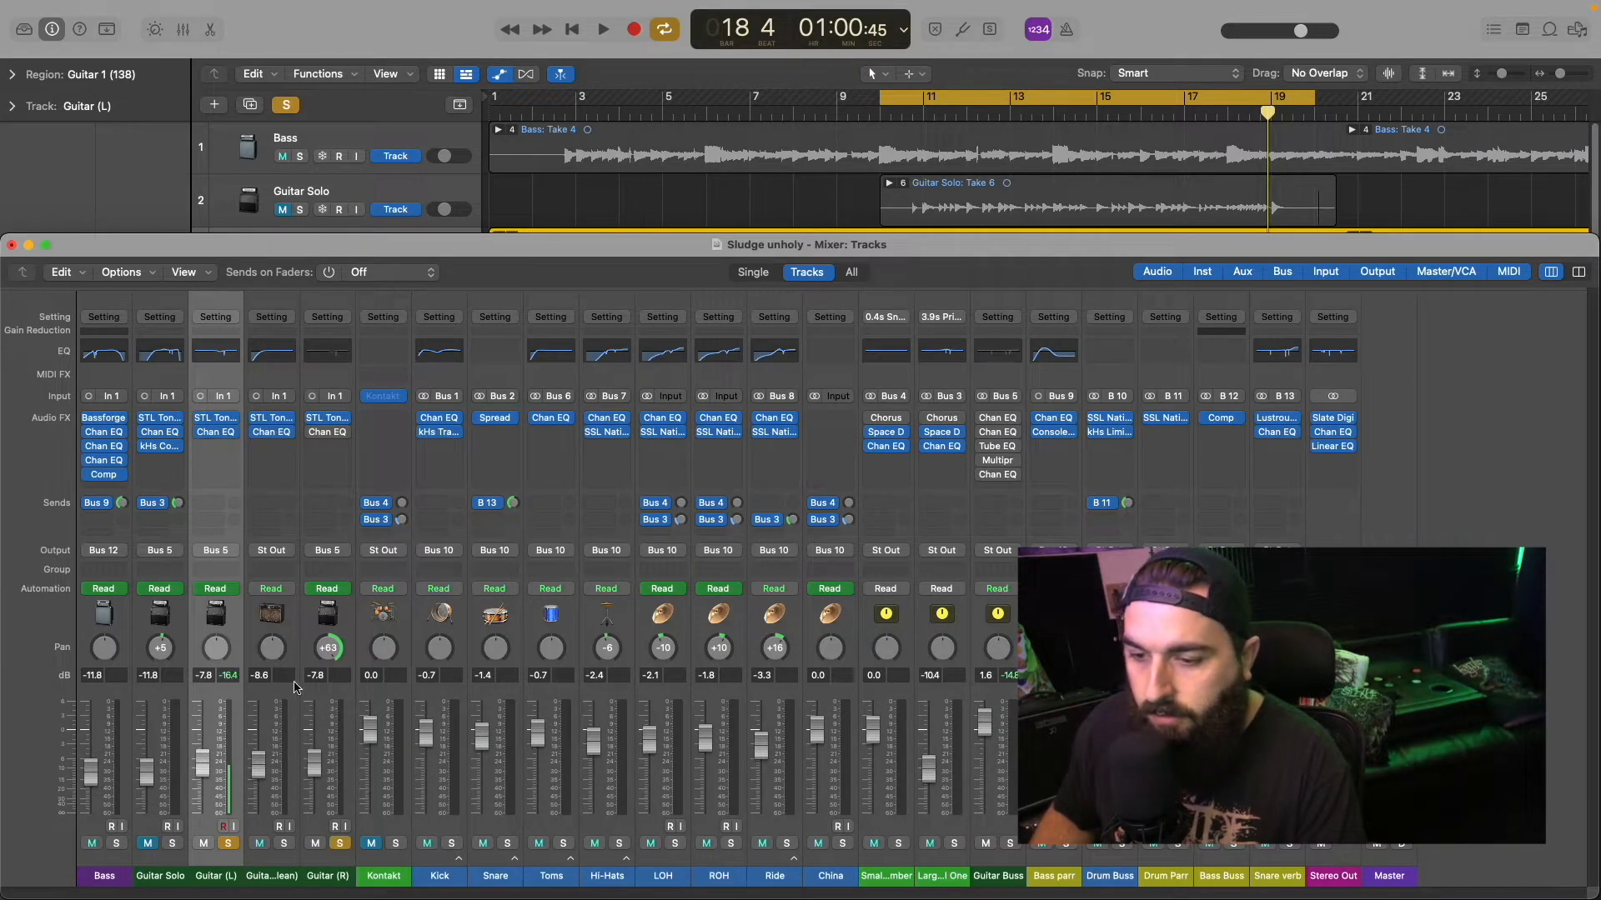
pyautogui.click(317, 431)
pyautogui.click(328, 434)
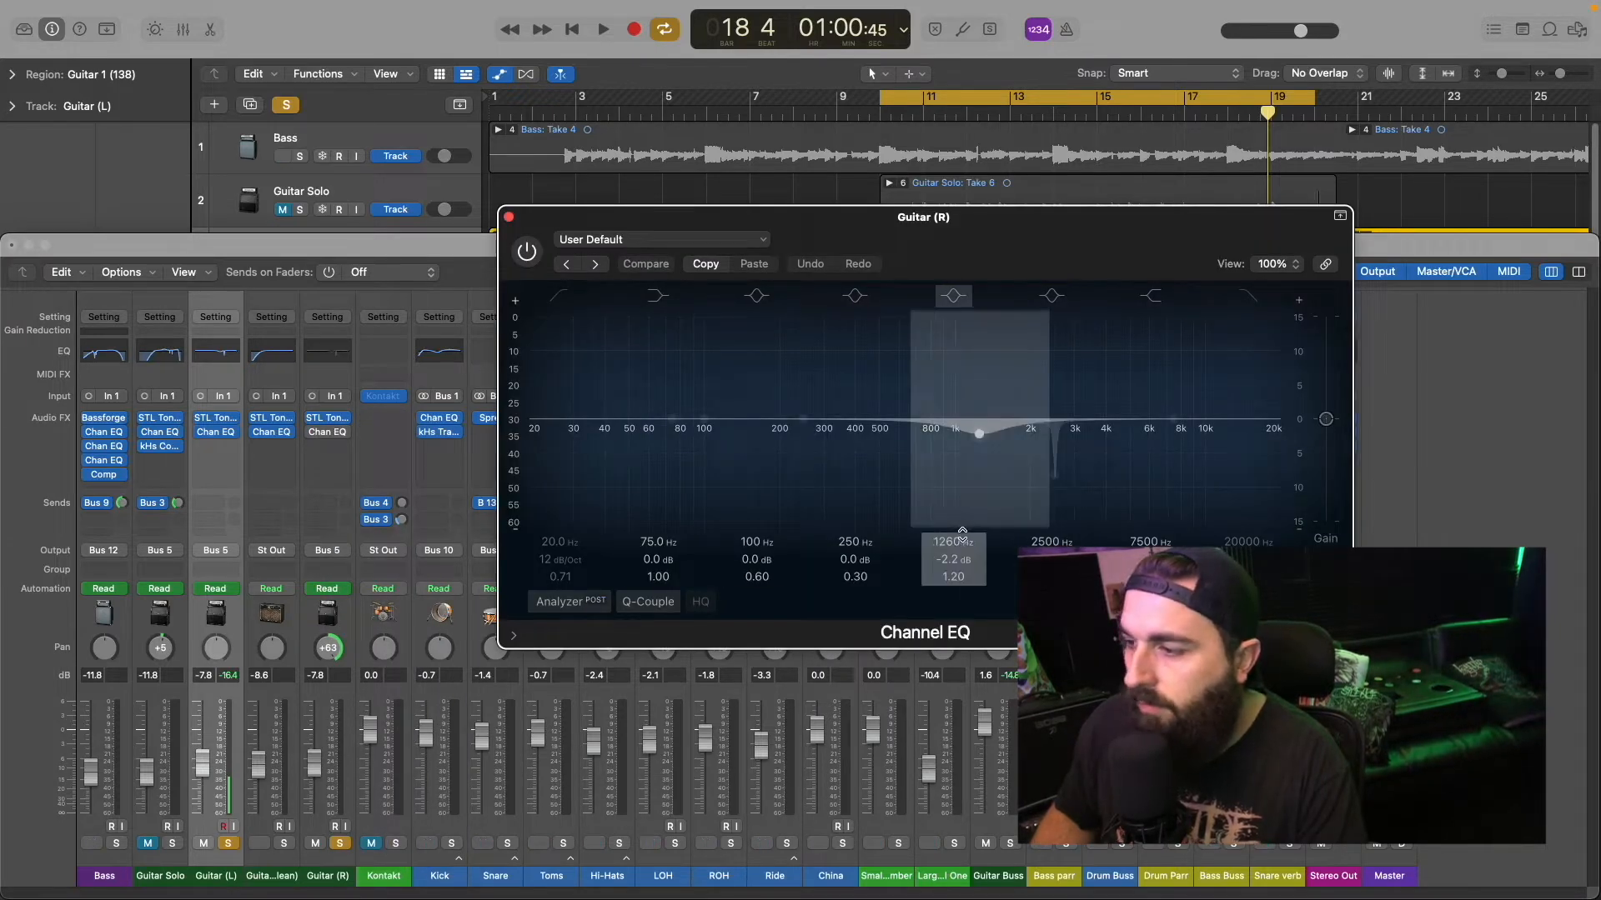
pyautogui.click(527, 250)
pyautogui.click(508, 216)
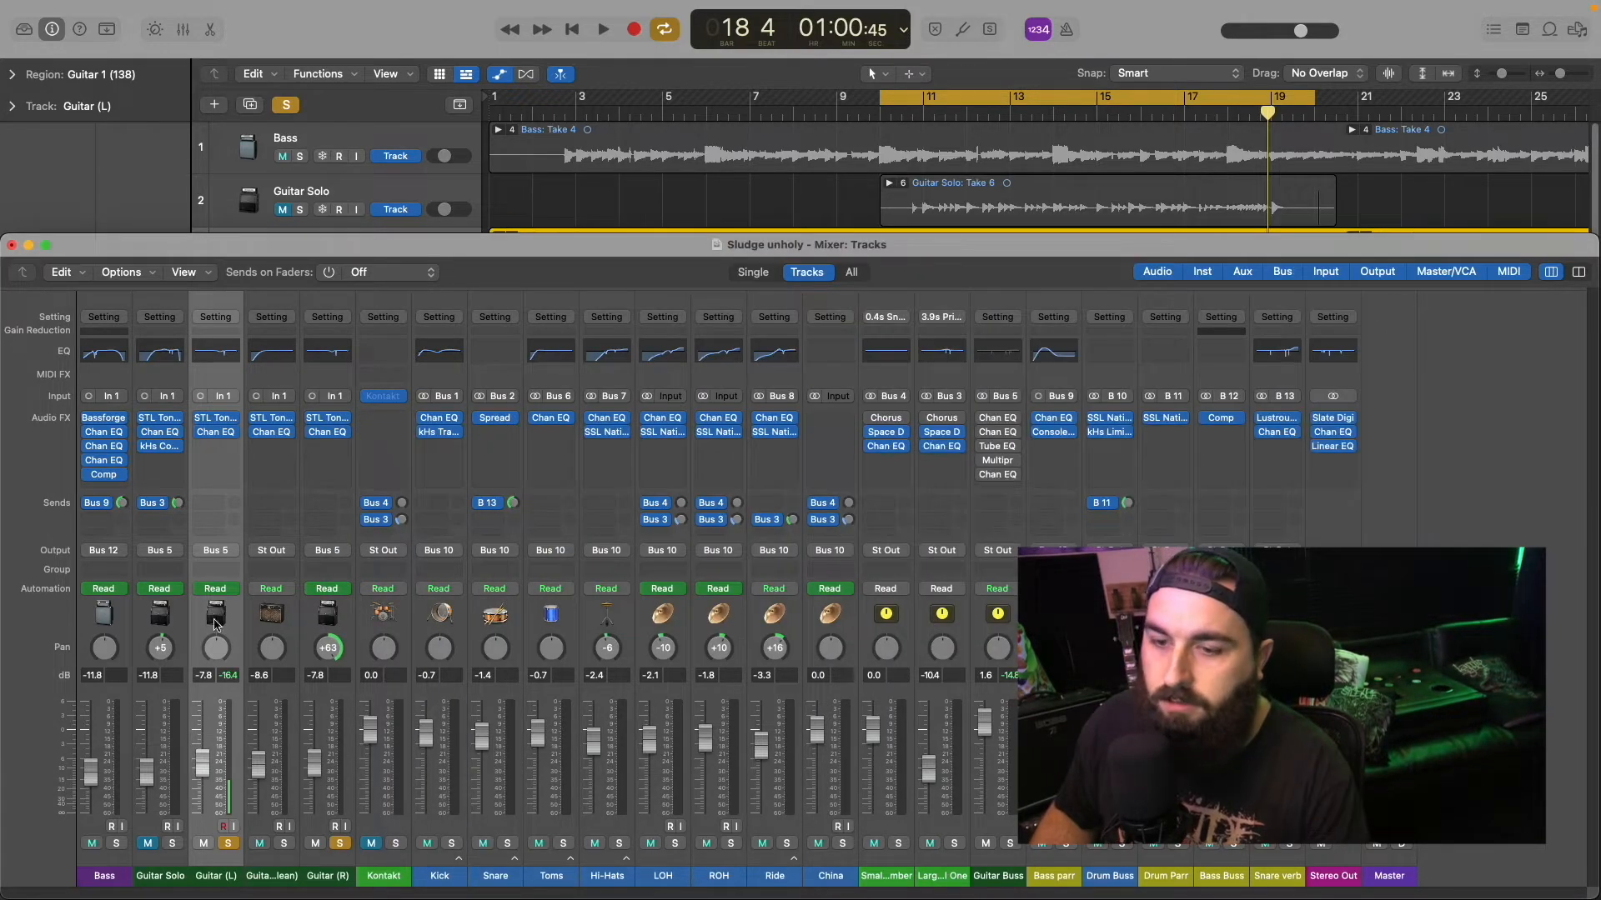
# Step: Restore the Guitar (L) pan to -64 and play both soloed guitars together
pyautogui.click(223, 826)
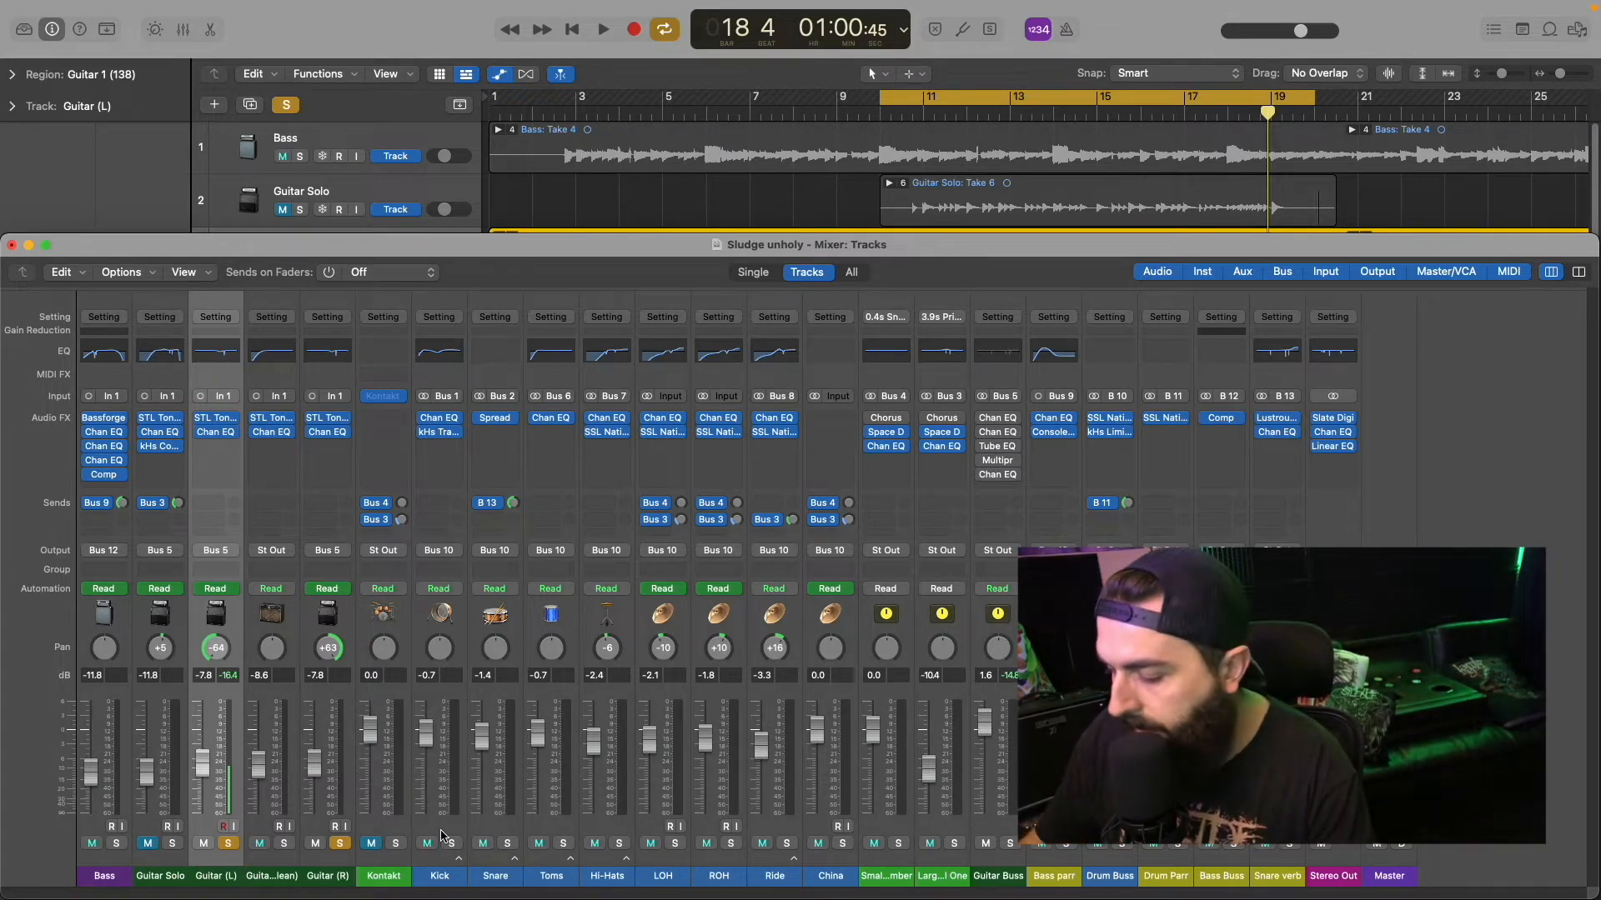
pyautogui.press('space')
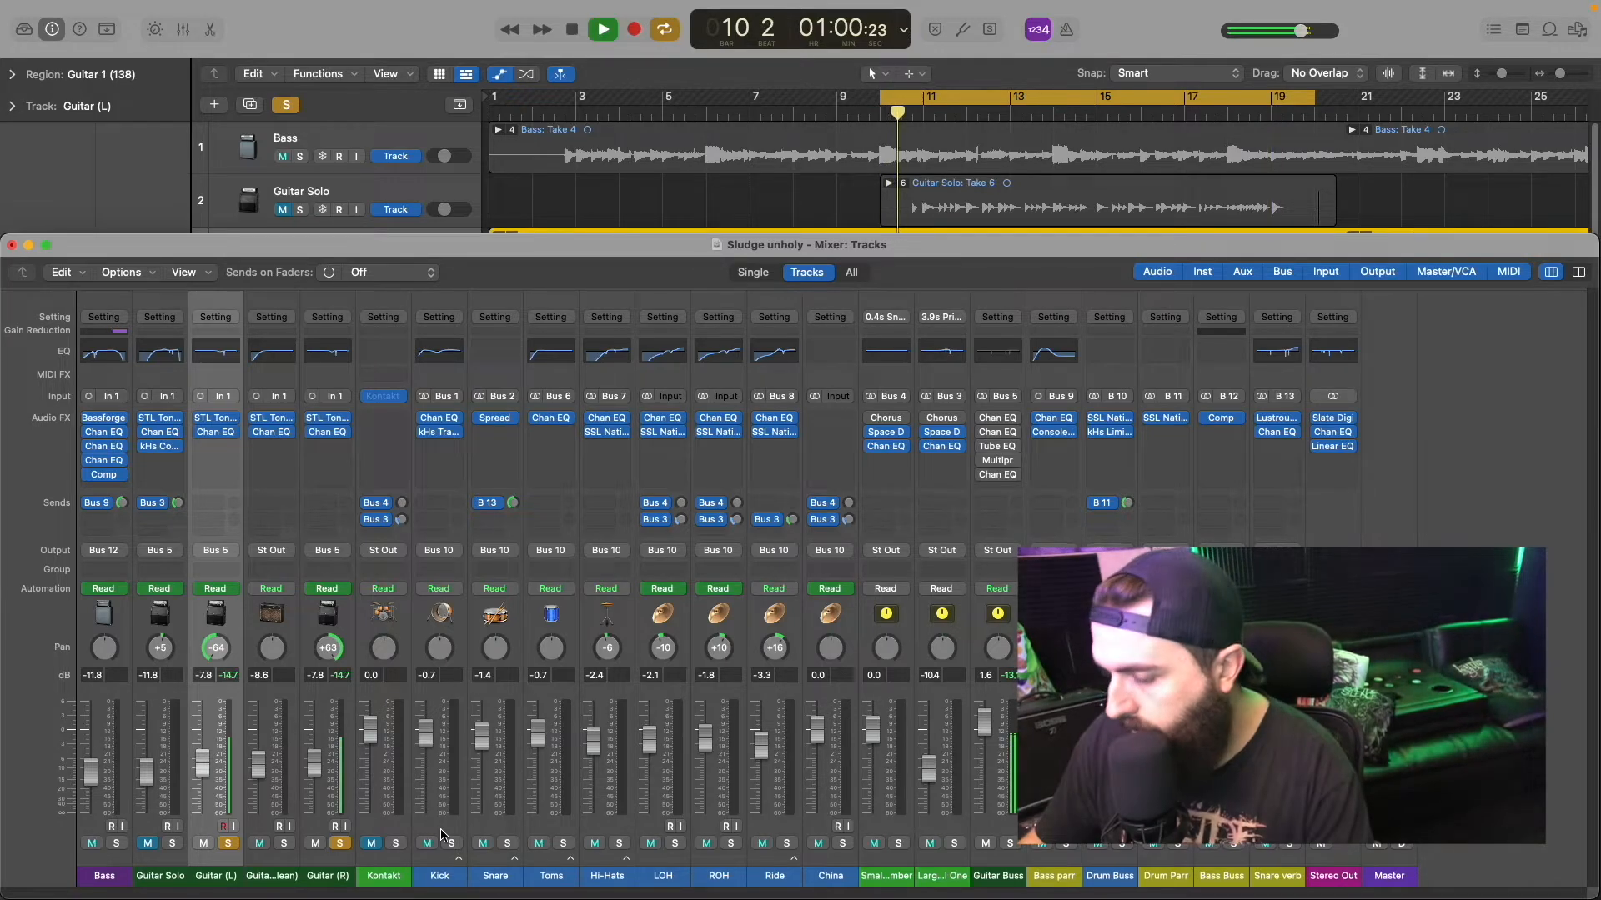
pyautogui.press('space')
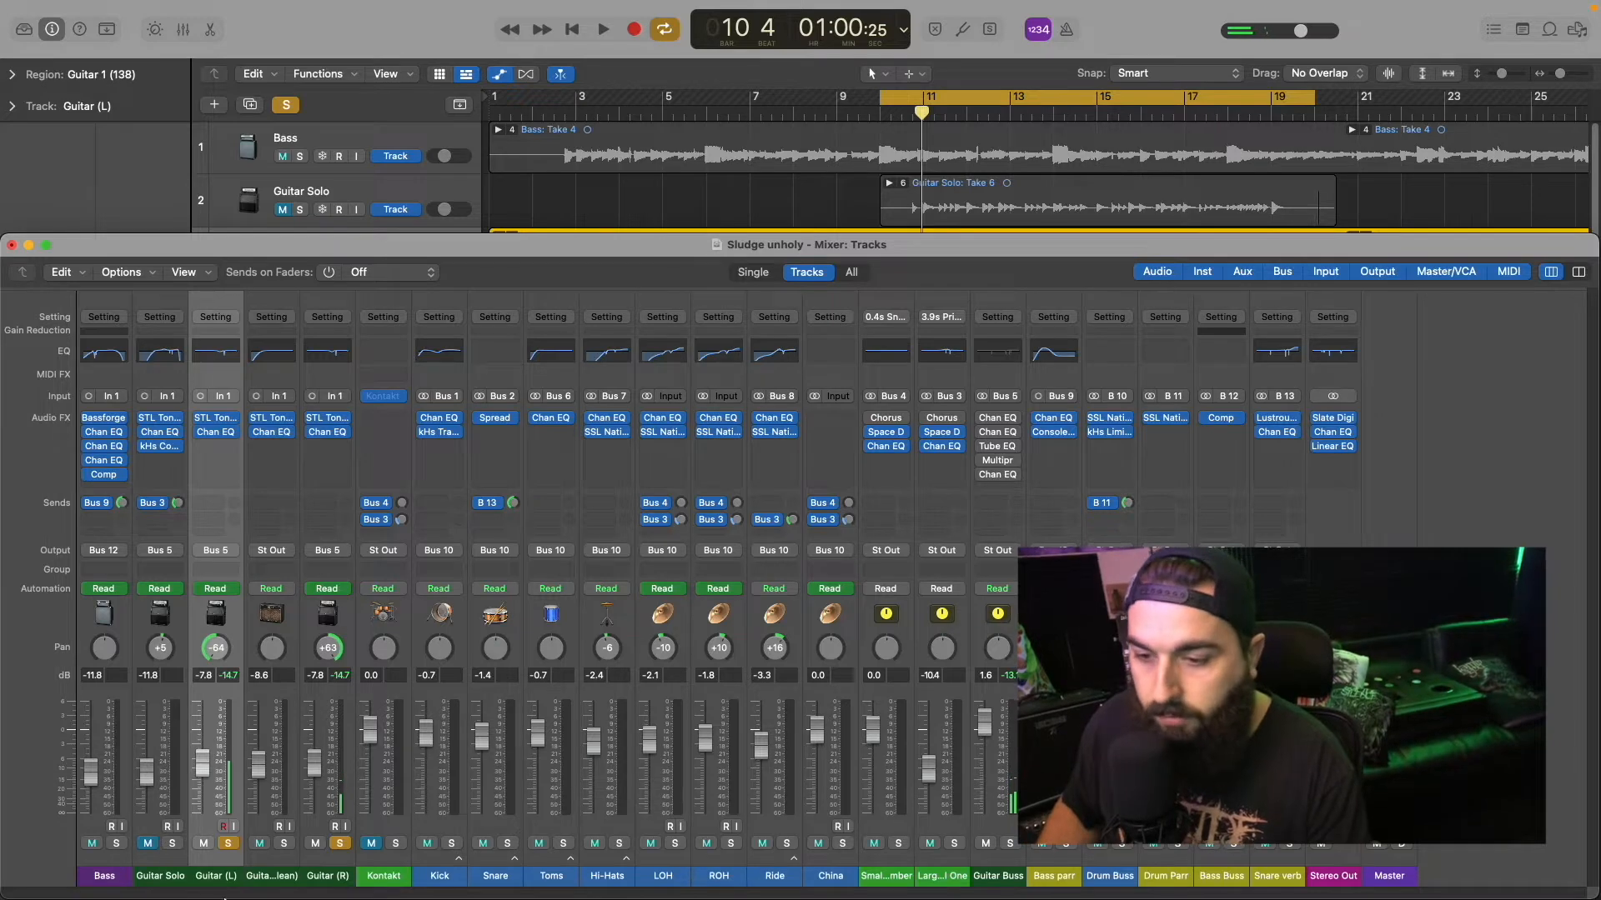
# Step: Select Guitar (L) through Guitar (R) and compare the guitars with their Channel EQs toggled during playback
pyautogui.keyDown('shift'); pyautogui.click(321, 867); pyautogui.keyUp('shift')
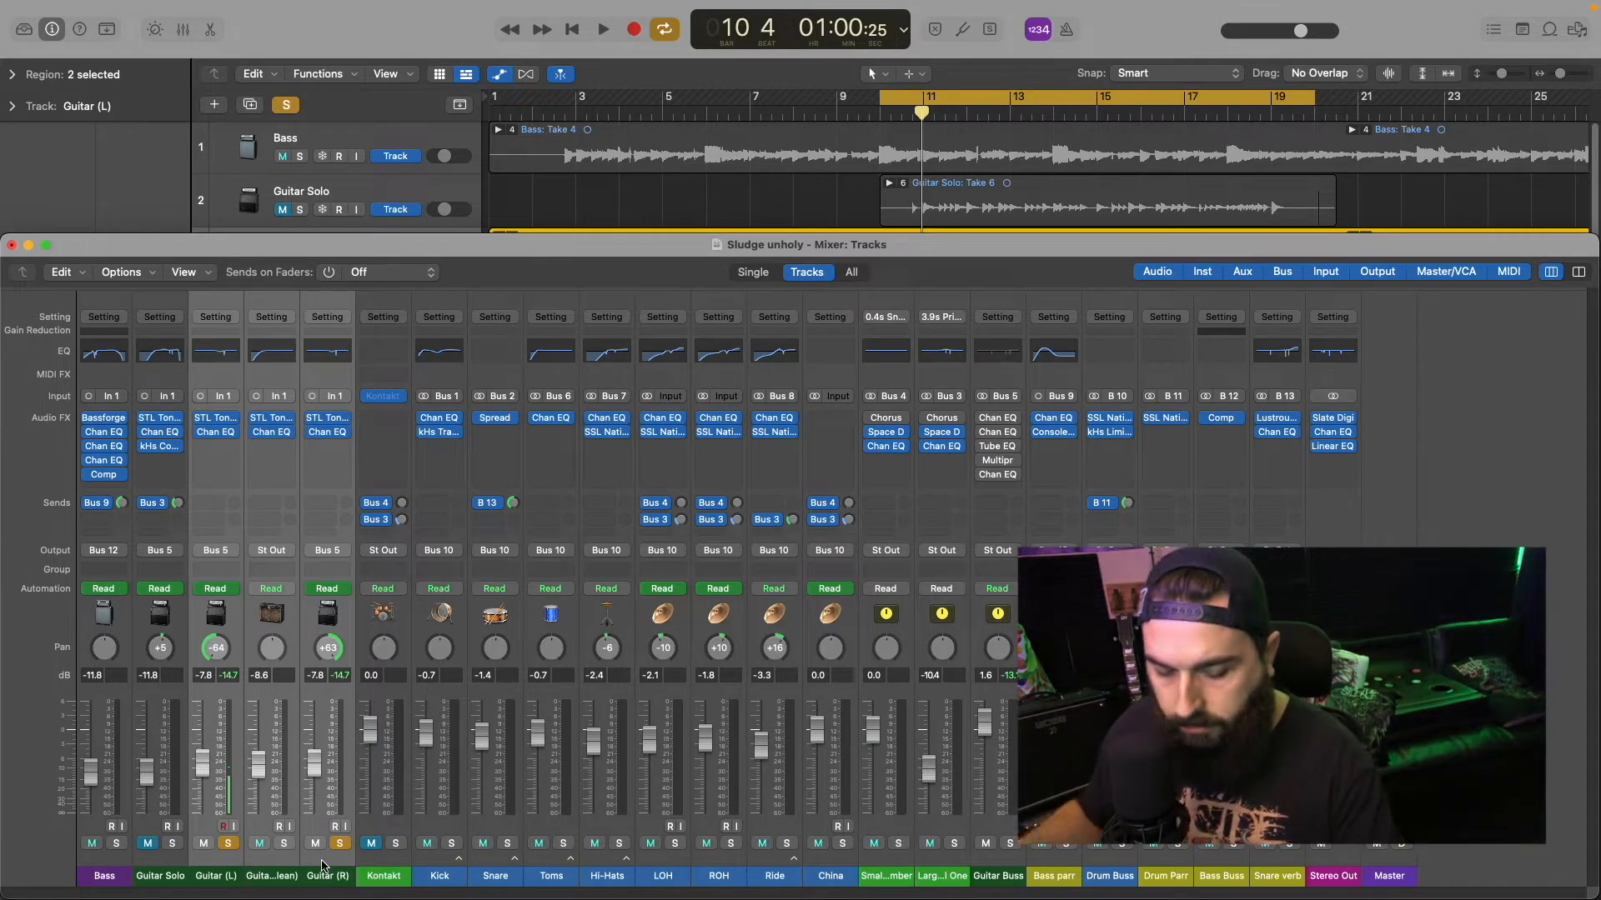
pyautogui.press('space')
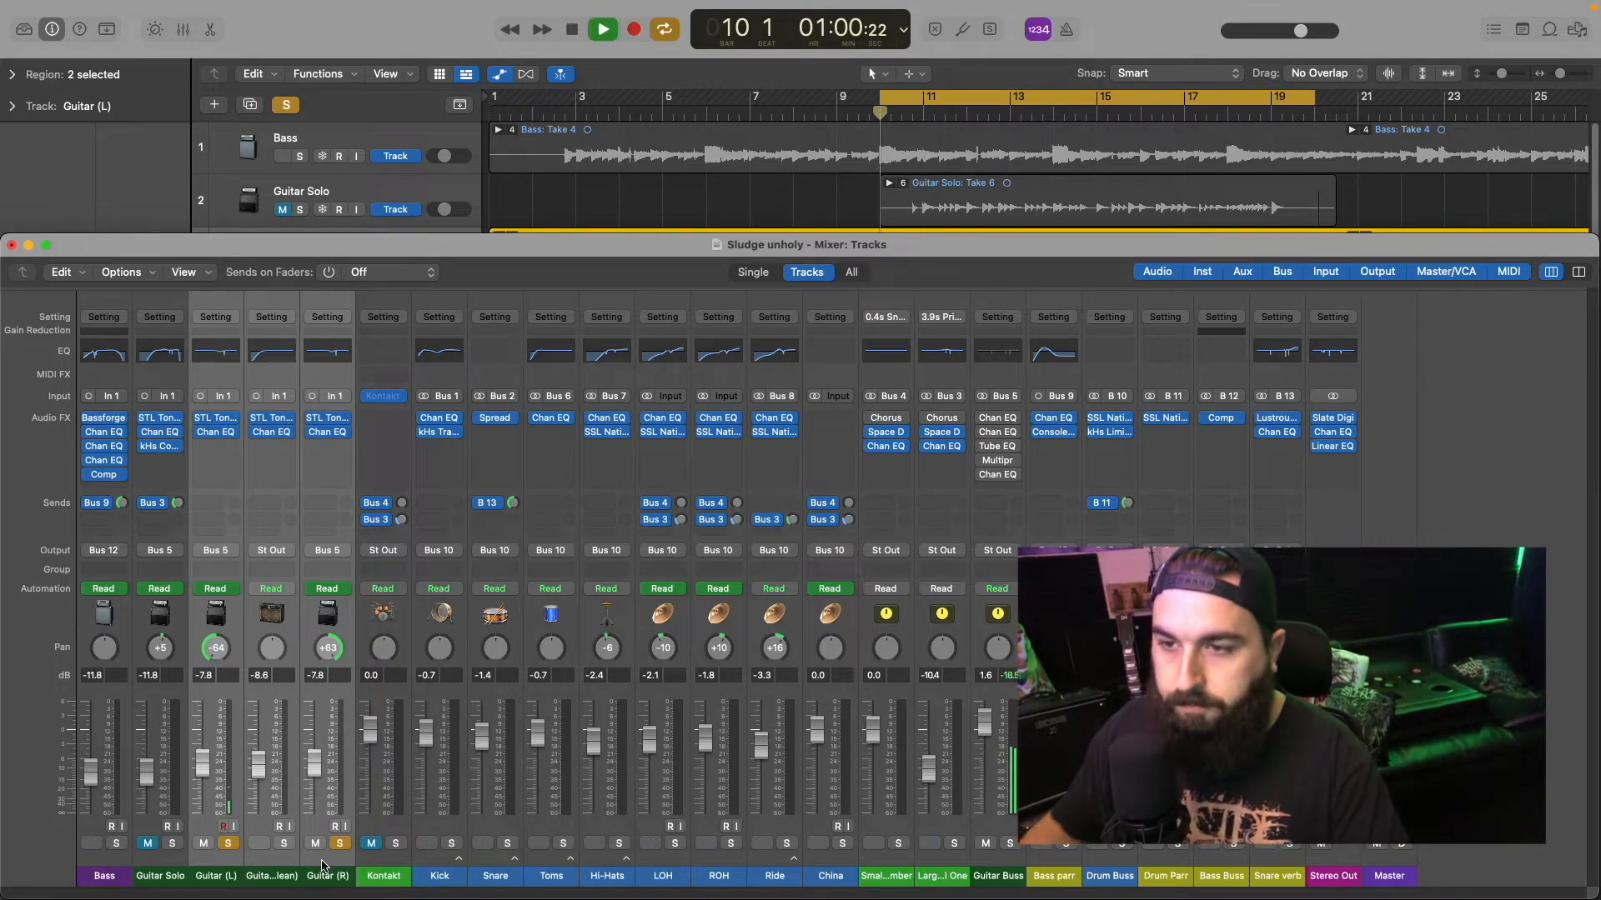
pyautogui.moveTo(199, 431)
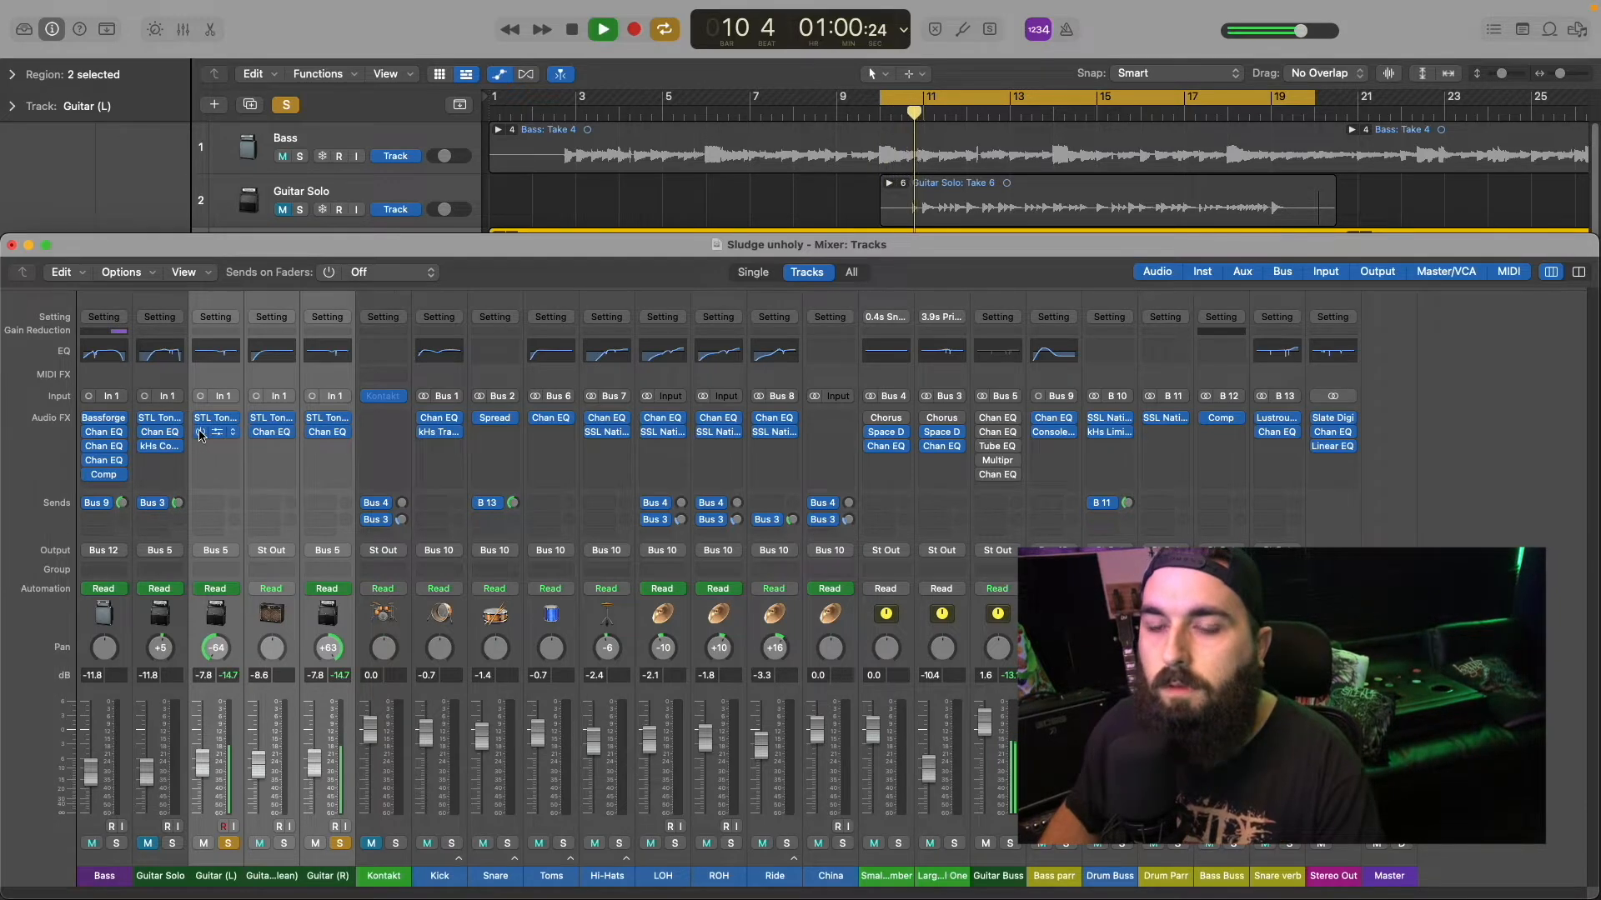
pyautogui.click(199, 431)
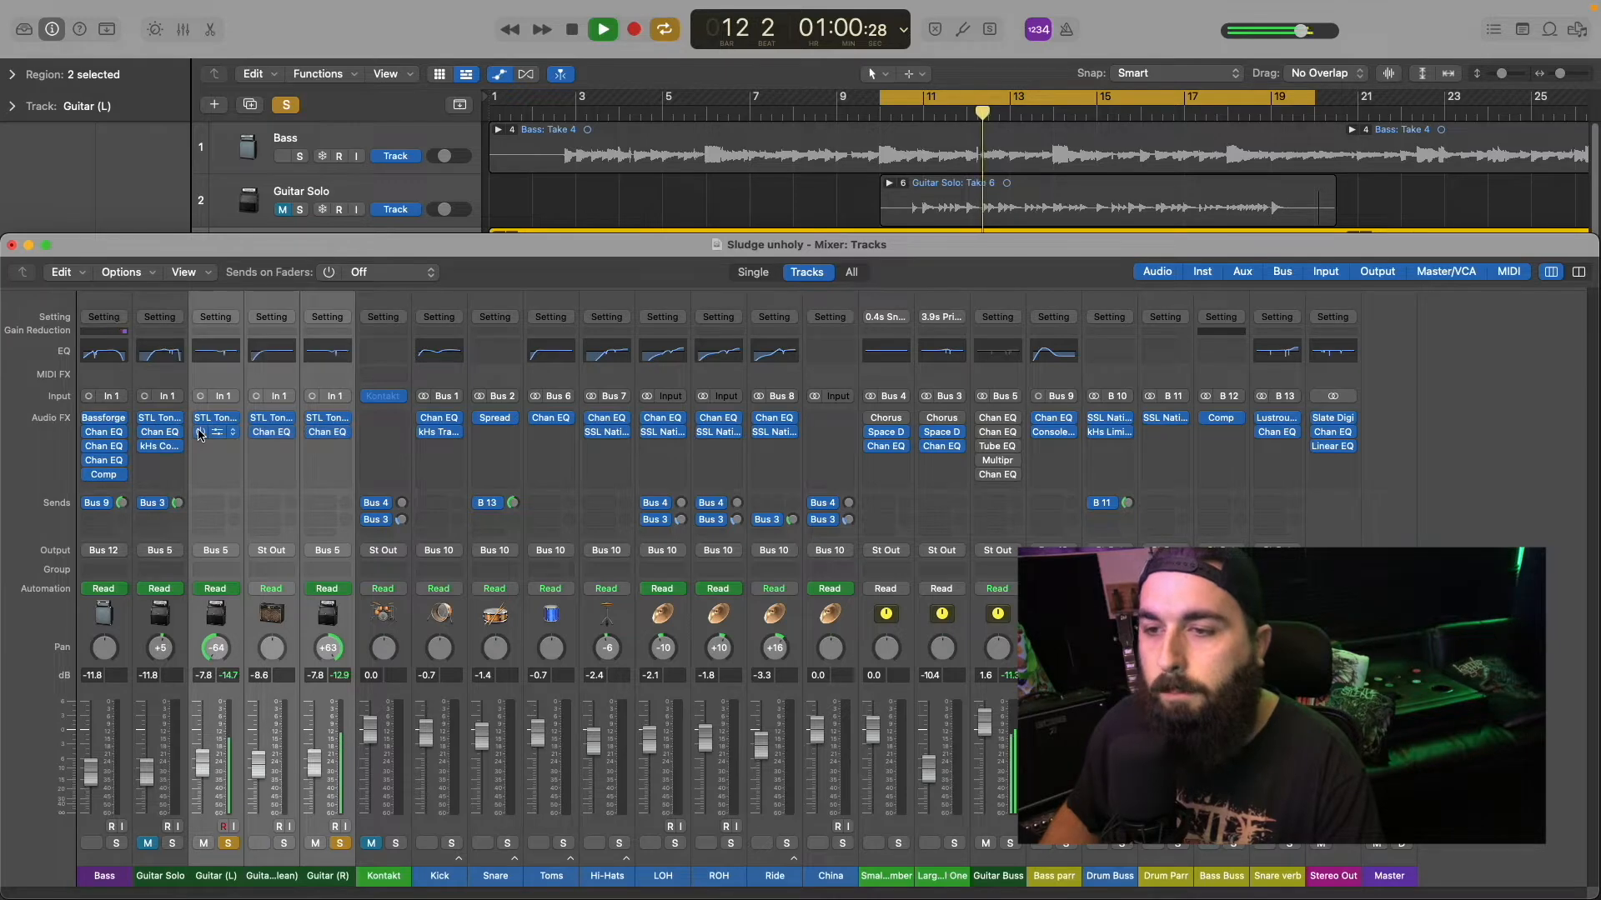
pyautogui.press('space')
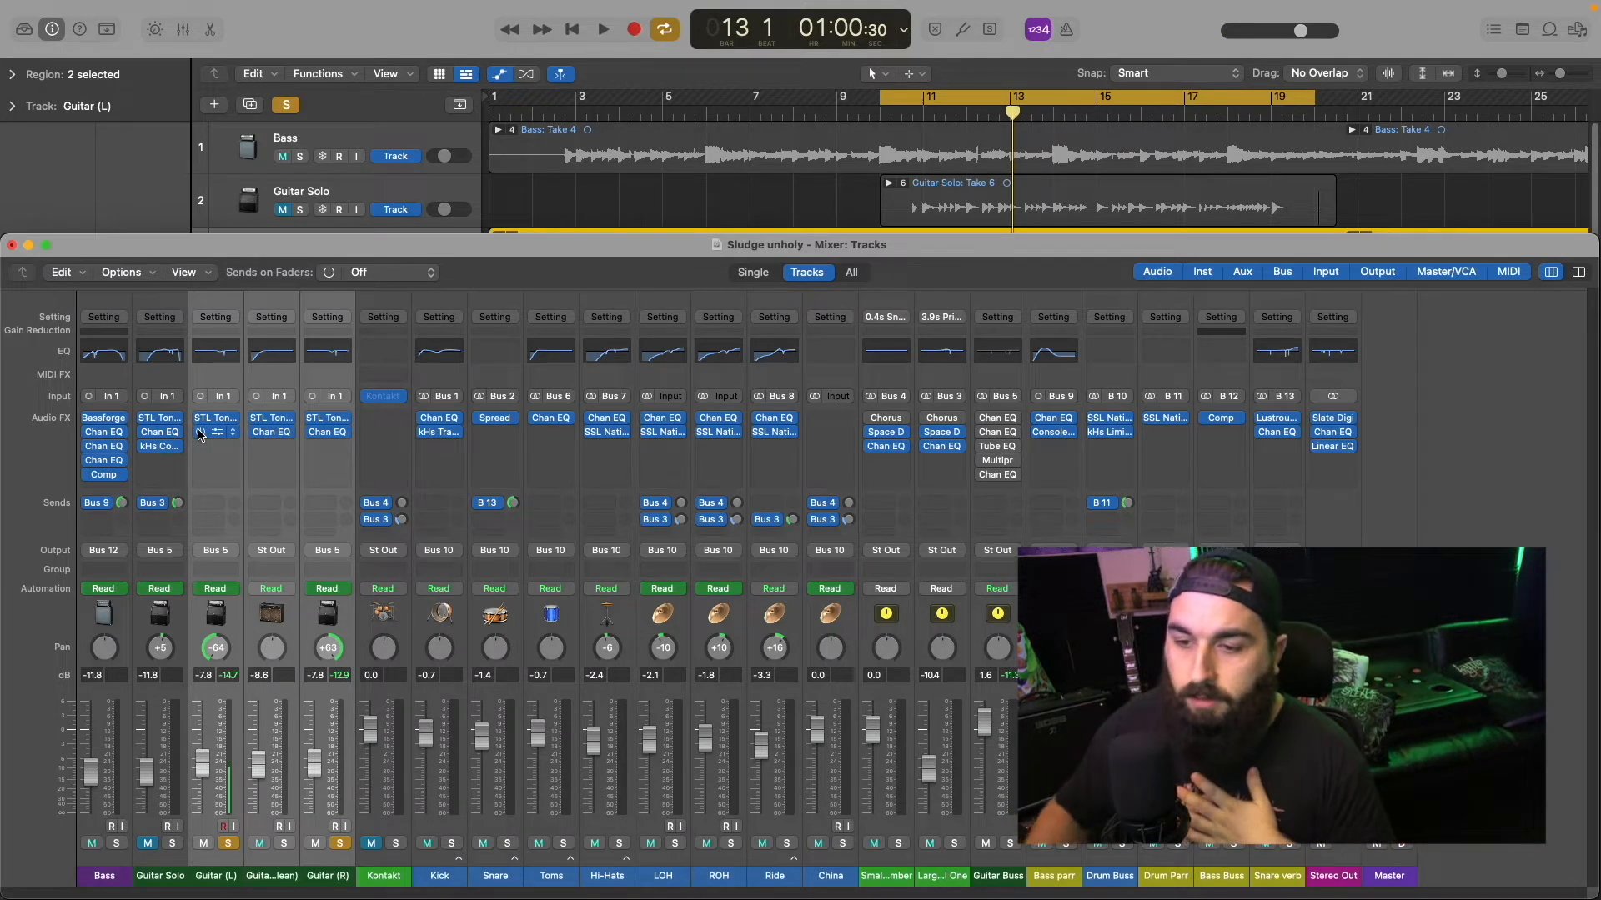
# Step: Take both guitar tracks out of solo and solo the Guitar Buss instead
pyautogui.click(227, 844)
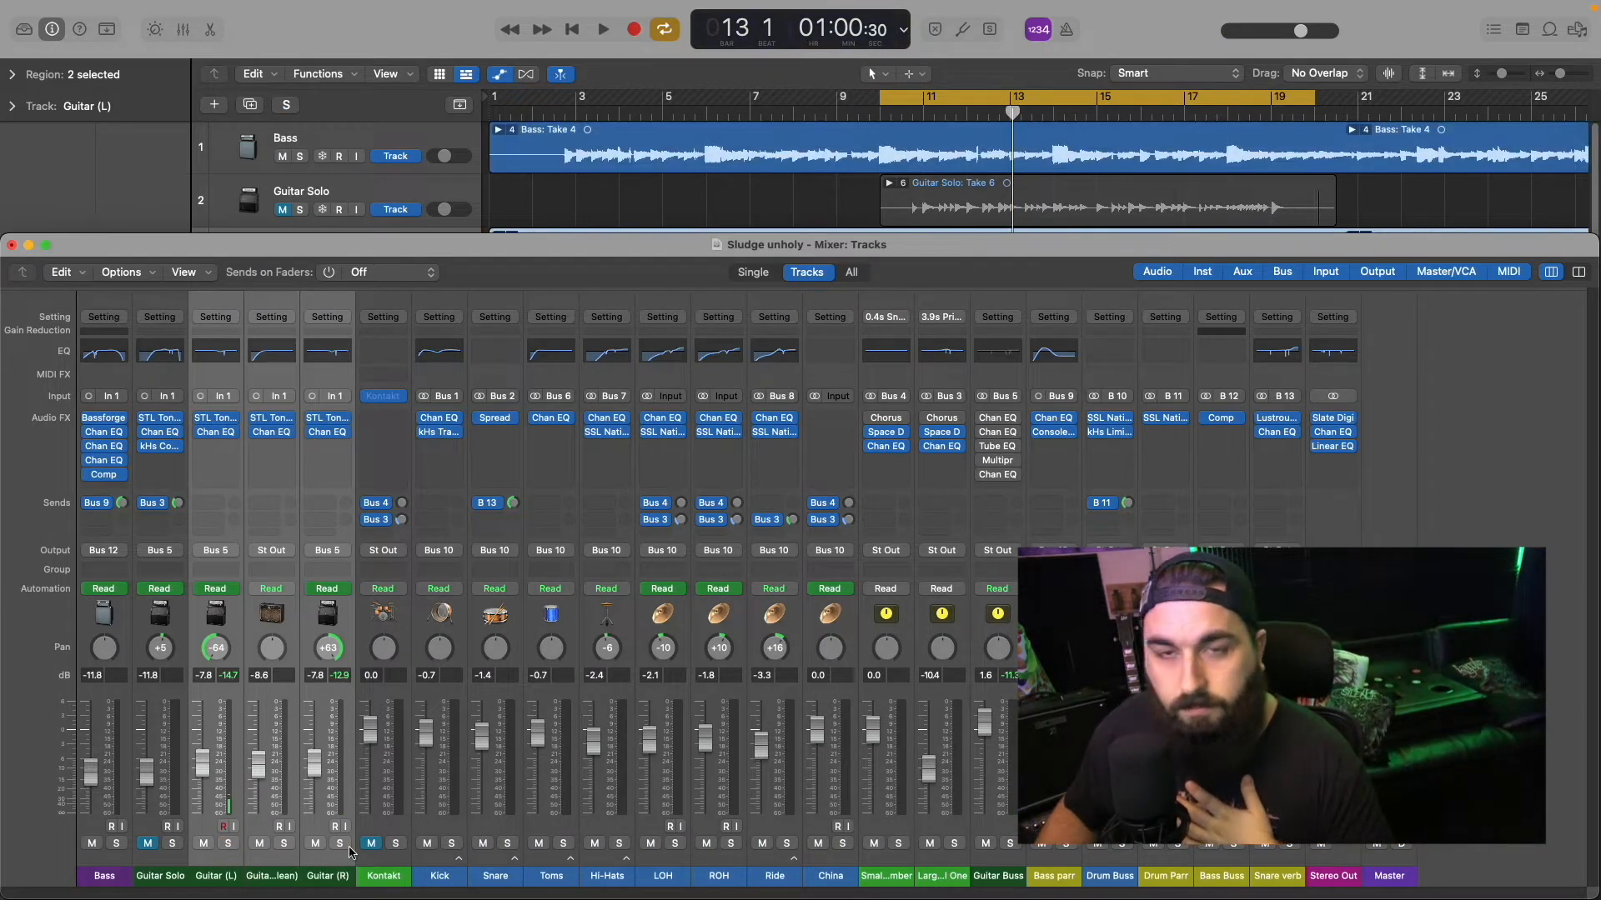
pyautogui.click(332, 855)
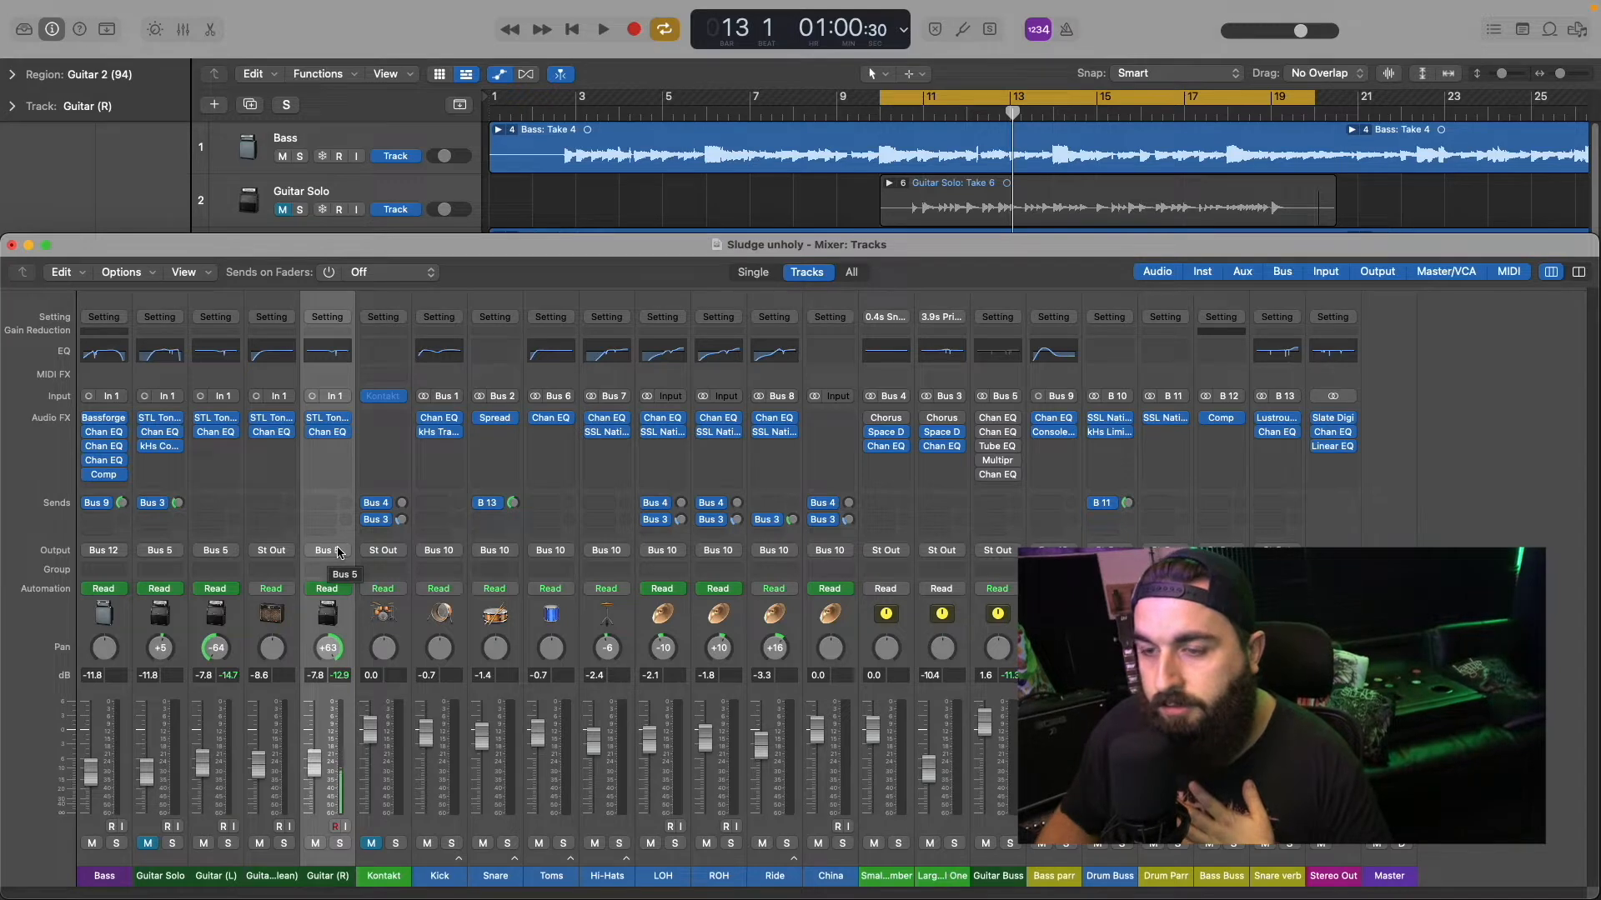
pyautogui.click(1008, 869)
pyautogui.click(1010, 843)
# Step: Open the first Channel EQ on the Guitar Buss and enable it while the section plays
pyautogui.moveTo(999, 434)
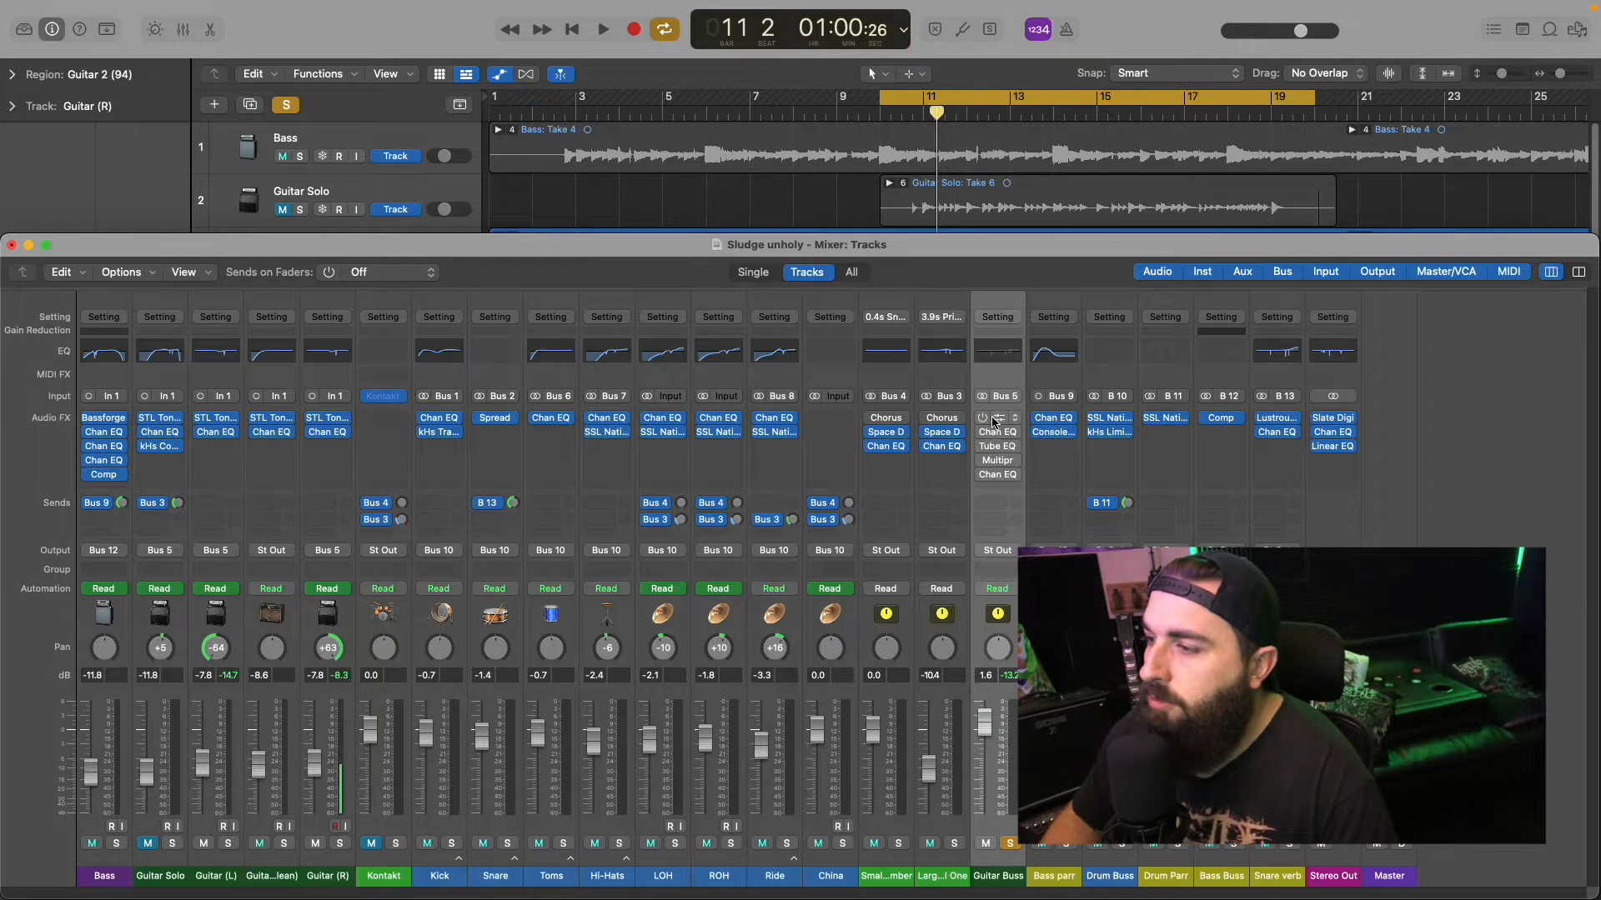
pyautogui.click(999, 433)
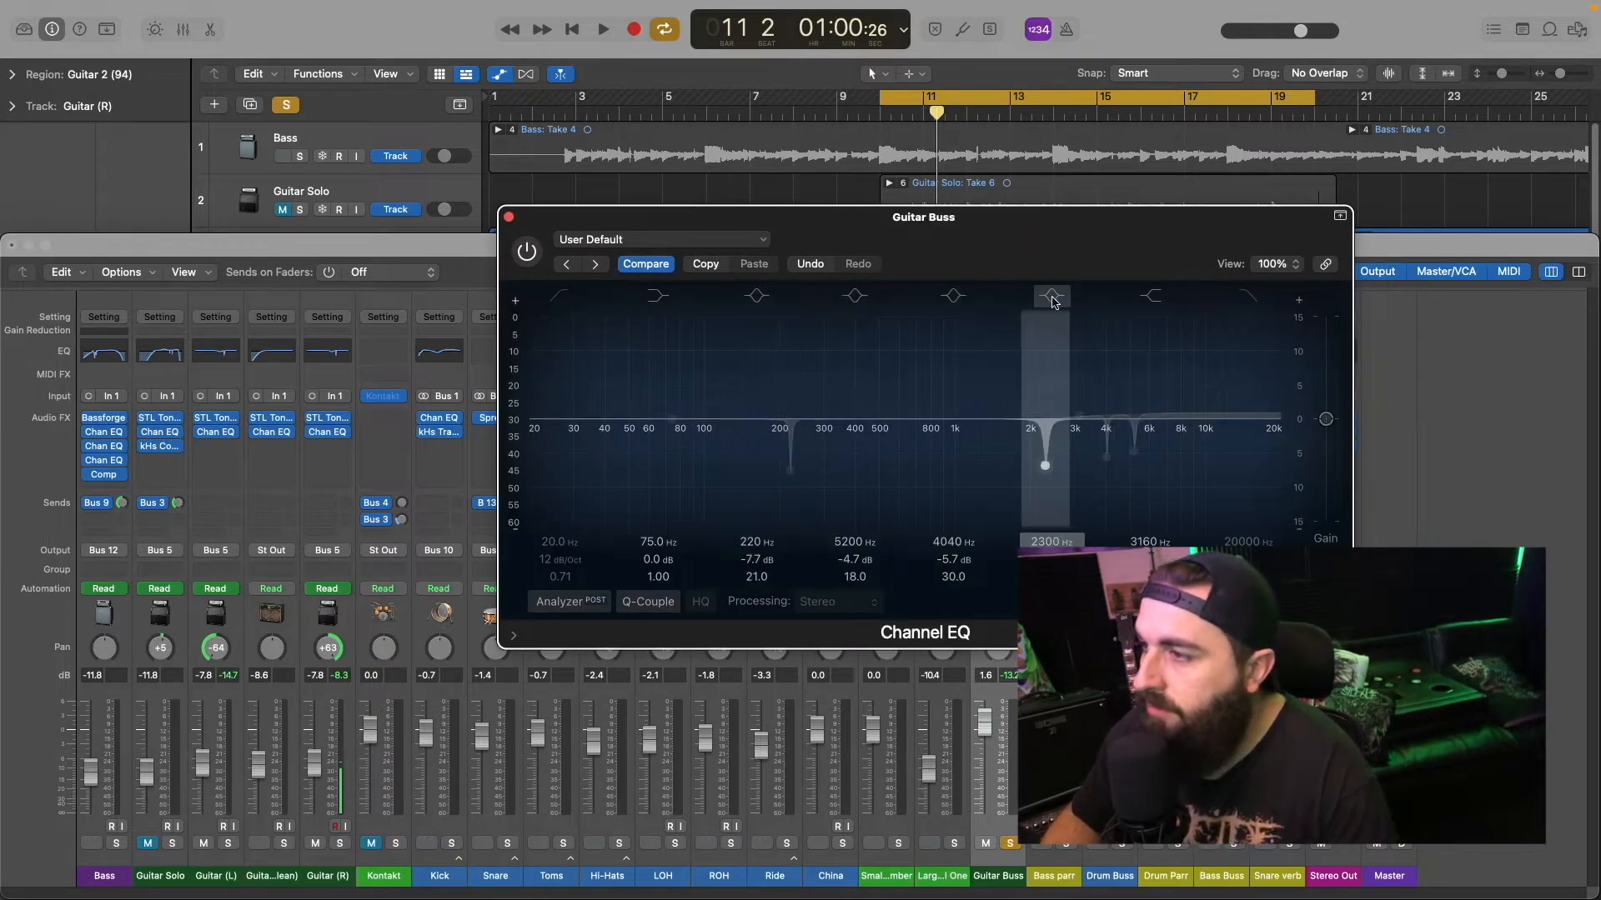
pyautogui.click(508, 218)
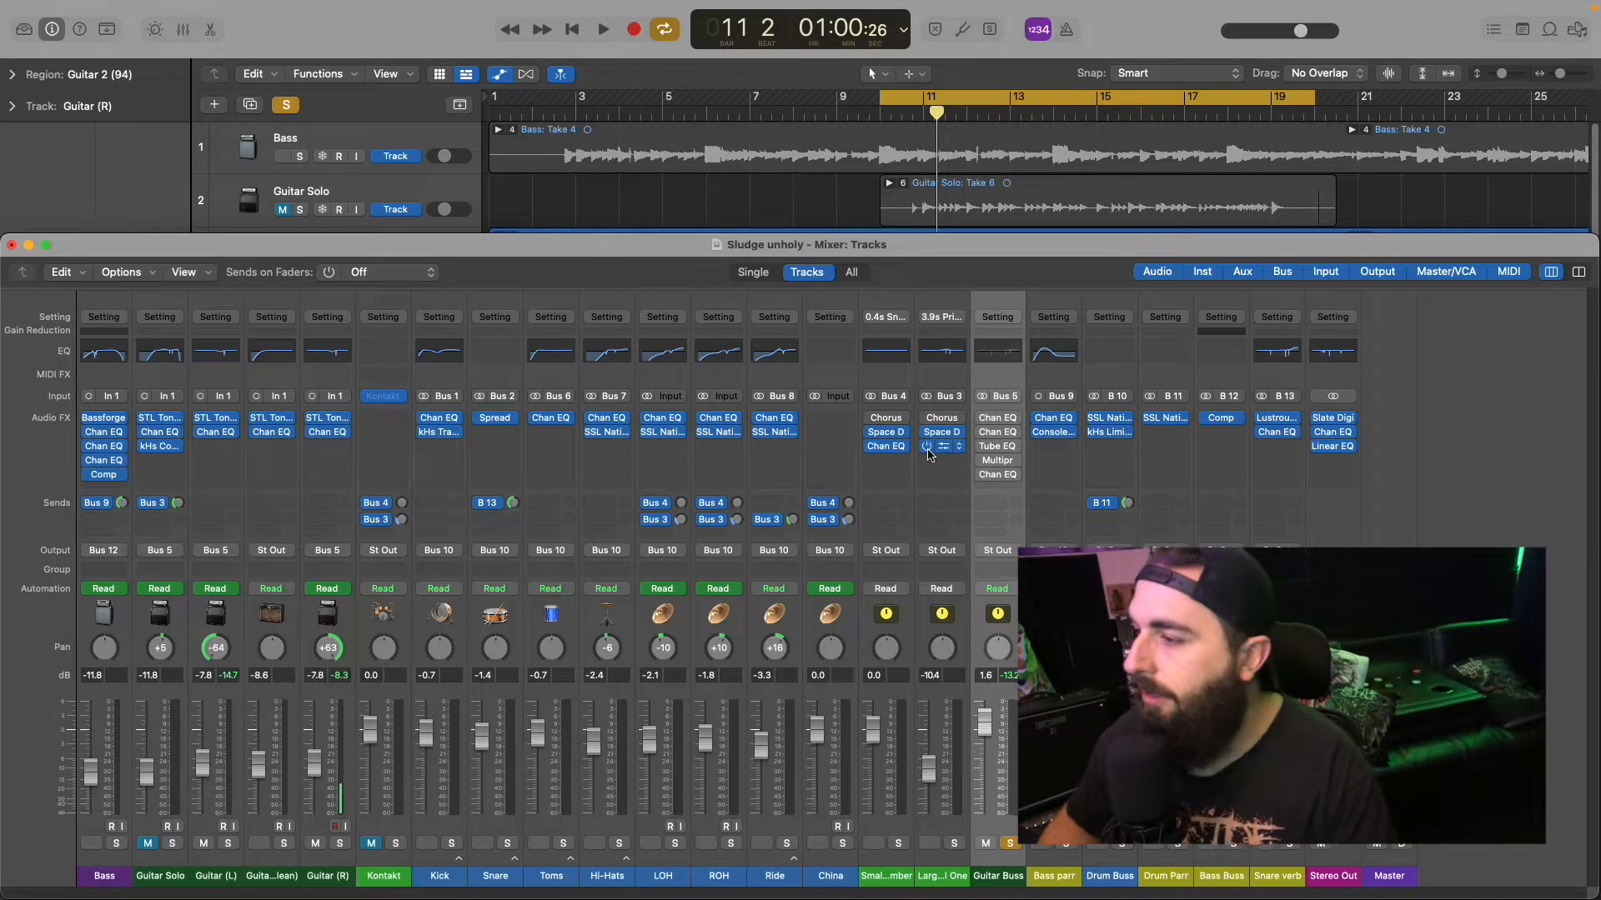
pyautogui.click(992, 418)
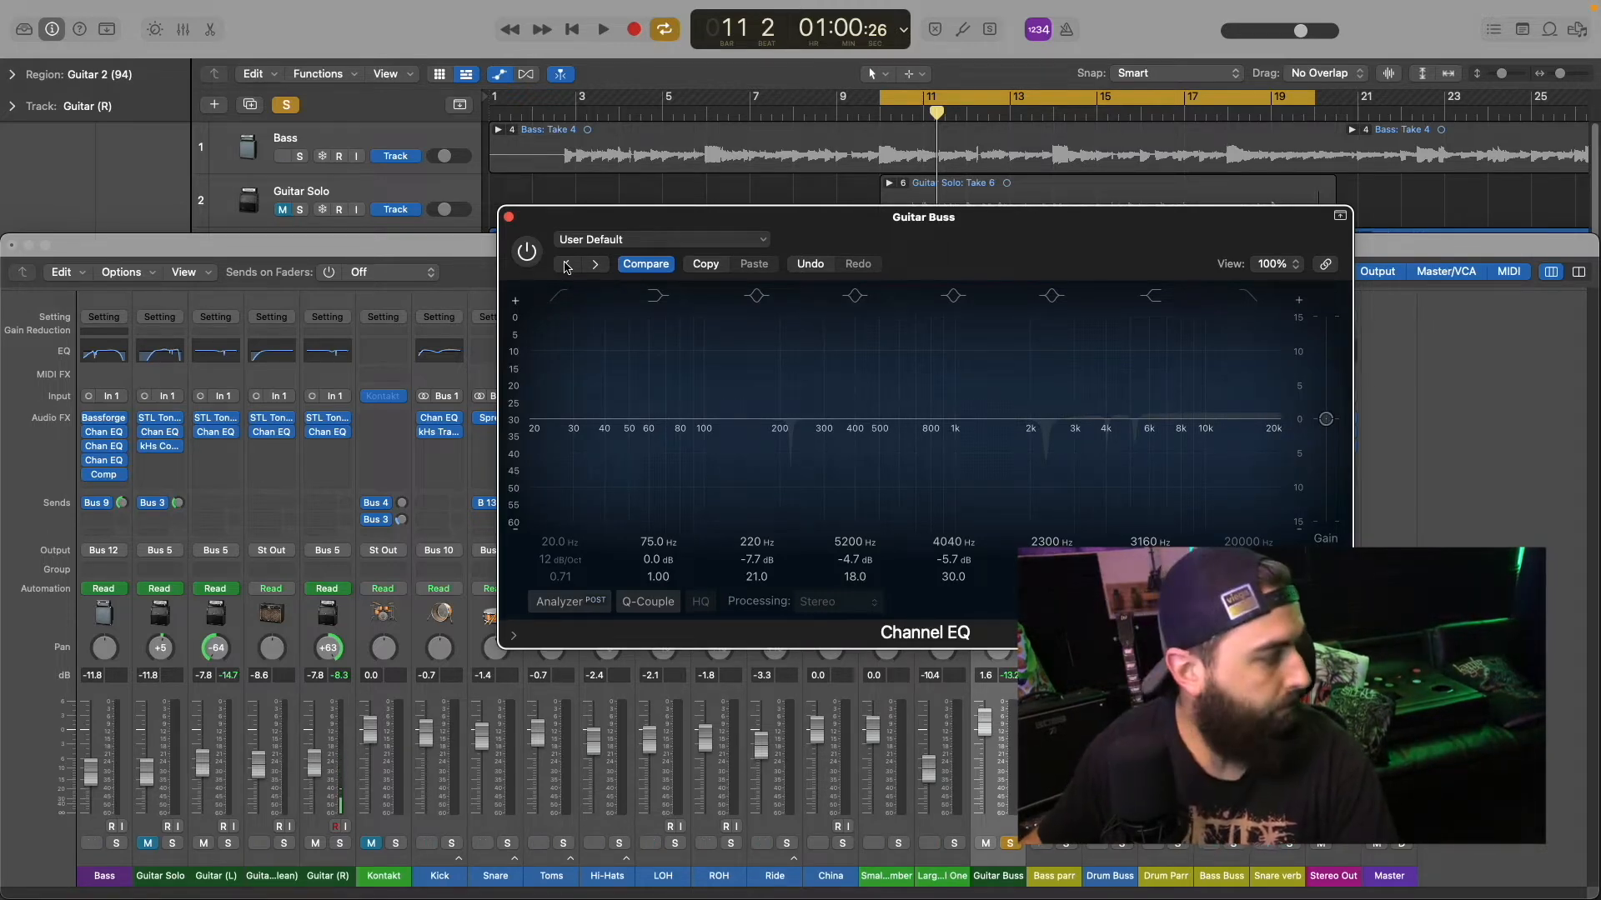
pyautogui.press('space')
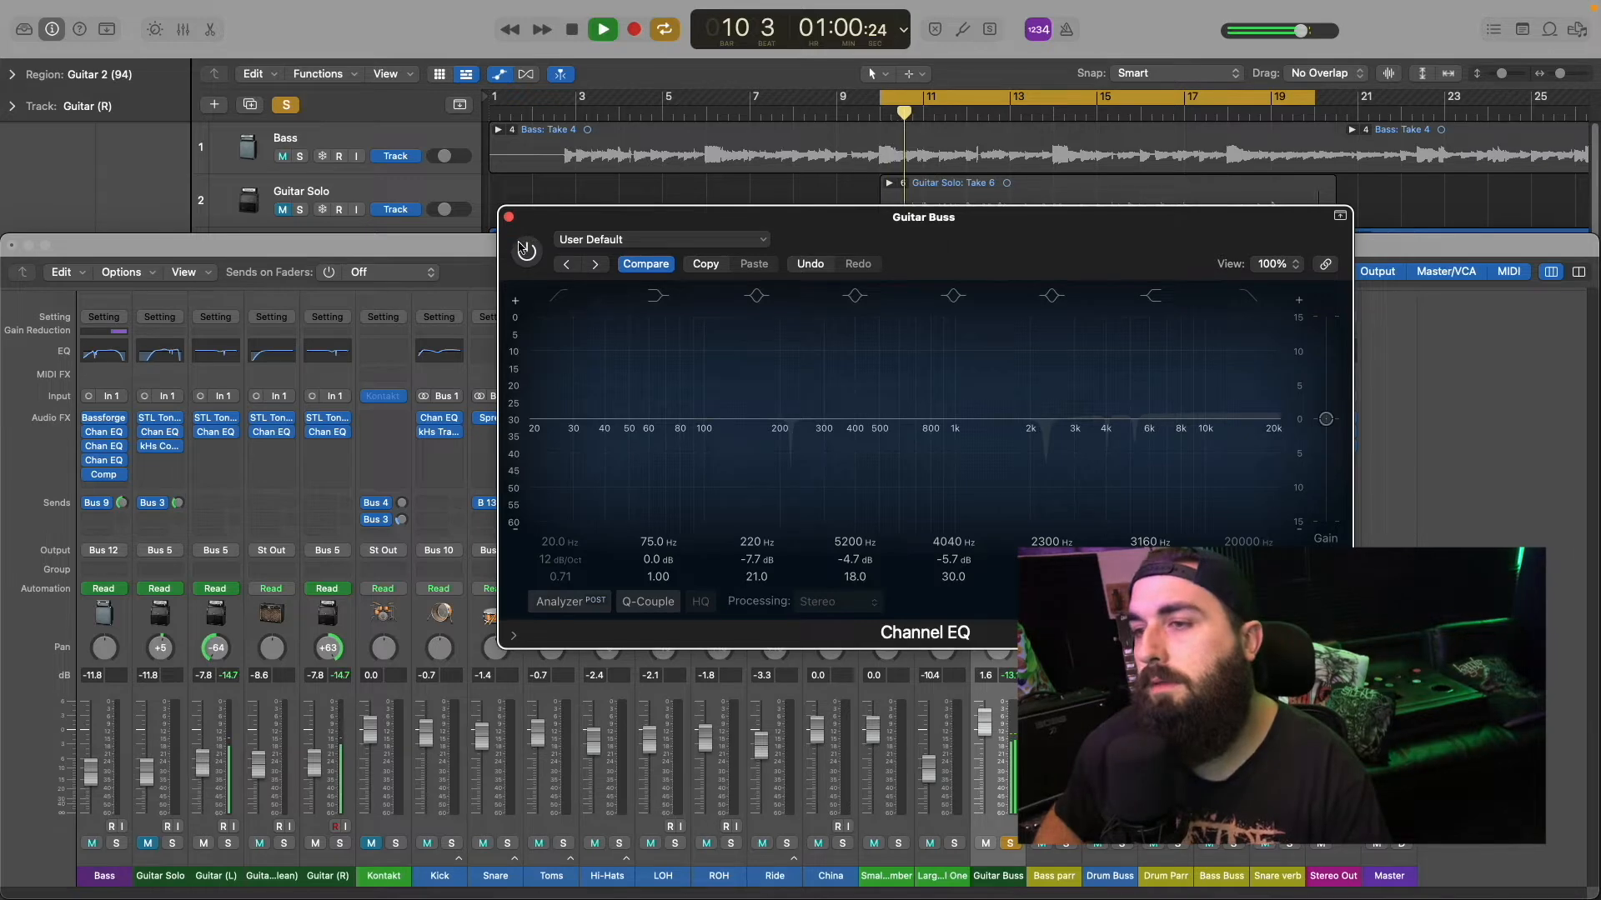
pyautogui.click(524, 250)
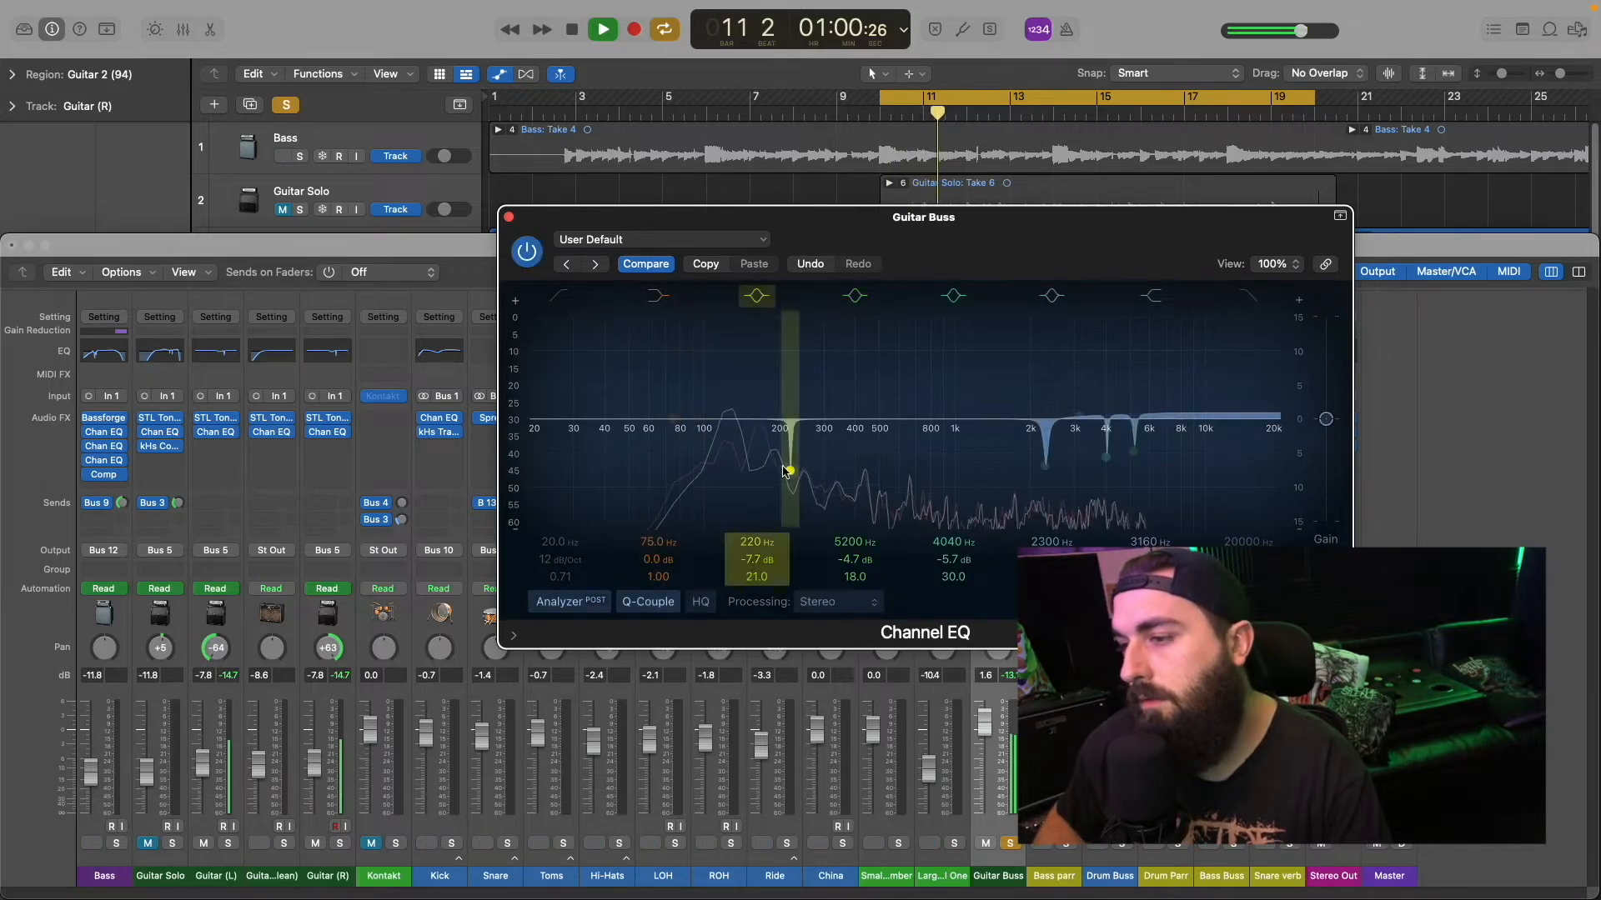
# Step: Set the Guitar Buss EQ cuts to -7.3 dB at 220 Hz, -5.9 dB at 4040 Hz and -3.1 dB at 5200 Hz, and switch off the high shelf
pyautogui.moveTo(746, 444); pyautogui.dragTo(789, 325)
pyautogui.moveTo(765, 565); pyautogui.dragTo(765, 565)
pyautogui.moveTo(1045, 466); pyautogui.dragTo(1133, 439)
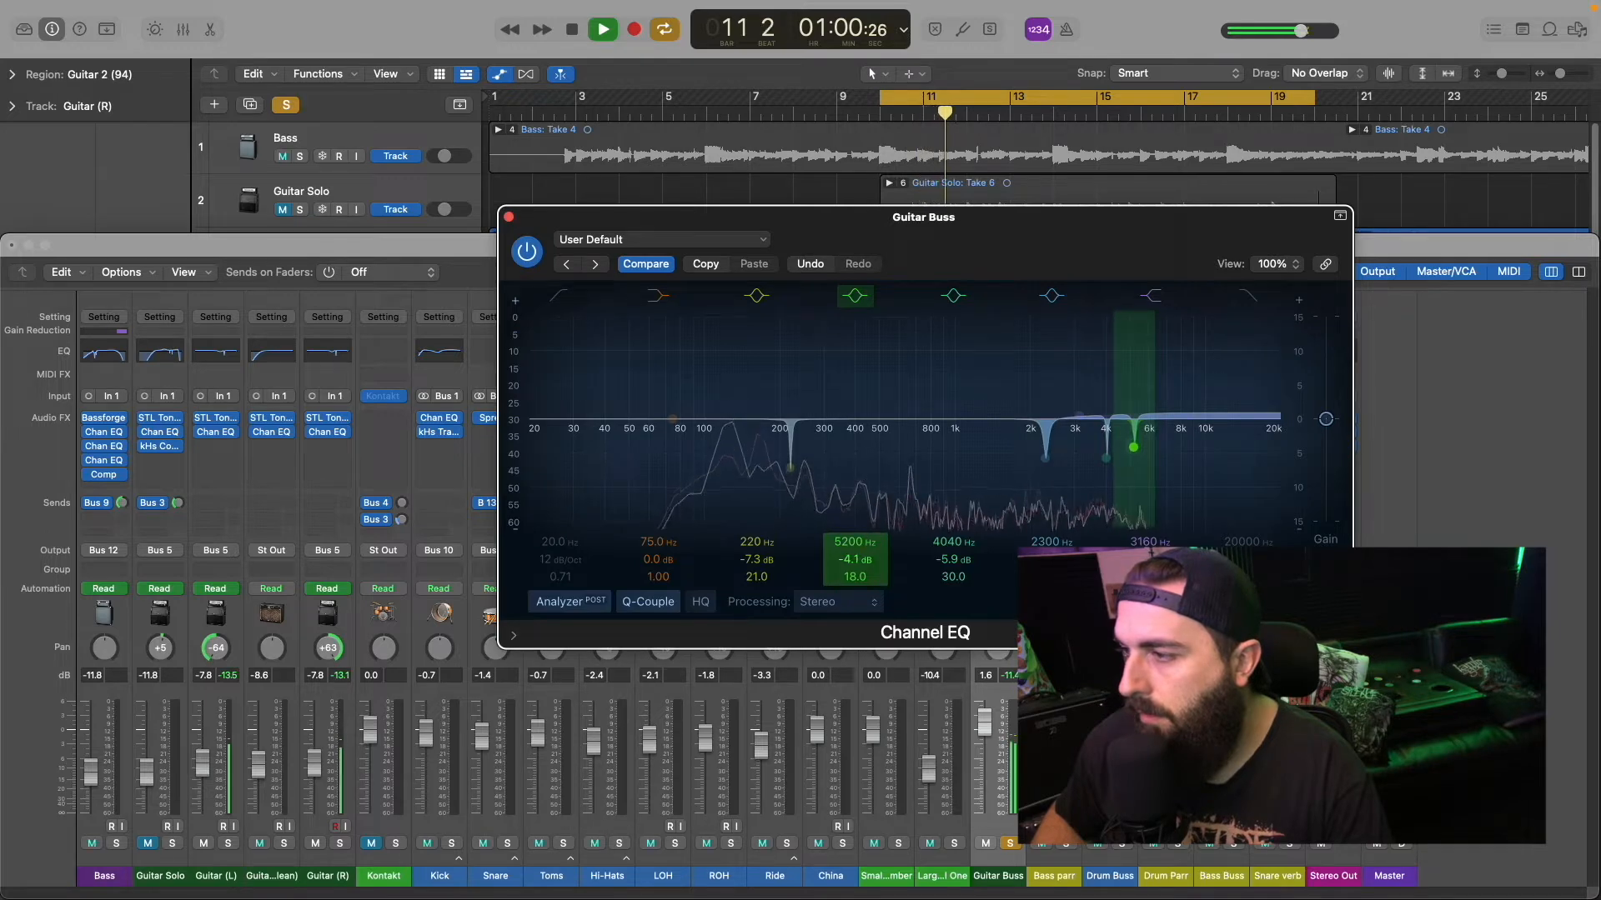
pyautogui.click(1151, 297)
pyautogui.click(1153, 298)
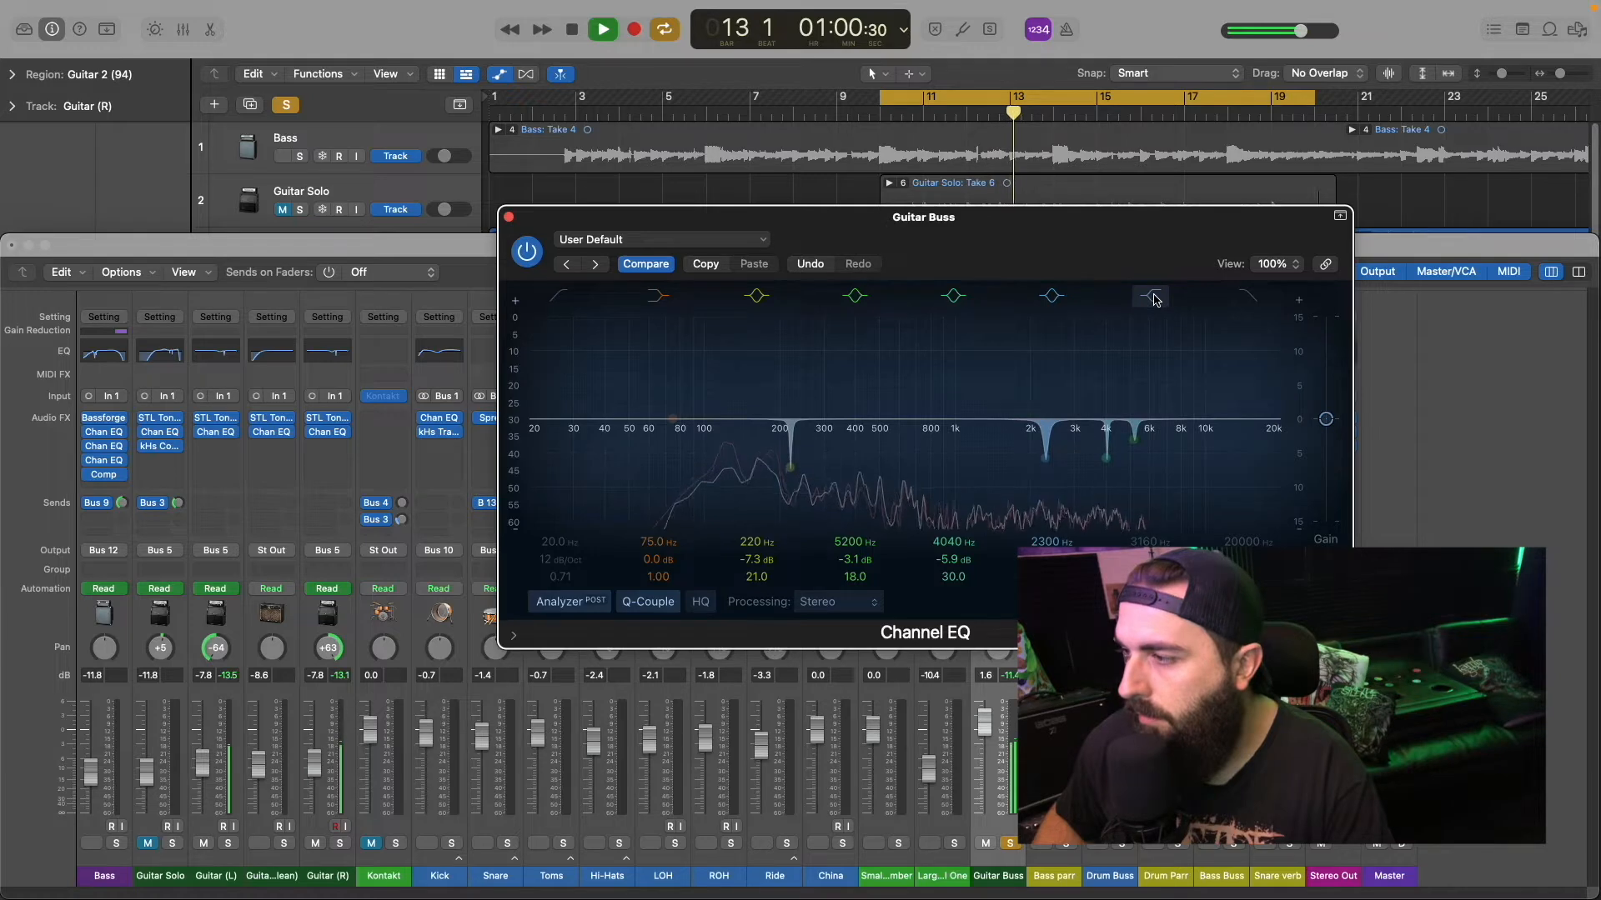
# Step: Switch the high shelf of the first Guitar Buss Channel EQ back on, stop playback and close the plug-in
pyautogui.click(1154, 298)
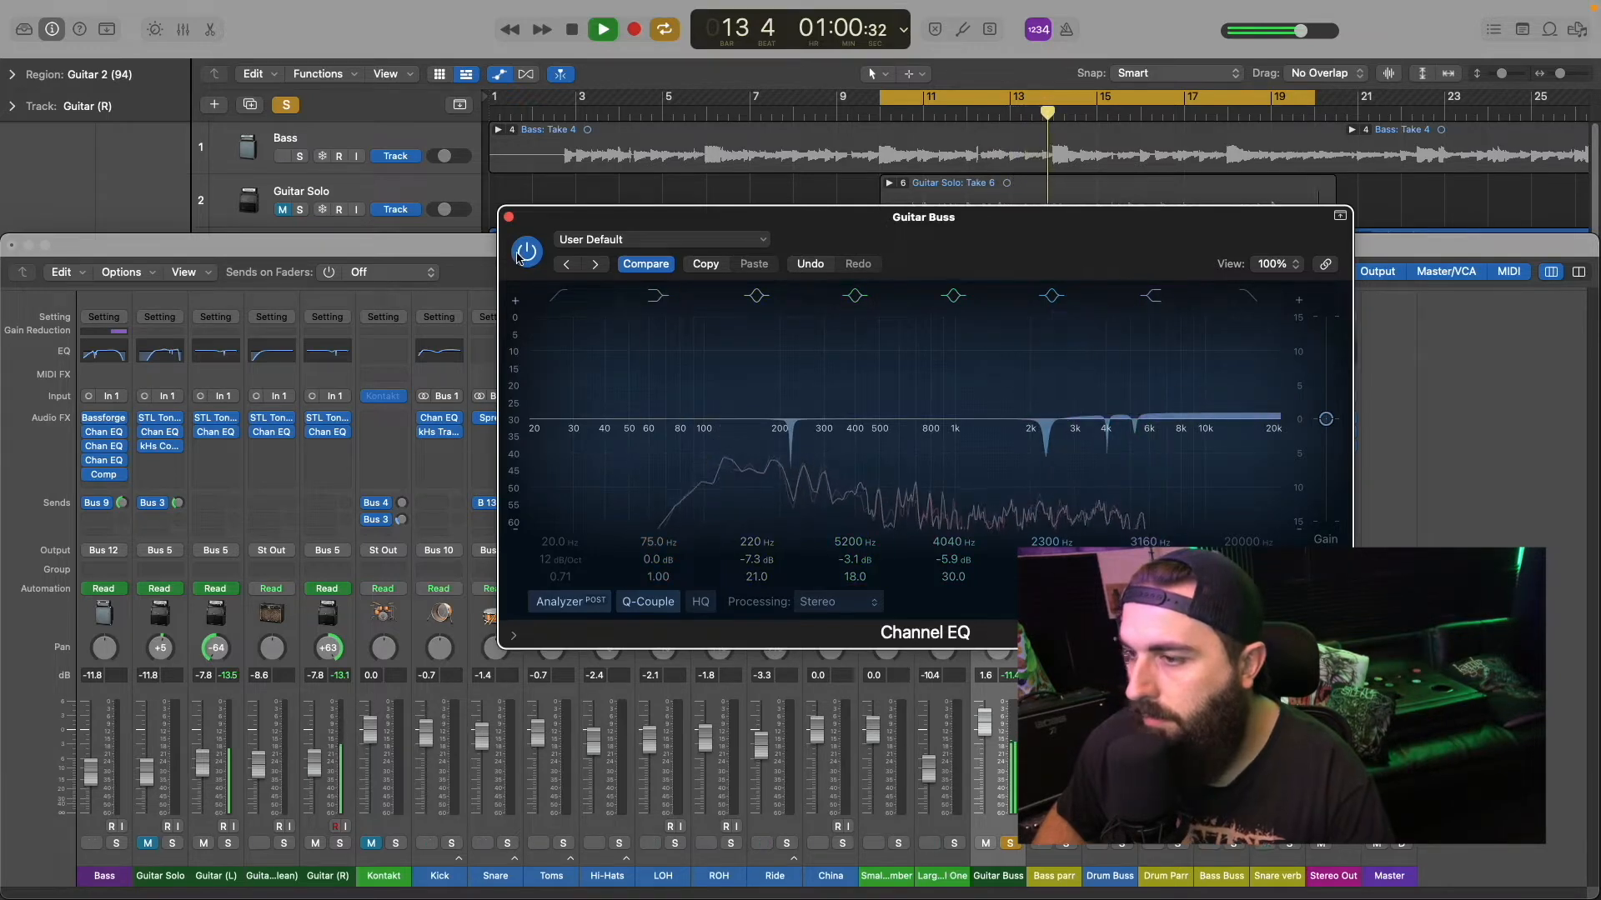
pyautogui.press('space')
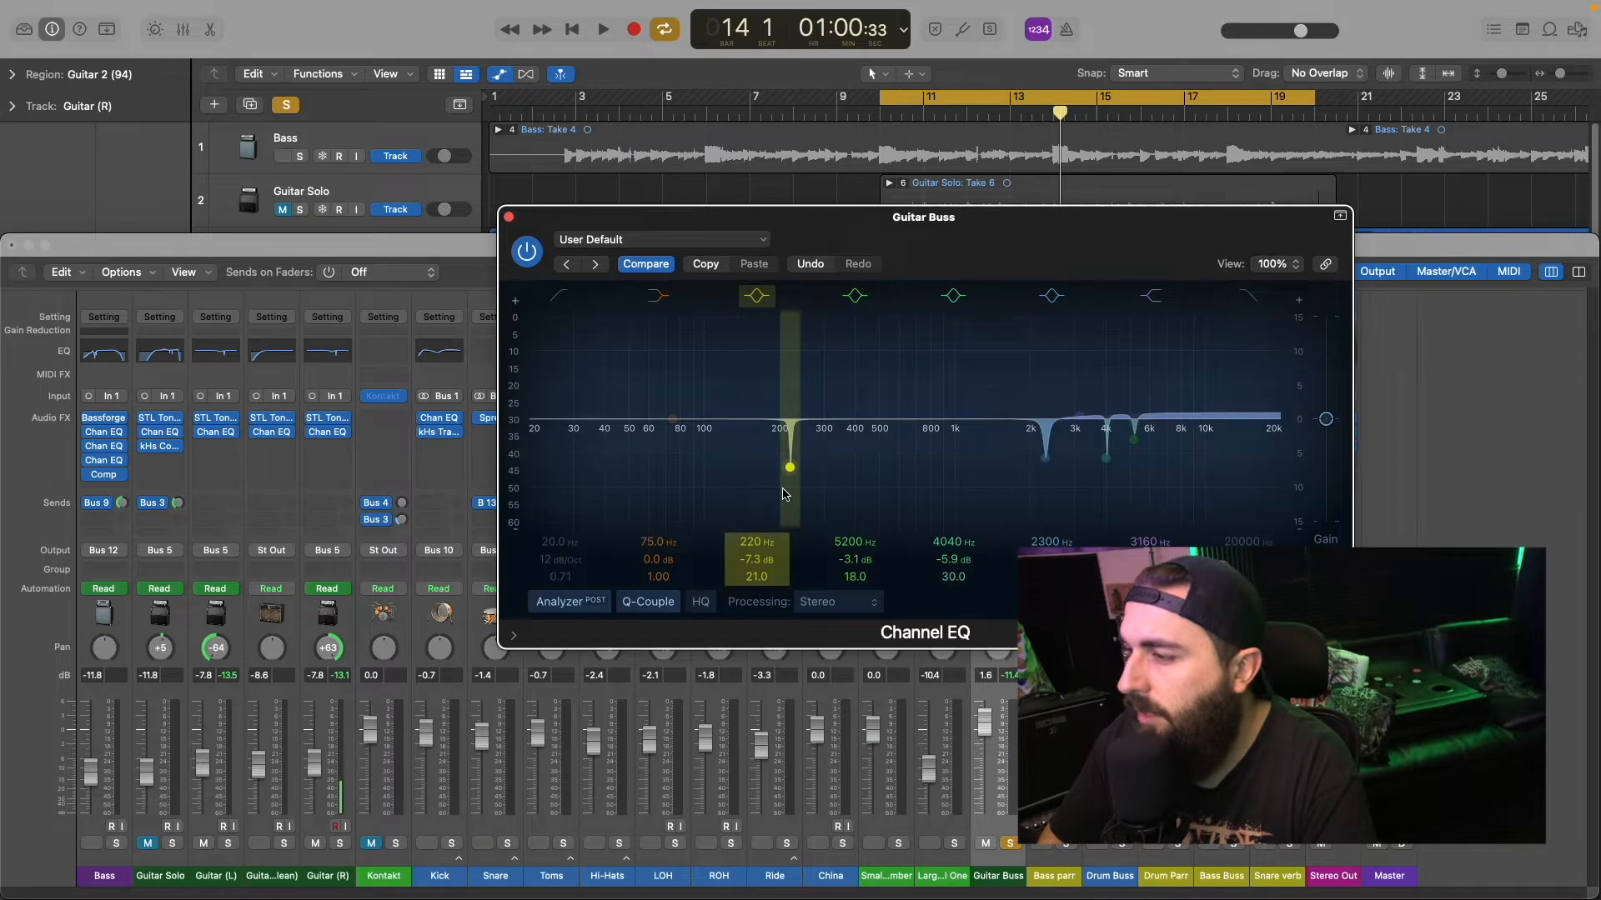
pyautogui.click(508, 217)
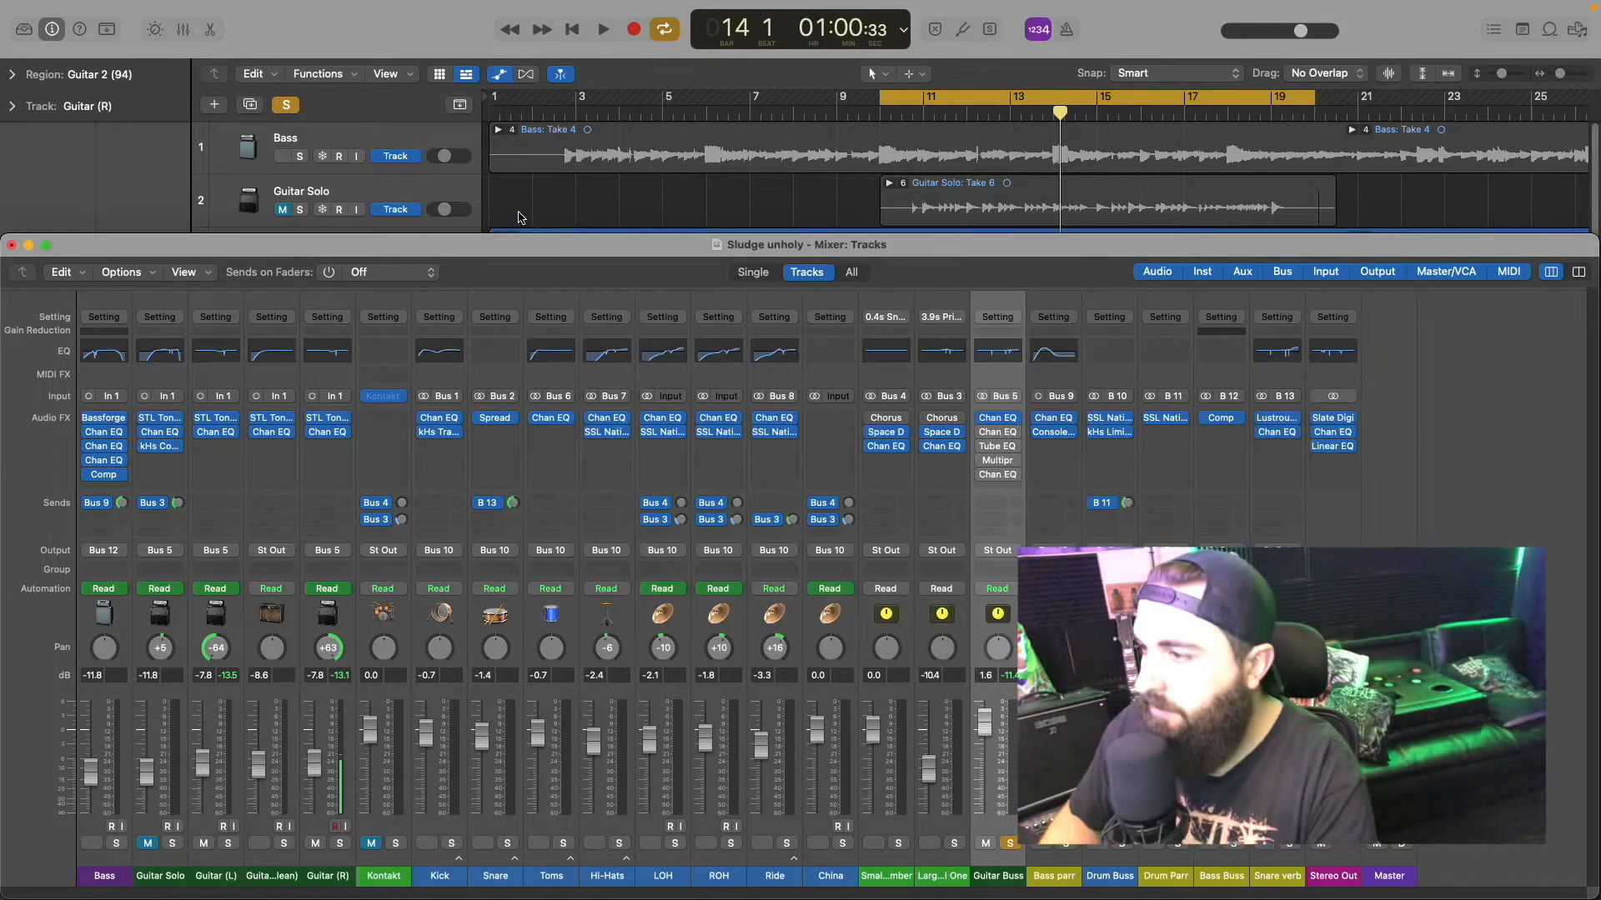
# Step: Enable the second Channel EQ on the Guitar Buss and compare the whole EQ and its low cut off and on during playback
pyautogui.click(997, 433)
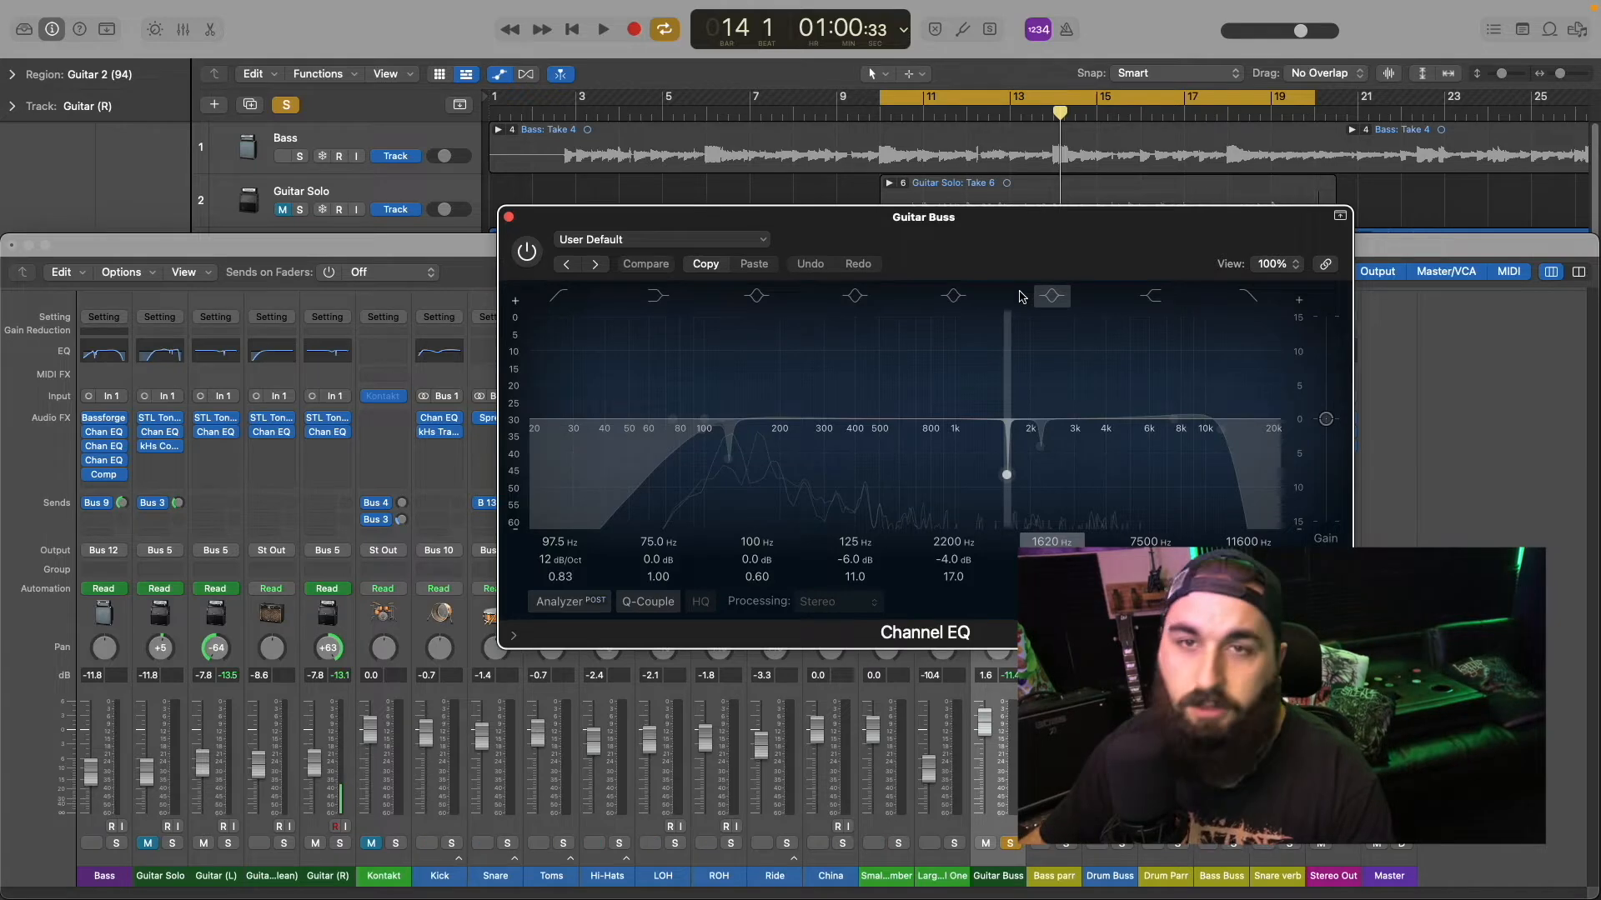
pyautogui.press('space')
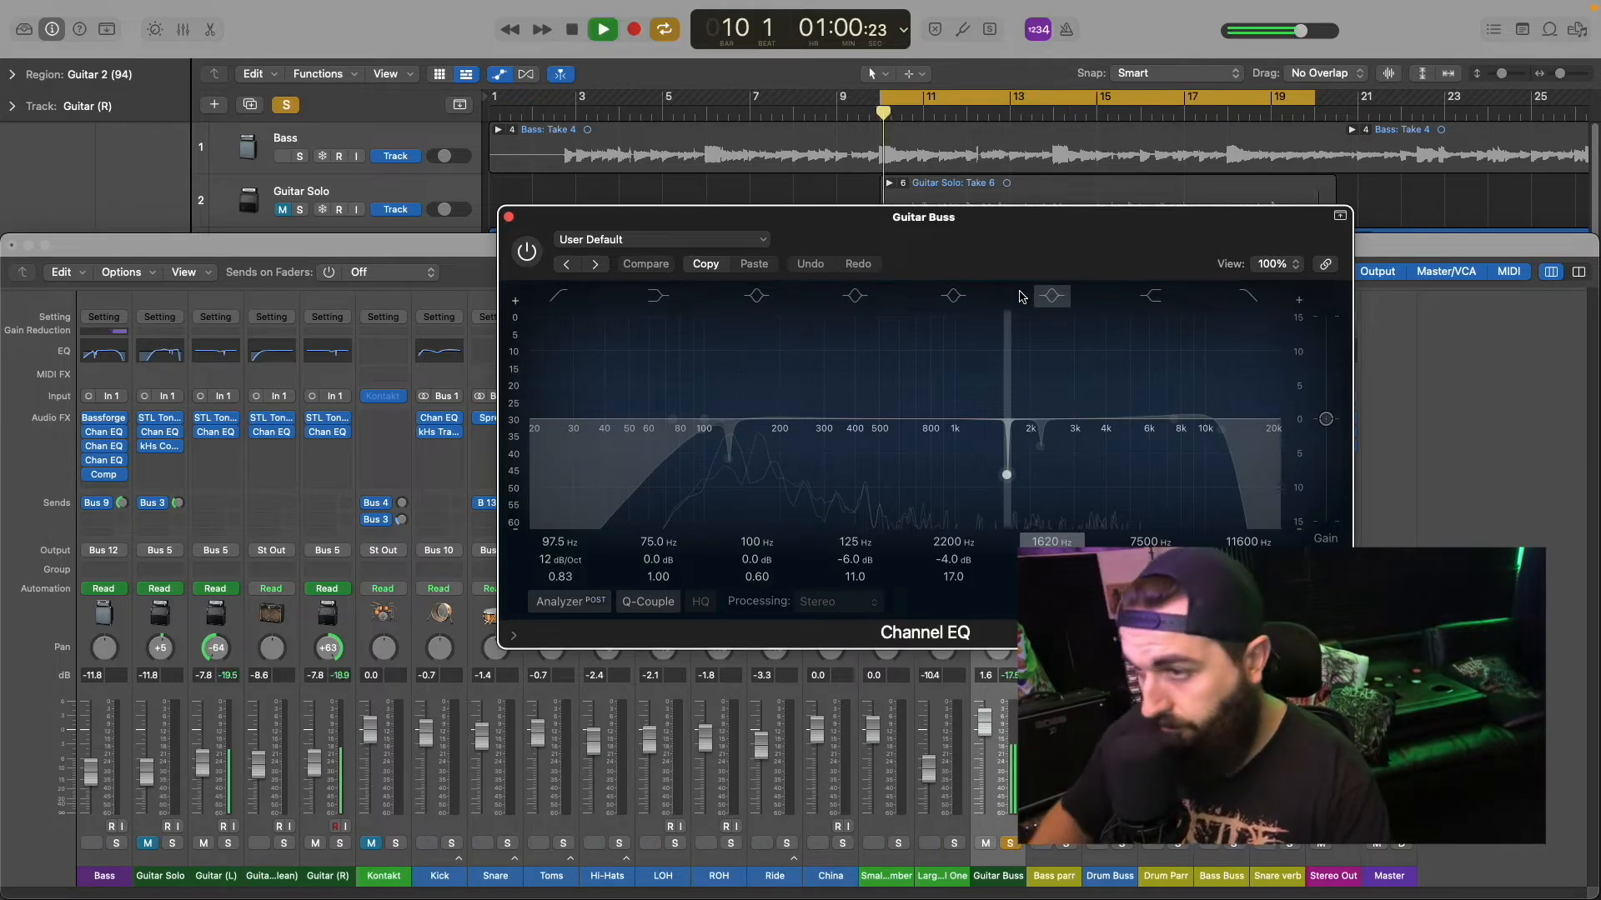
pyautogui.click(526, 251)
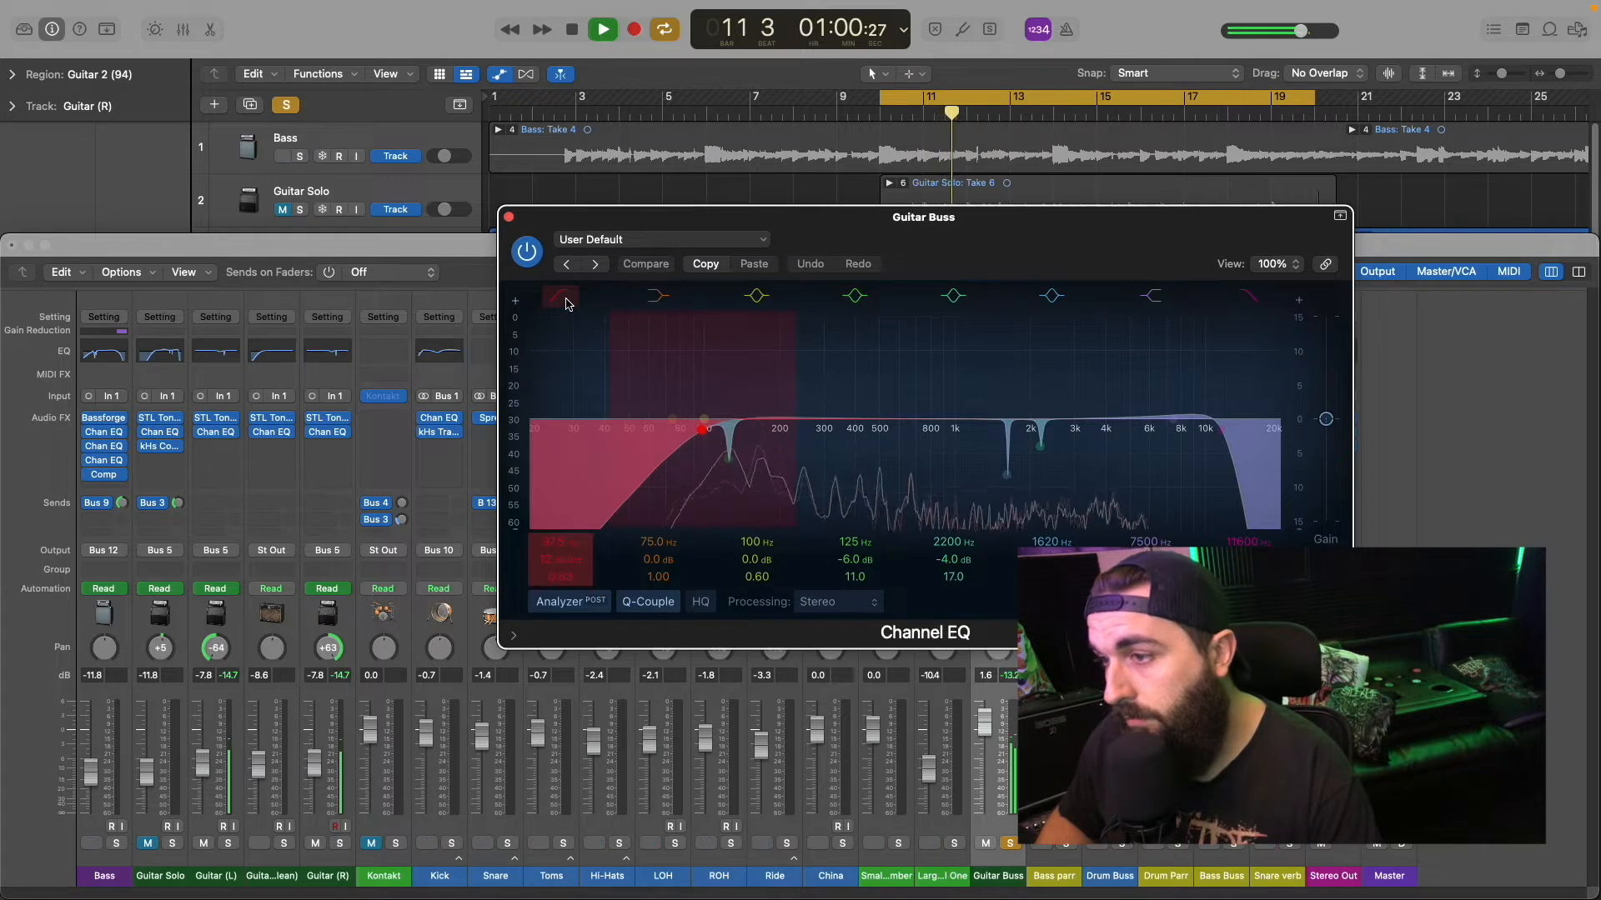
pyautogui.click(529, 256)
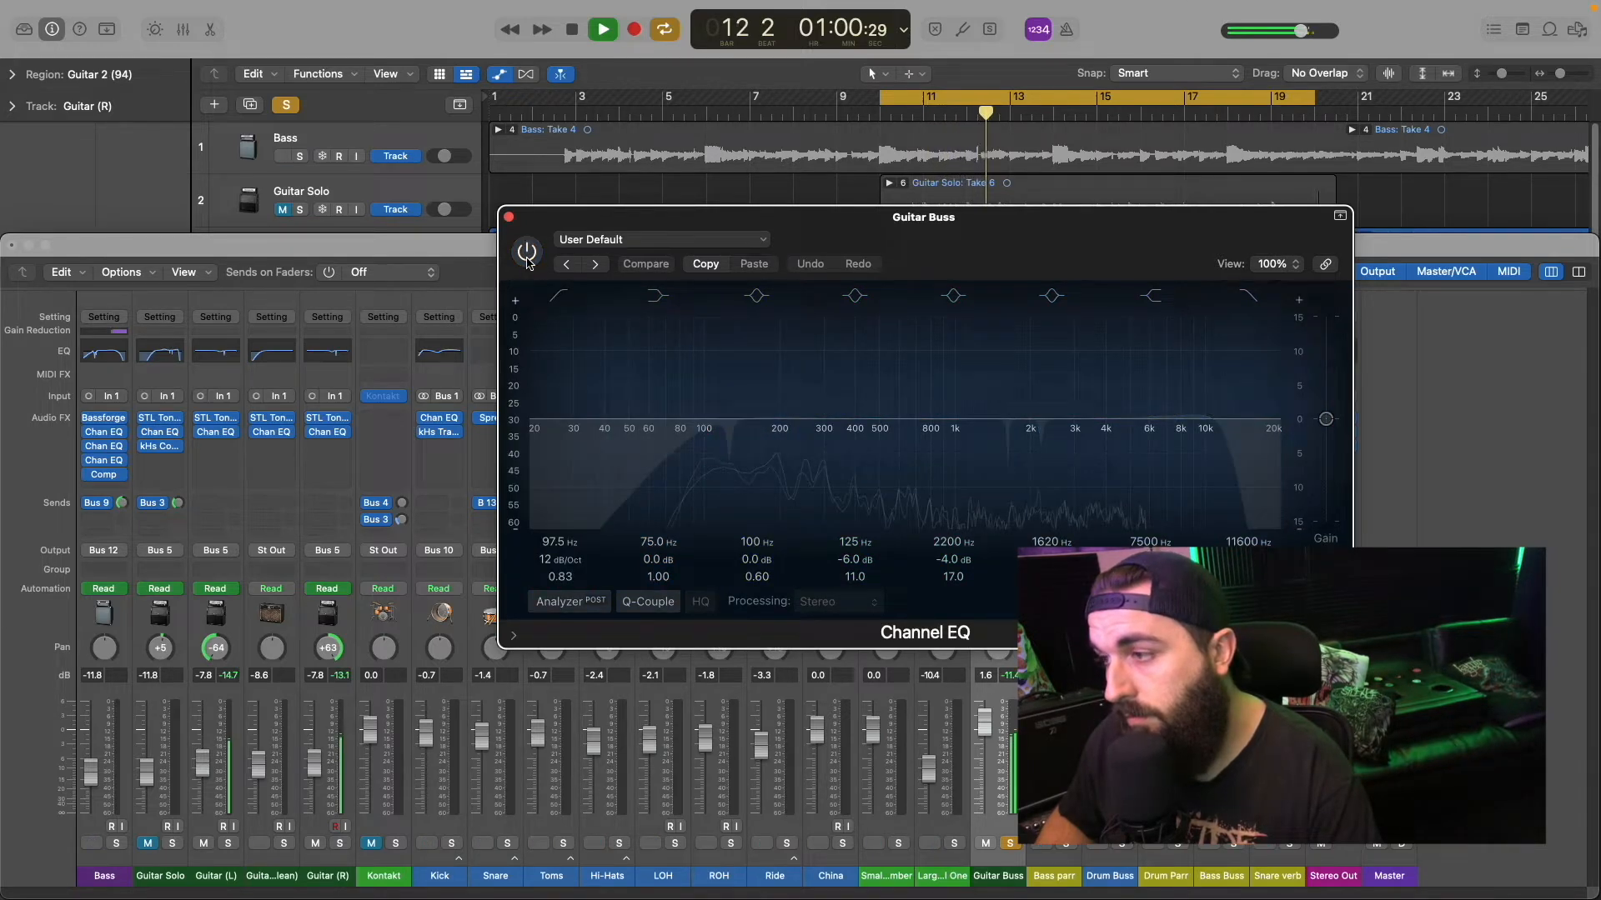
pyautogui.click(527, 257)
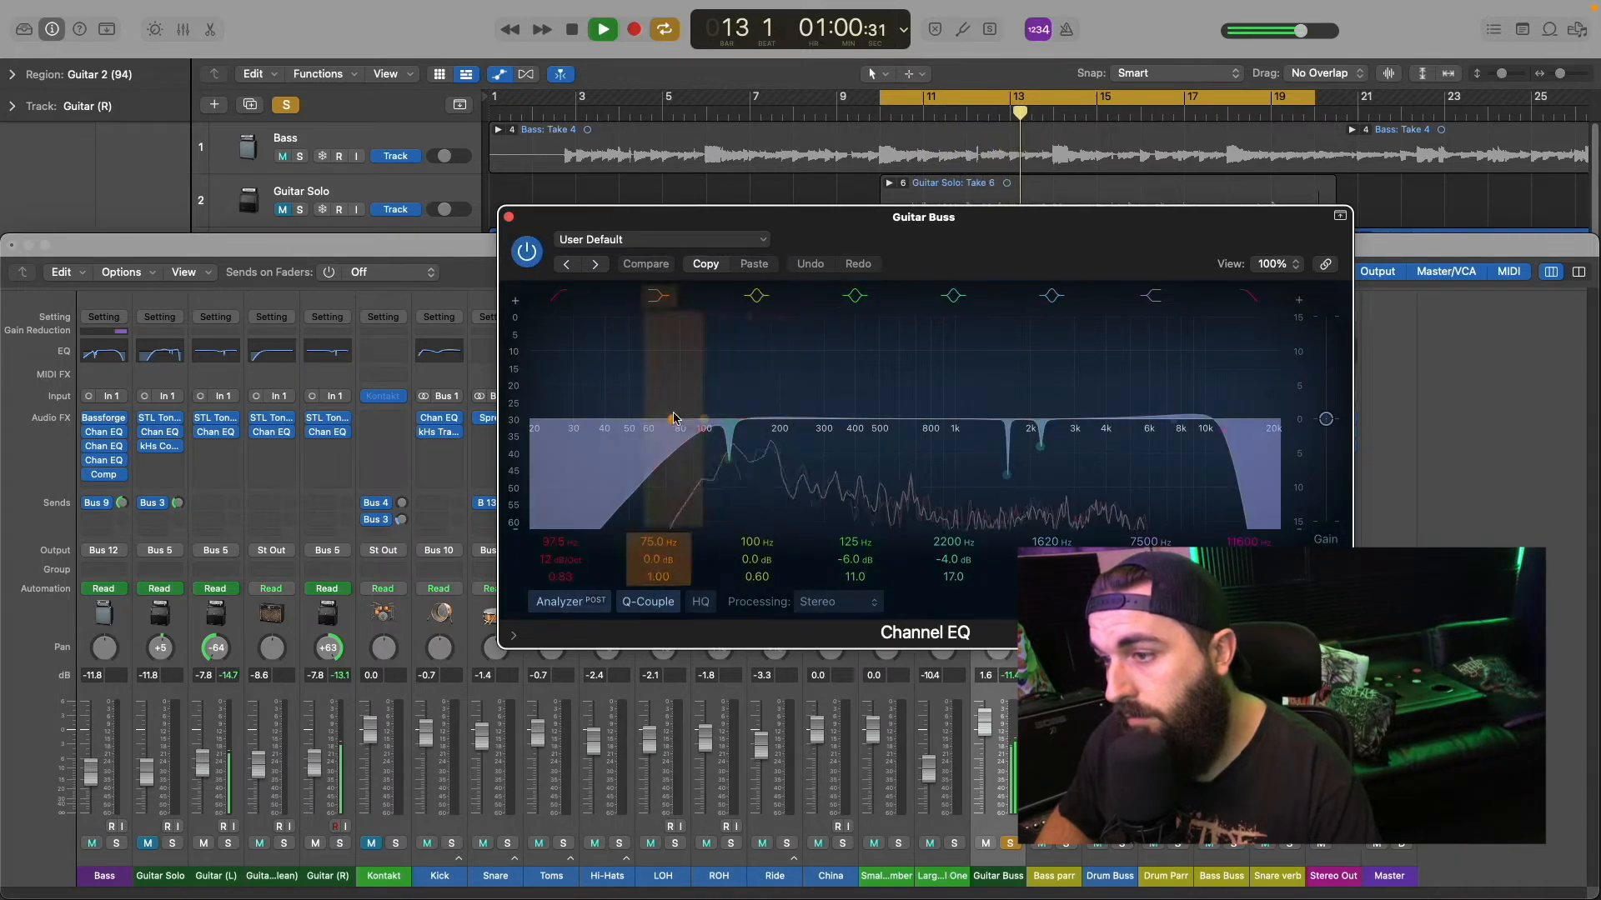
pyautogui.click(558, 297)
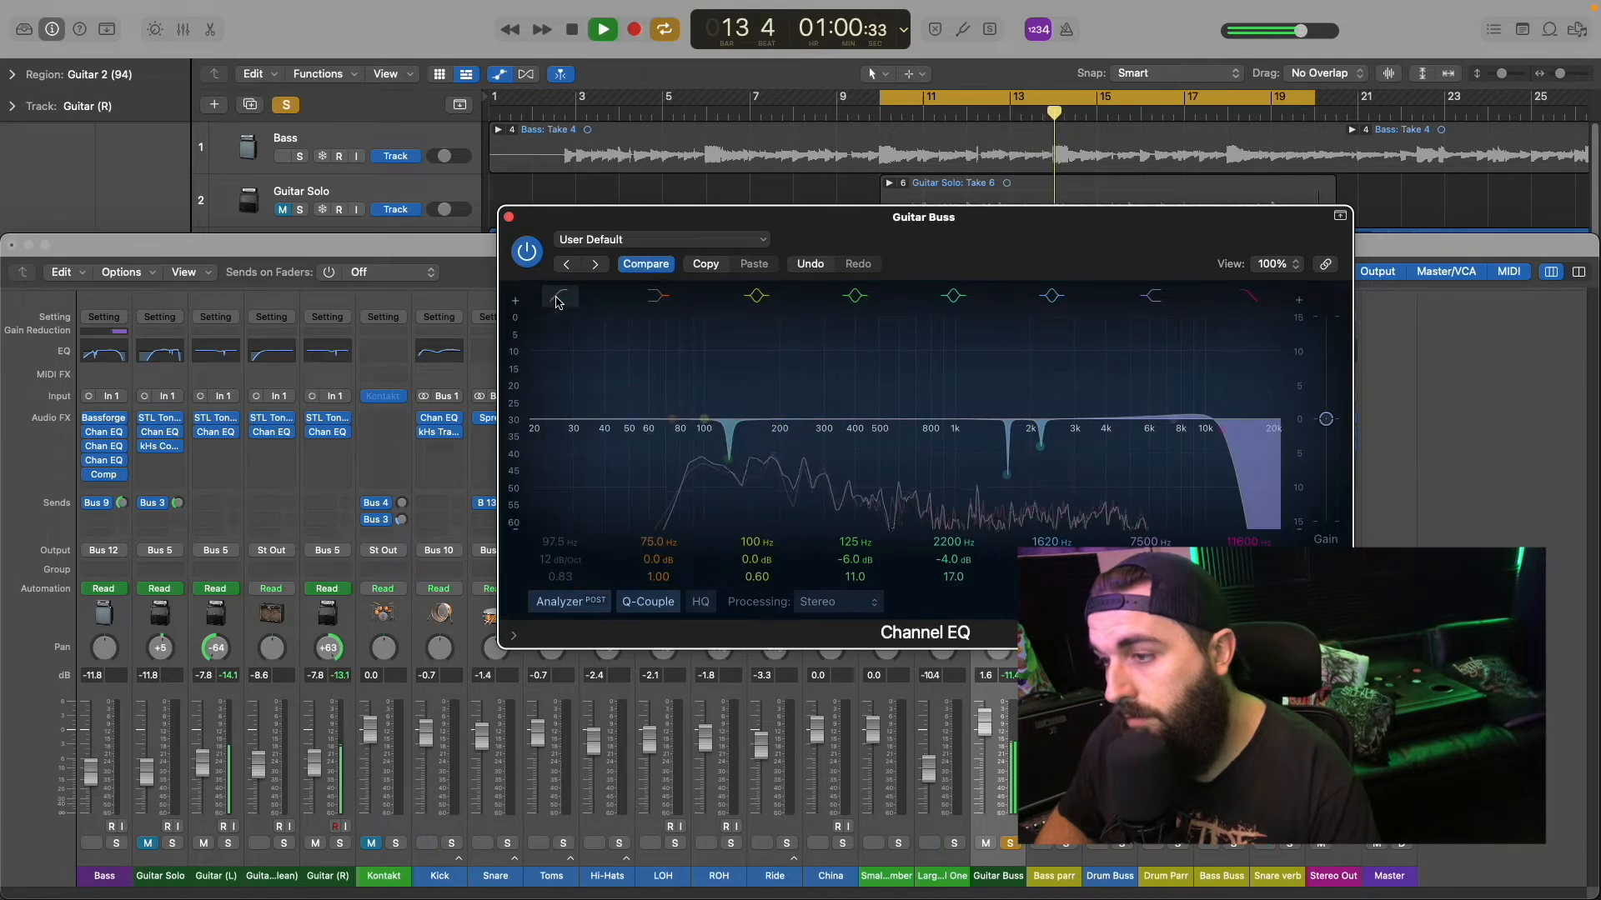
pyautogui.click(559, 297)
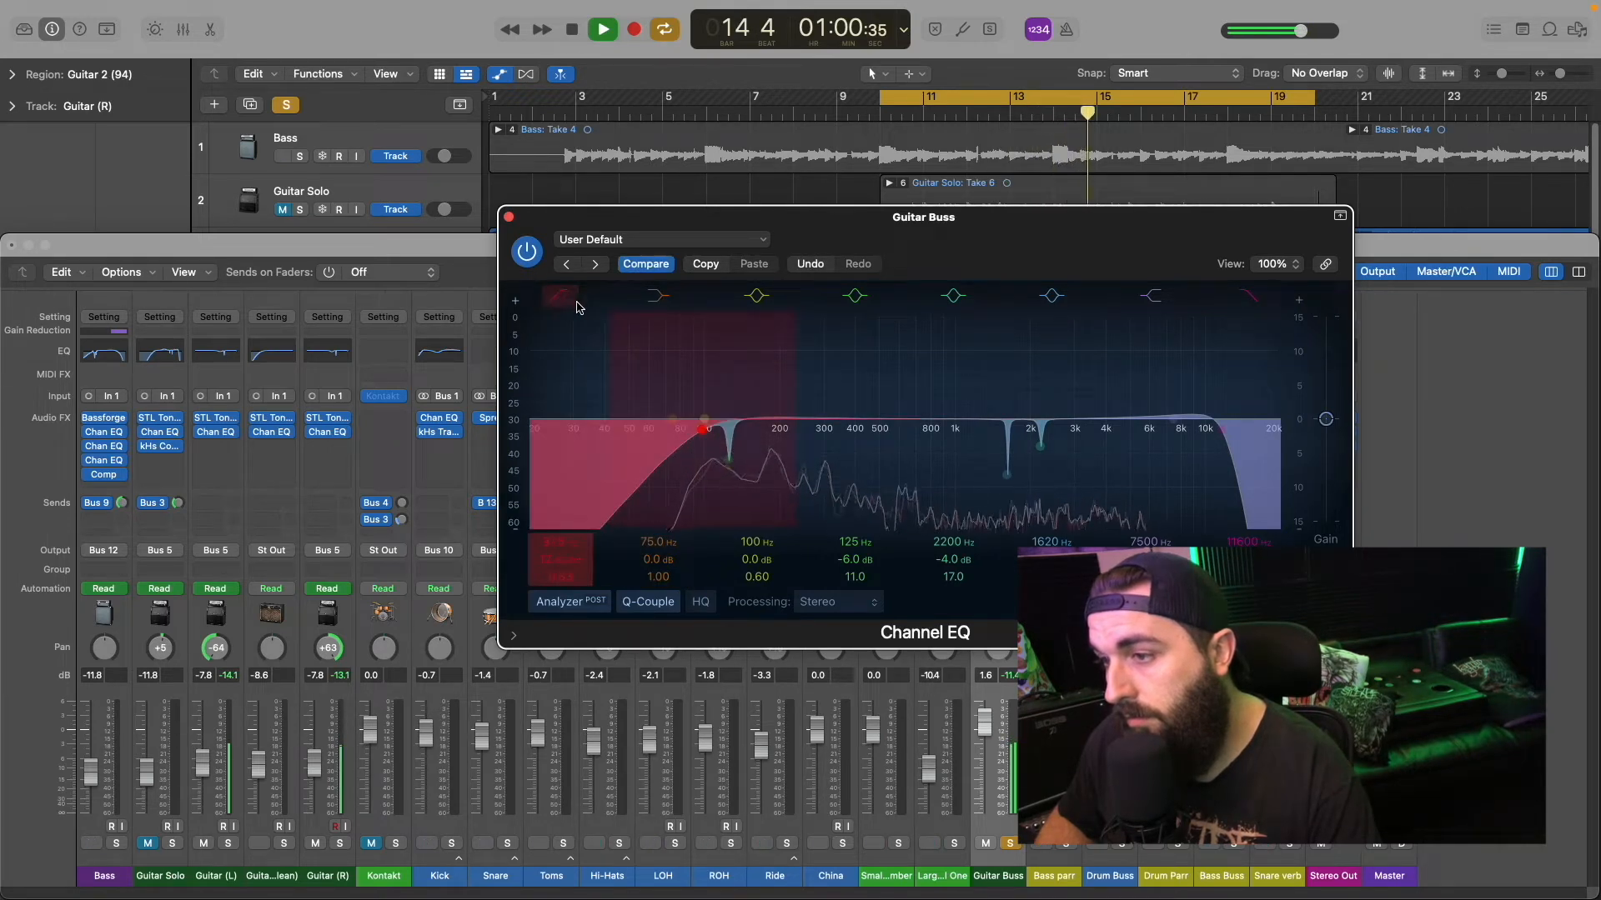
# Step: Set the second Channel EQ's cuts to -6.5 dB at 125 Hz and -4.5 dB at 2200 Hz, stop playback and close it
pyautogui.moveTo(731, 431)
pyautogui.mouseDown()
pyautogui.moveTo(728, 327)
pyautogui.moveTo(729, 463)
pyautogui.mouseUp()
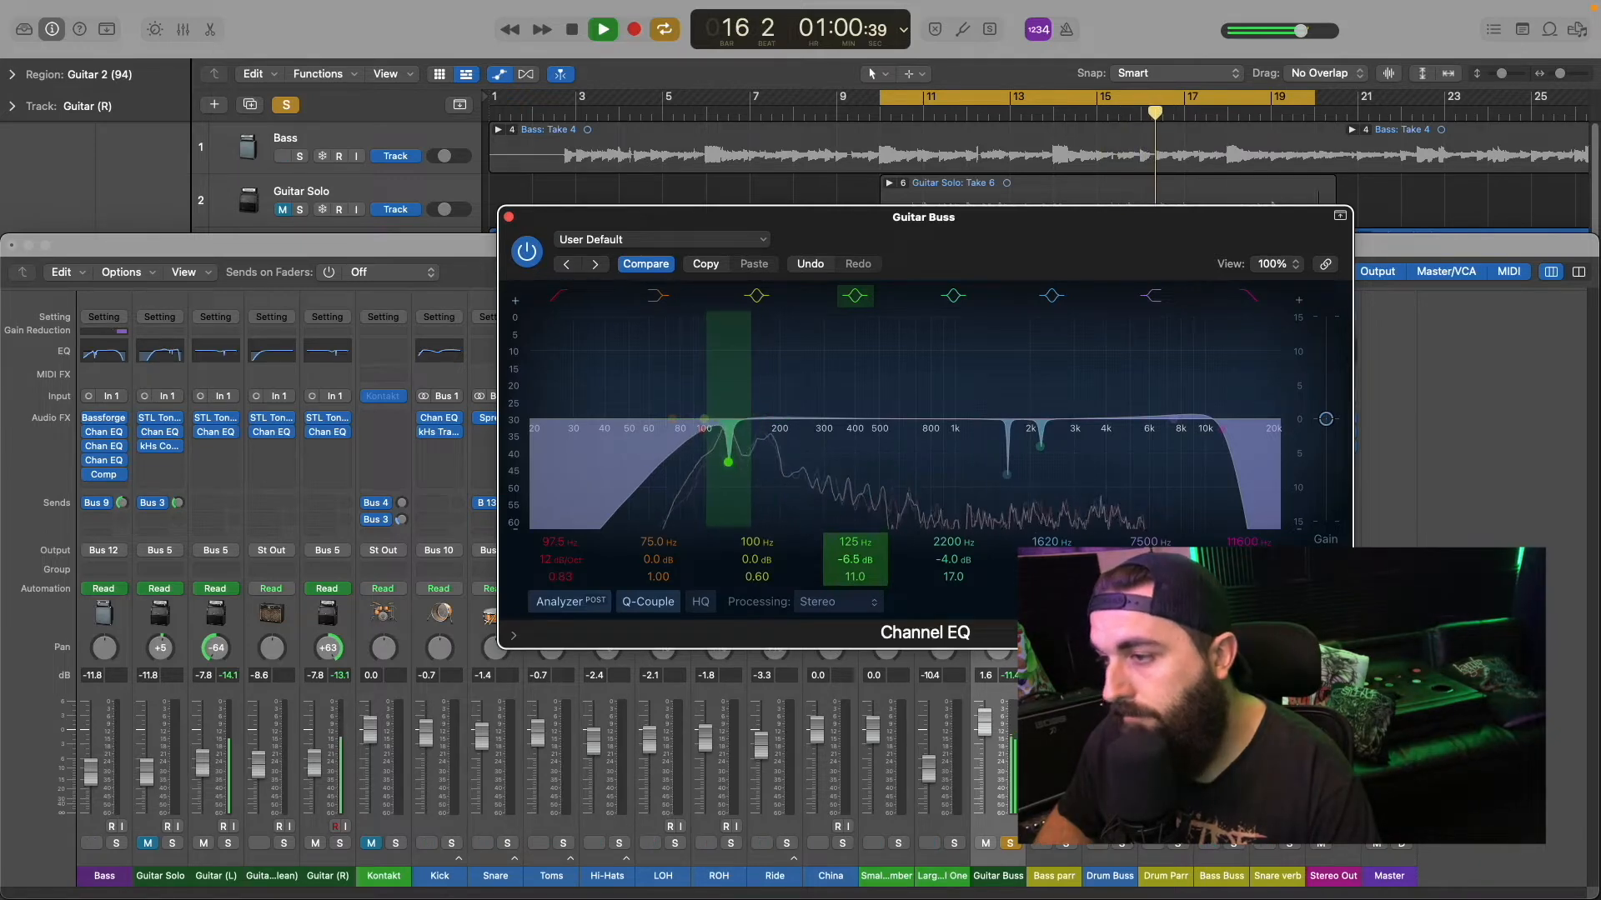
pyautogui.moveTo(1006, 474); pyautogui.dragTo(1040, 450)
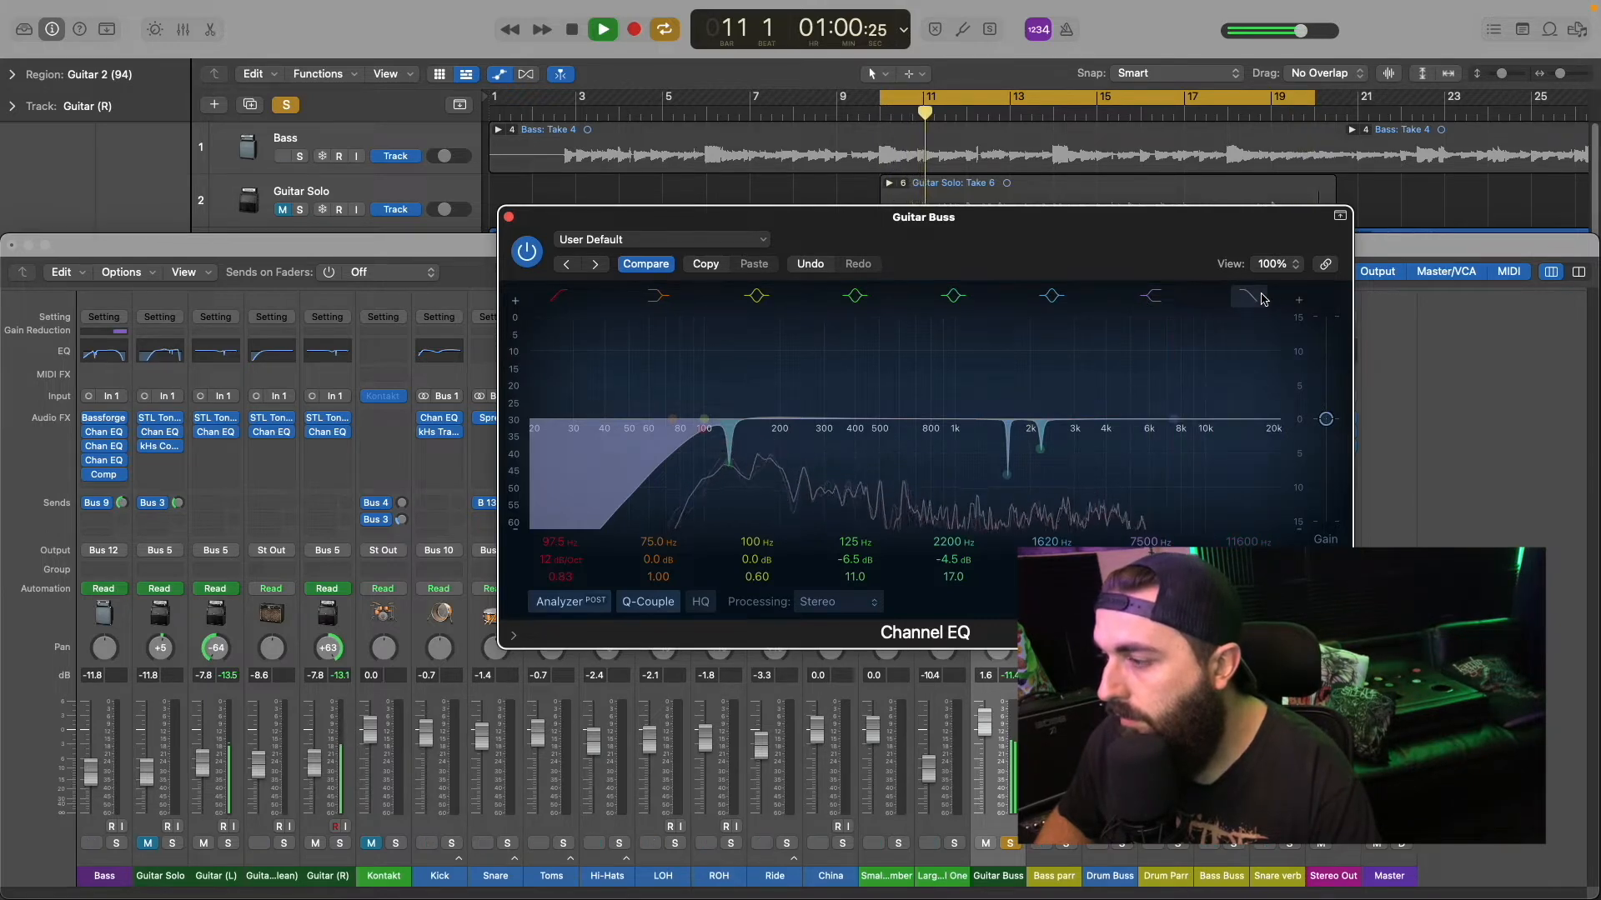
pyautogui.press('space')
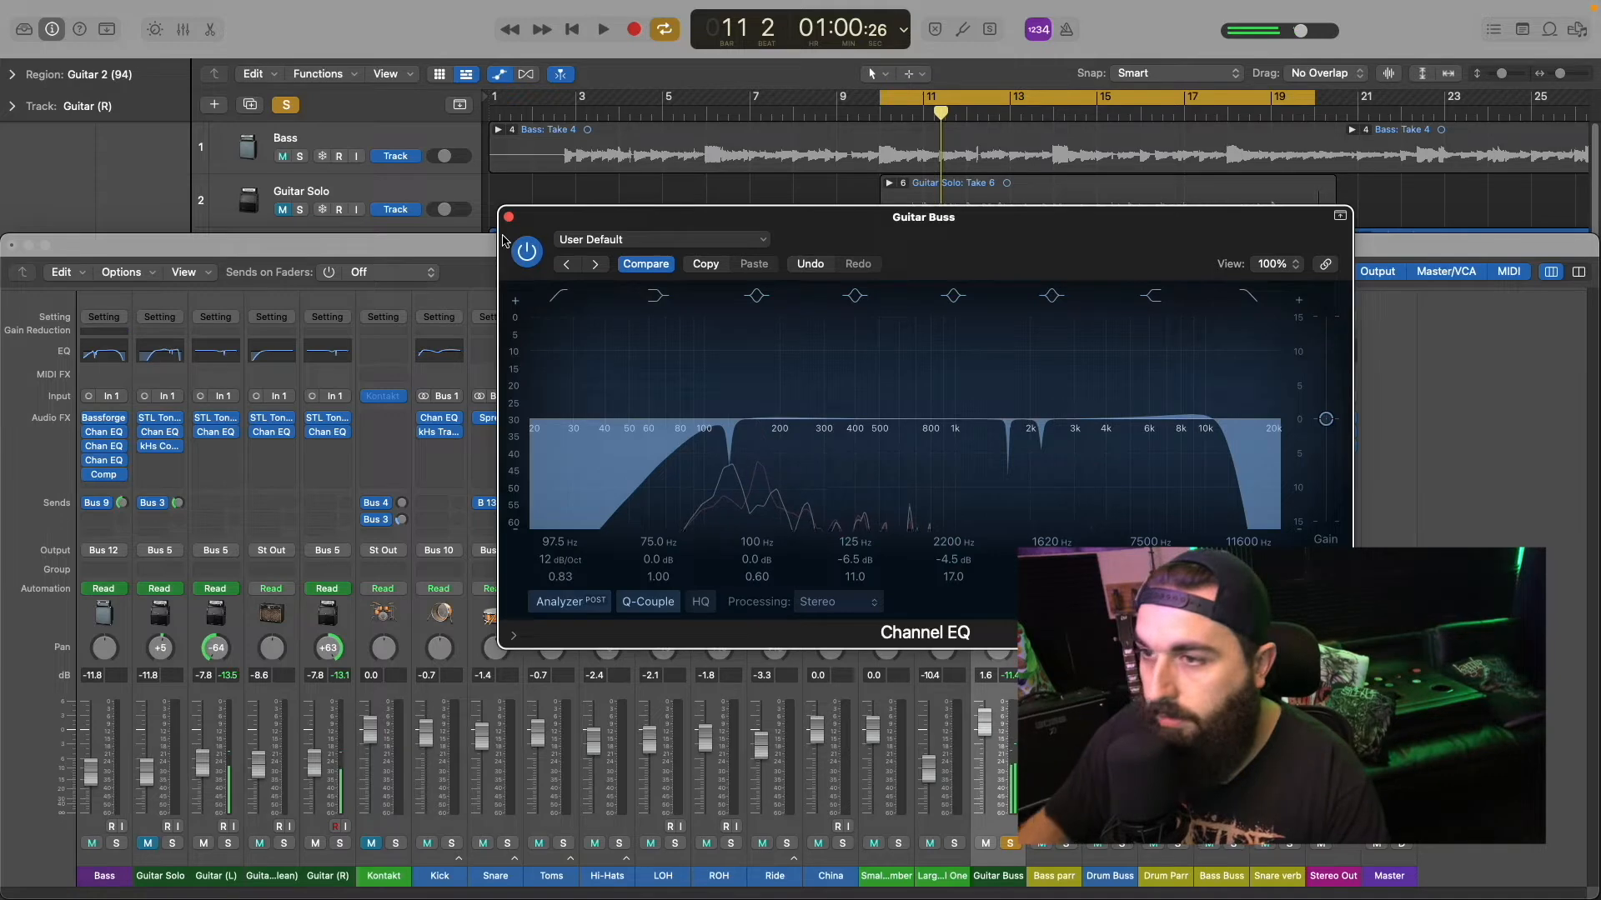
pyautogui.click(508, 217)
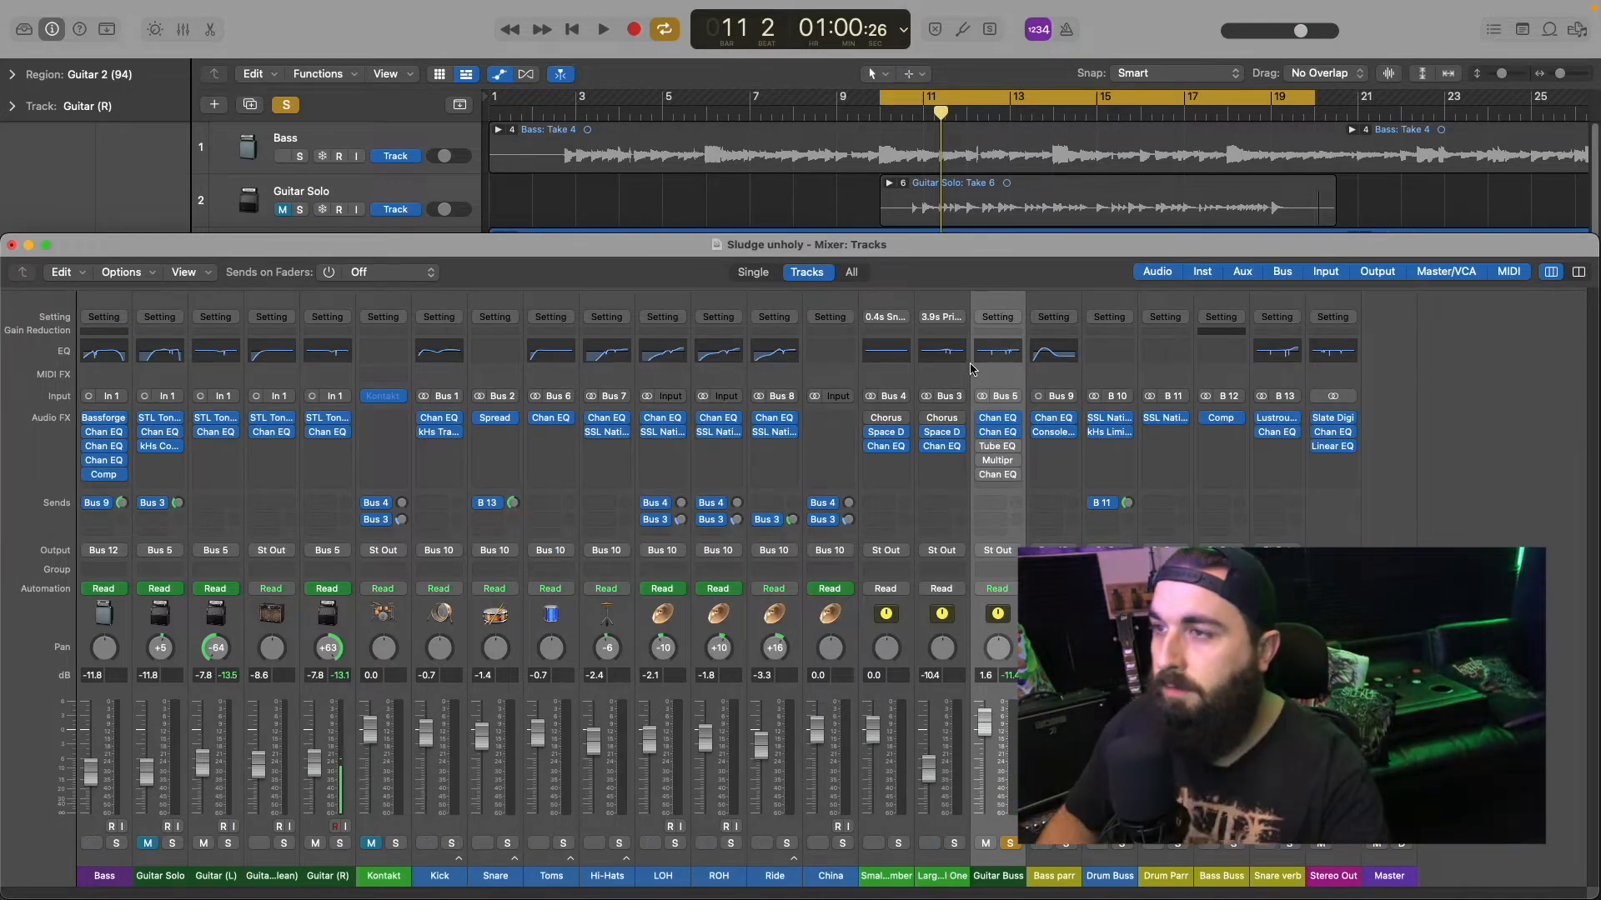
# Step: Close the mixer, set the cycle range to bars 75 to 81 and briefly play that section
pyautogui.click(11, 246)
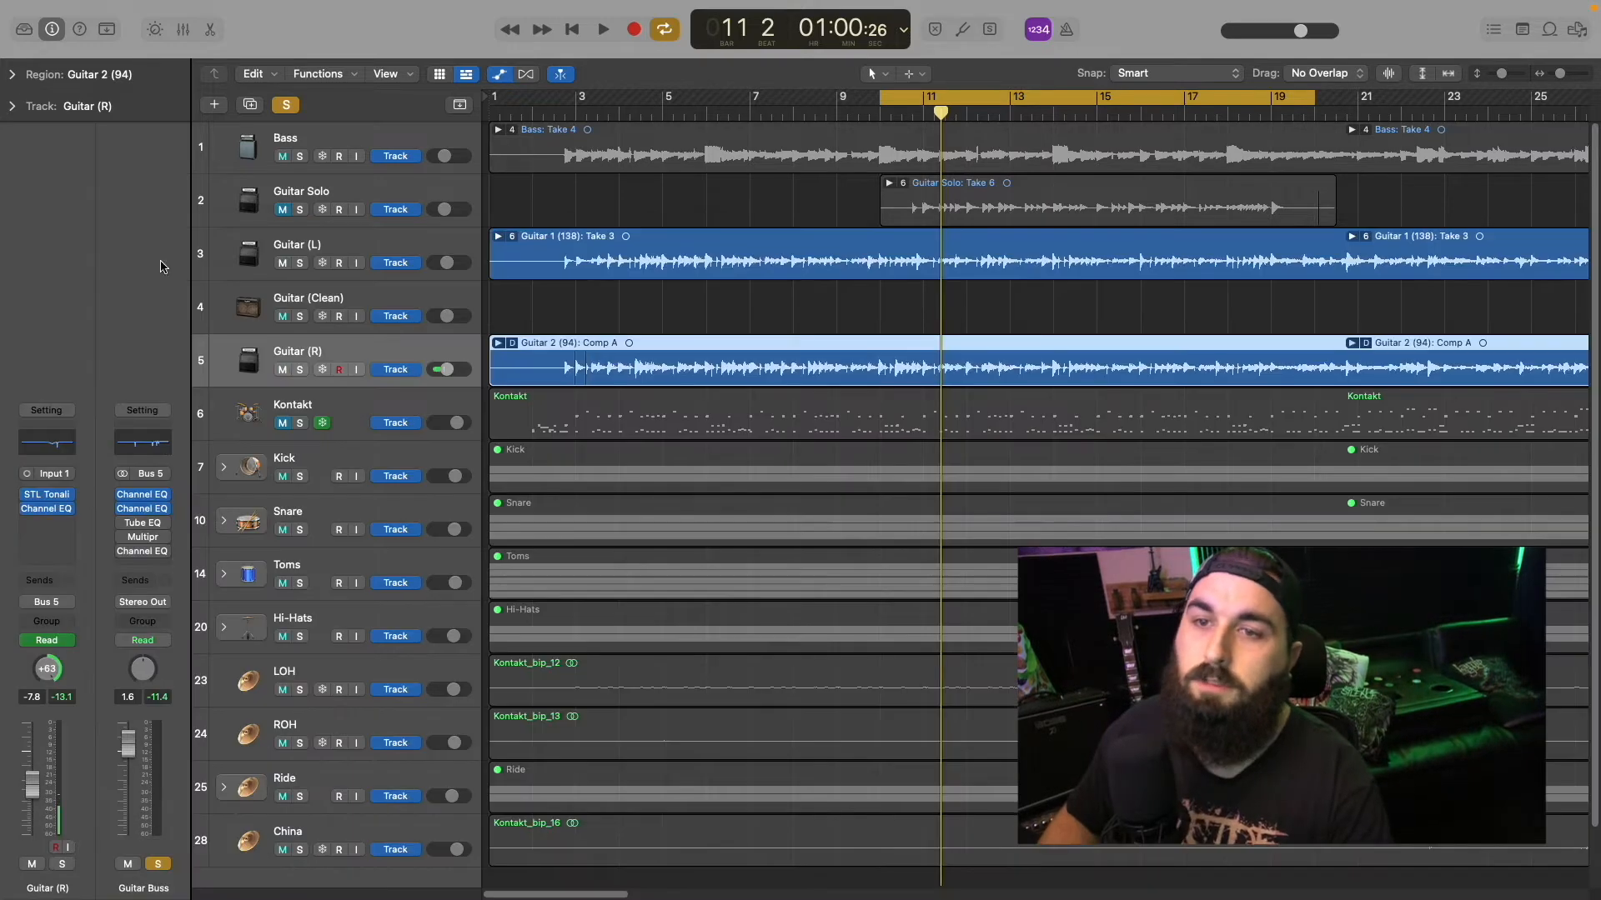
pyautogui.click(664, 30)
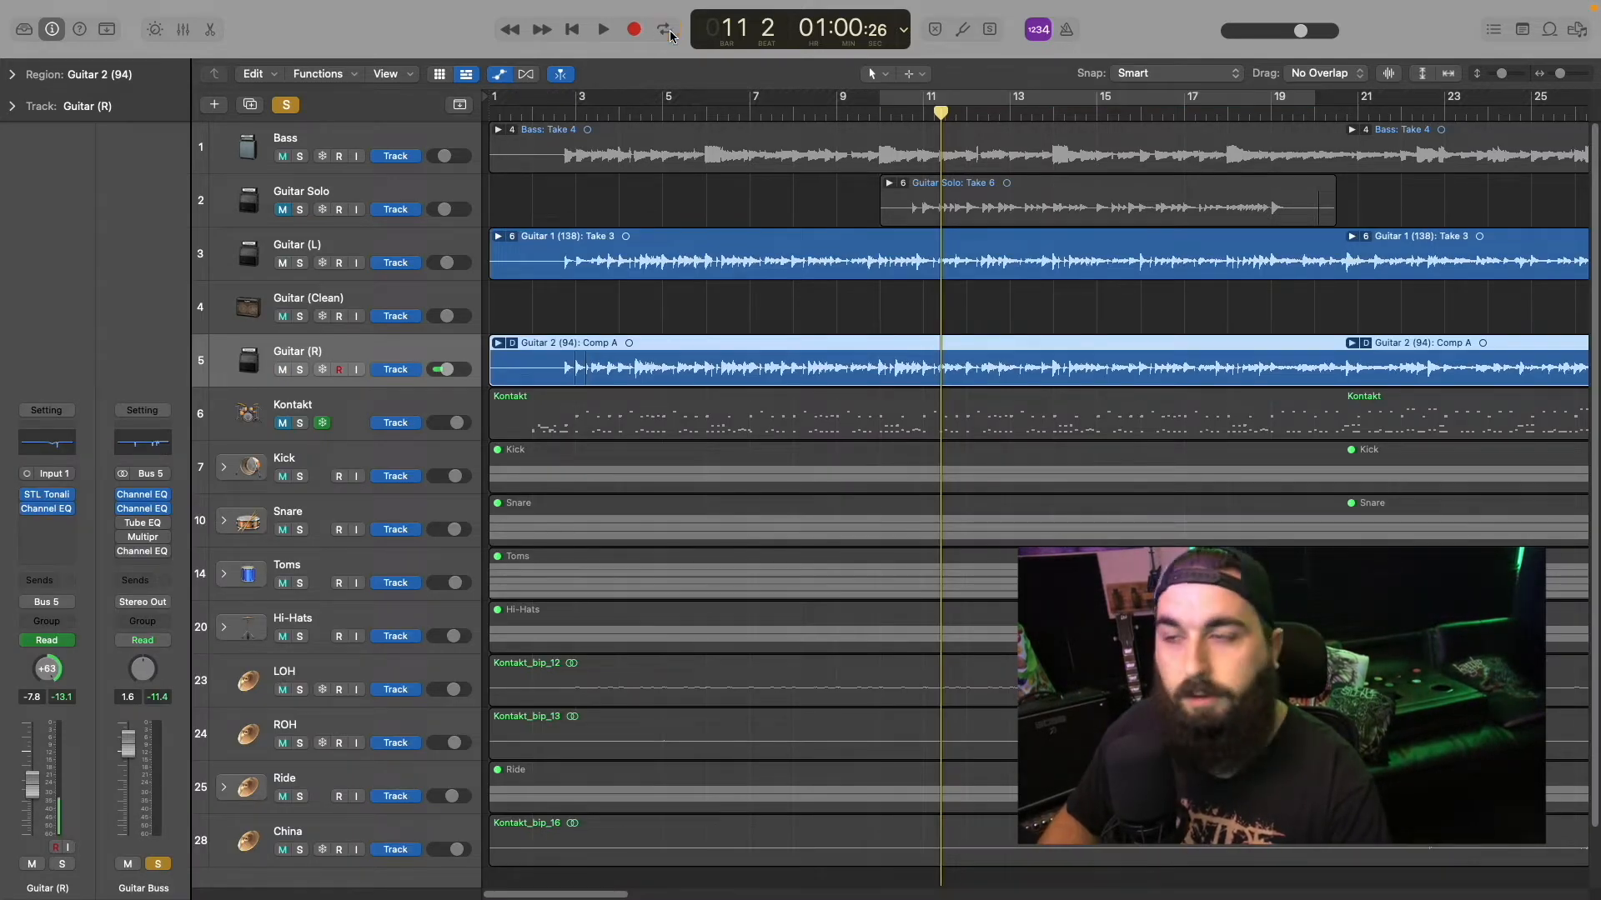
pyautogui.moveTo(538, 894); pyautogui.dragTo(856, 898)
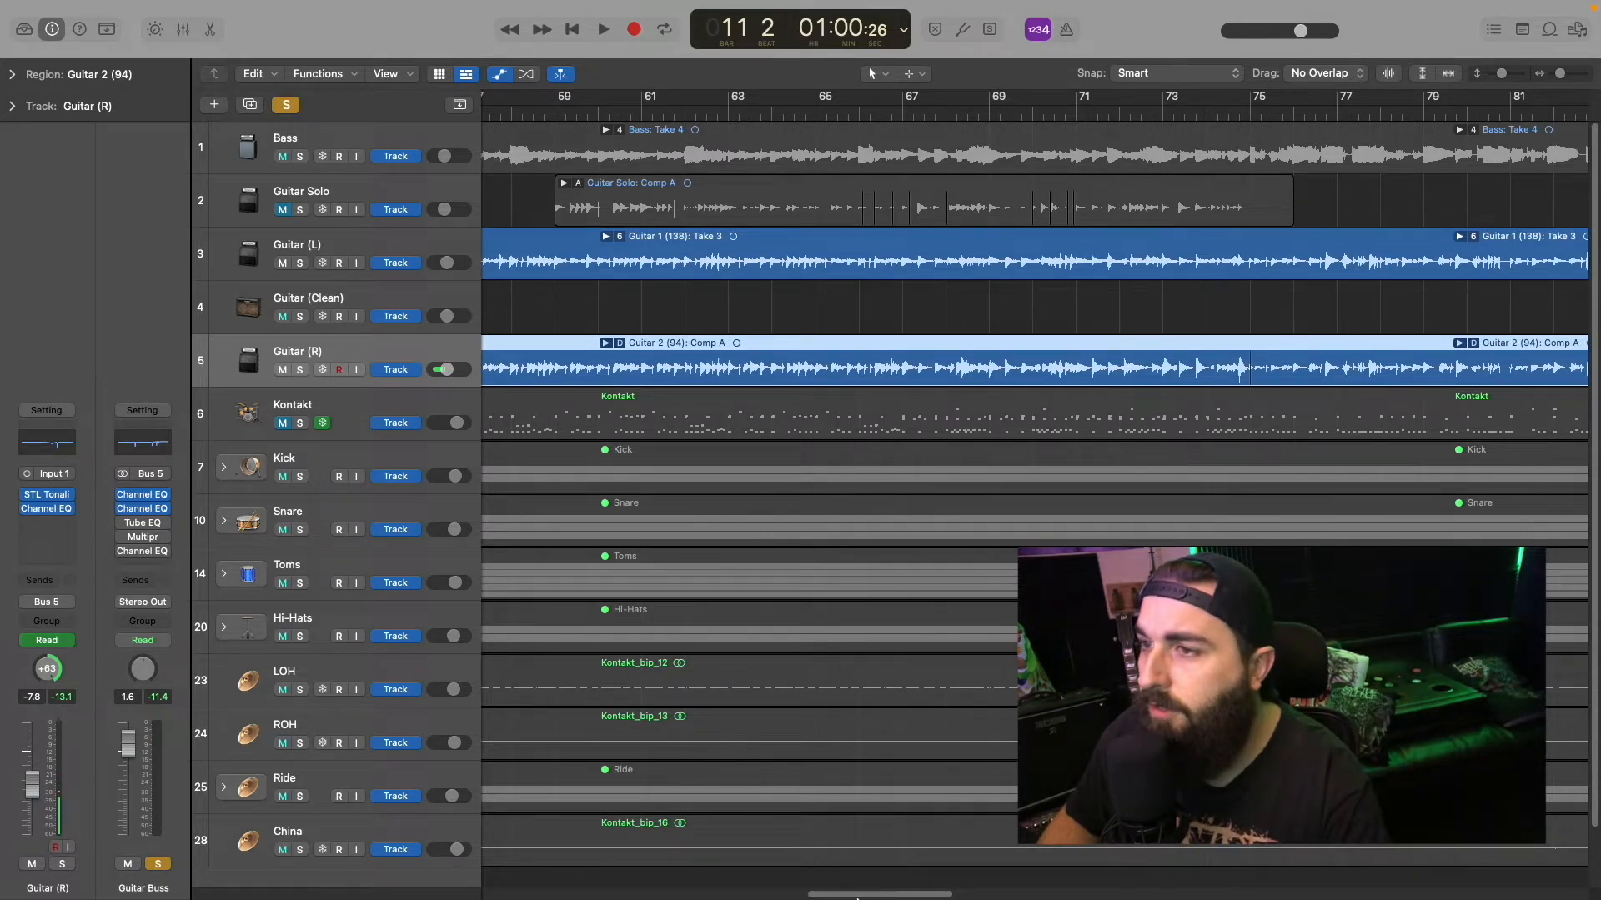
pyautogui.moveTo(856, 899); pyautogui.dragTo(860, 899)
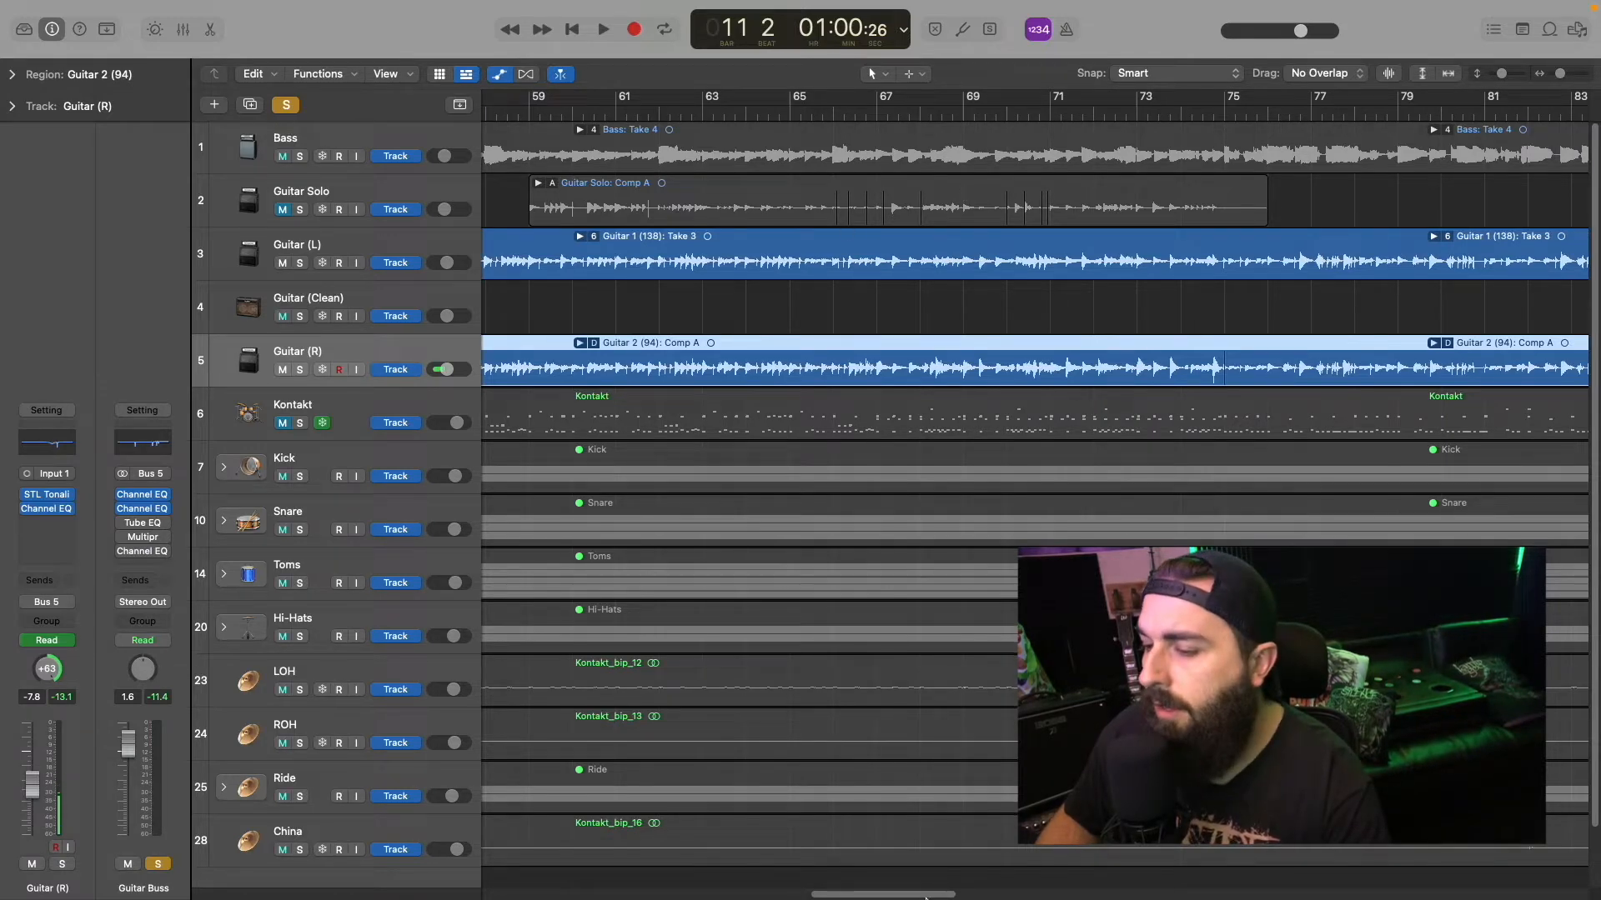
pyautogui.moveTo(914, 896); pyautogui.dragTo(988, 898)
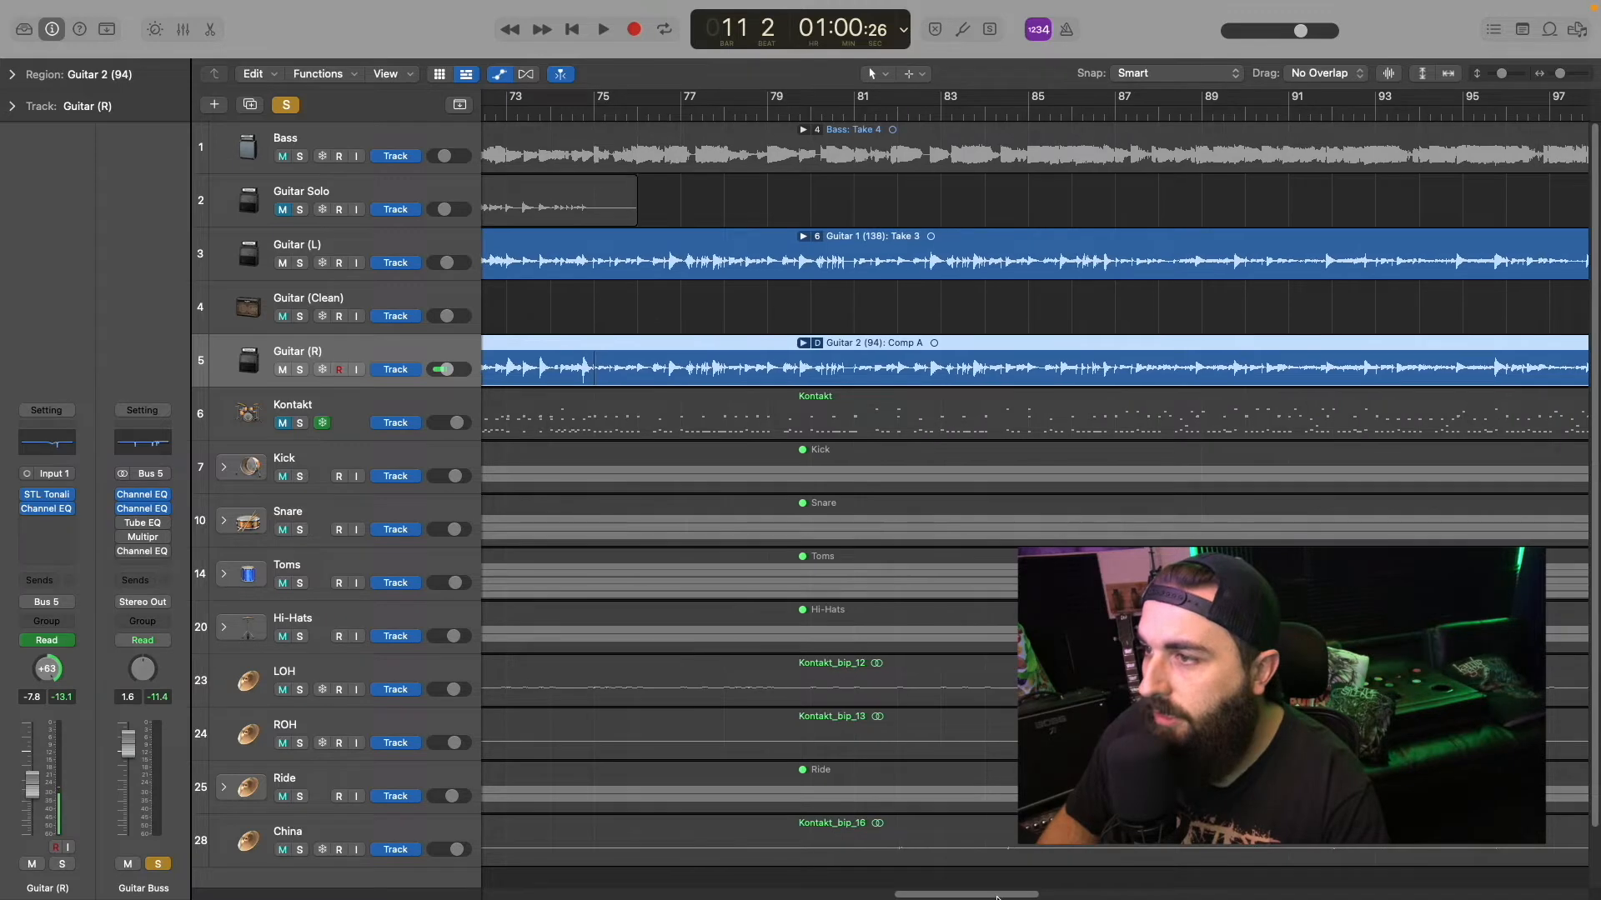
pyautogui.click(876, 115)
pyautogui.press('space')
pyautogui.press('c')
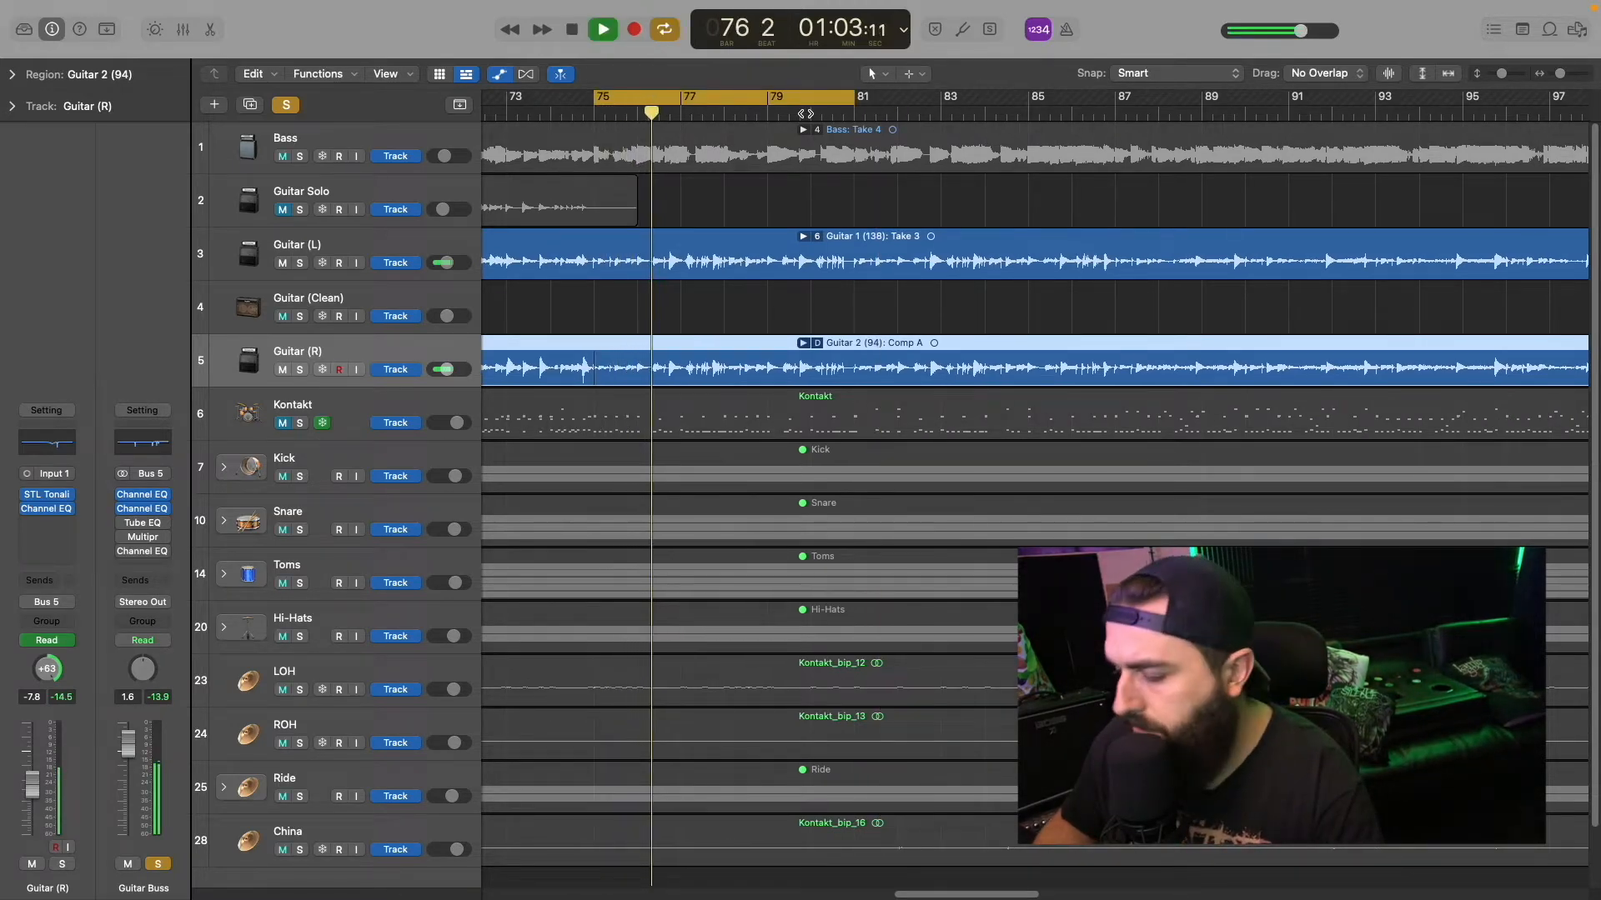
pyautogui.press('space')
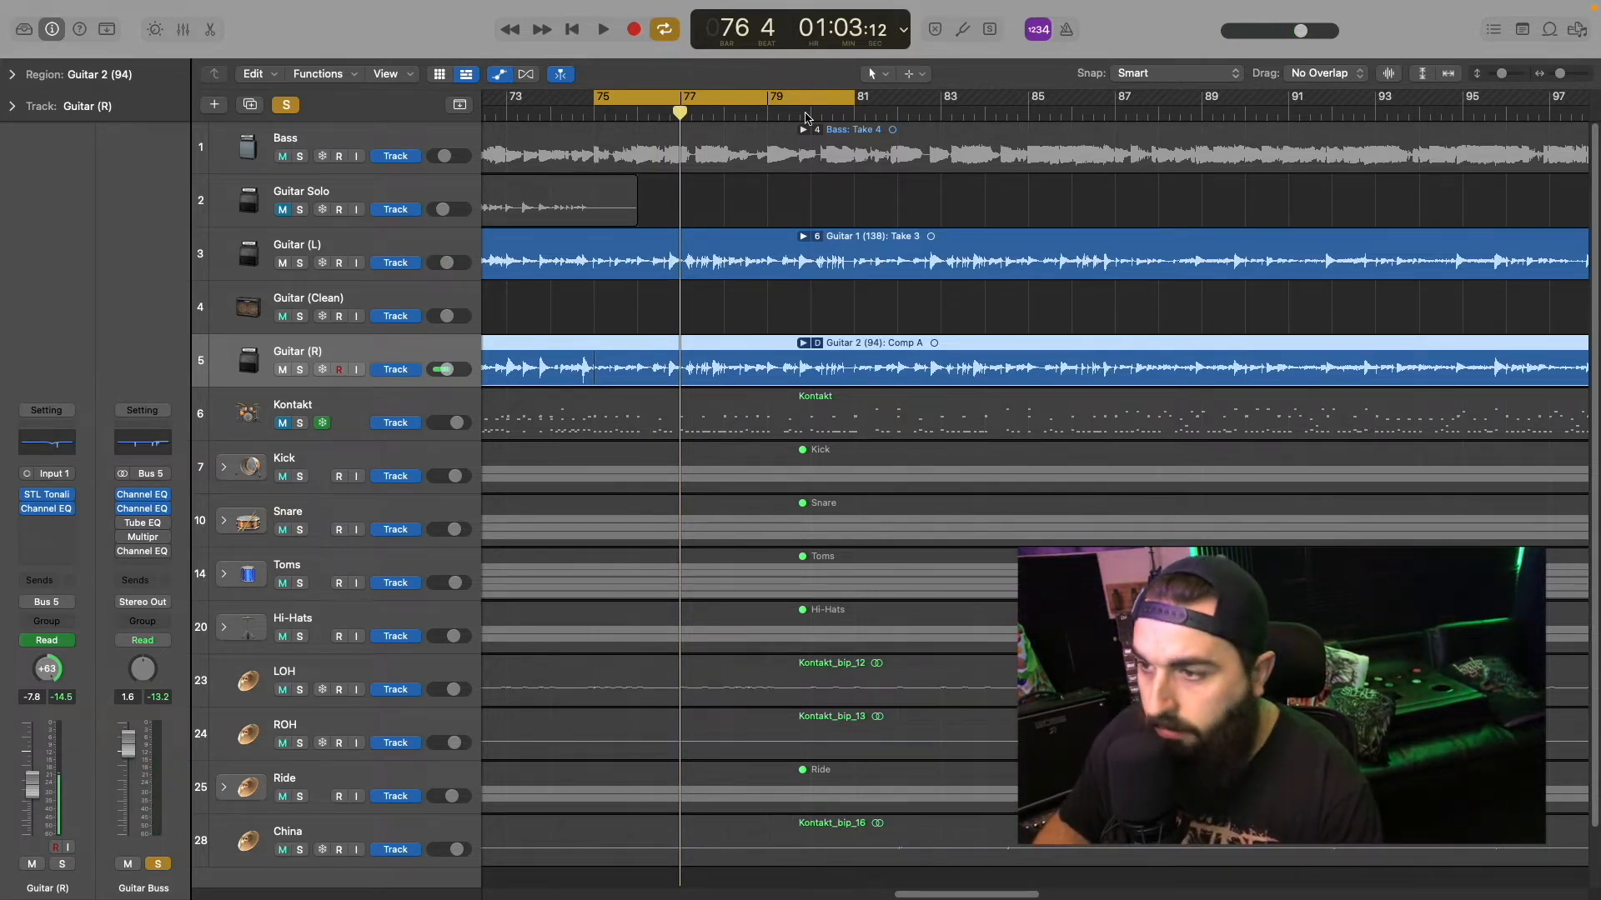
# Step: Reopen the mixer, open the Vintage Tube EQ on the Guitar Buss and enable it
pyautogui.press('super+2')
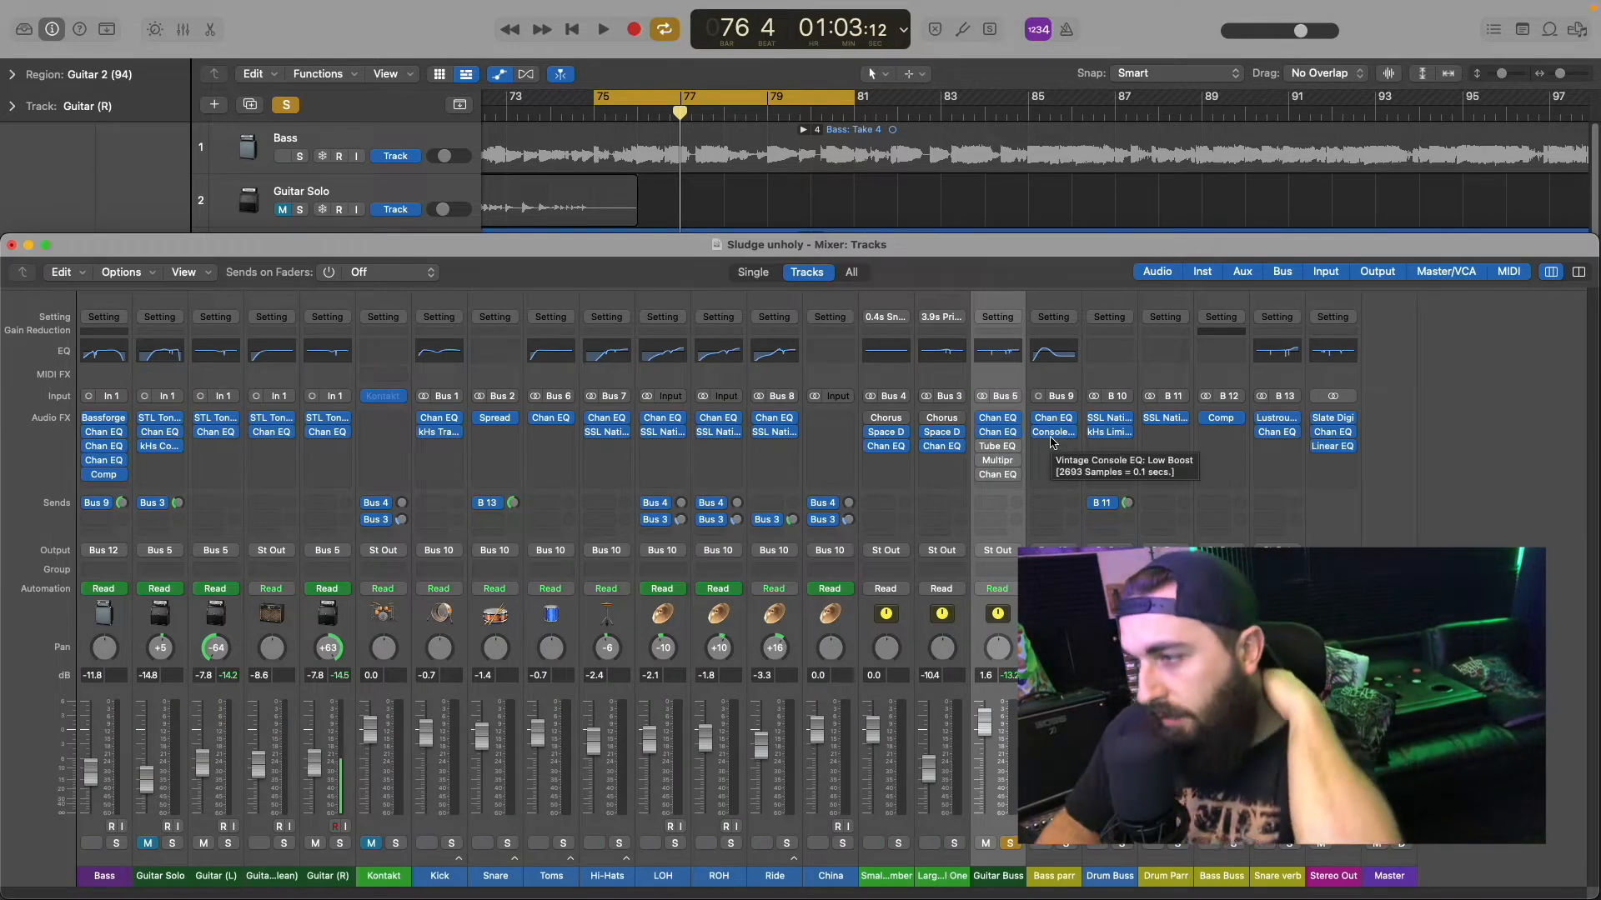
pyautogui.click(1000, 450)
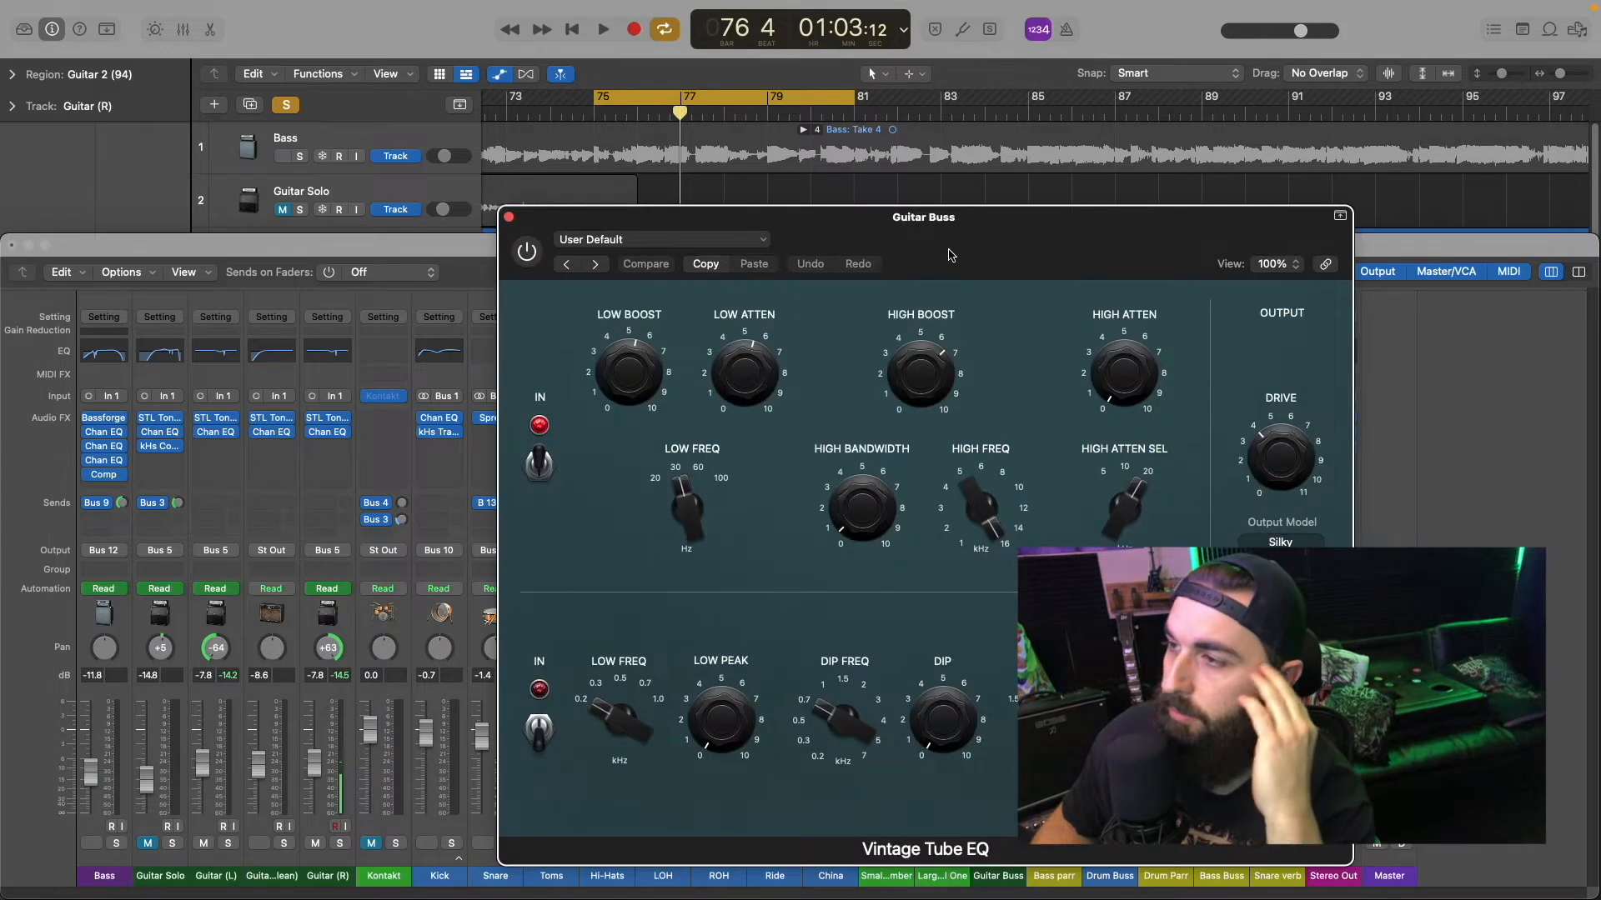
pyautogui.moveTo(950, 254); pyautogui.dragTo(894, 119)
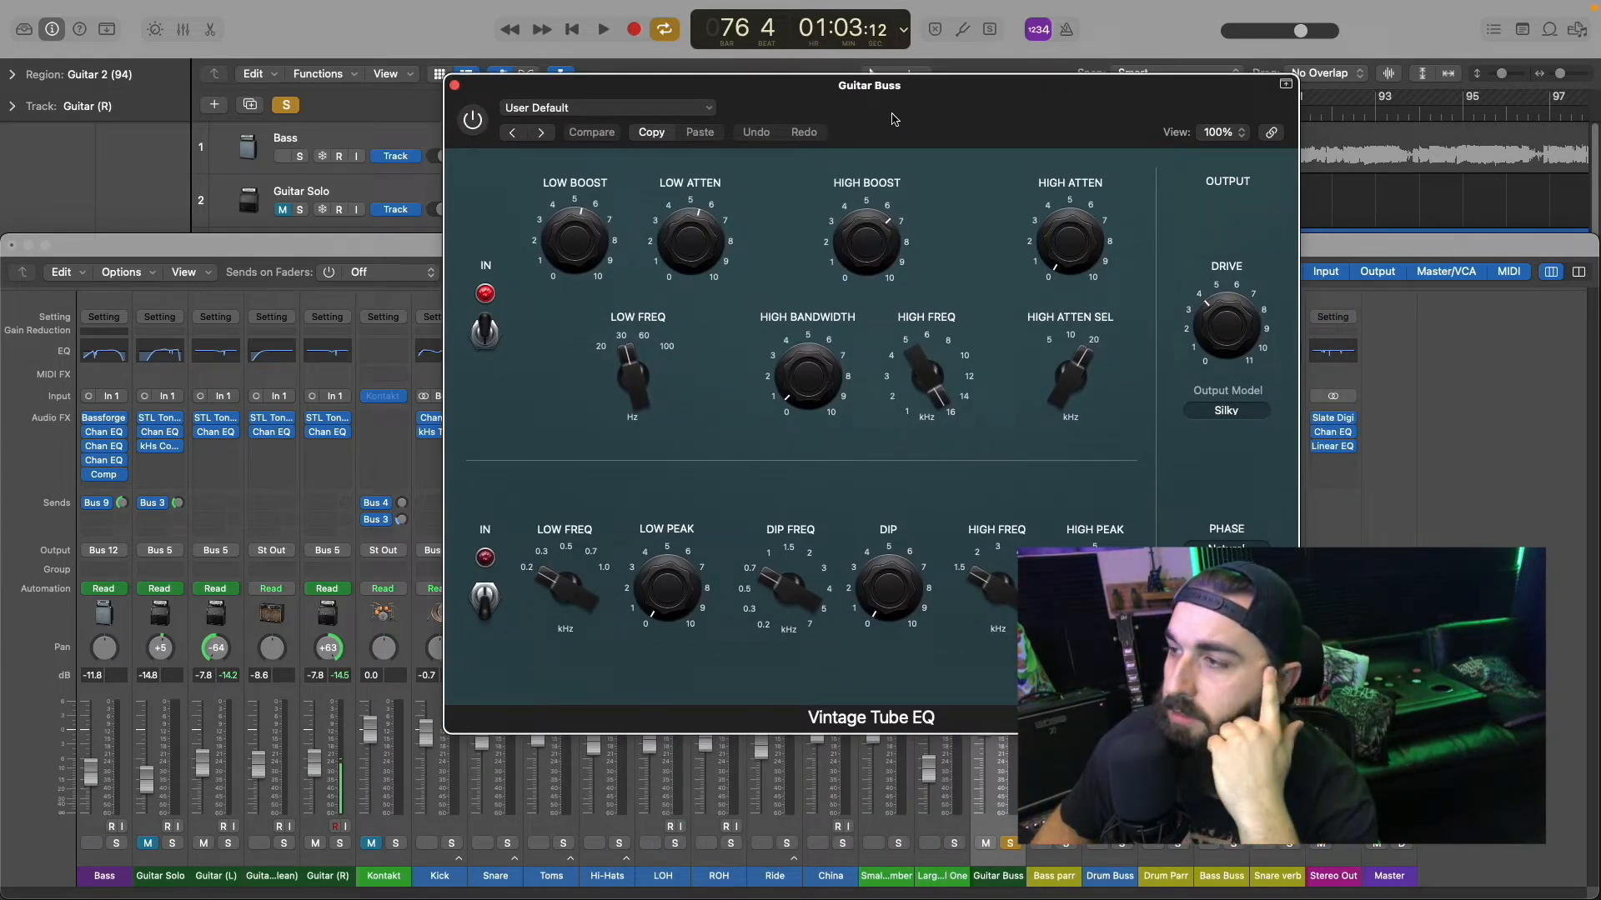
pyautogui.moveTo(921, 110); pyautogui.dragTo(952, 126)
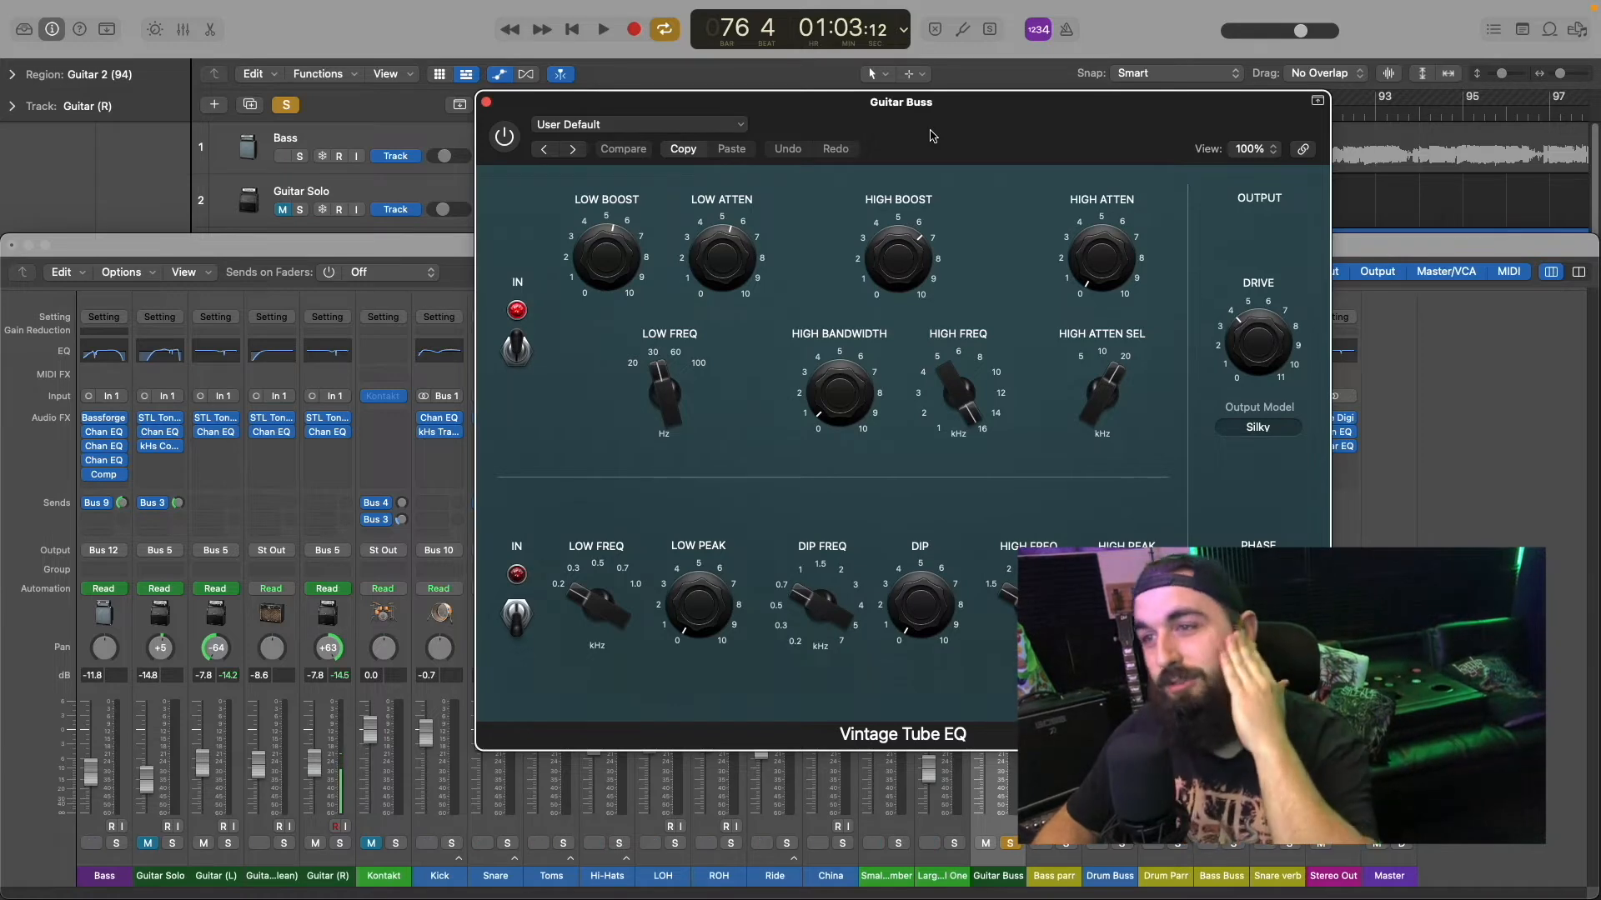
pyautogui.click(503, 136)
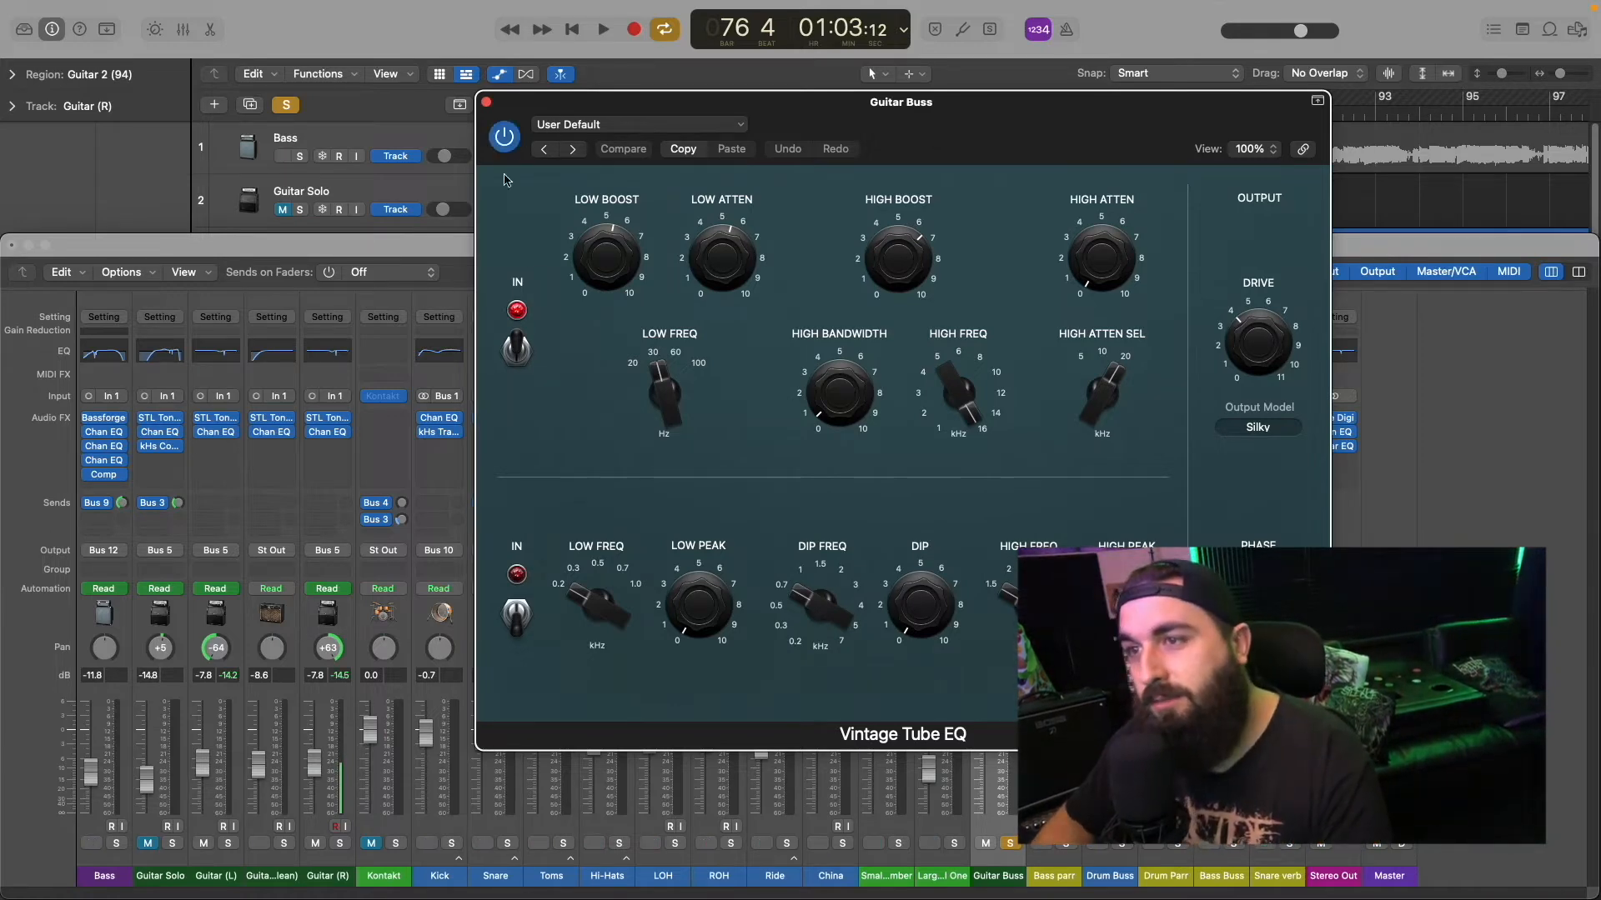
# Step: Switch off the Vintage Tube EQ's upper section and review its boost, drive and output model settings, keeping Silky (Tube EQ)
pyautogui.click(510, 350)
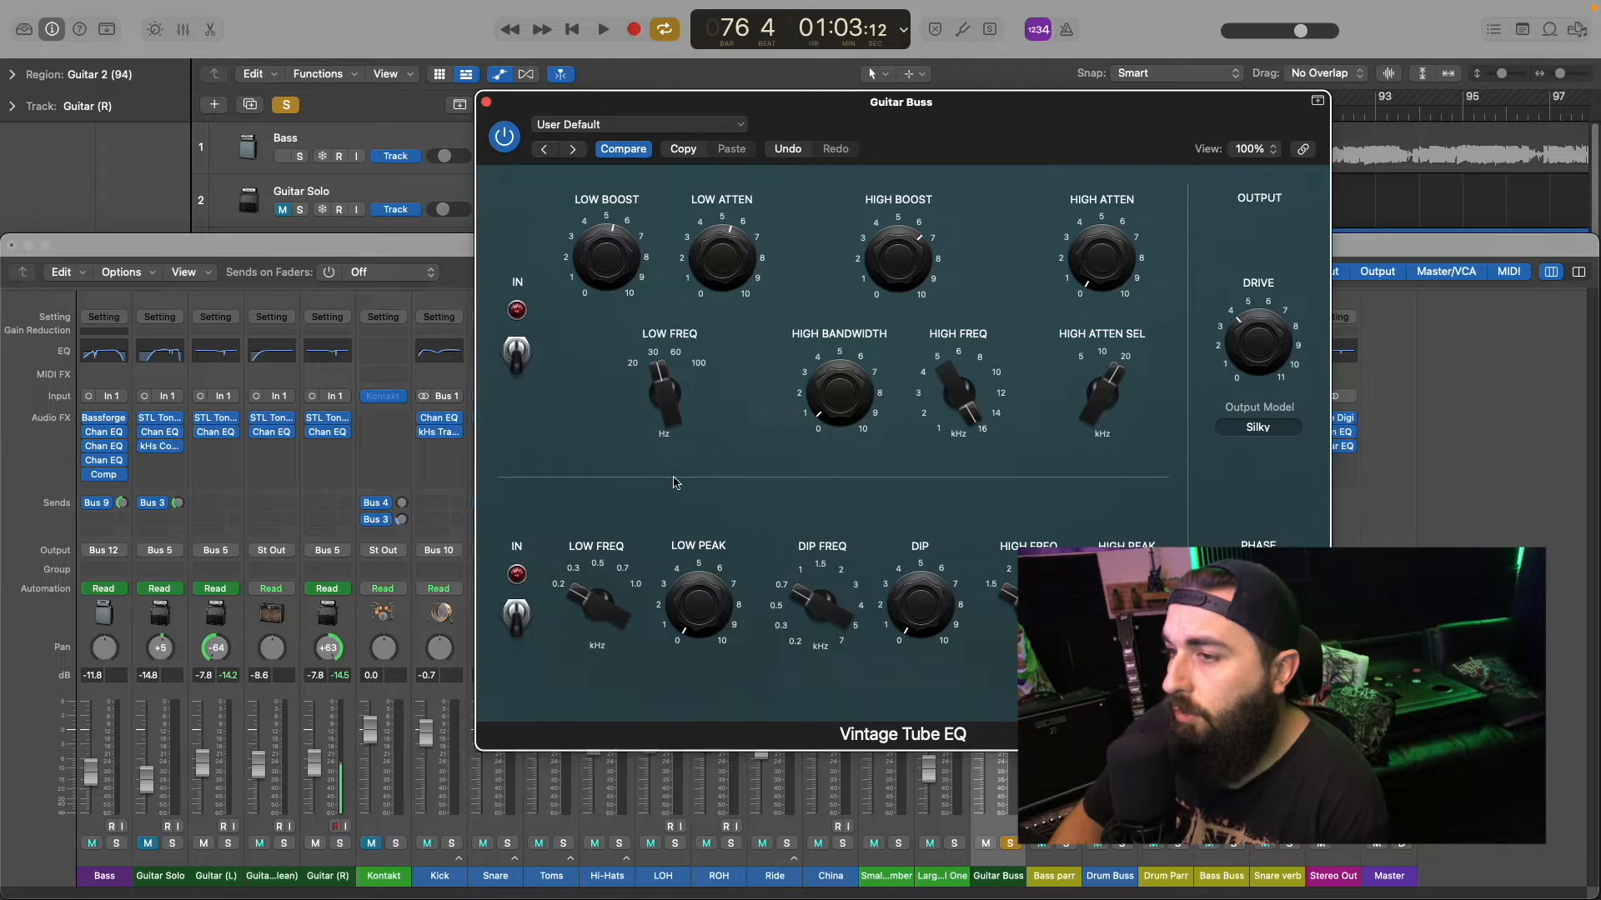
pyautogui.moveTo(589, 247)
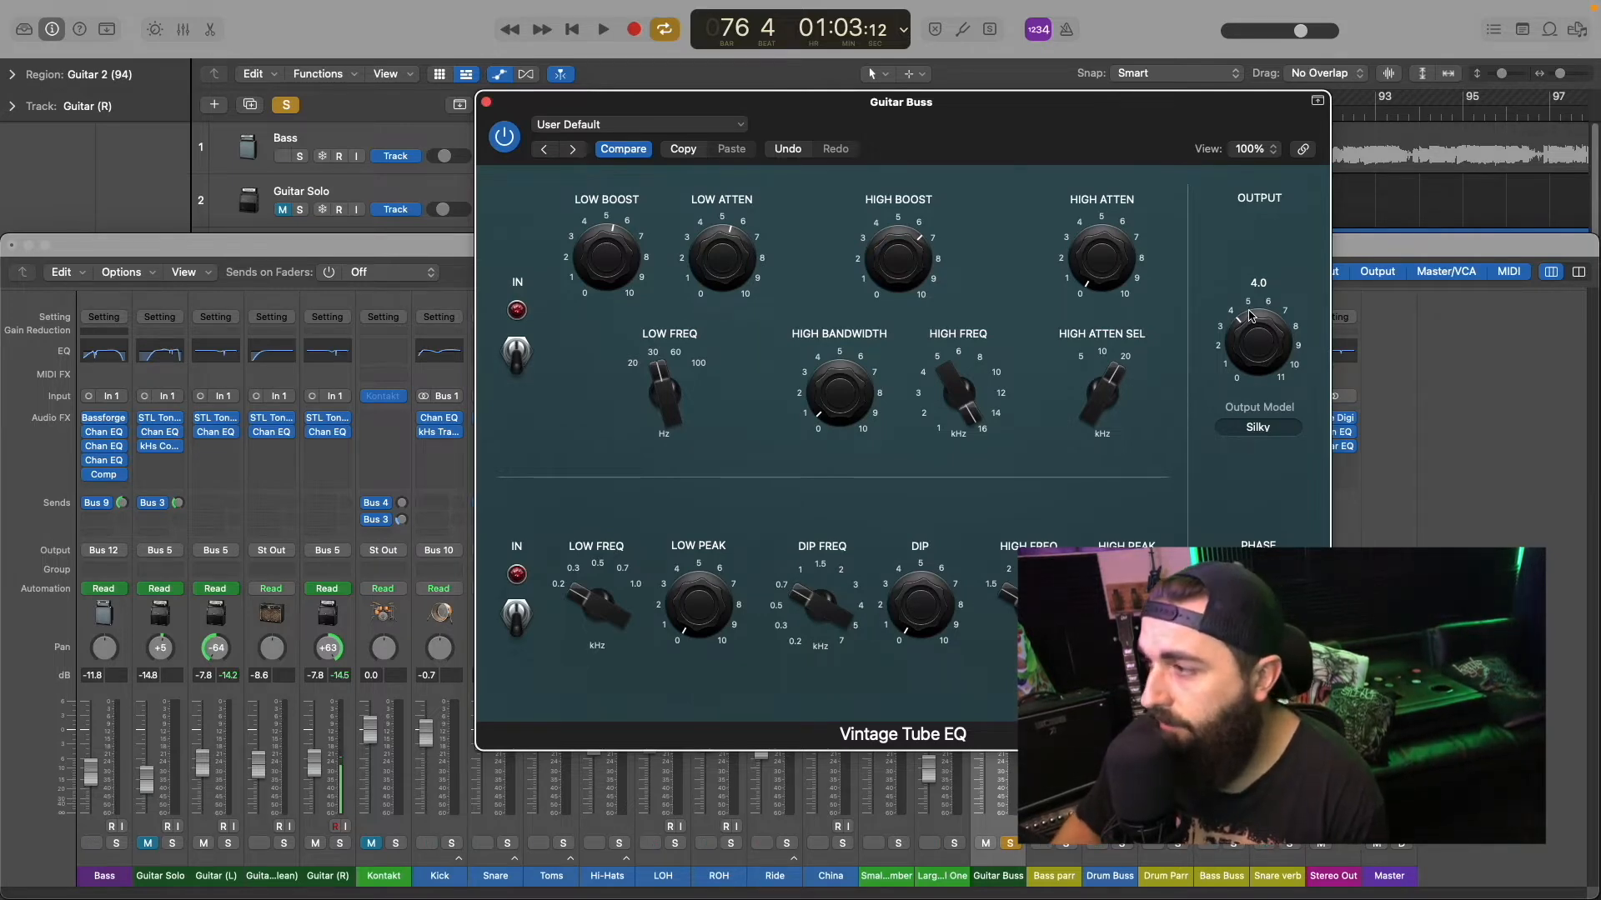
pyautogui.click(1265, 428)
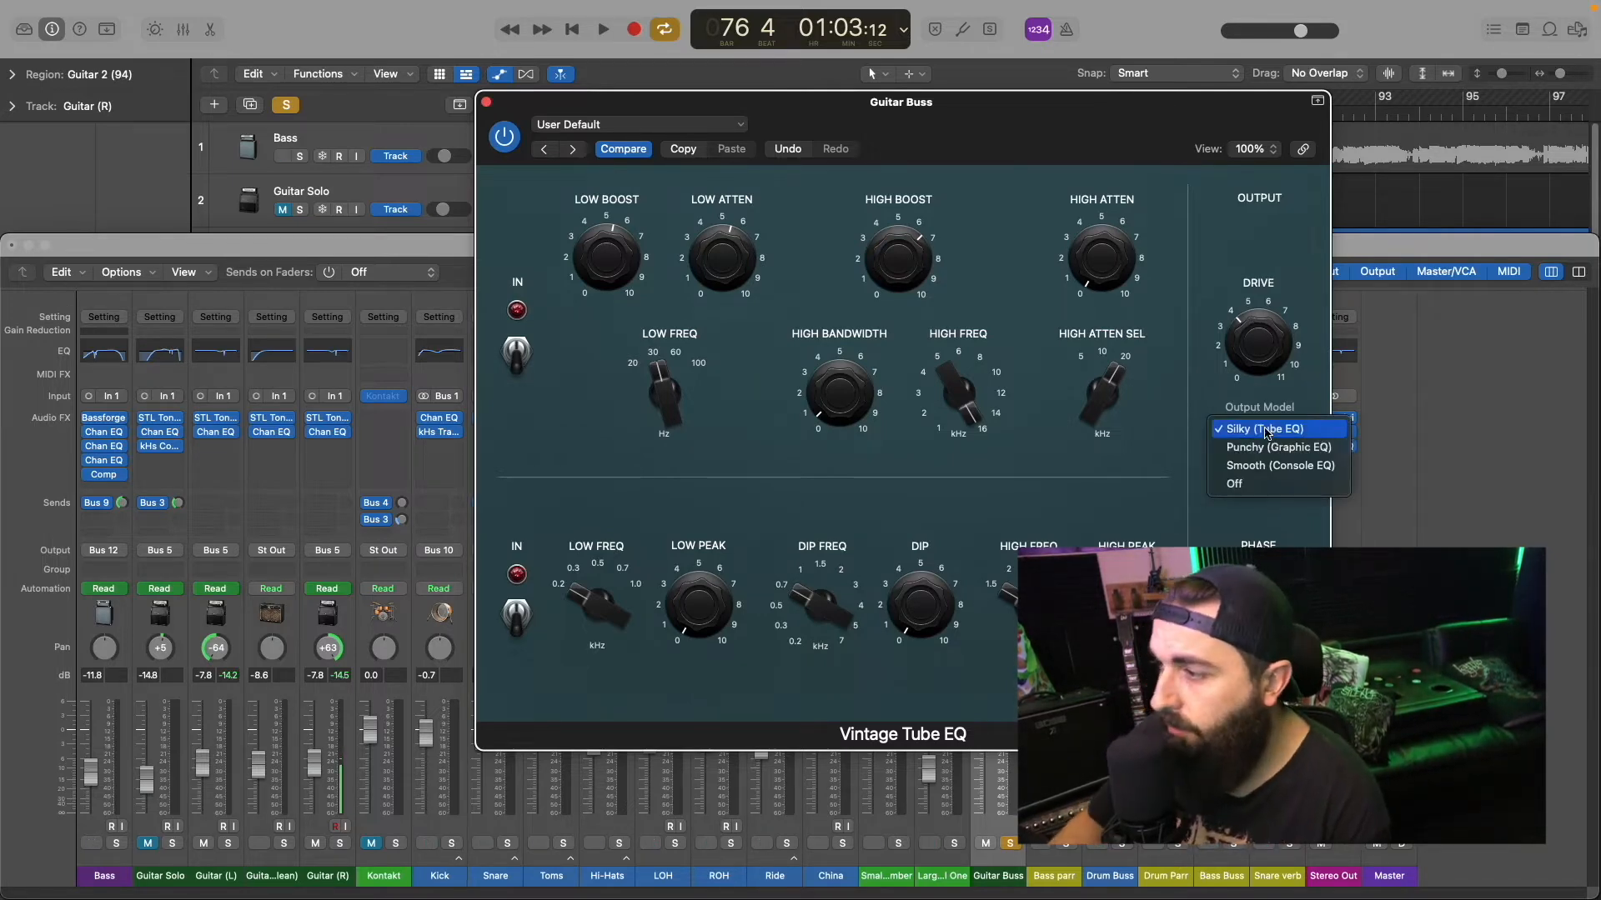
pyautogui.click(1264, 430)
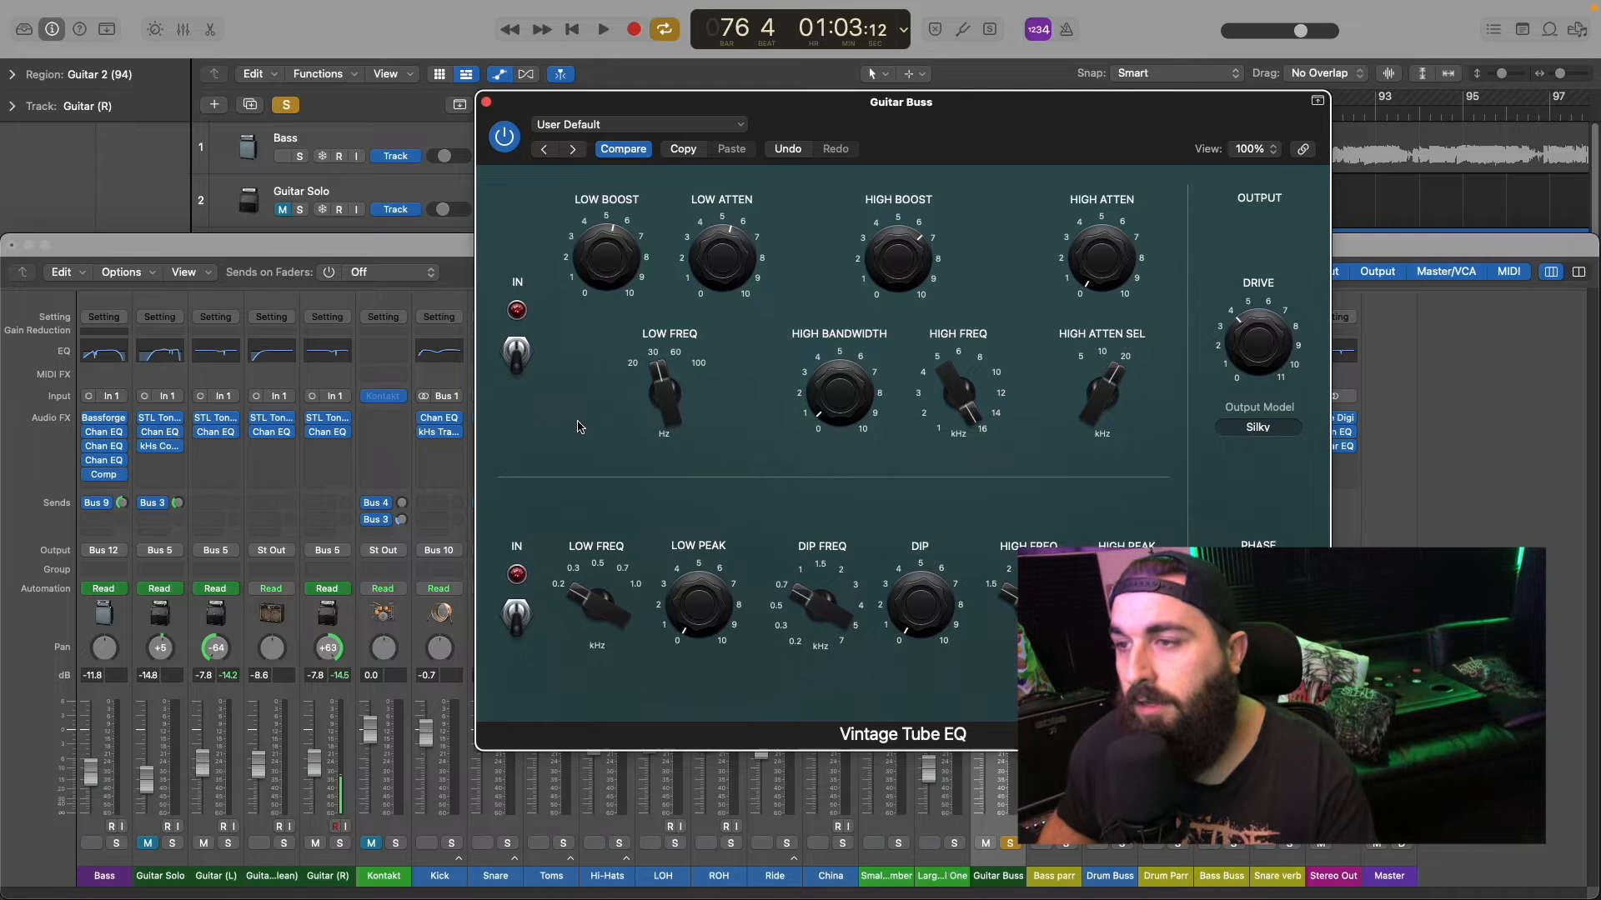
pyautogui.moveTo(651, 277)
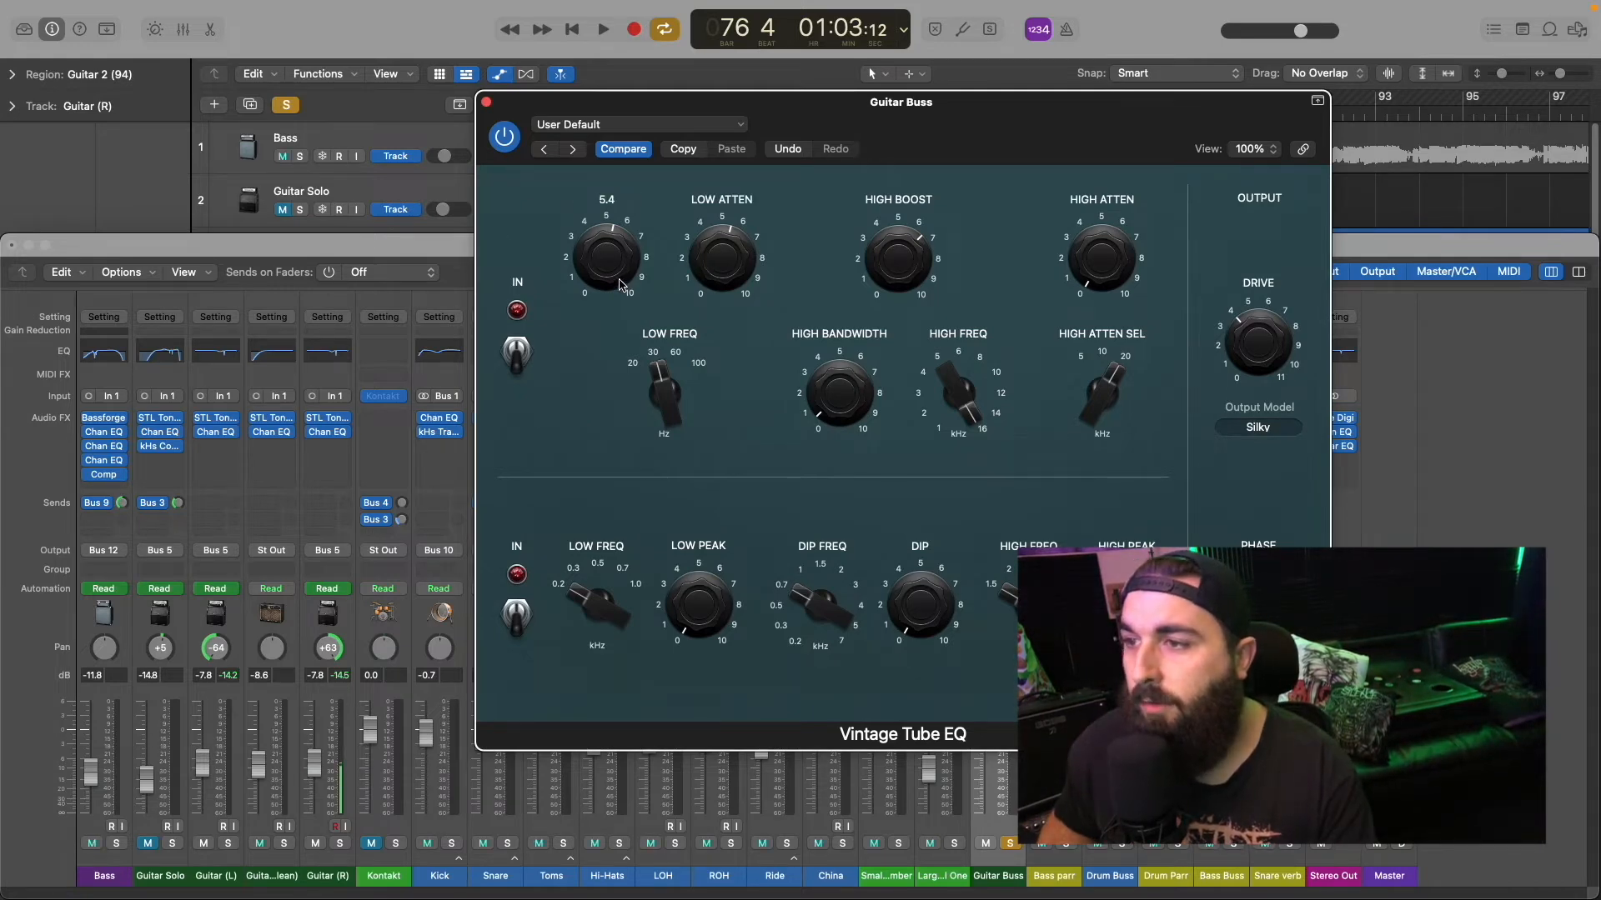
pyautogui.moveTo(885, 252)
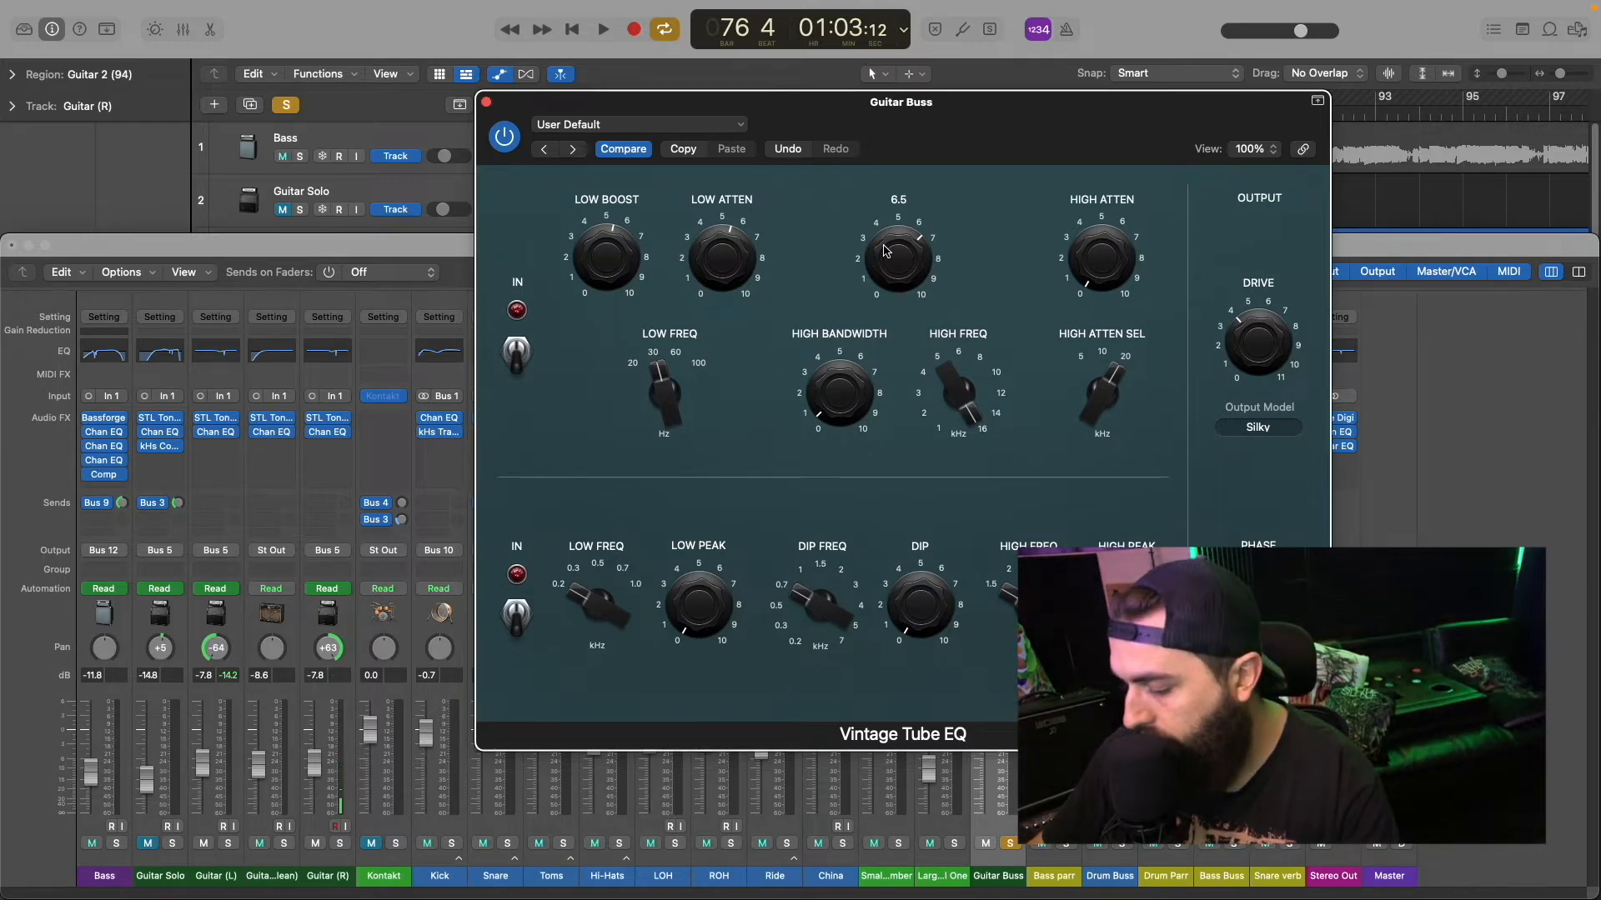
# Step: Play the loop and compare the Vintage Tube EQ's upper section on and off, leaving it switched on
pyautogui.press('space')
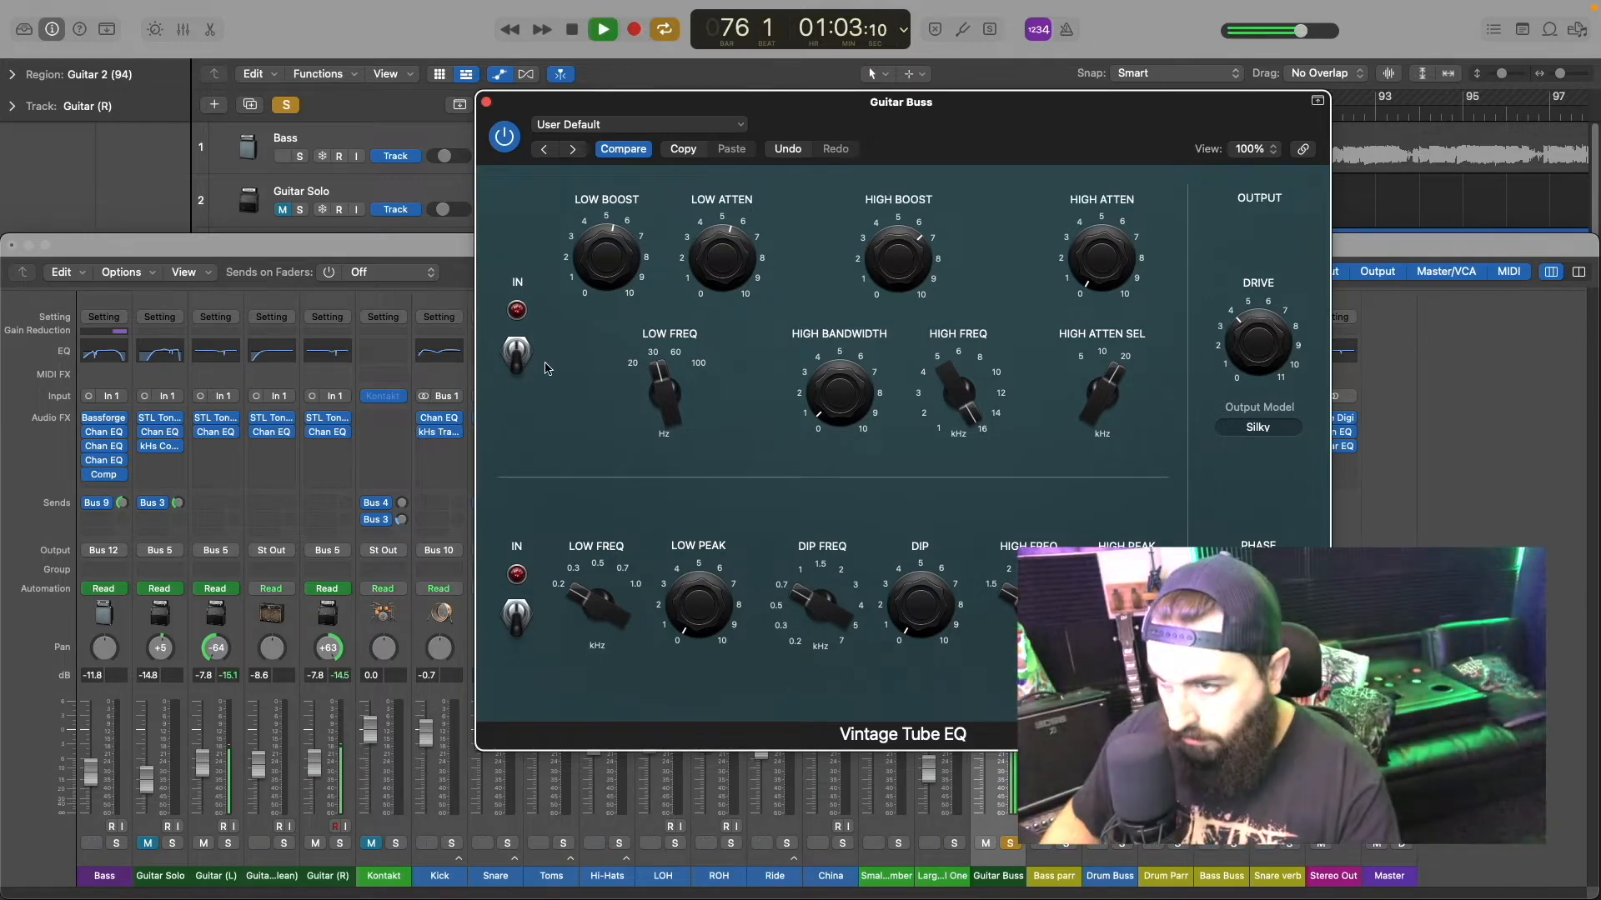
pyautogui.click(514, 354)
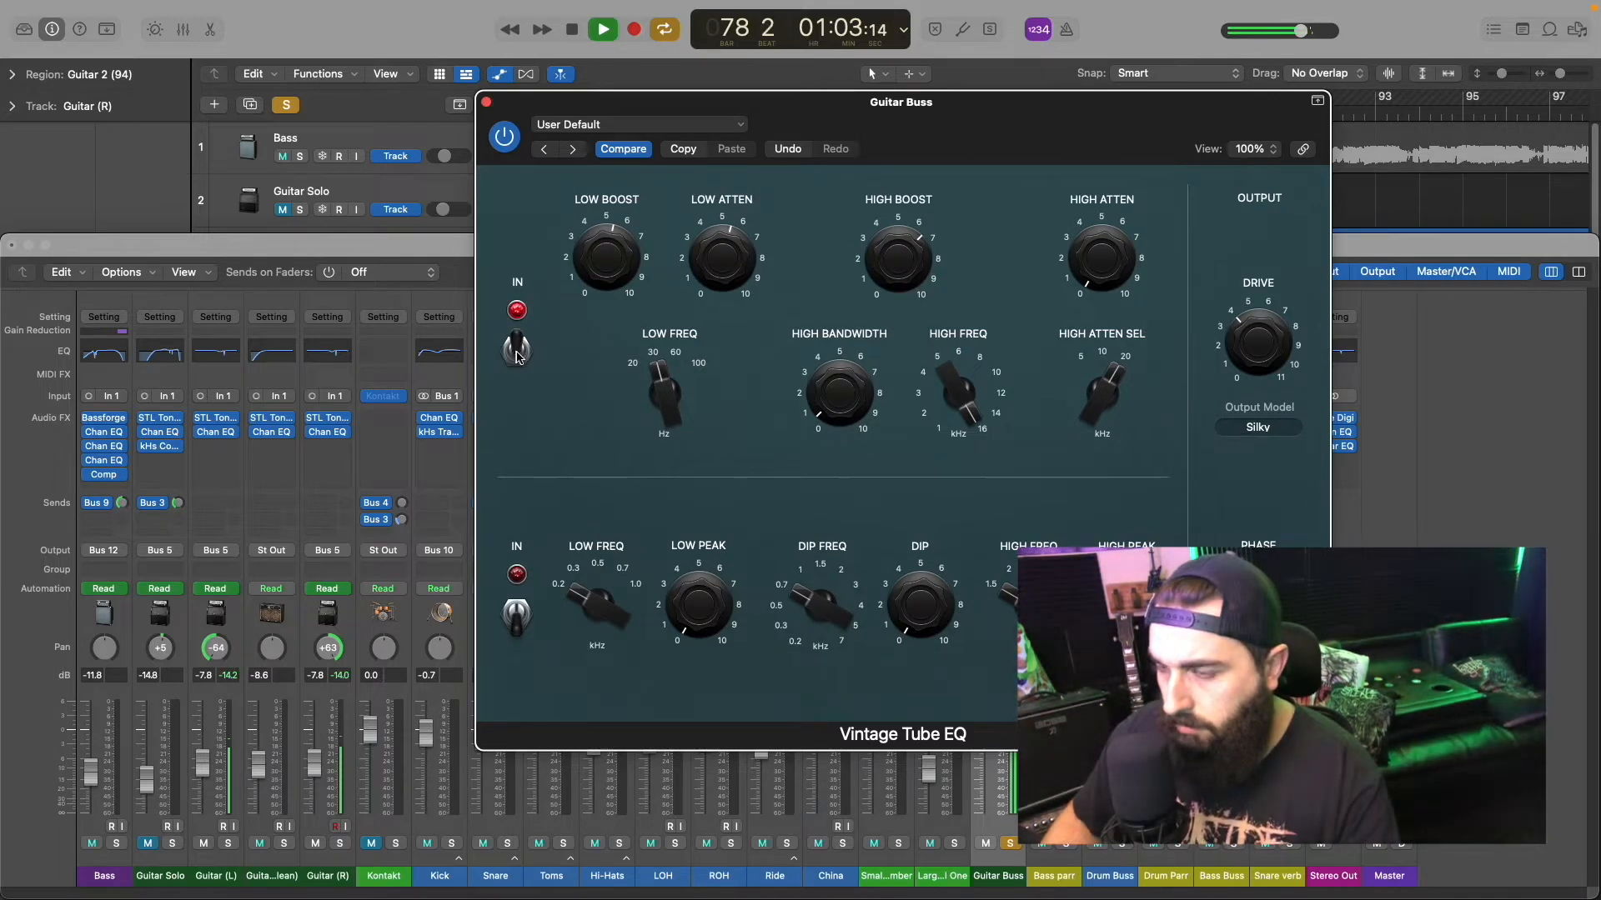
pyautogui.click(517, 354)
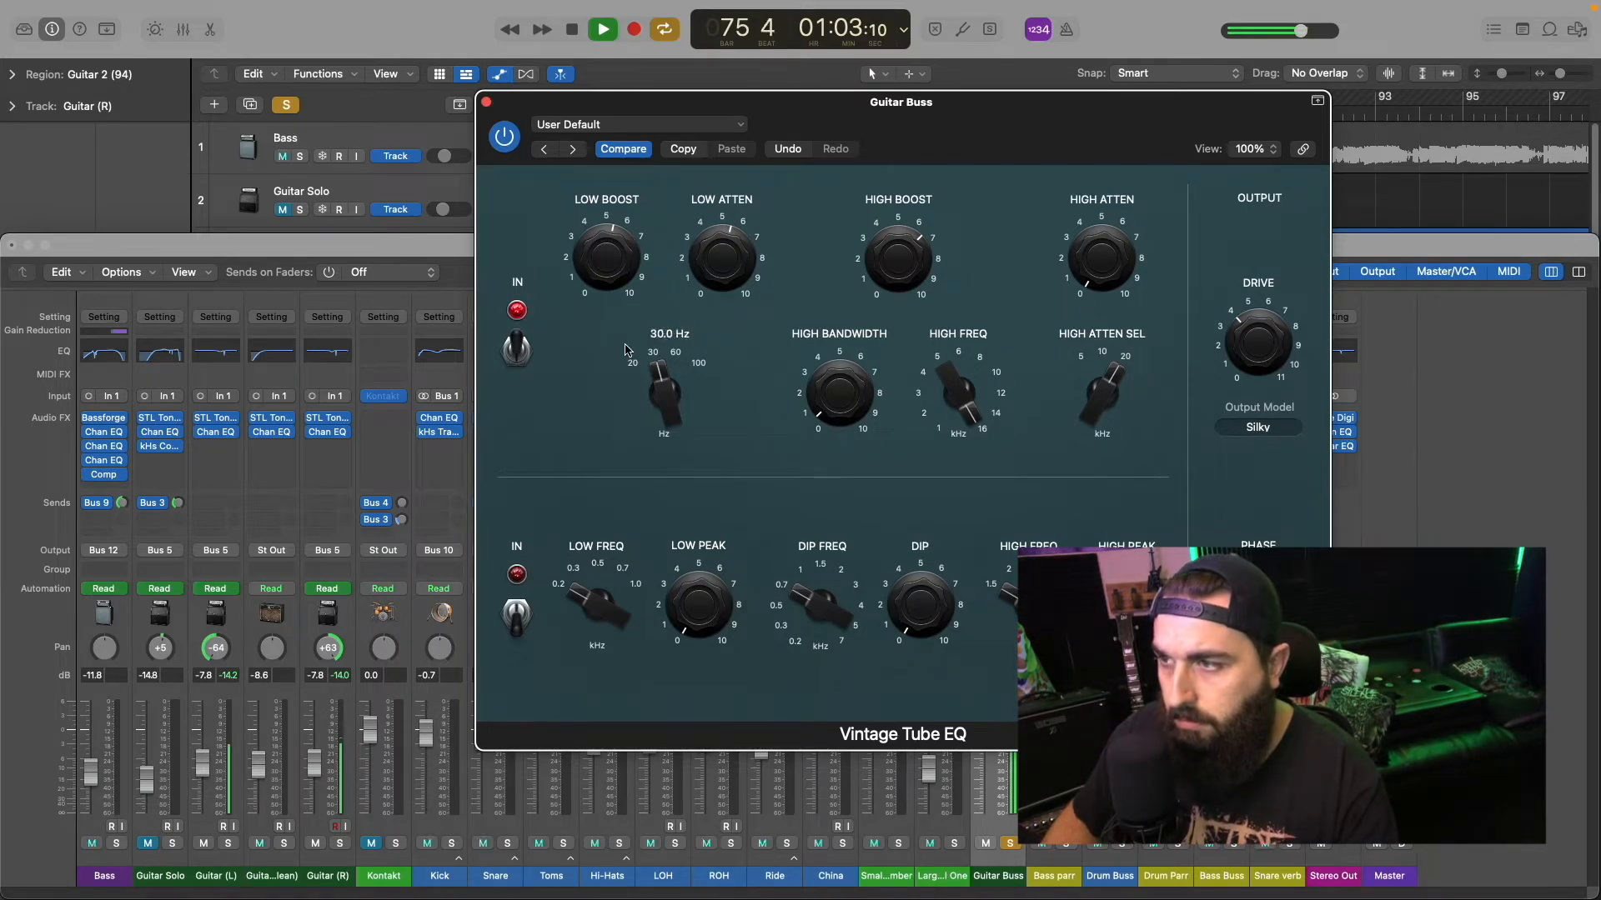
# Step: Lower the Vintage Tube EQ's High Boost slightly, switch its upper section on and set Low Boost to 5.5
pyautogui.moveTo(904, 265); pyautogui.dragTo(901, 268)
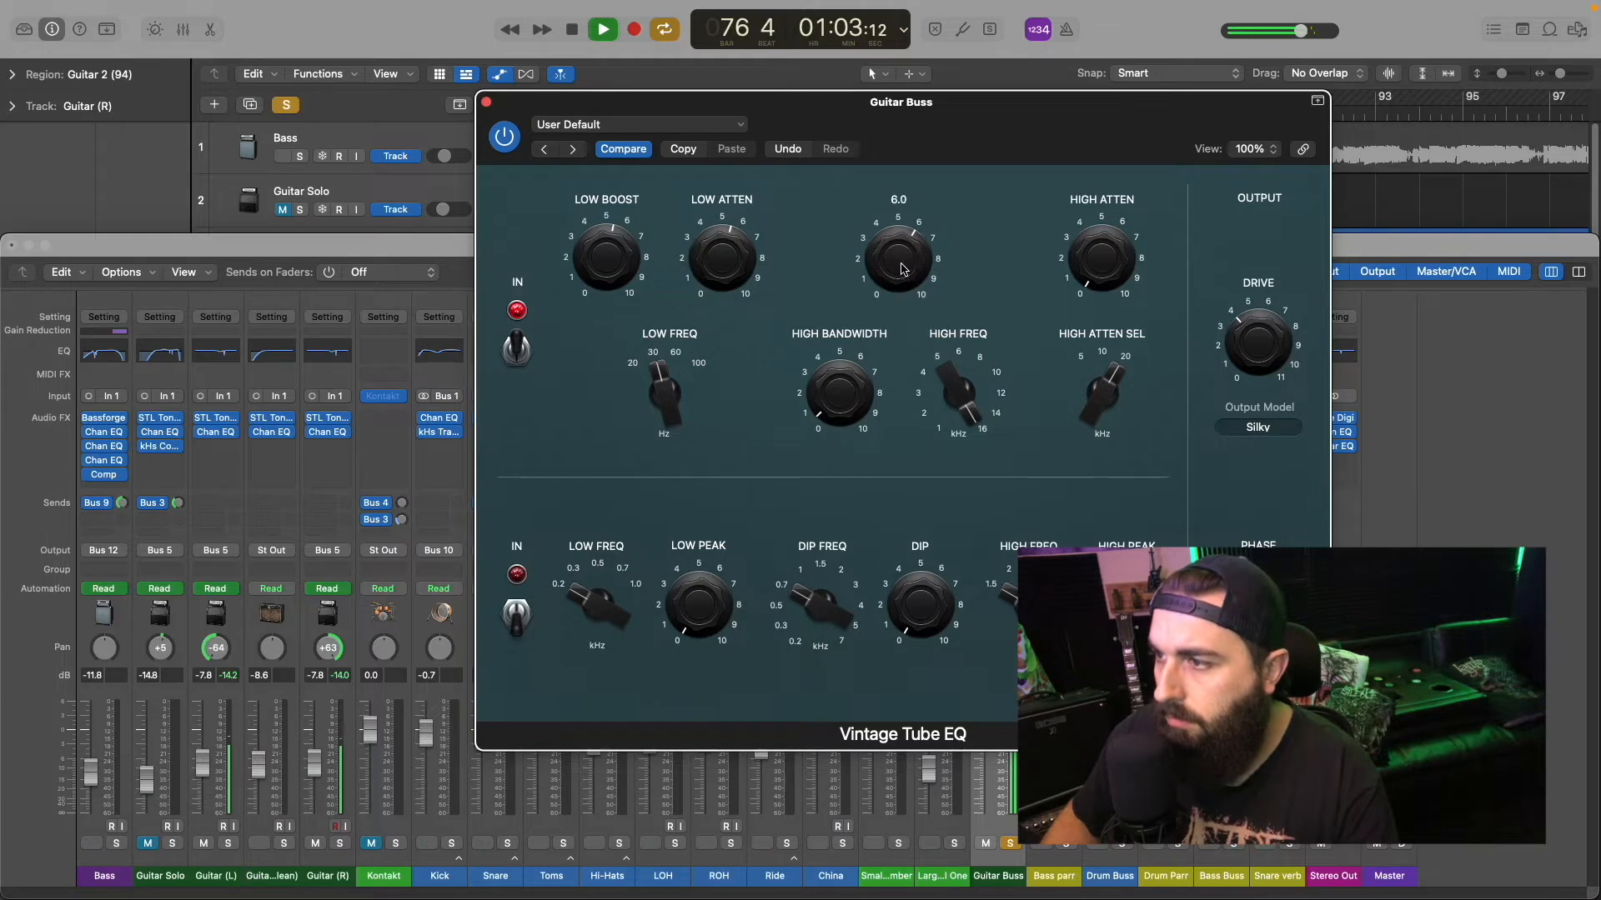
pyautogui.click(515, 353)
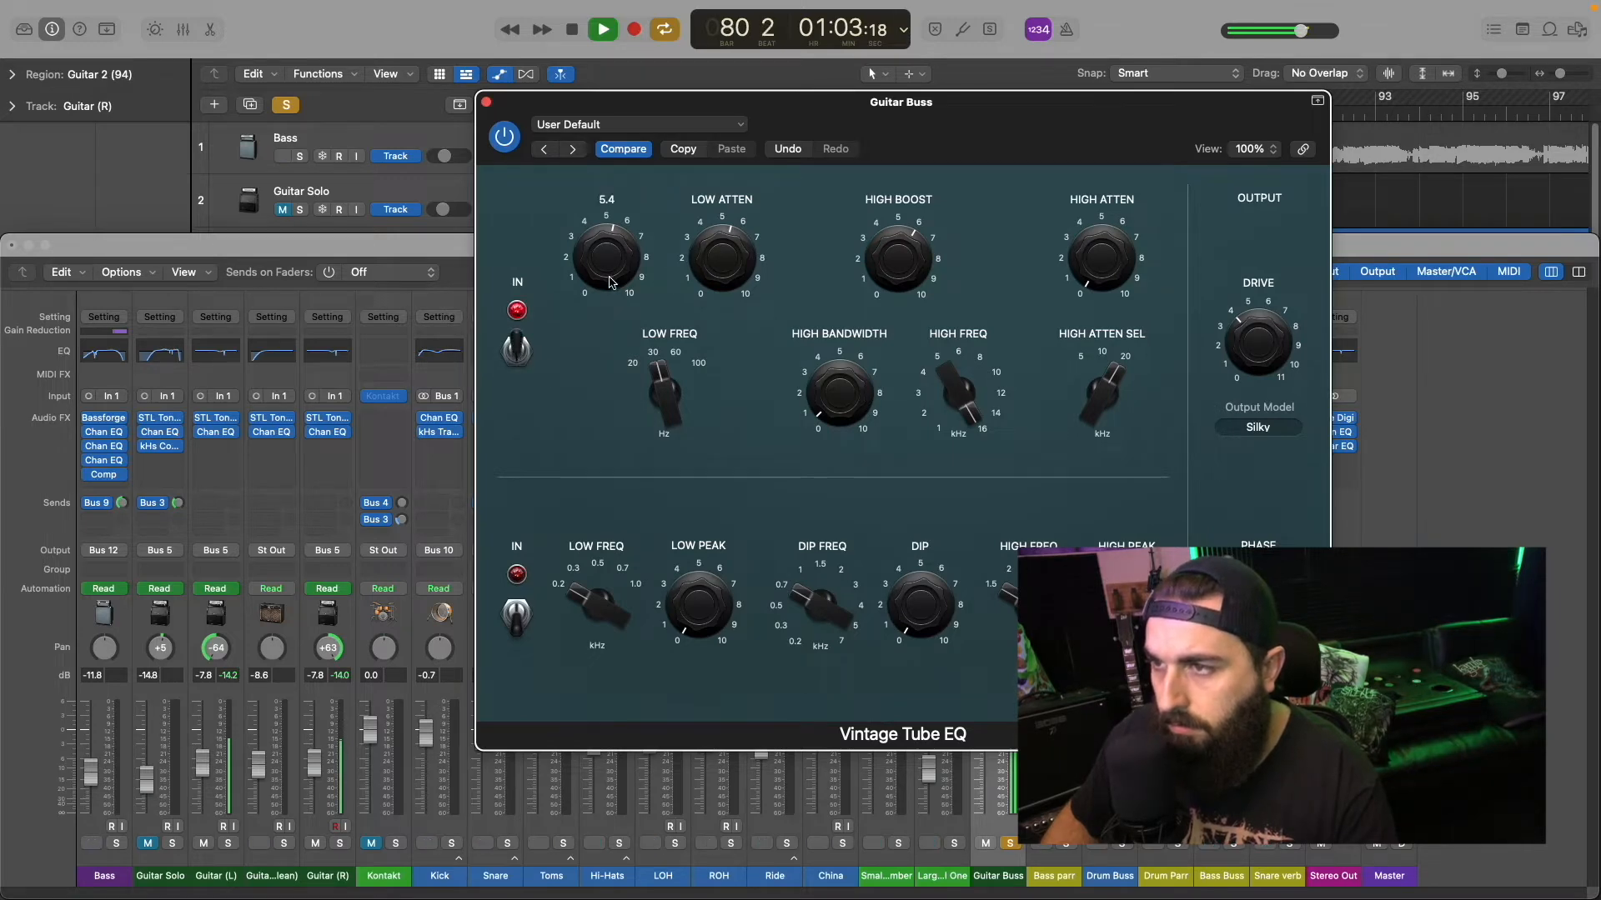
pyautogui.moveTo(714, 254)
pyautogui.moveTo(715, 252); pyautogui.dragTo(712, 265)
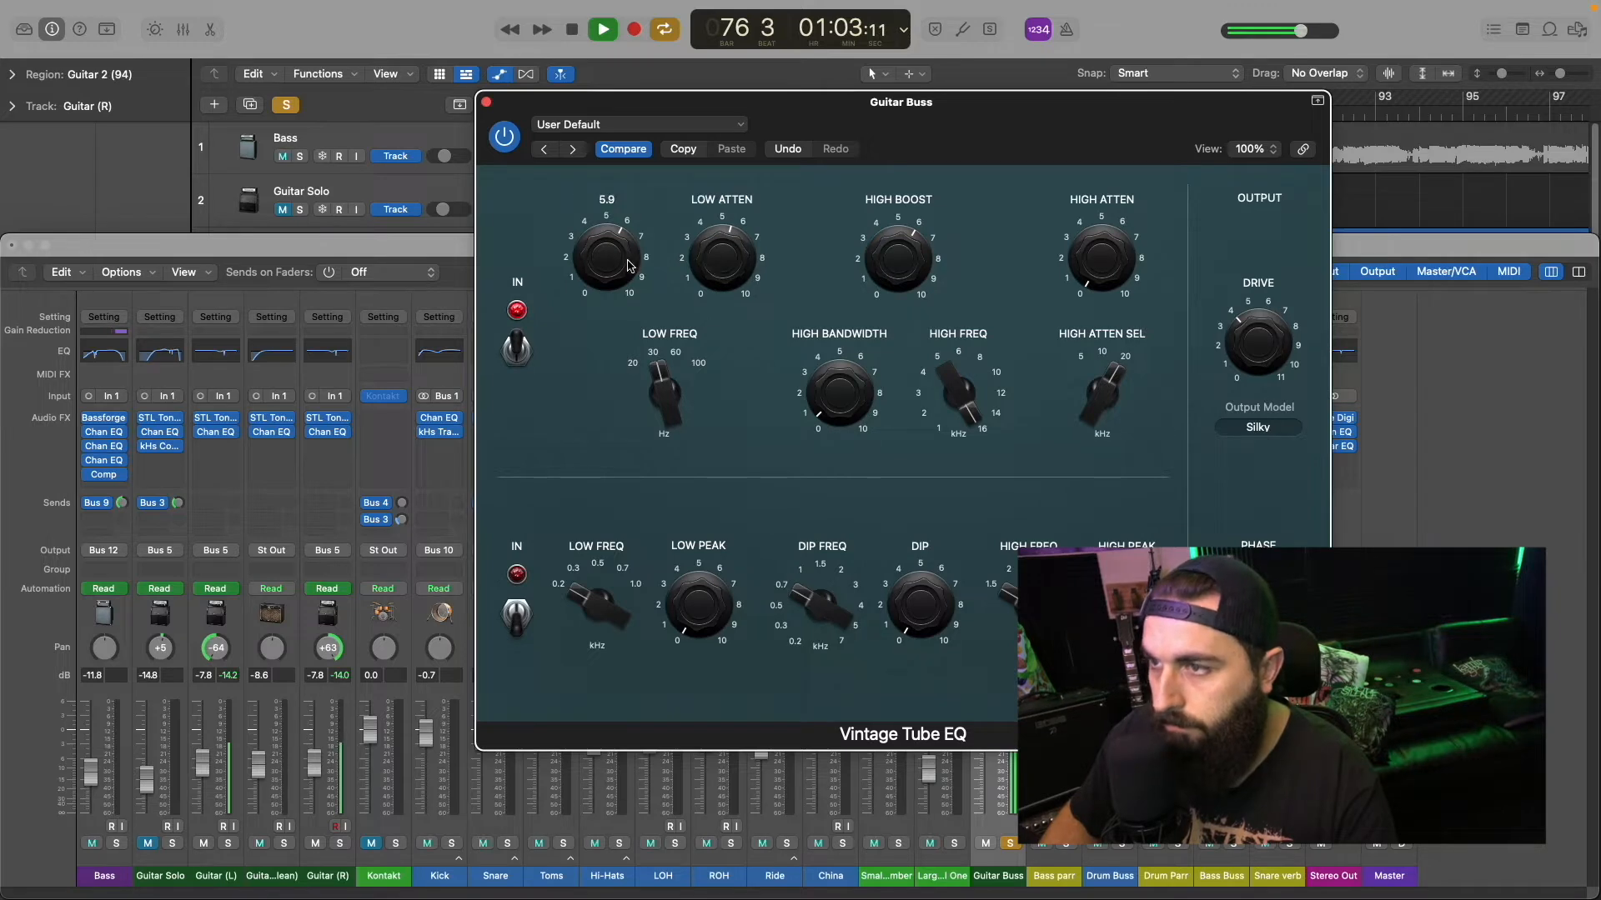
pyautogui.moveTo(615, 262); pyautogui.dragTo(615, 266)
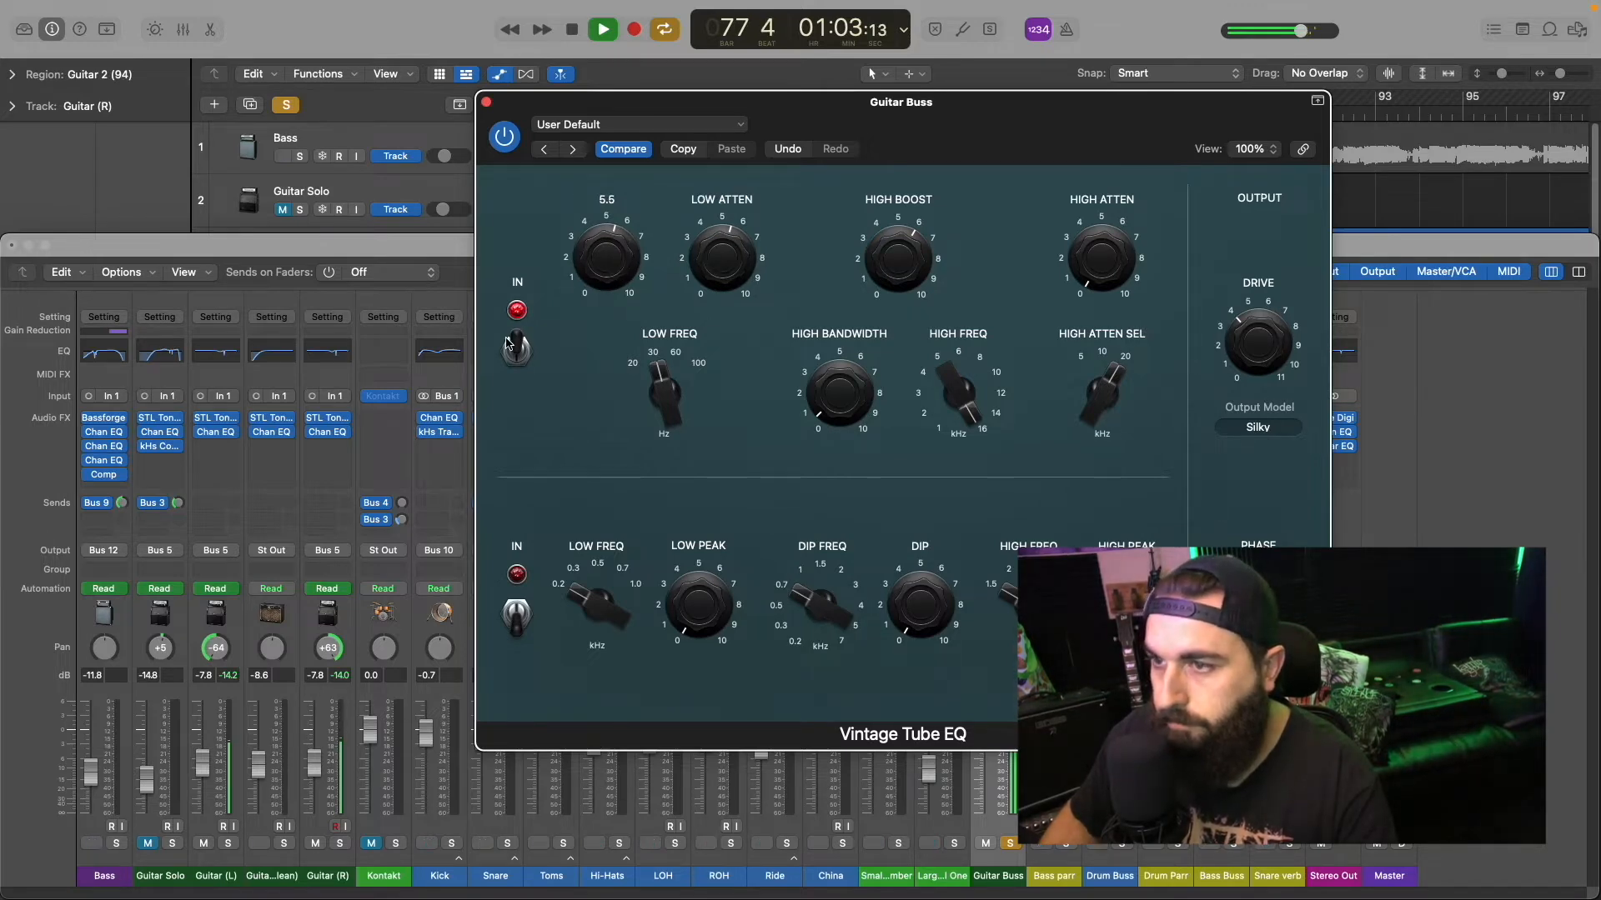
# Step: Compare the Vintage Tube EQ's upper section off and on against the loop, leave it on and stop playback
pyautogui.press('space')
pyautogui.click(515, 349)
pyautogui.press('space')
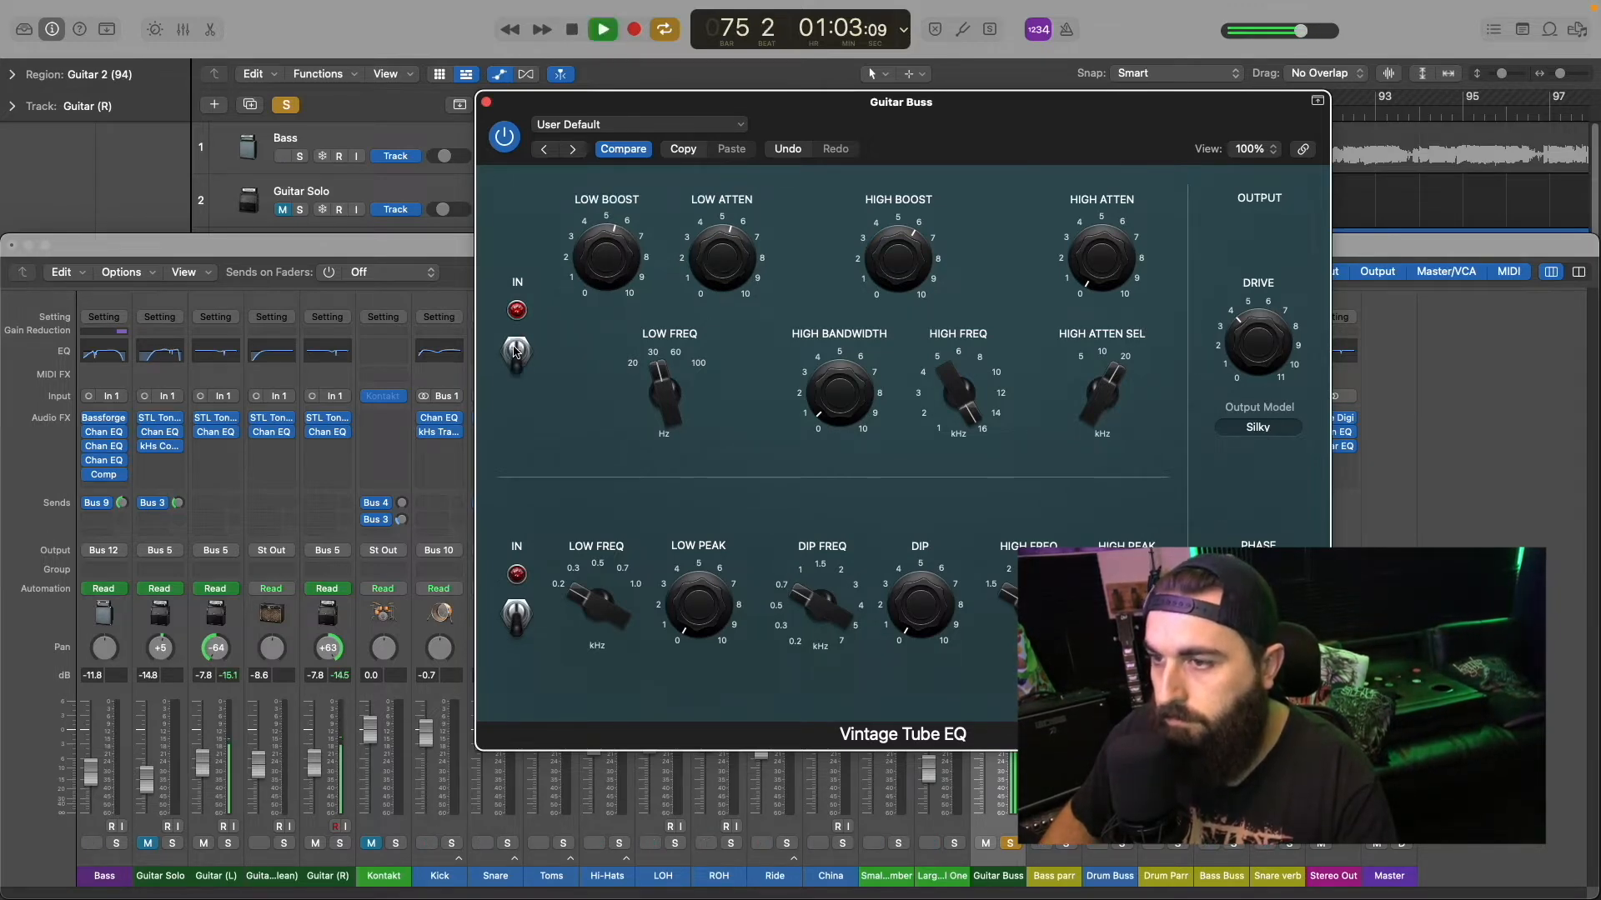
pyautogui.click(515, 350)
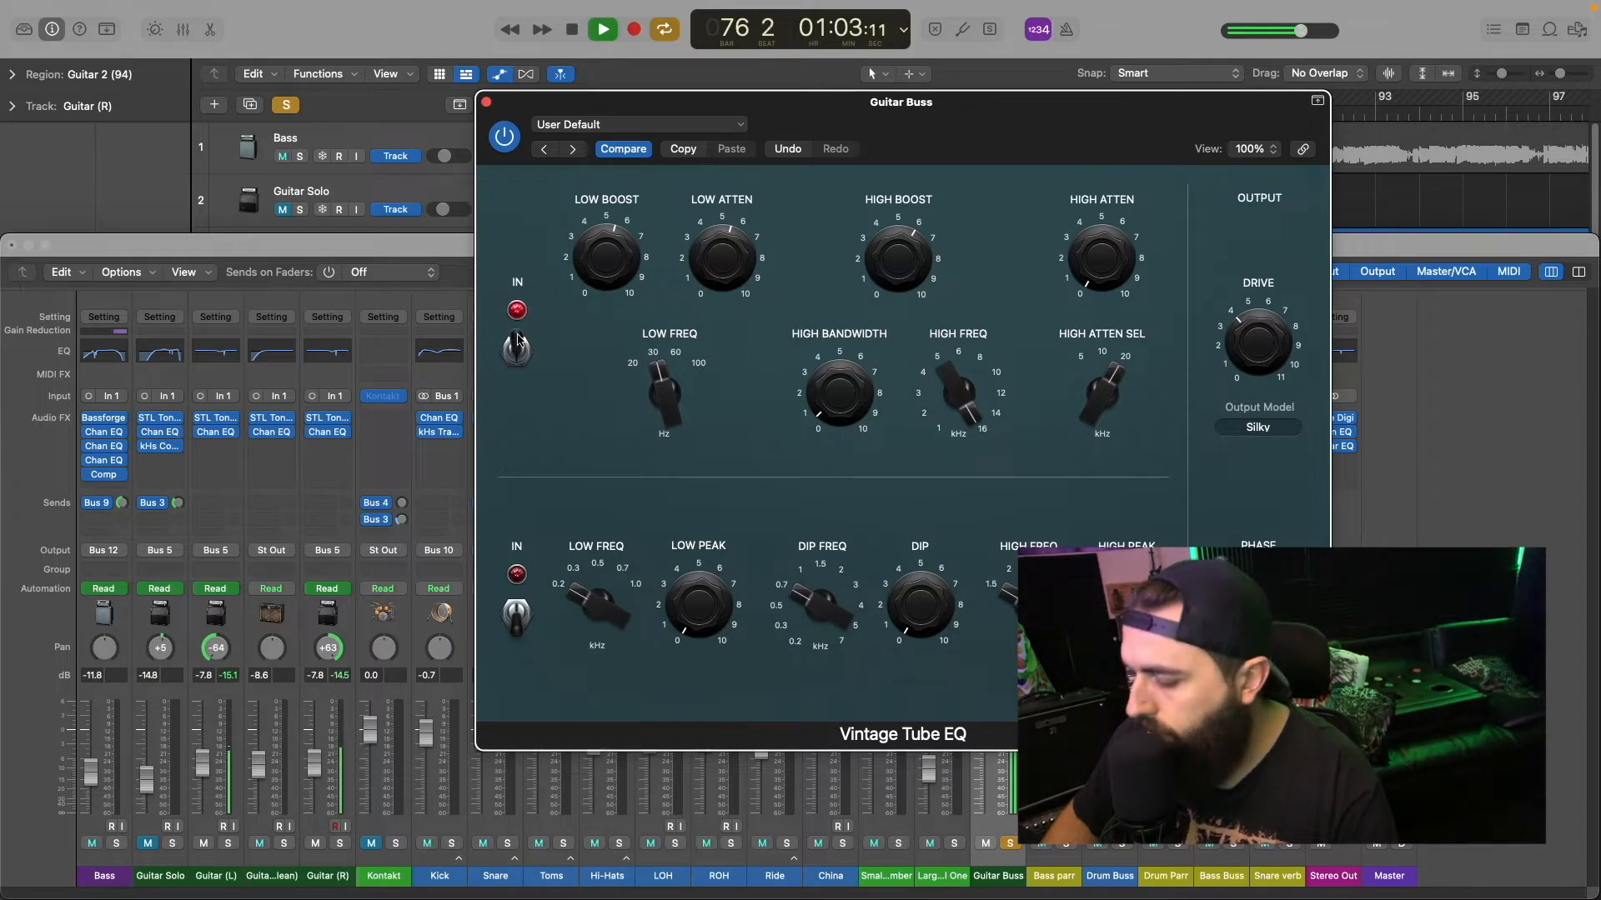
pyautogui.press('space')
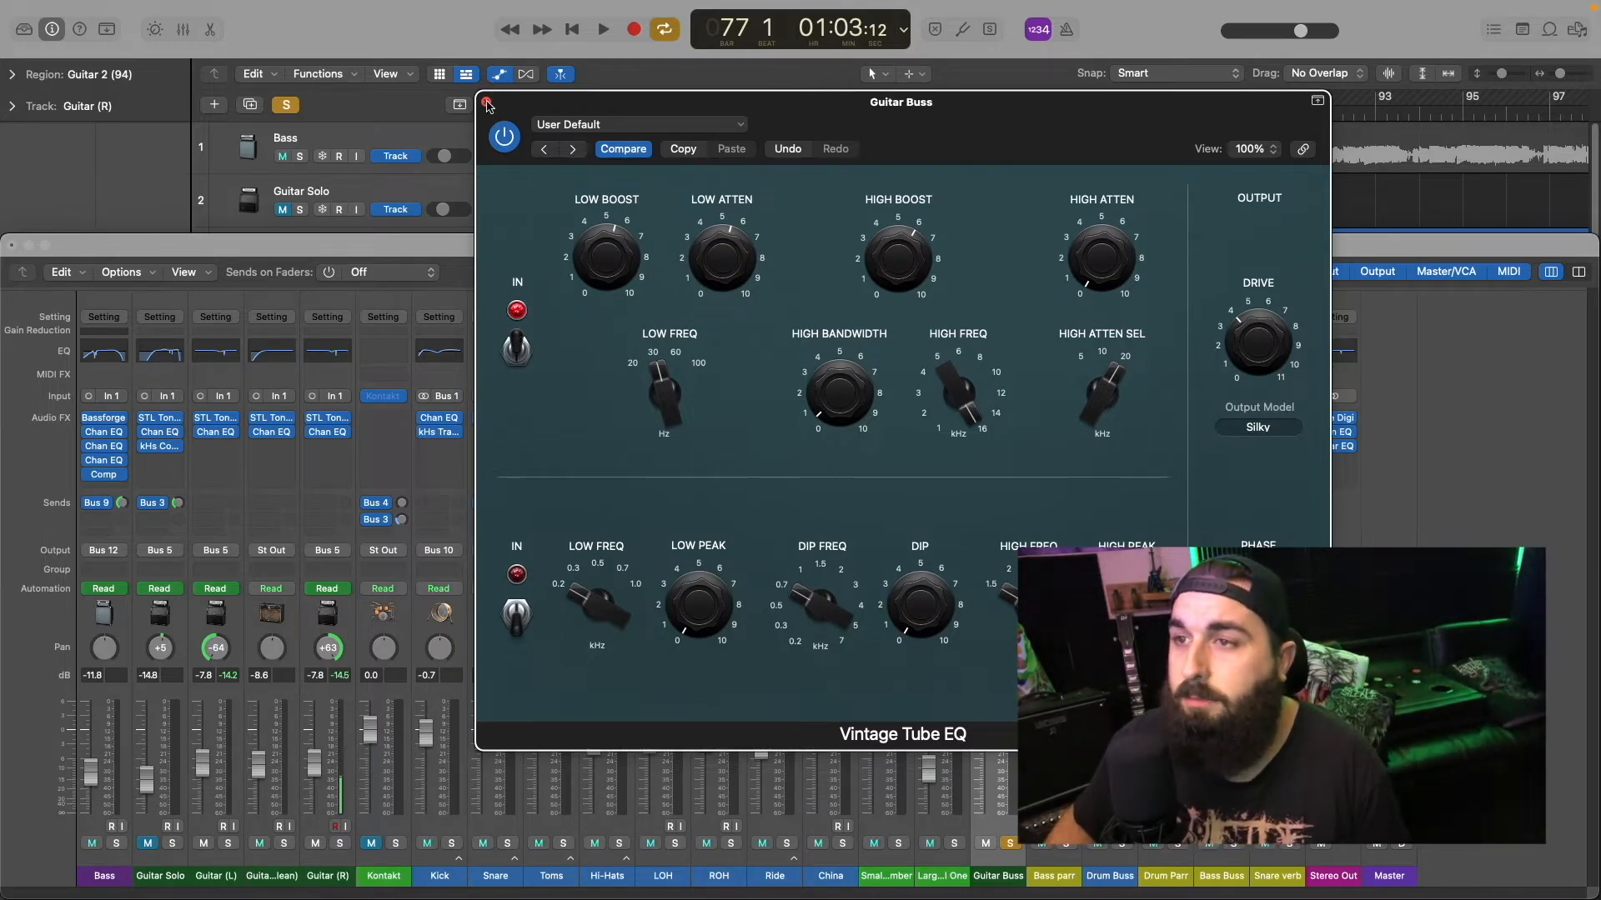
# Step: Close the Vintage Tube EQ and open the Multipressor on the Guitar Buss, leaving it bypassed
pyautogui.click(487, 104)
pyautogui.moveTo(1020, 464)
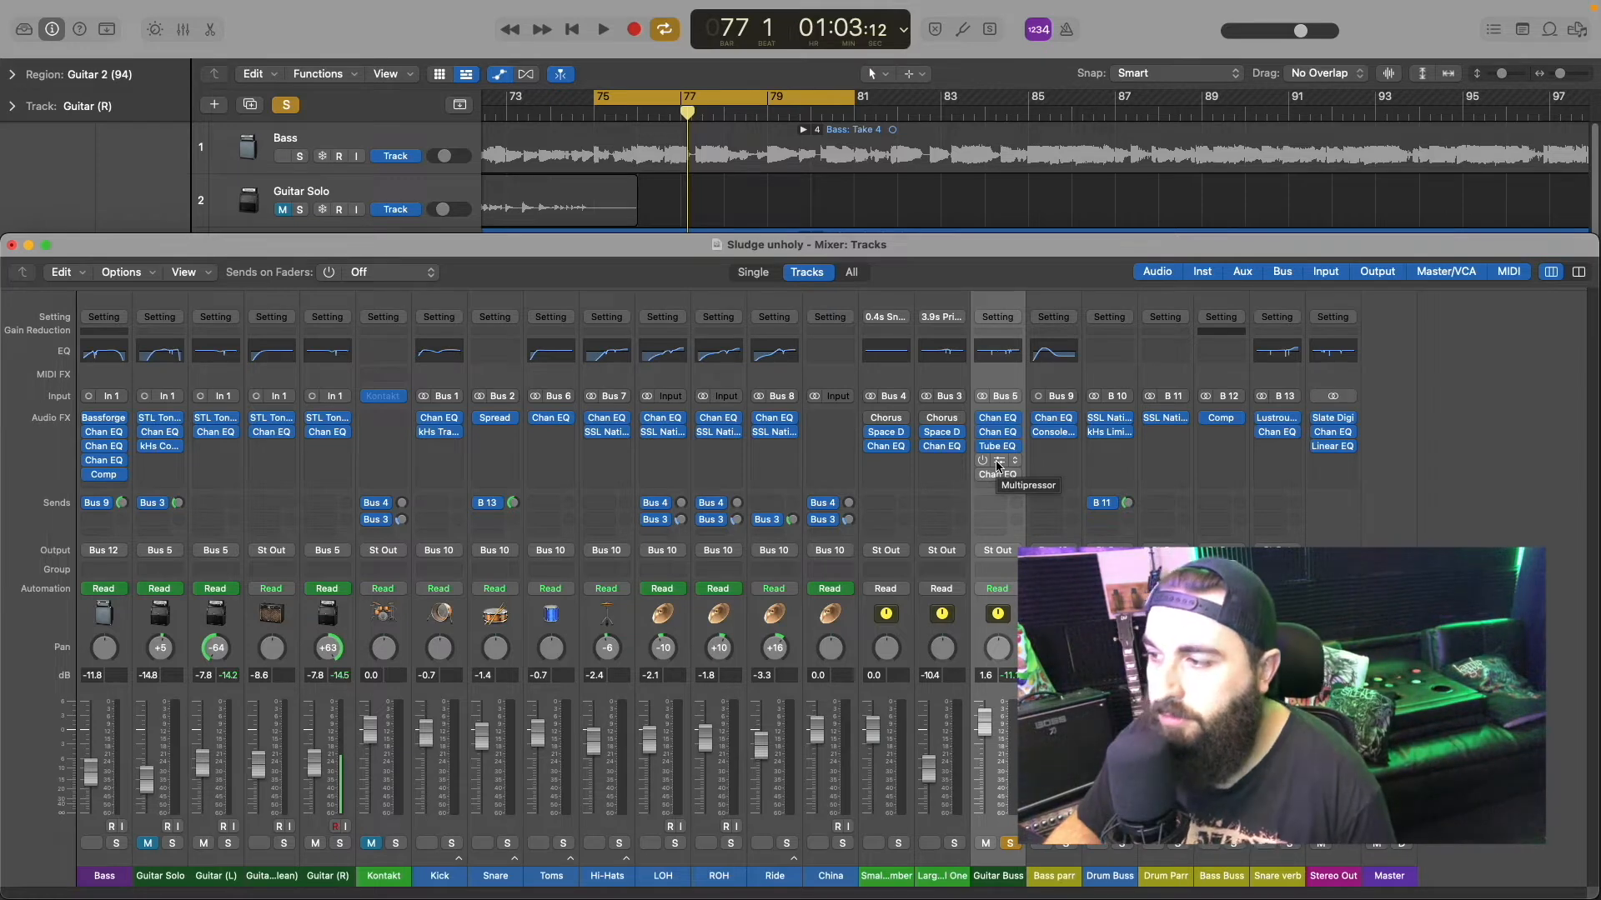
pyautogui.click(998, 465)
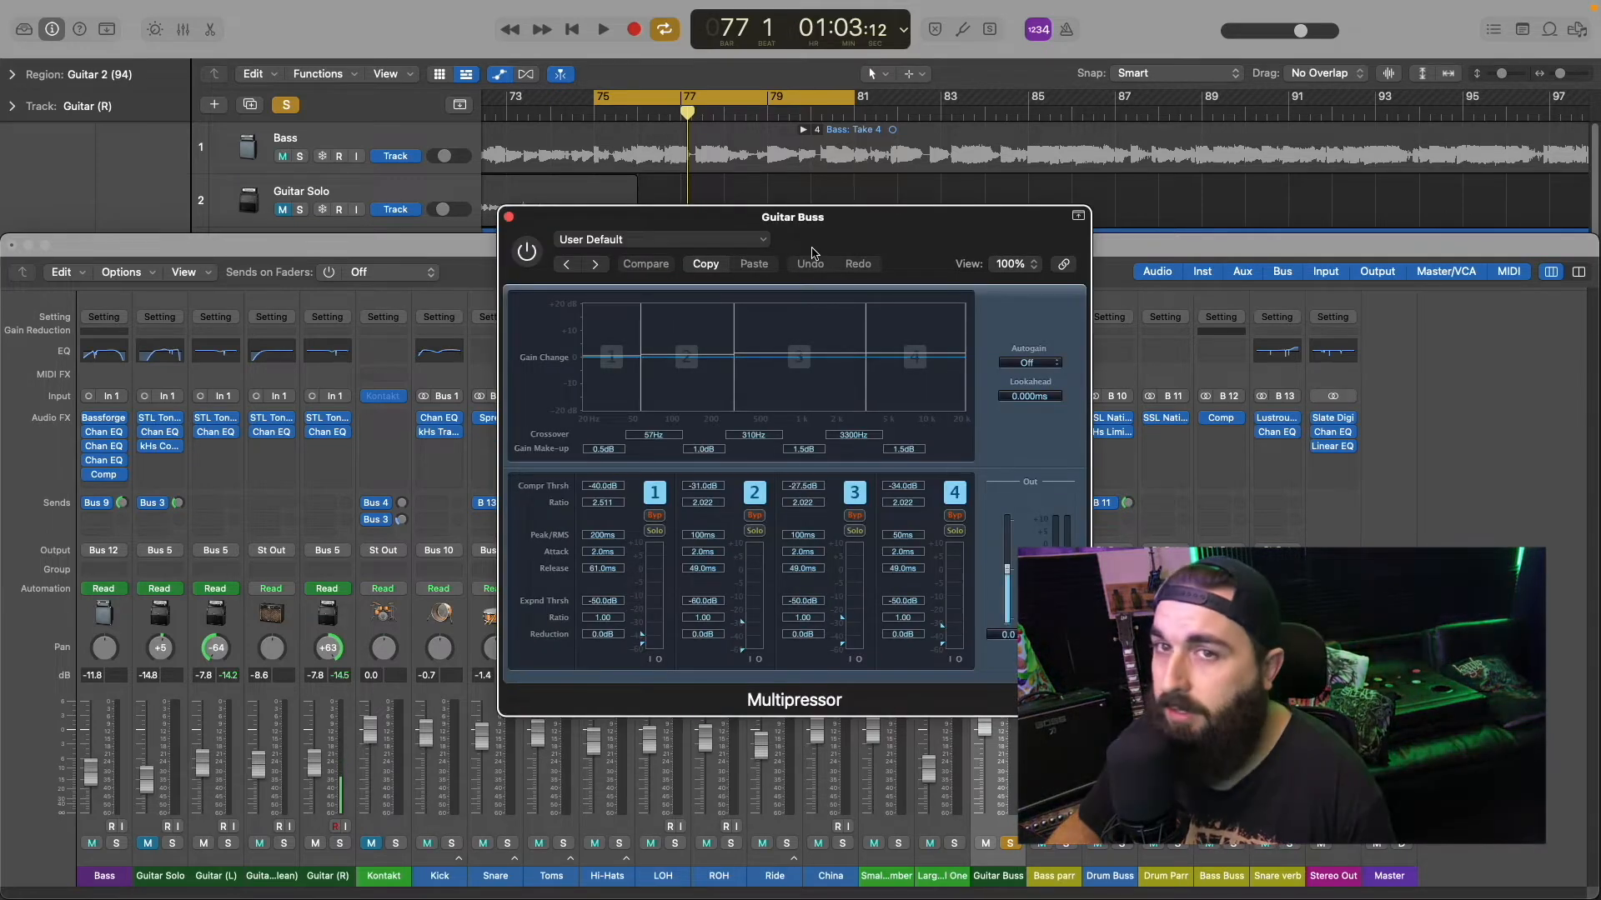
pyautogui.moveTo(803, 251); pyautogui.dragTo(941, 208)
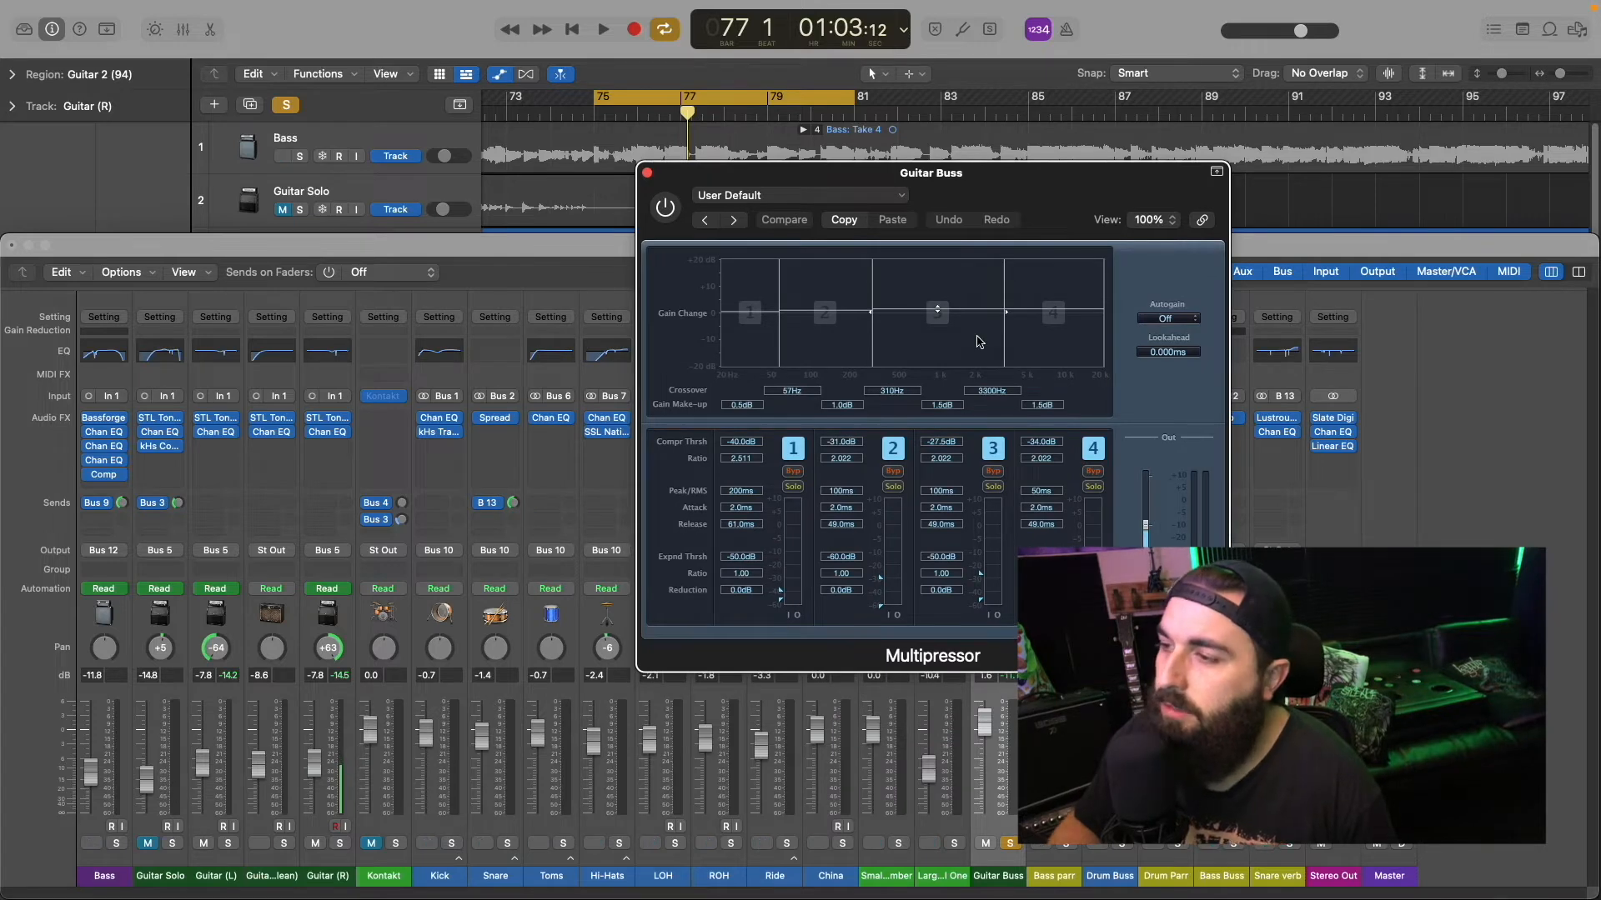
pyautogui.click(664, 207)
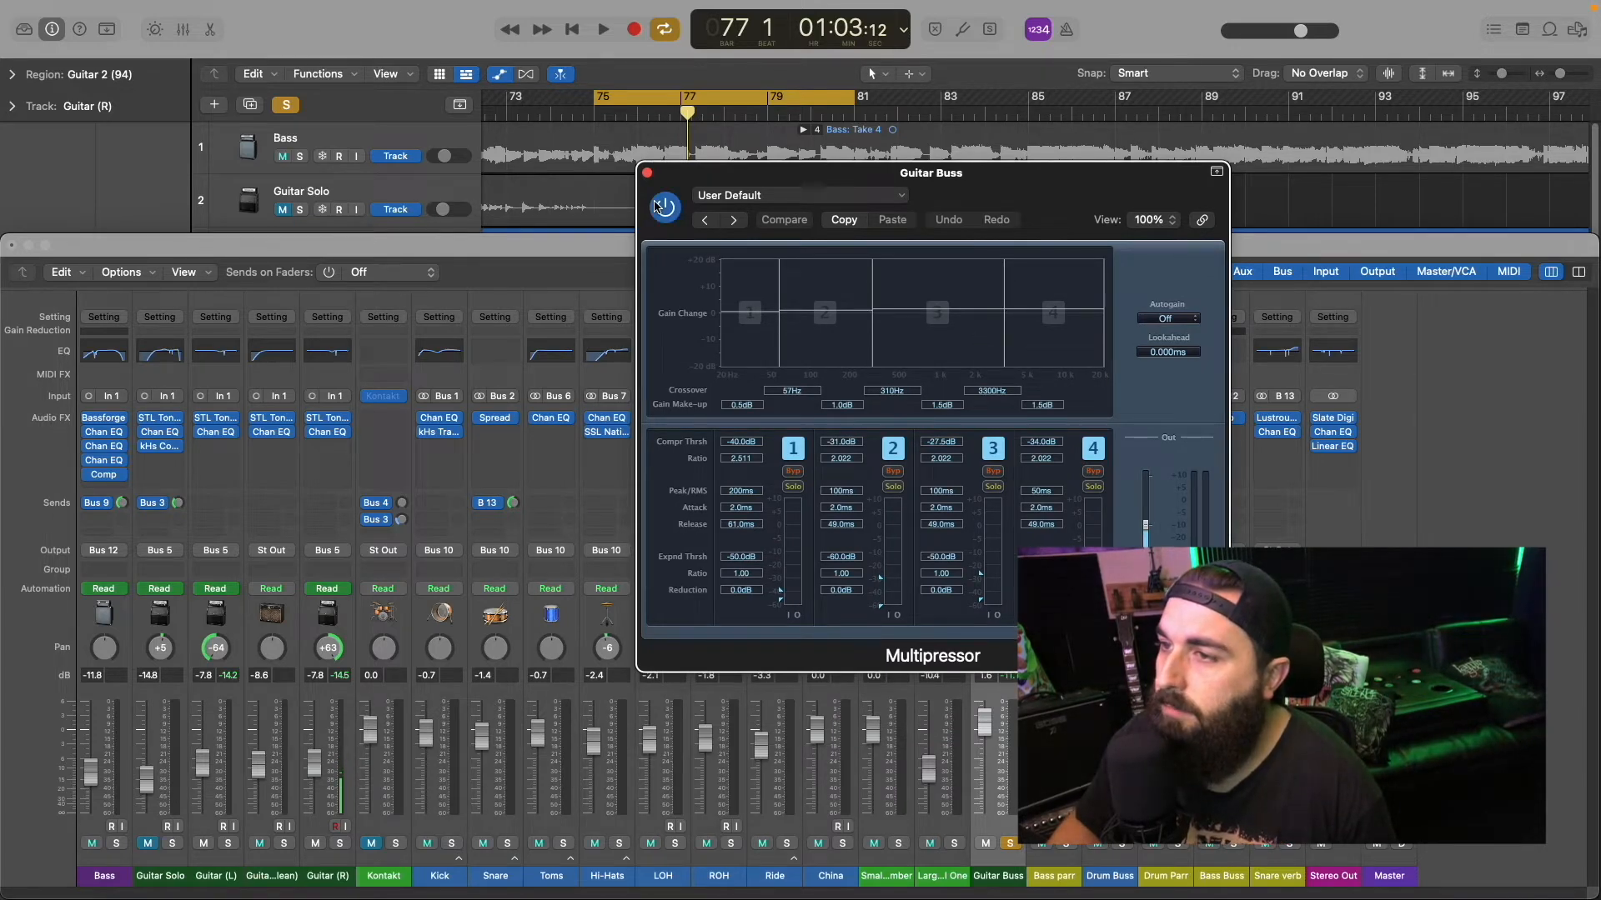
pyautogui.click(666, 206)
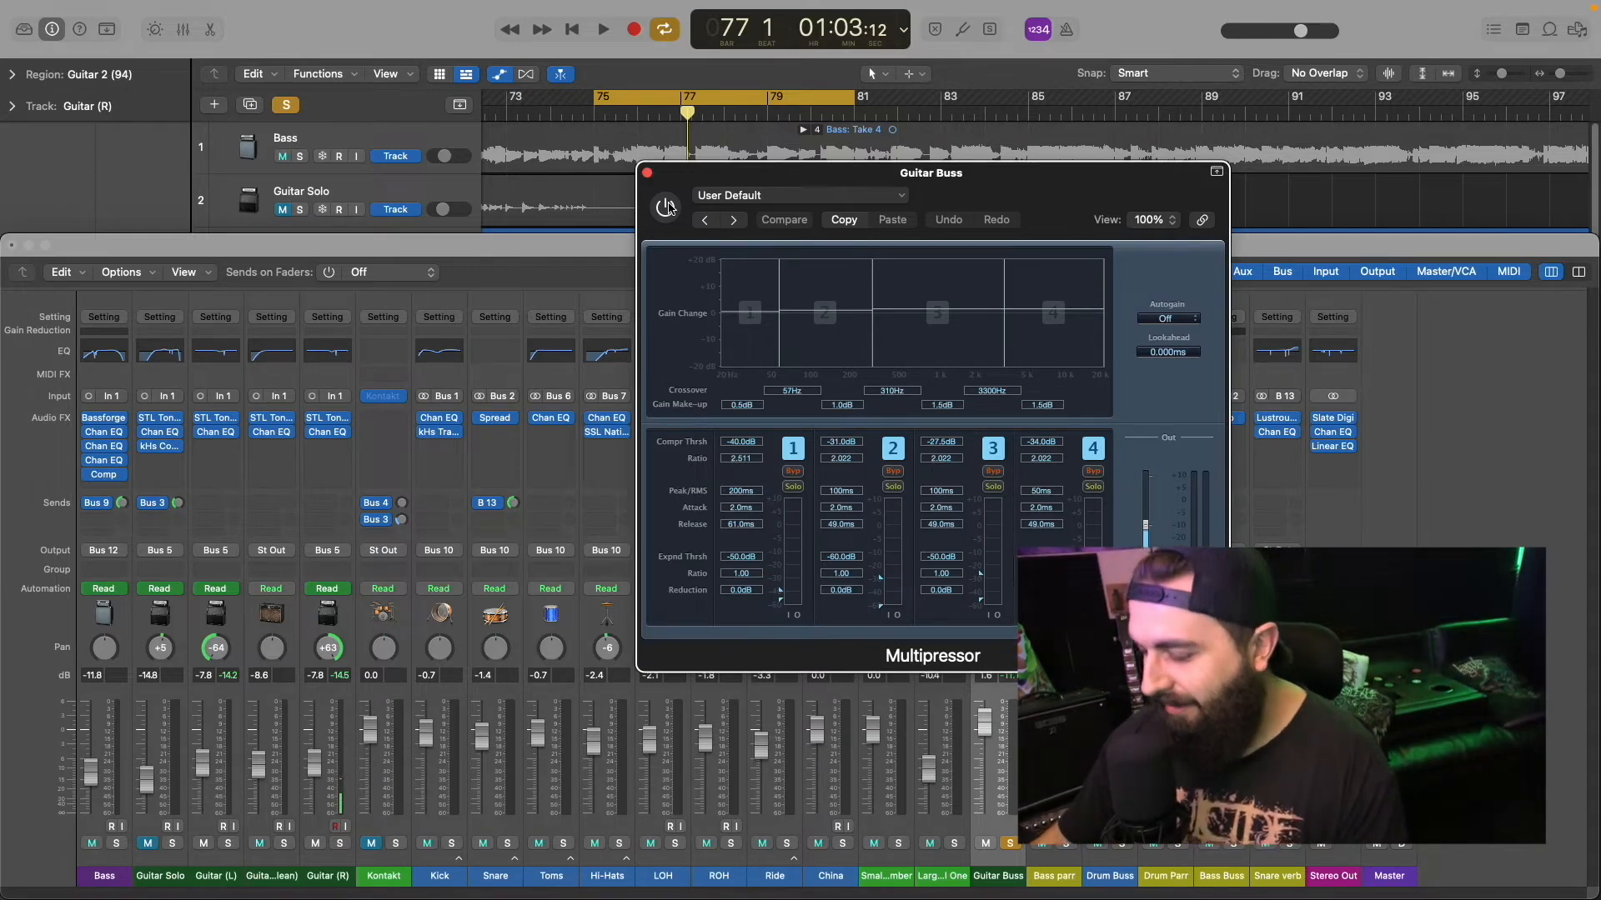
# Step: Play the loop while switching the Multipressor on and off to compare, leave it on and stop playback
pyautogui.press('space')
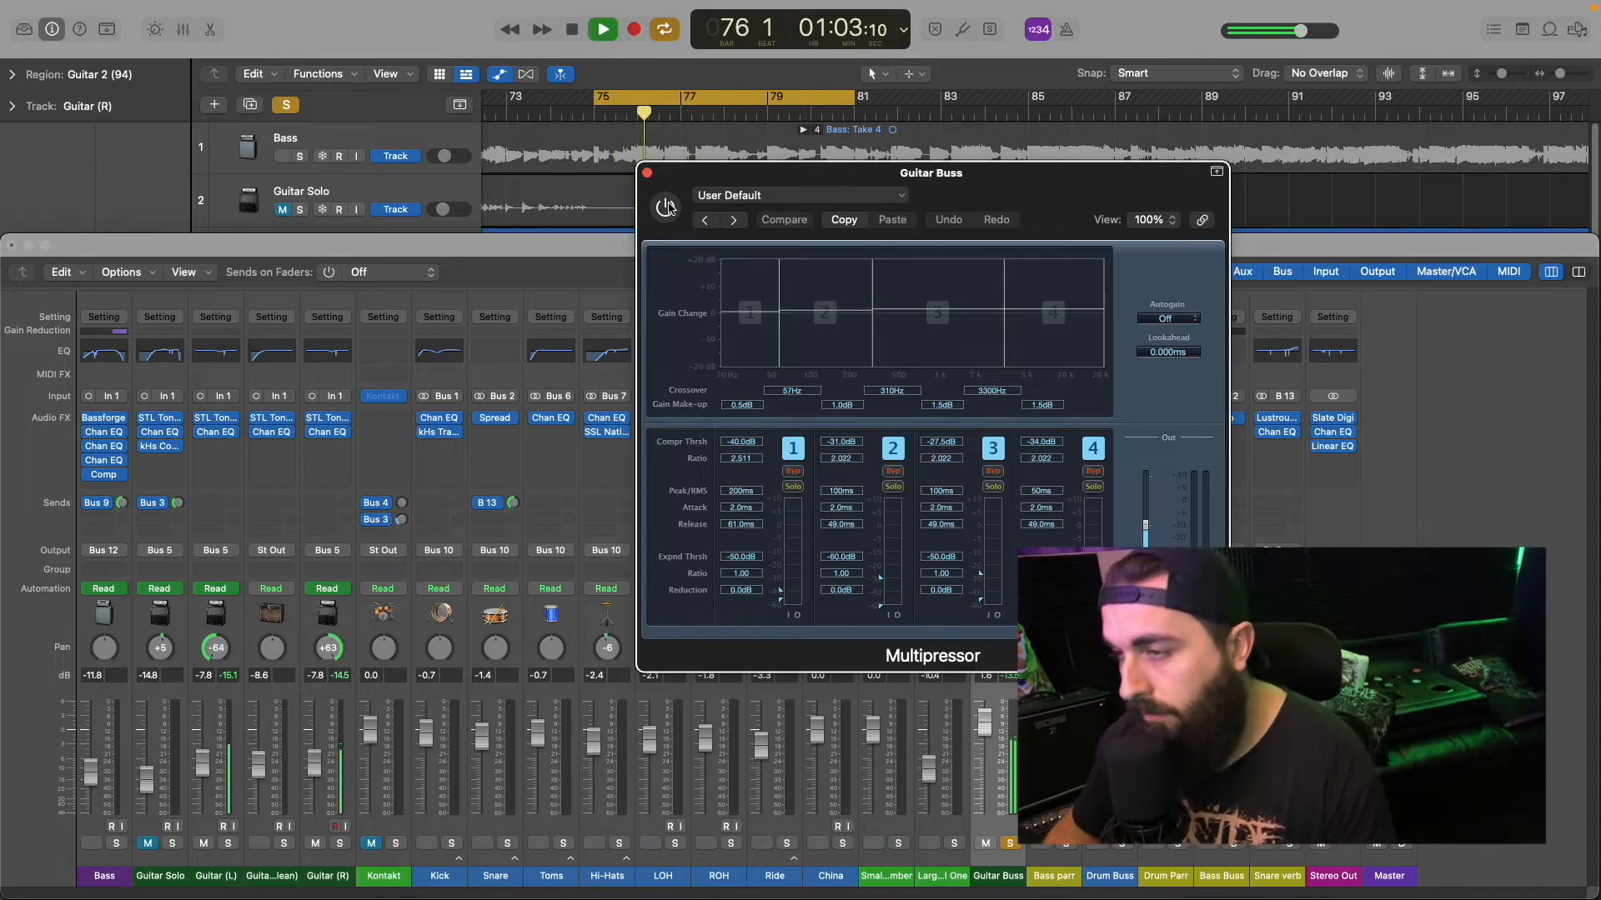
pyautogui.click(666, 205)
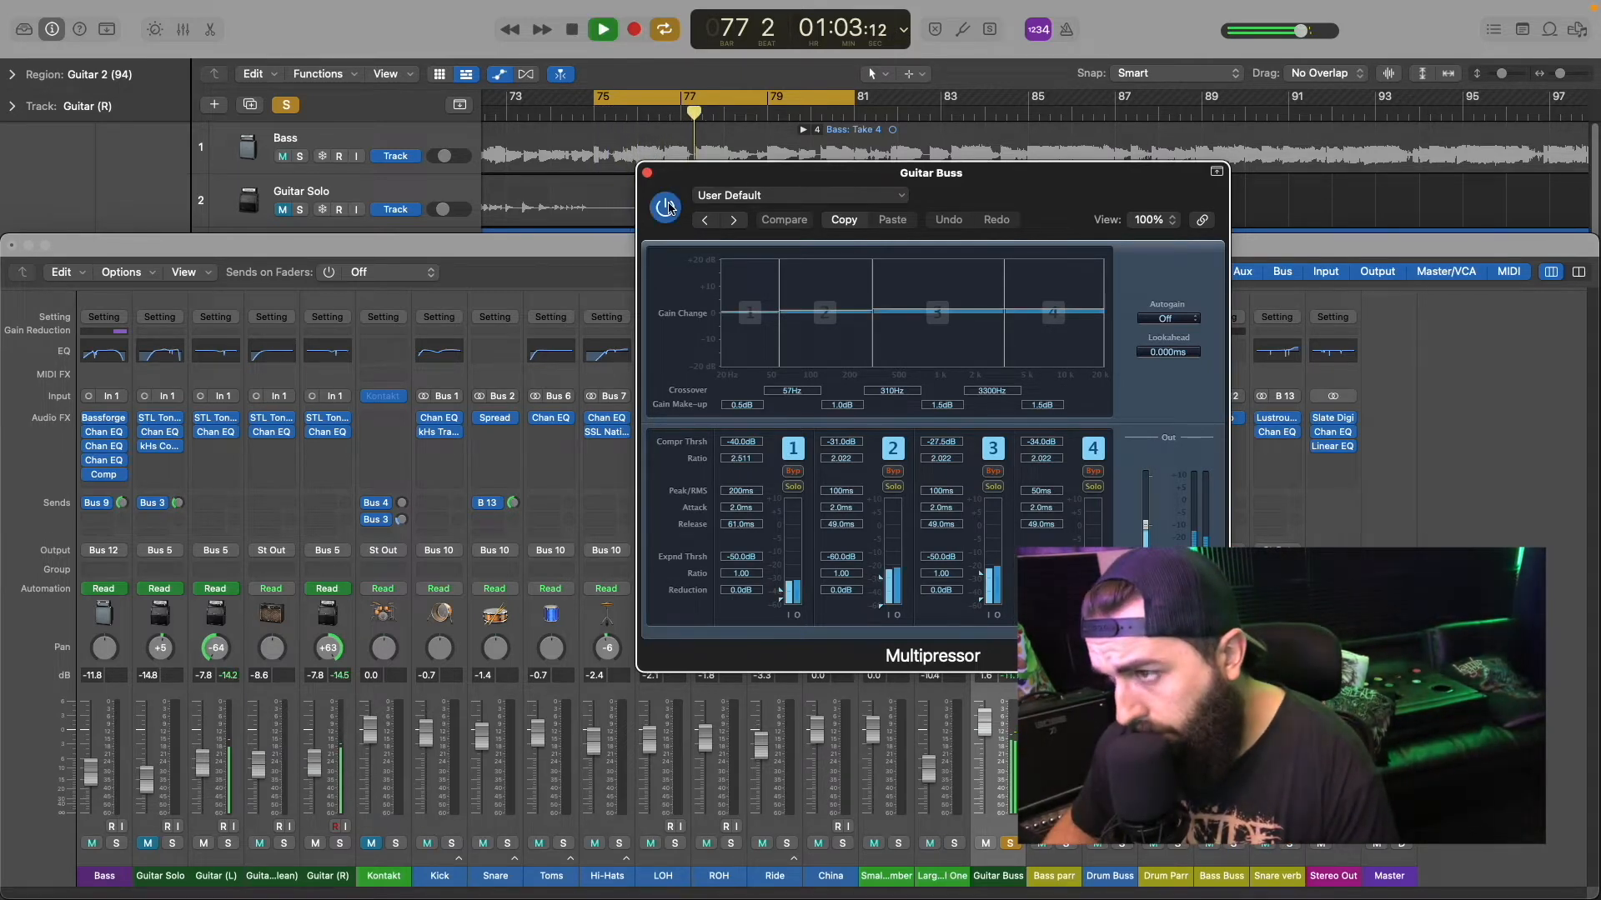
pyautogui.click(667, 206)
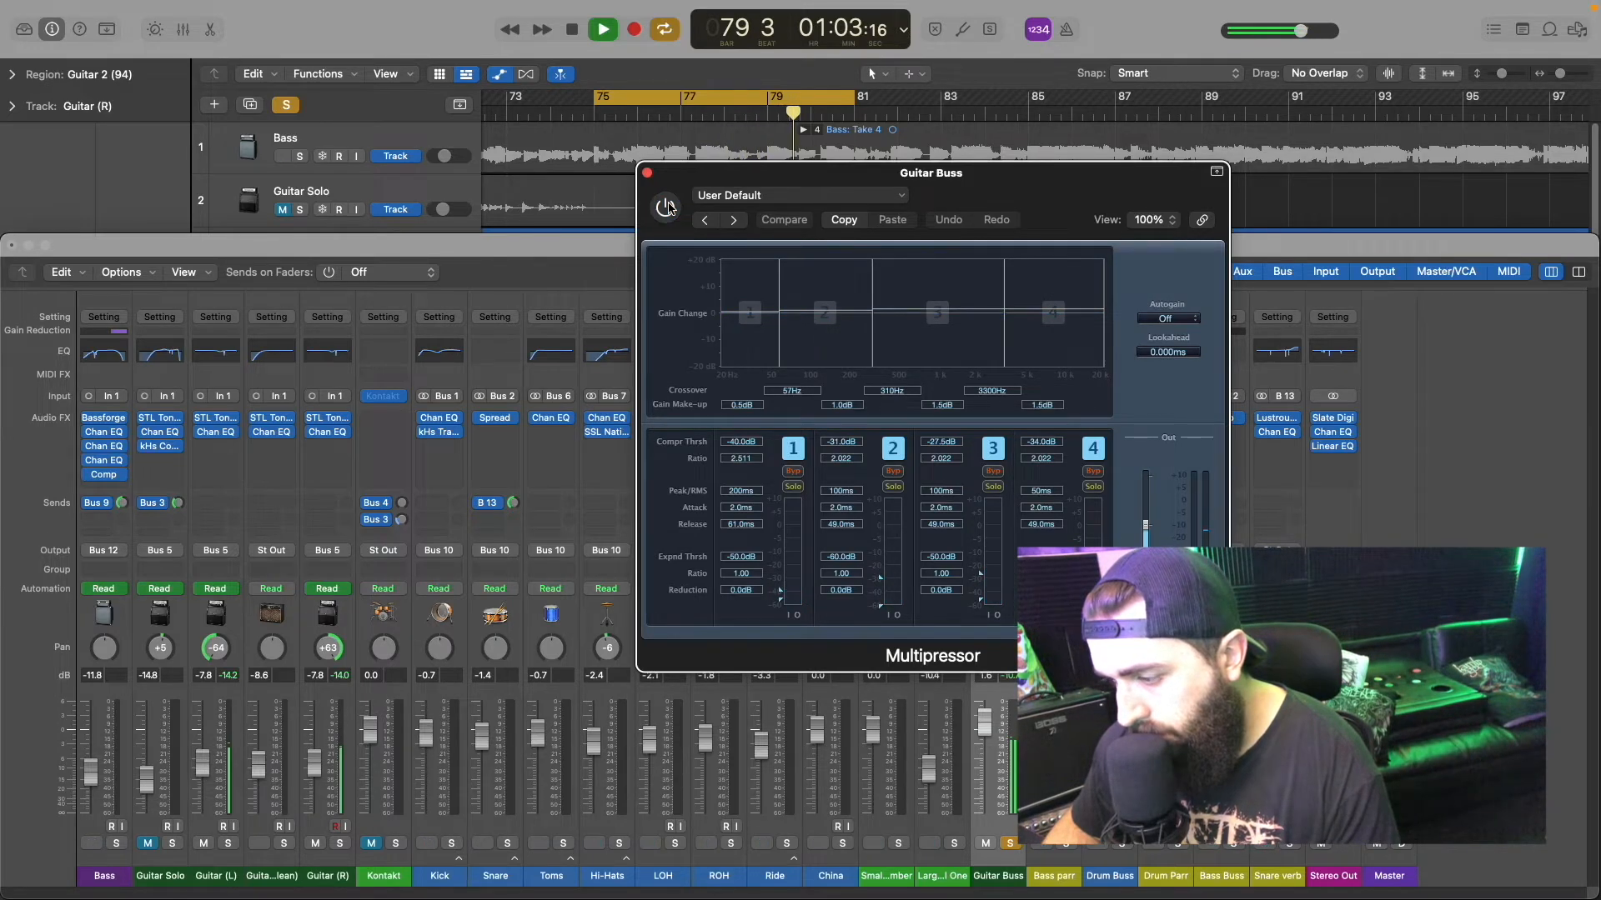
pyautogui.click(666, 206)
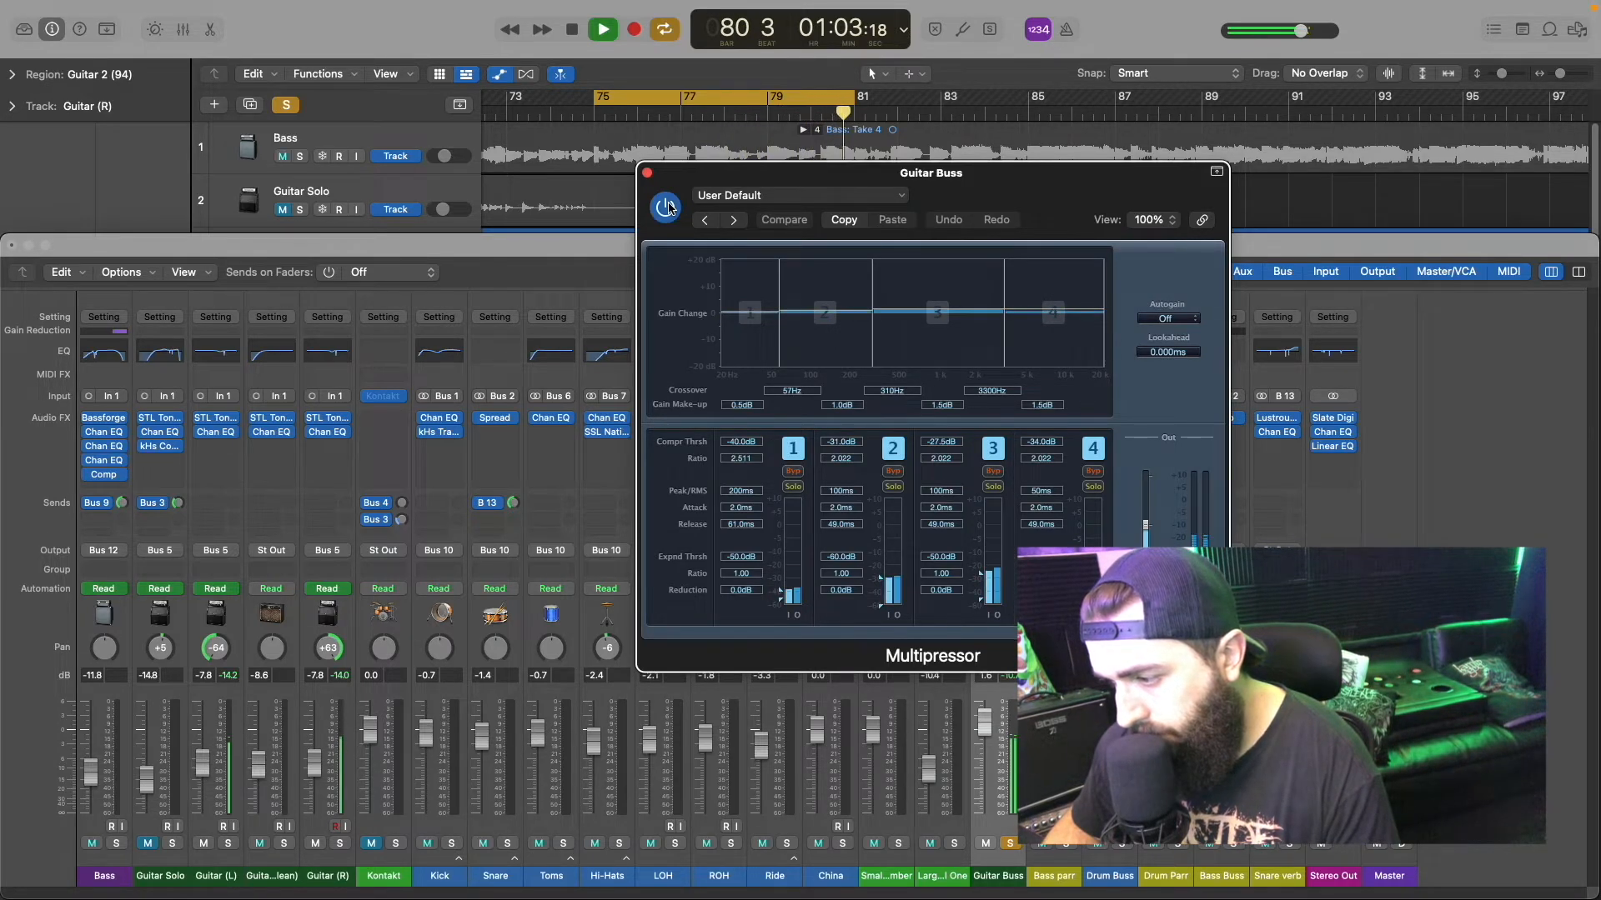
pyautogui.click(667, 207)
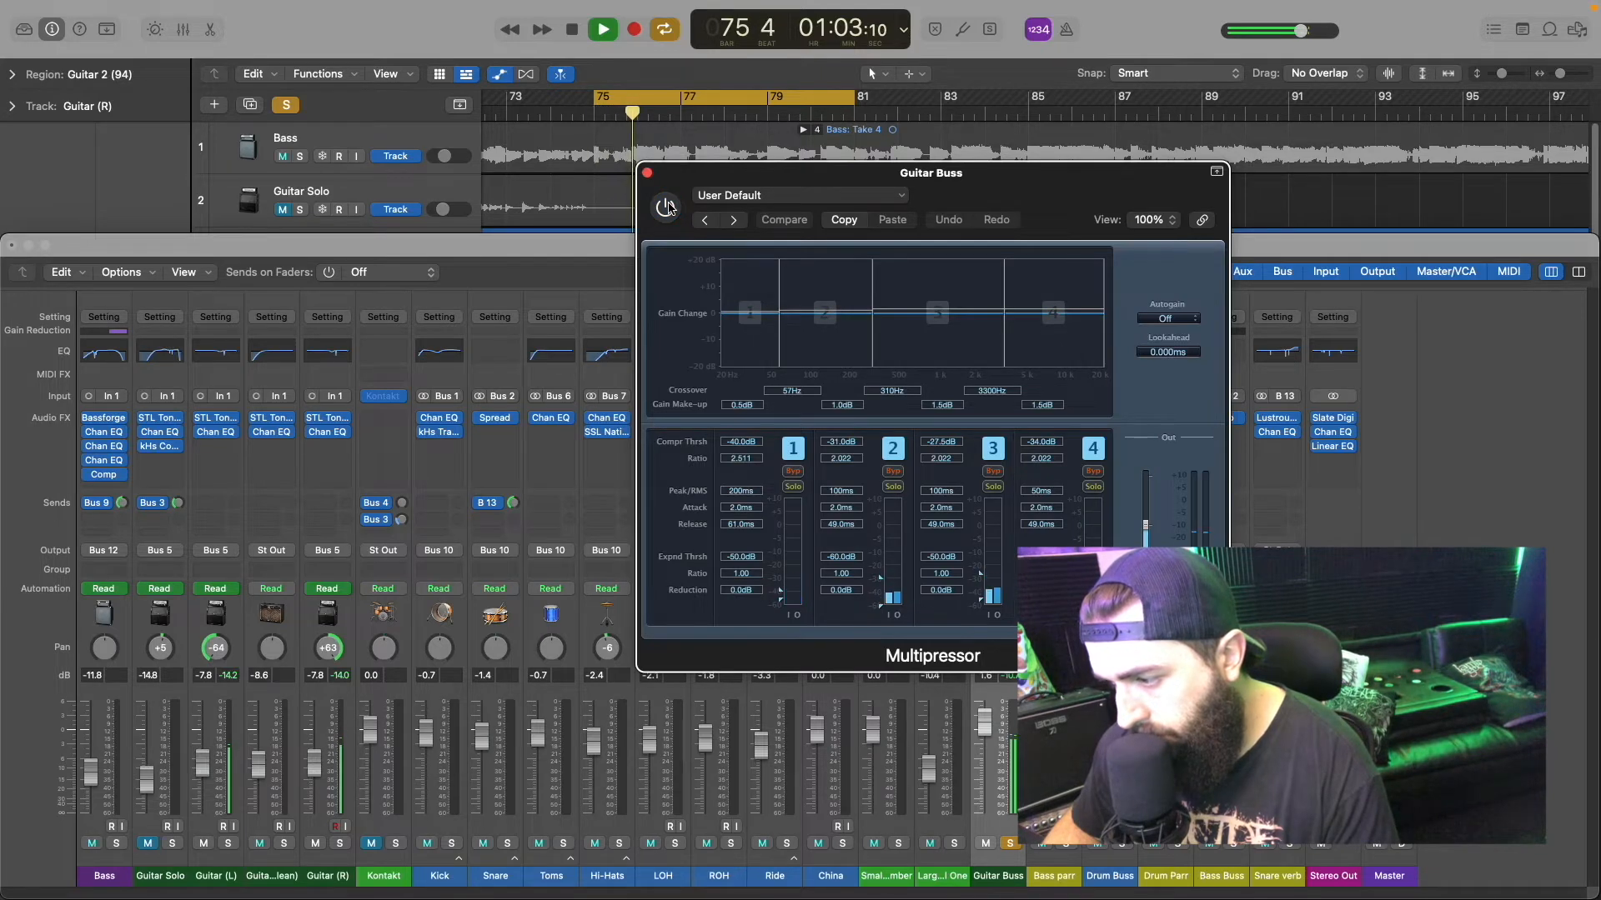
pyautogui.click(666, 207)
pyautogui.click(667, 207)
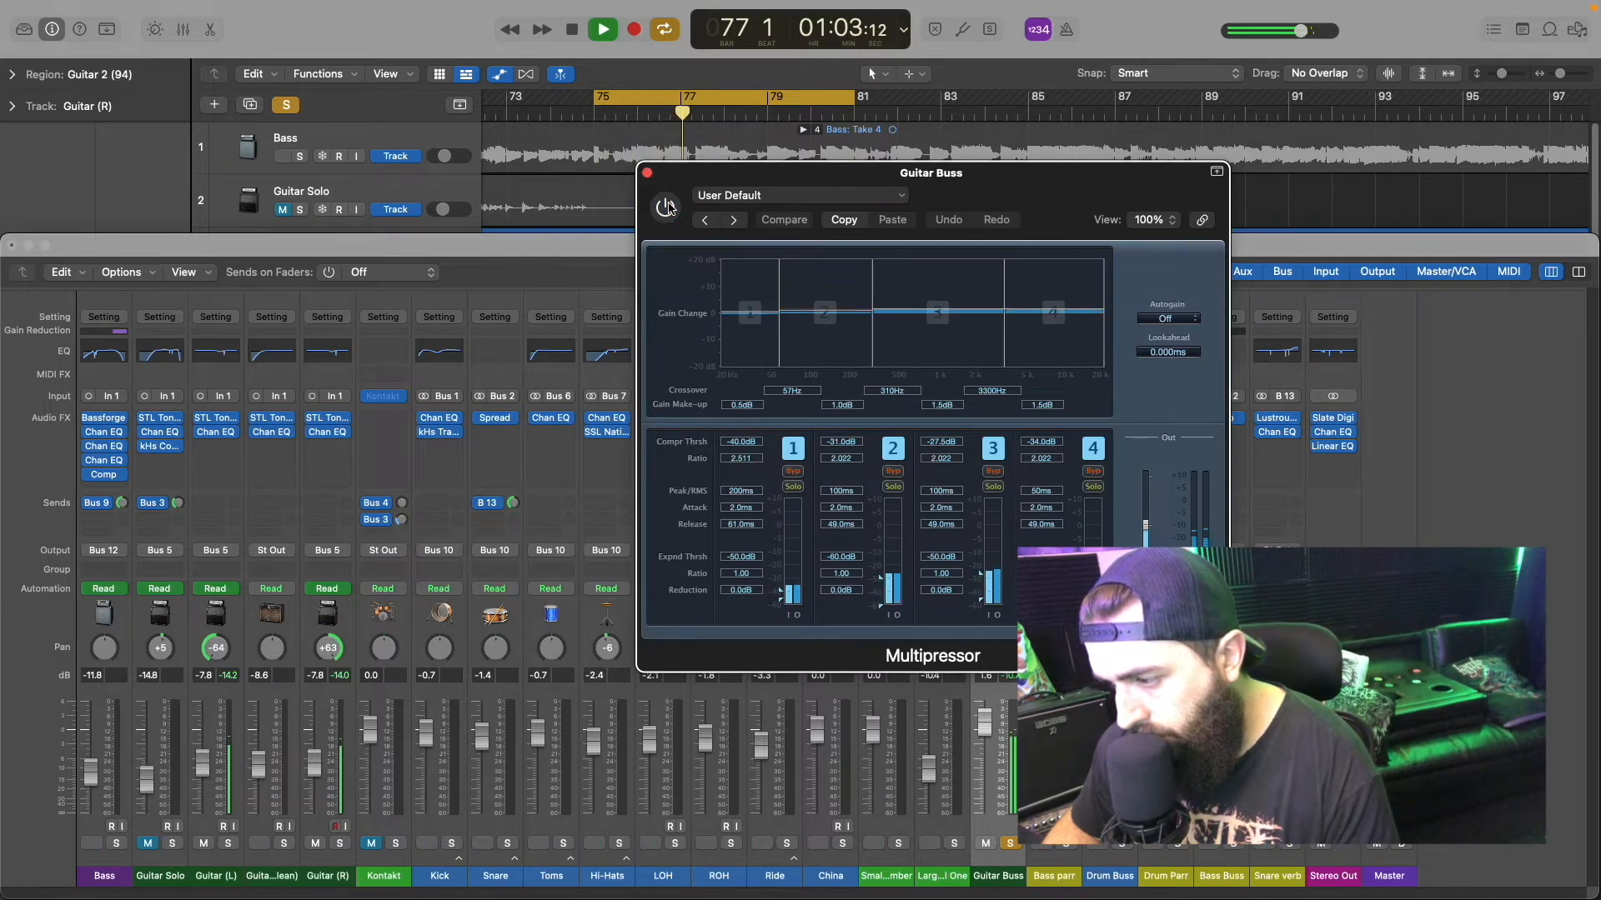
pyautogui.click(667, 207)
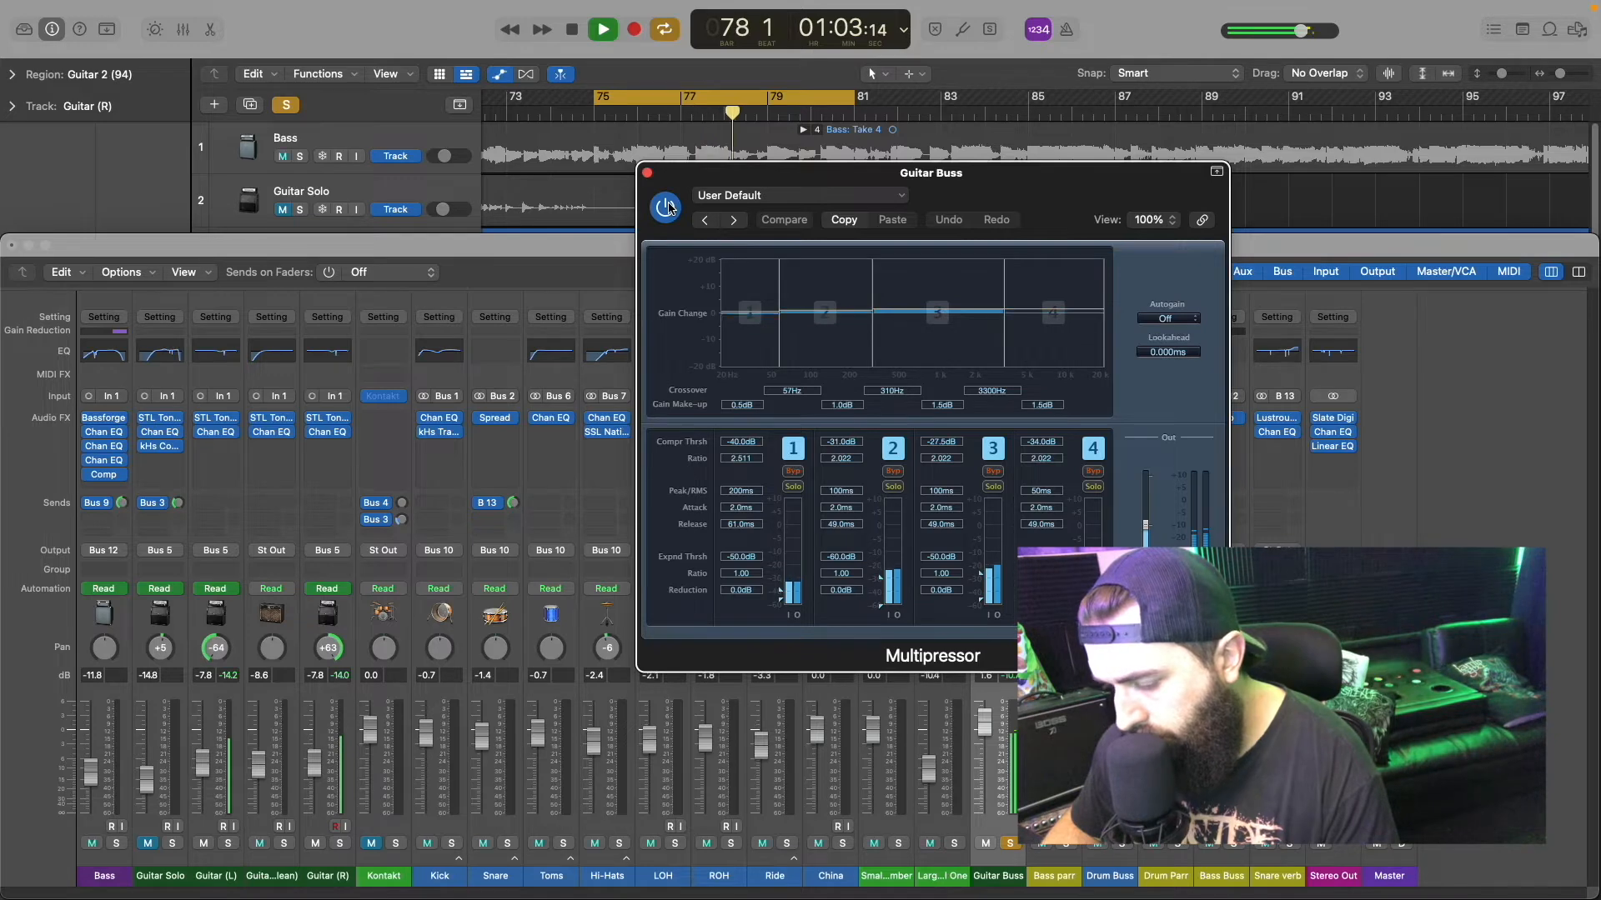
pyautogui.press('space')
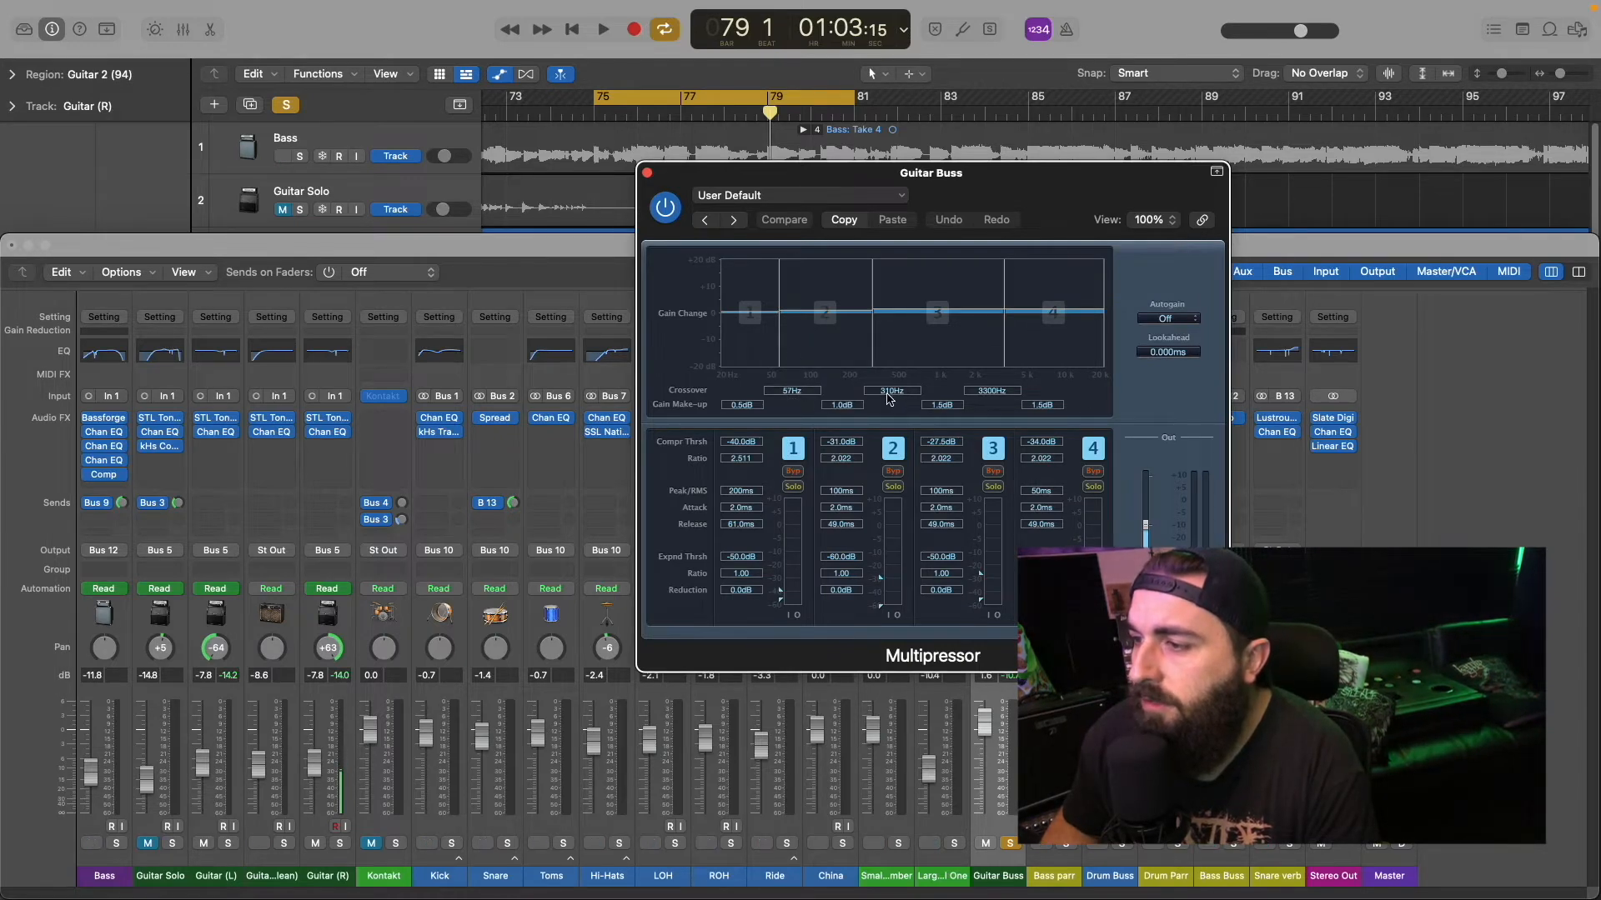
# Step: Solo band 2 of the Multipressor and listen to it briefly over the loop
pyautogui.click(892, 487)
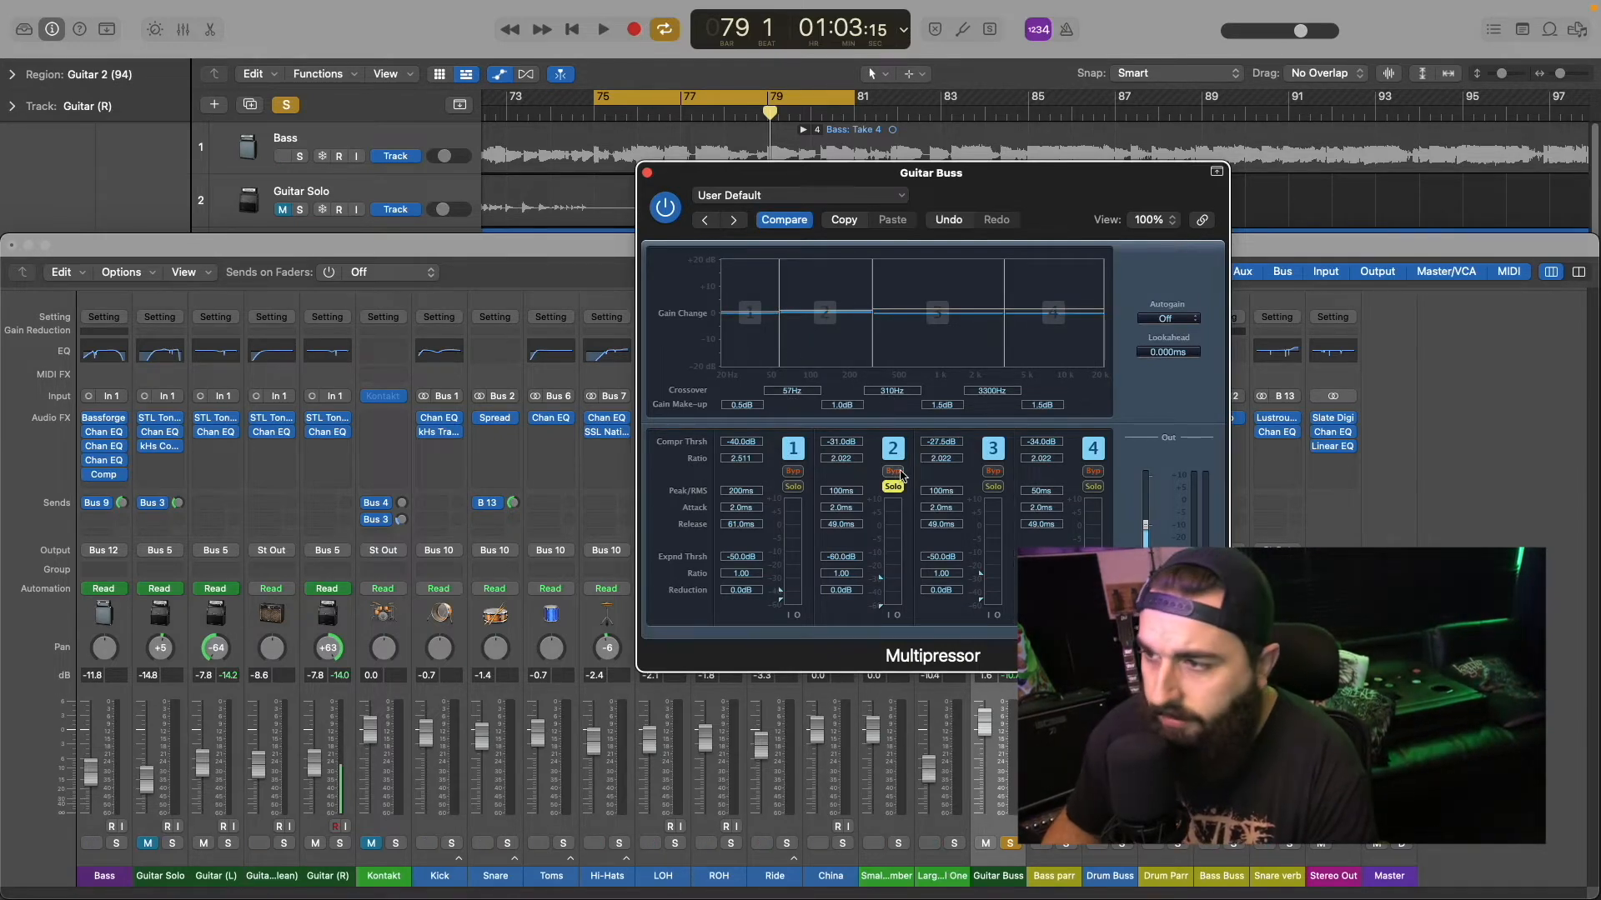
pyautogui.press('space')
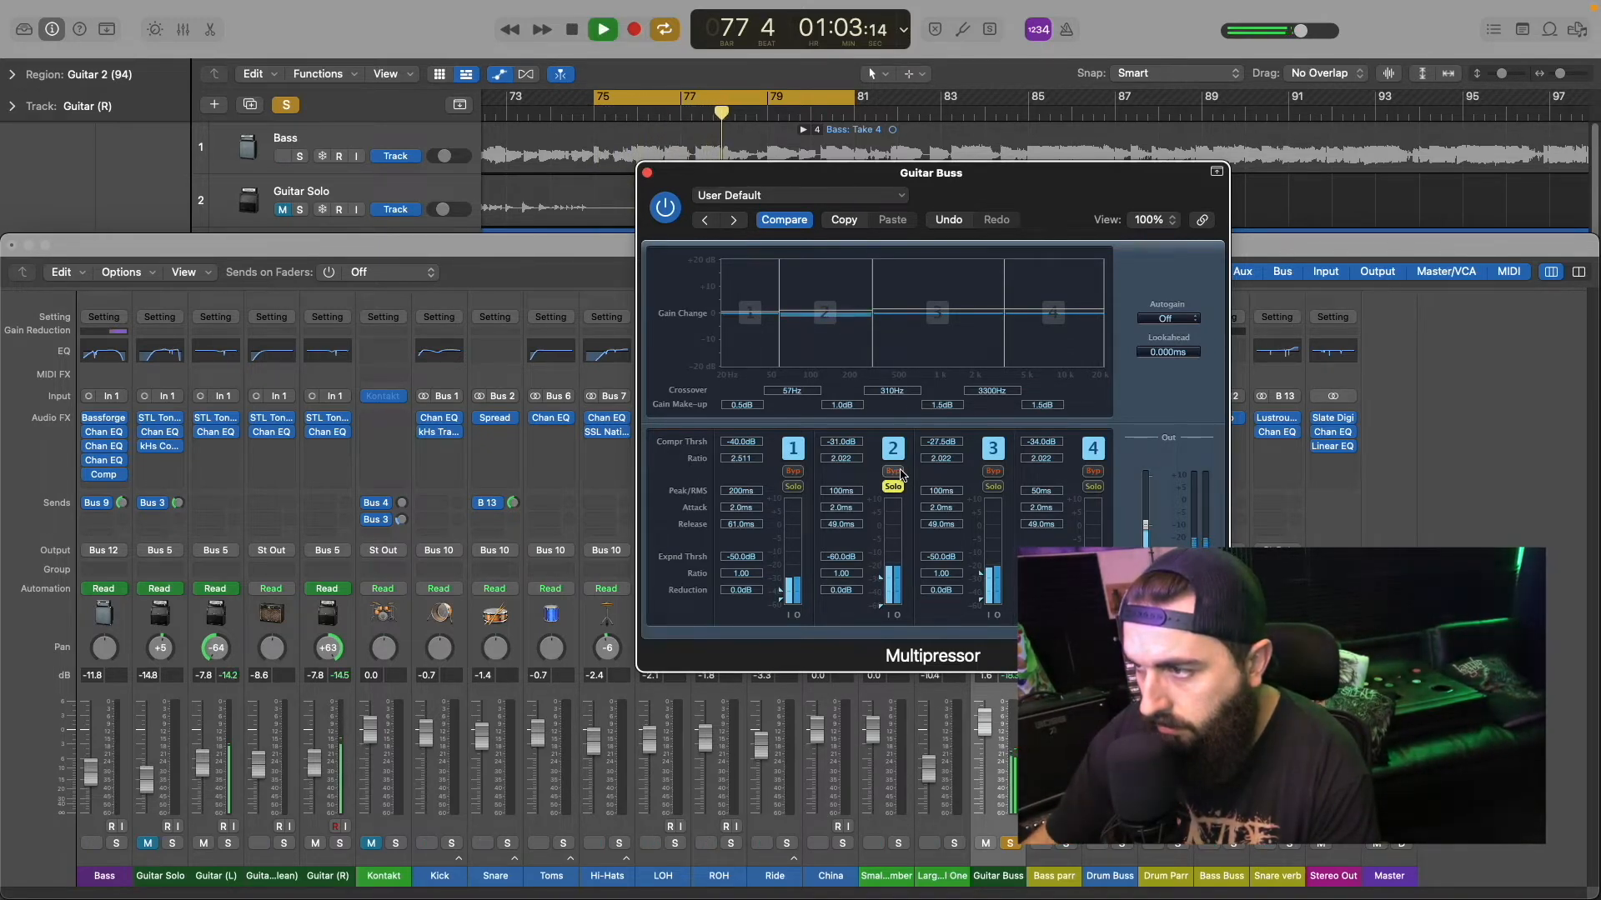
pyautogui.press('space')
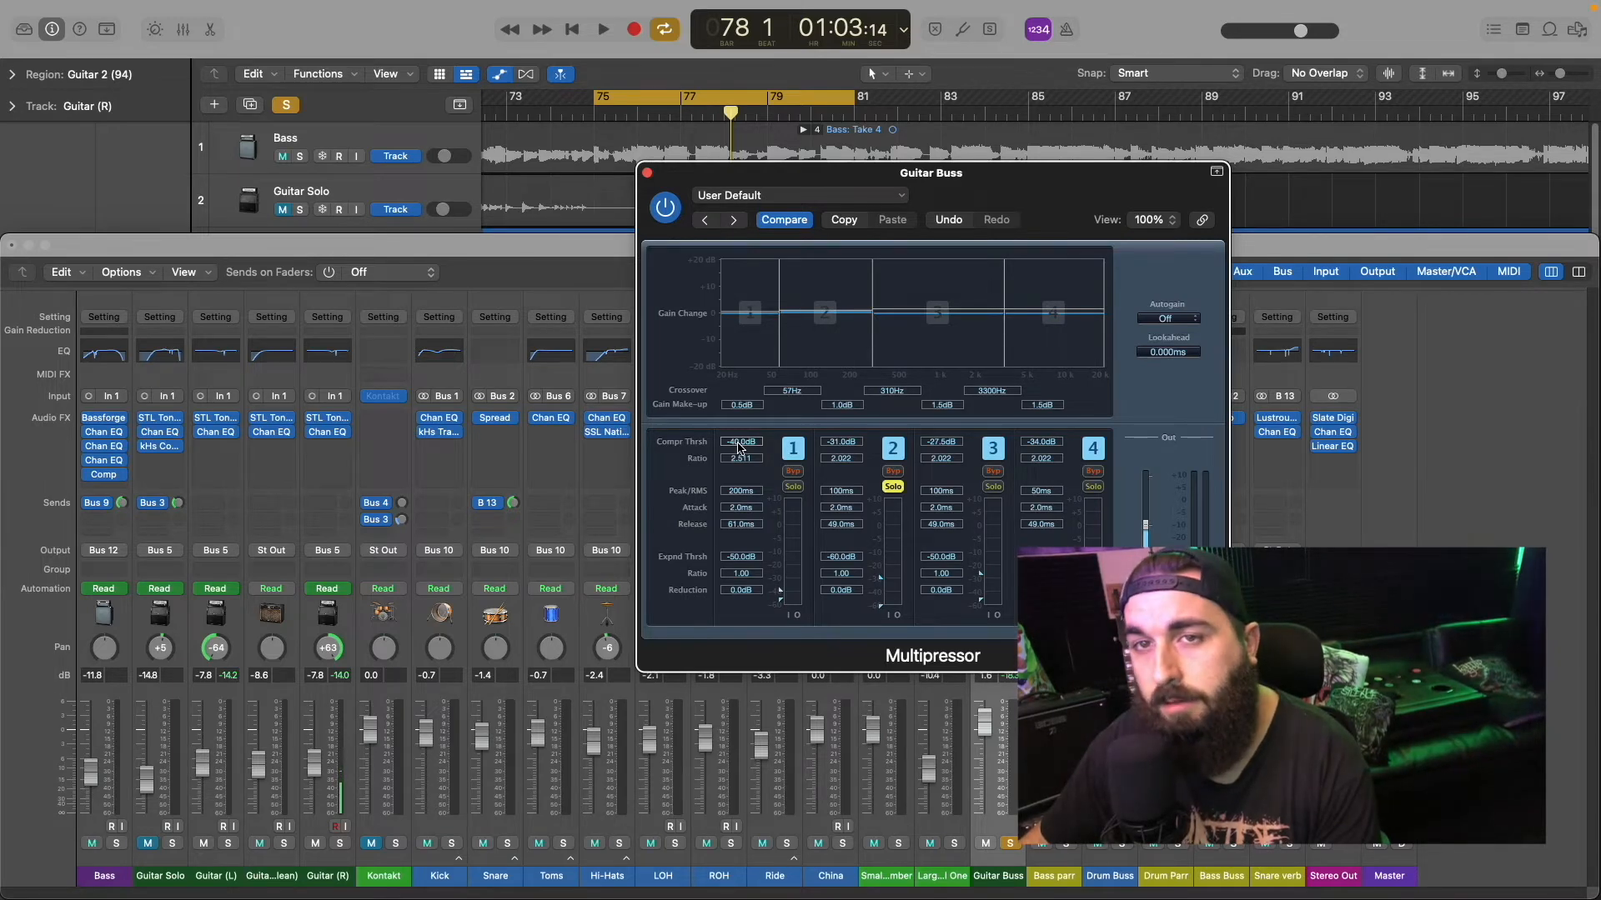
# Step: Play the loop and compare Multipressor band 1 bypassed and active, first within the full signal and again with the band soloed
pyautogui.press('space')
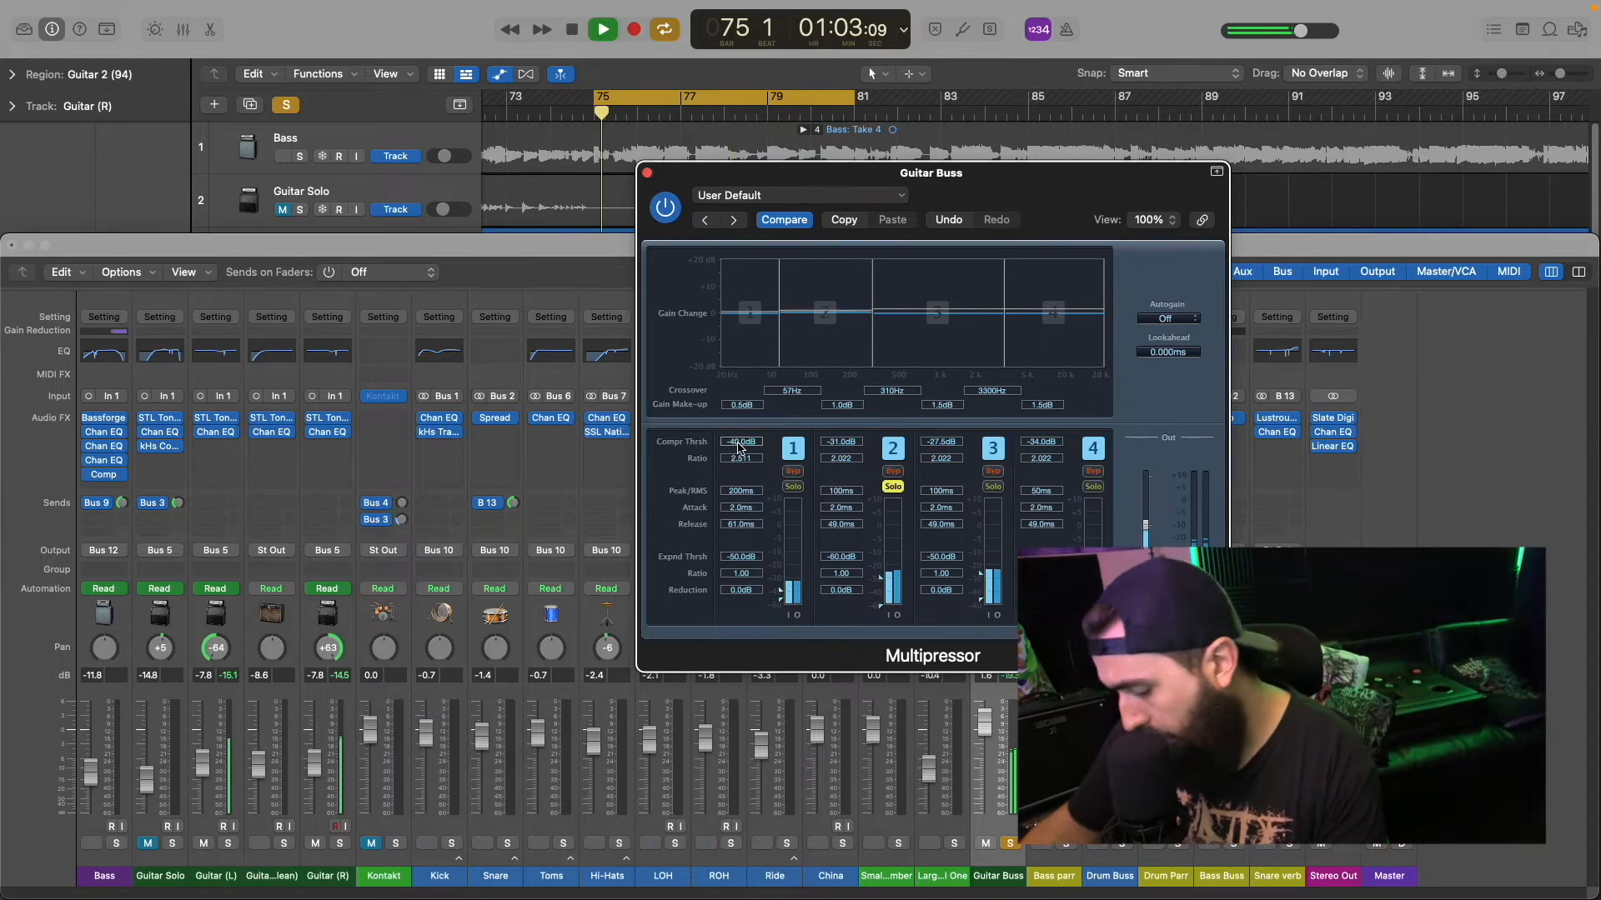
pyautogui.click(793, 472)
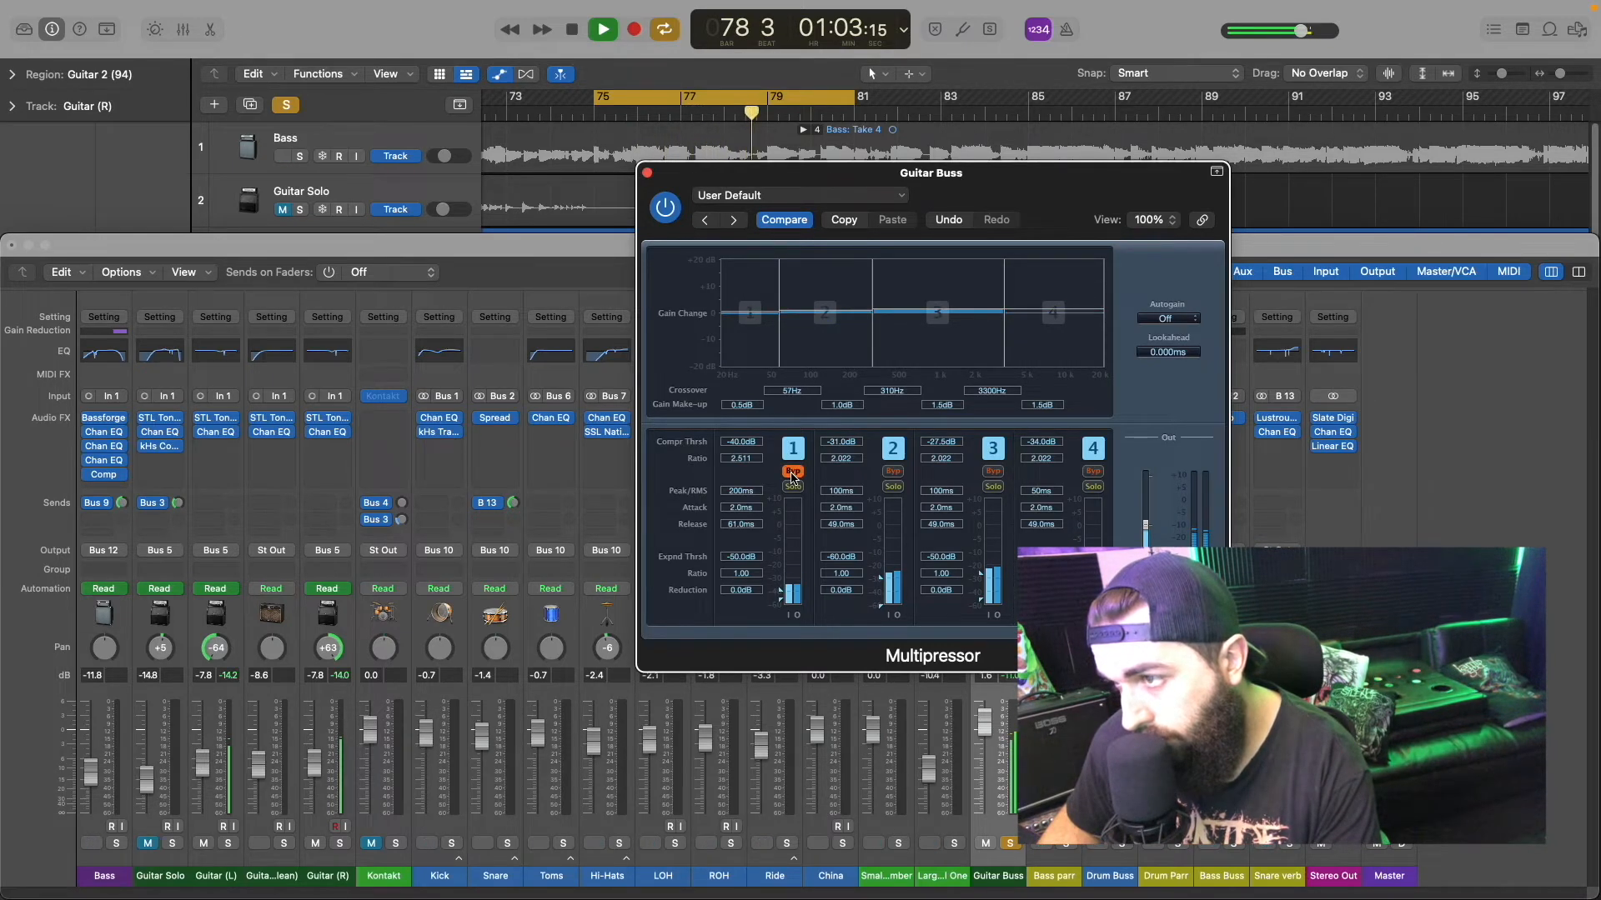
pyautogui.click(793, 472)
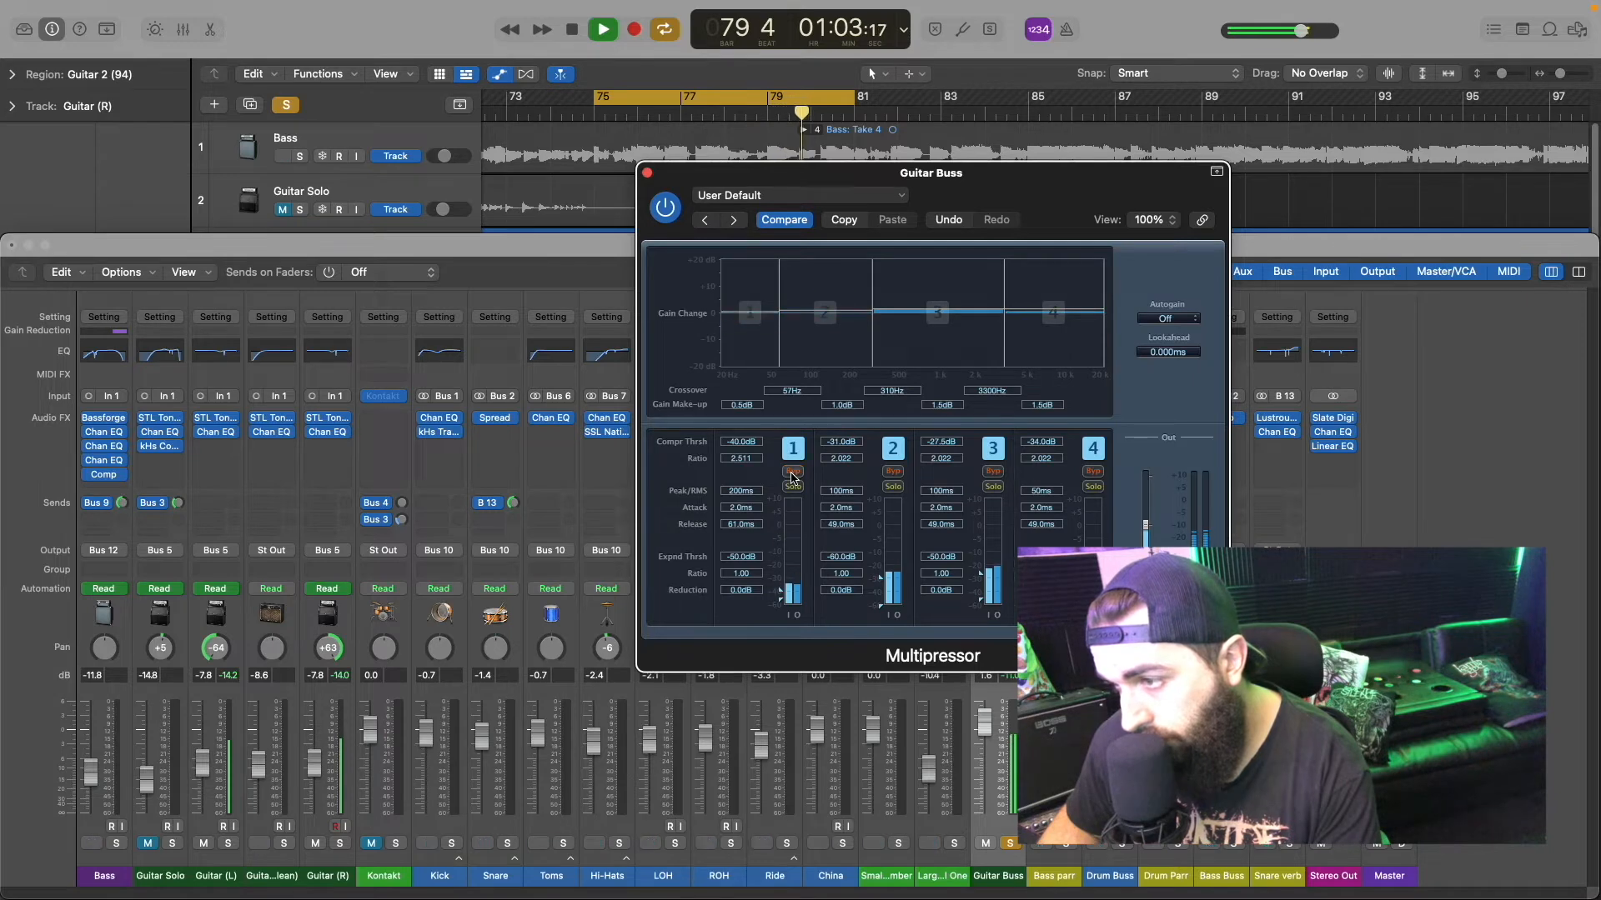
pyautogui.click(793, 472)
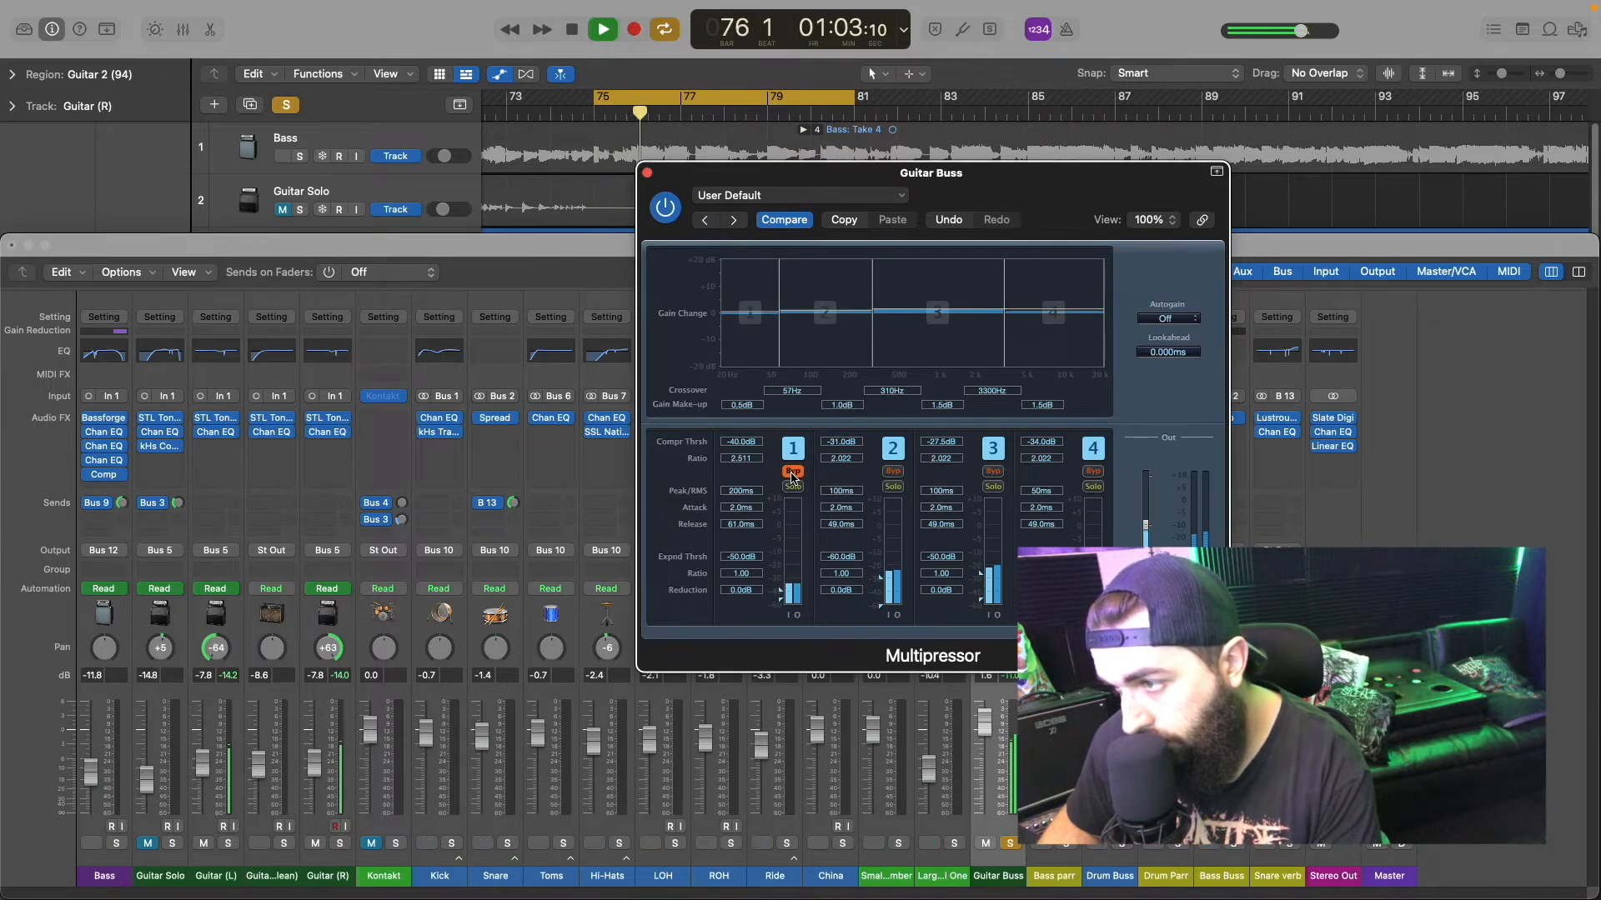
pyautogui.click(793, 485)
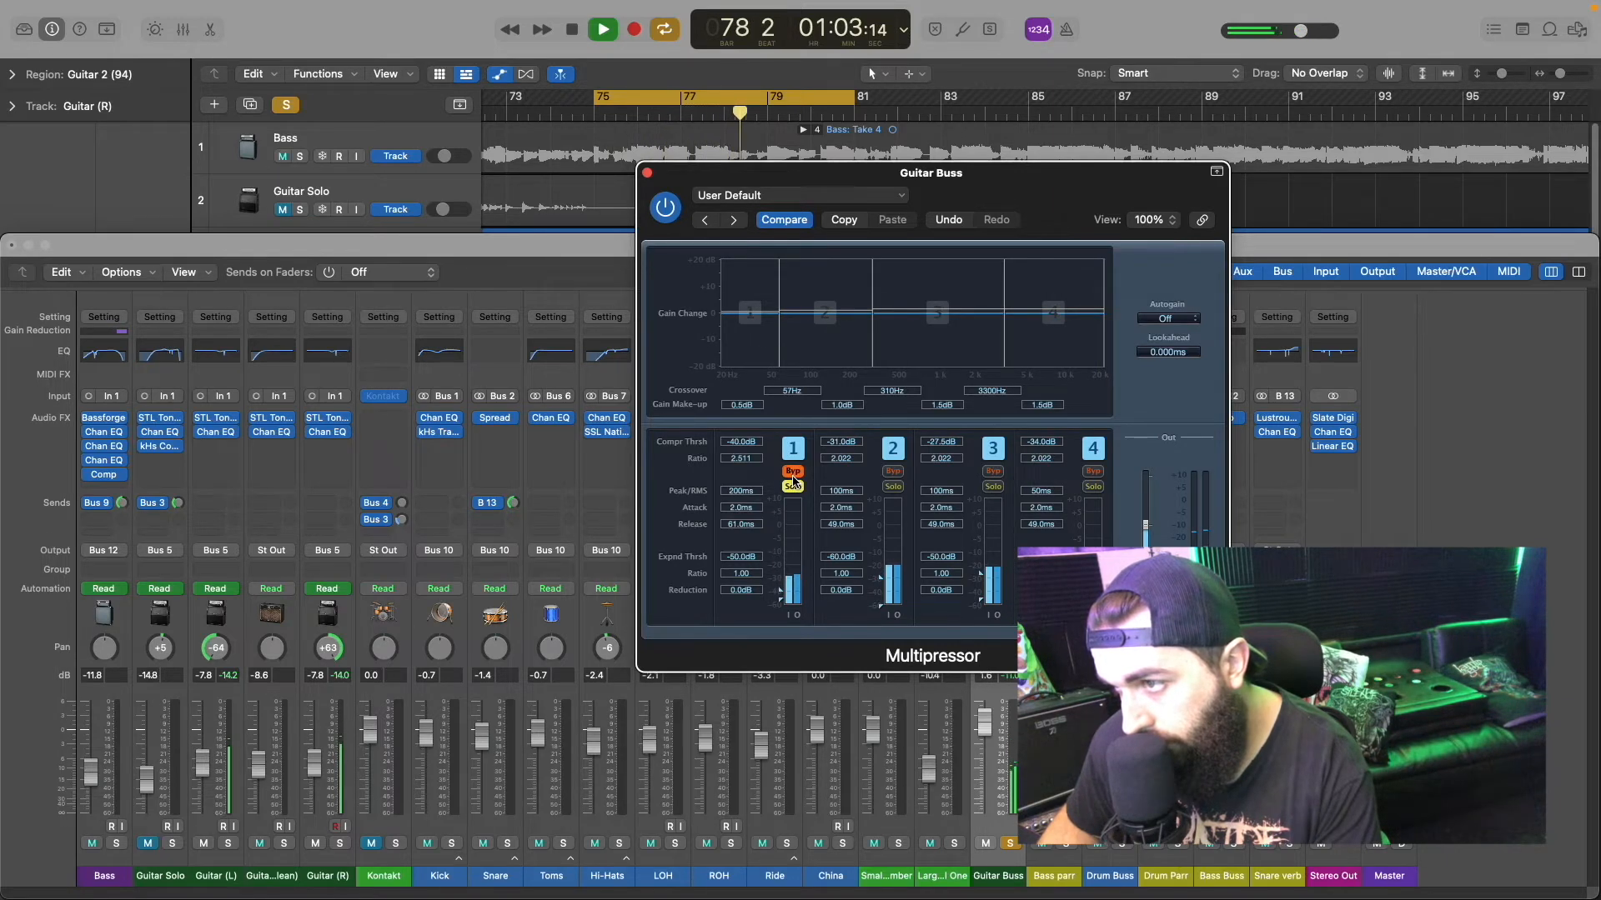
pyautogui.click(793, 472)
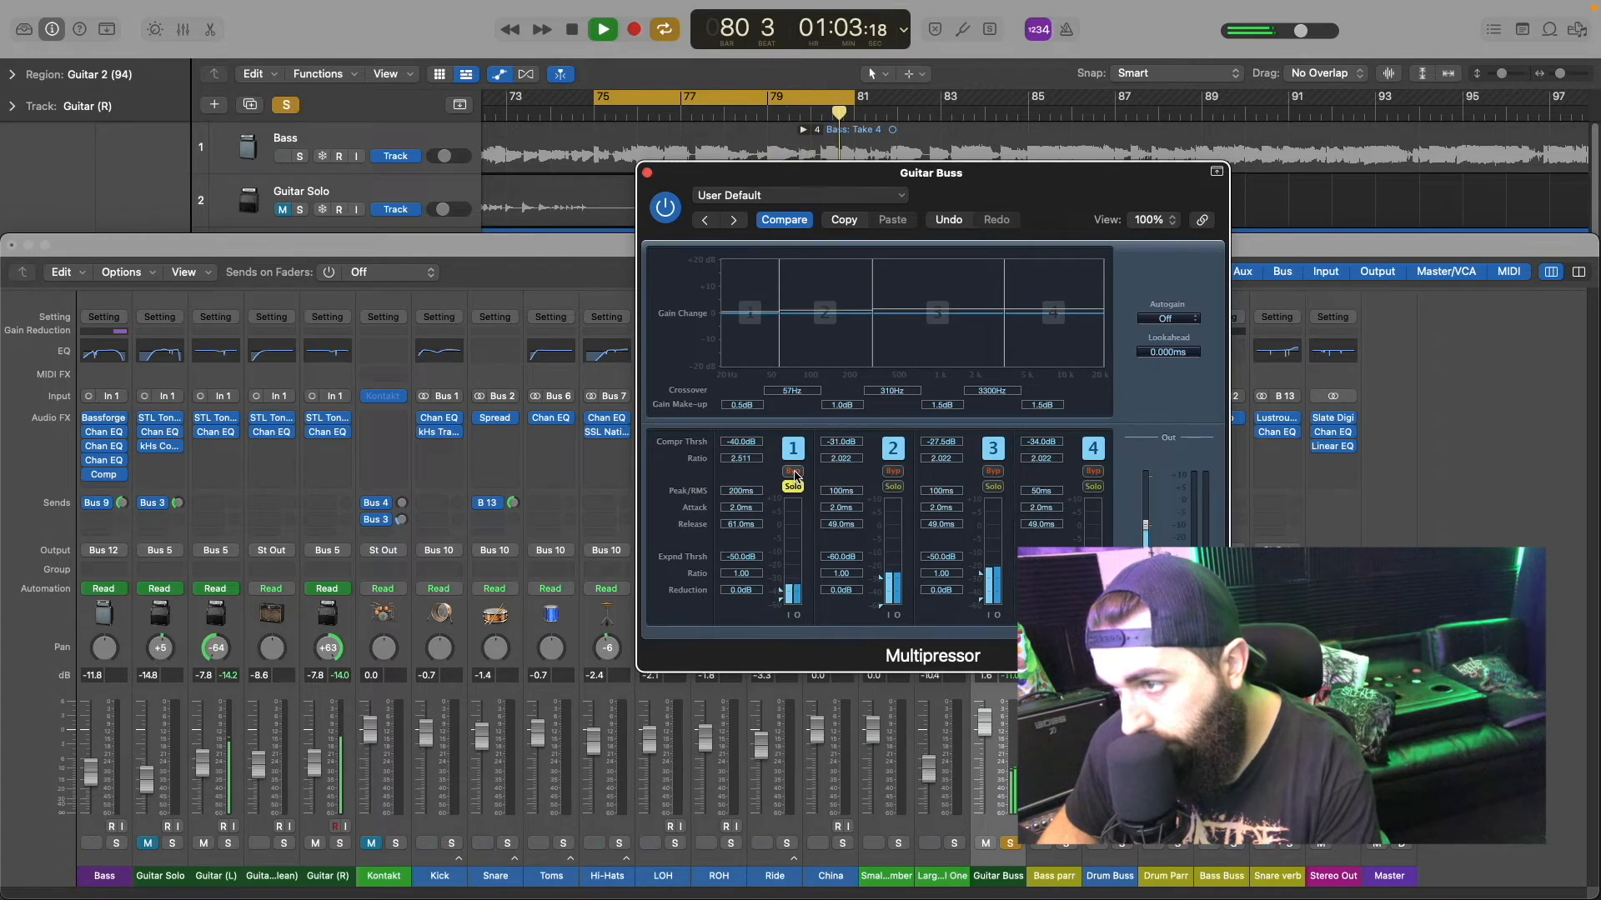
pyautogui.click(794, 473)
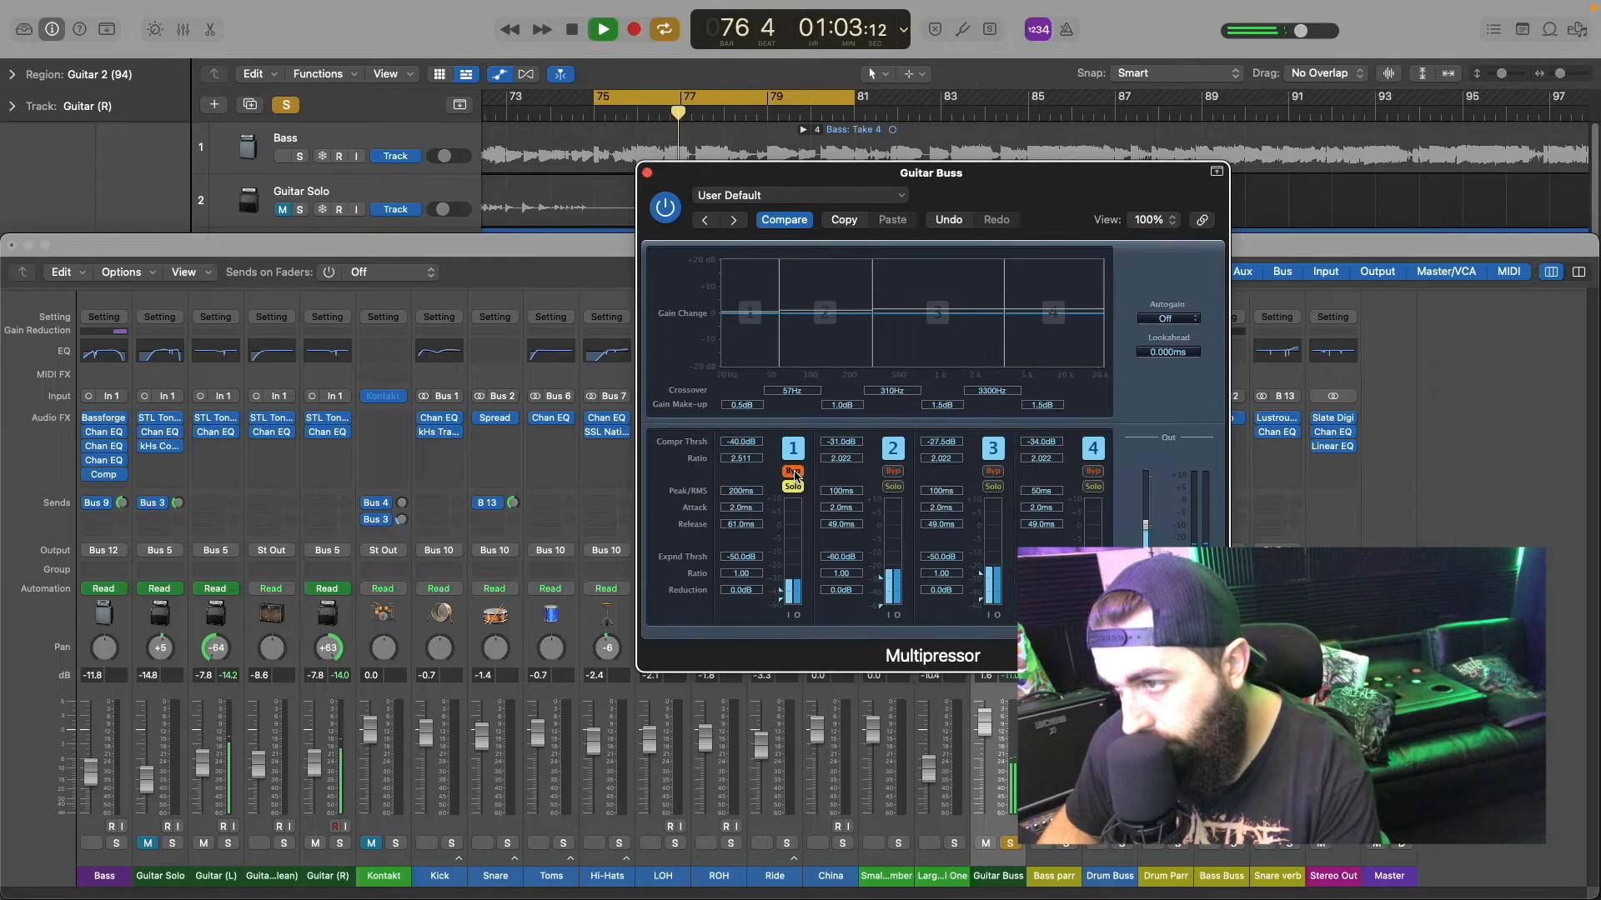
pyautogui.click(794, 474)
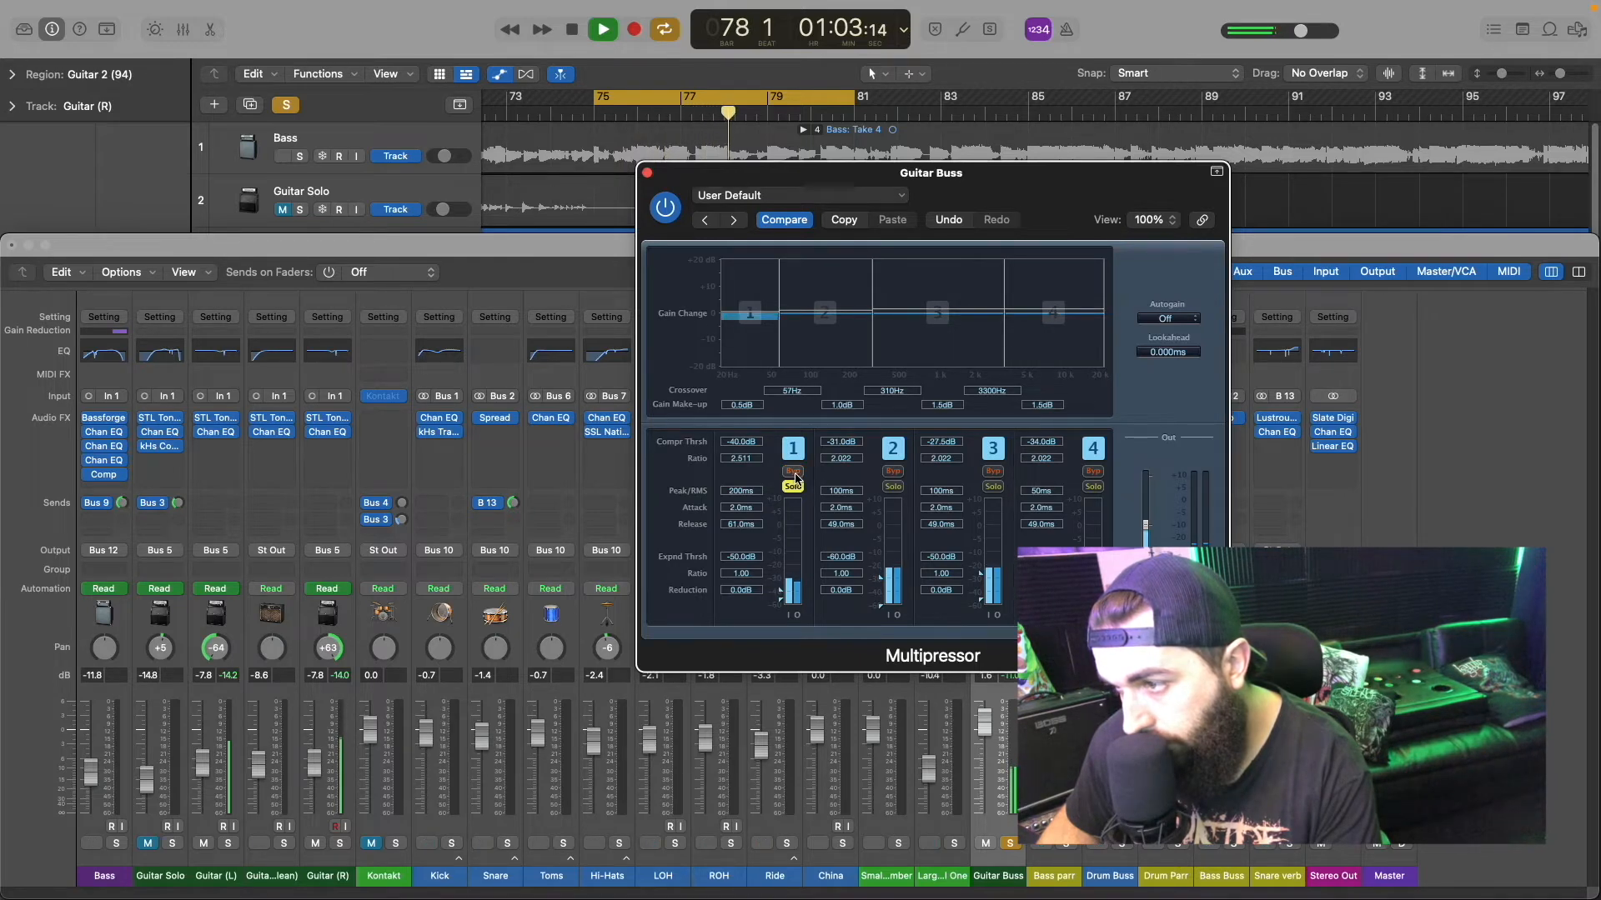
# Step: Set band 1's compression threshold to -35.5 dB, unsolo the band and compare the Multipressor off and on, leaving it on
pyautogui.moveTo(732, 444); pyautogui.dragTo(744, 451)
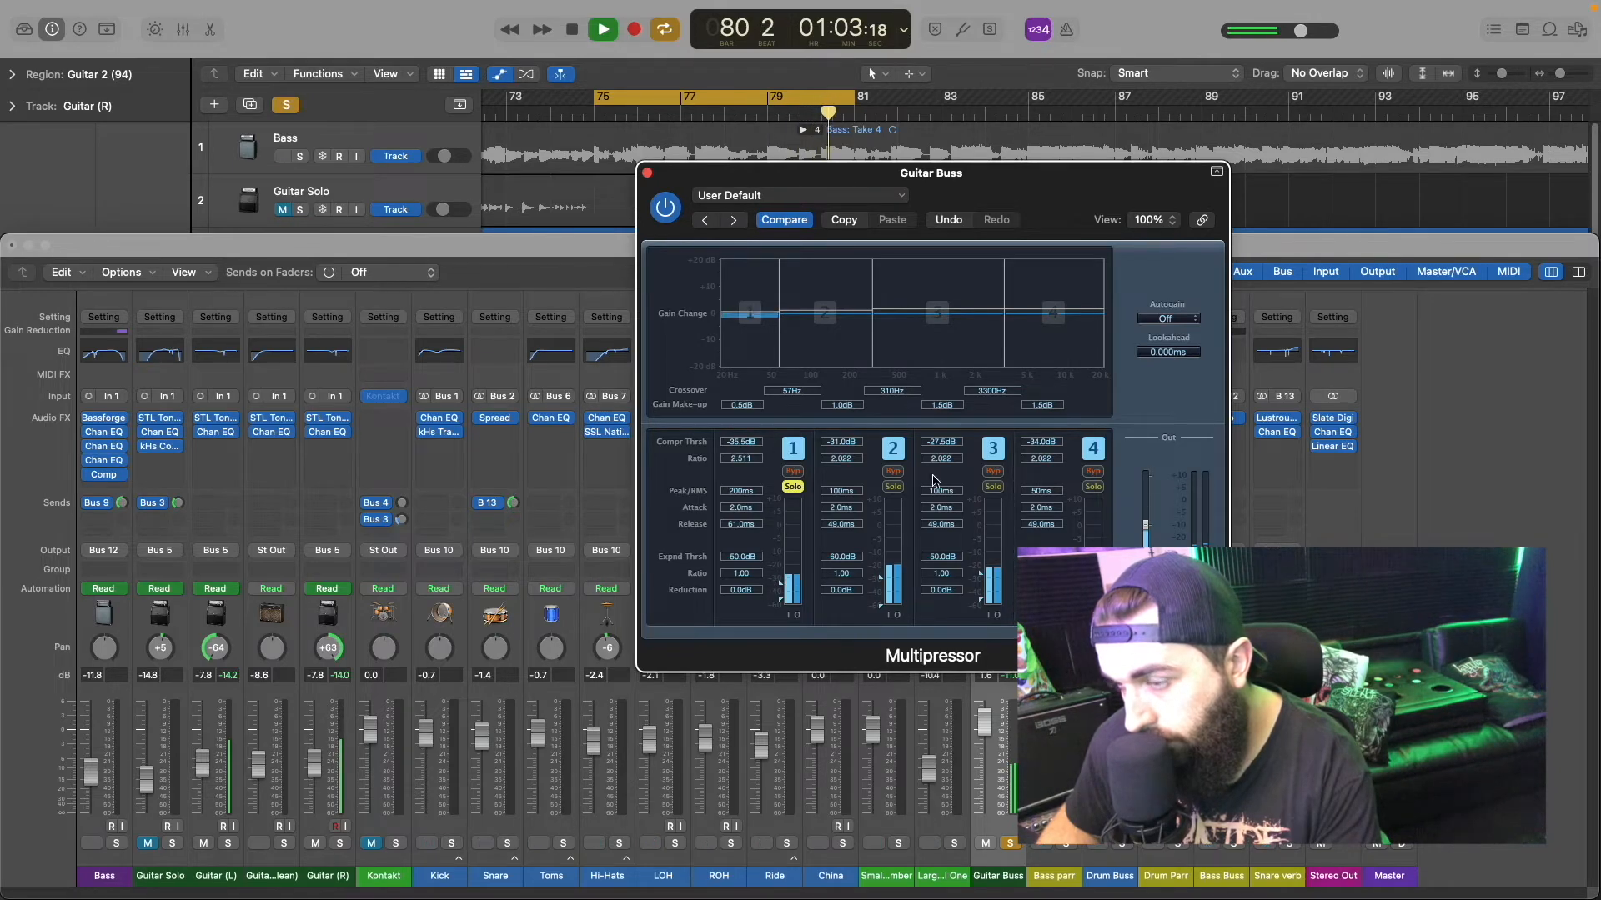
pyautogui.click(793, 484)
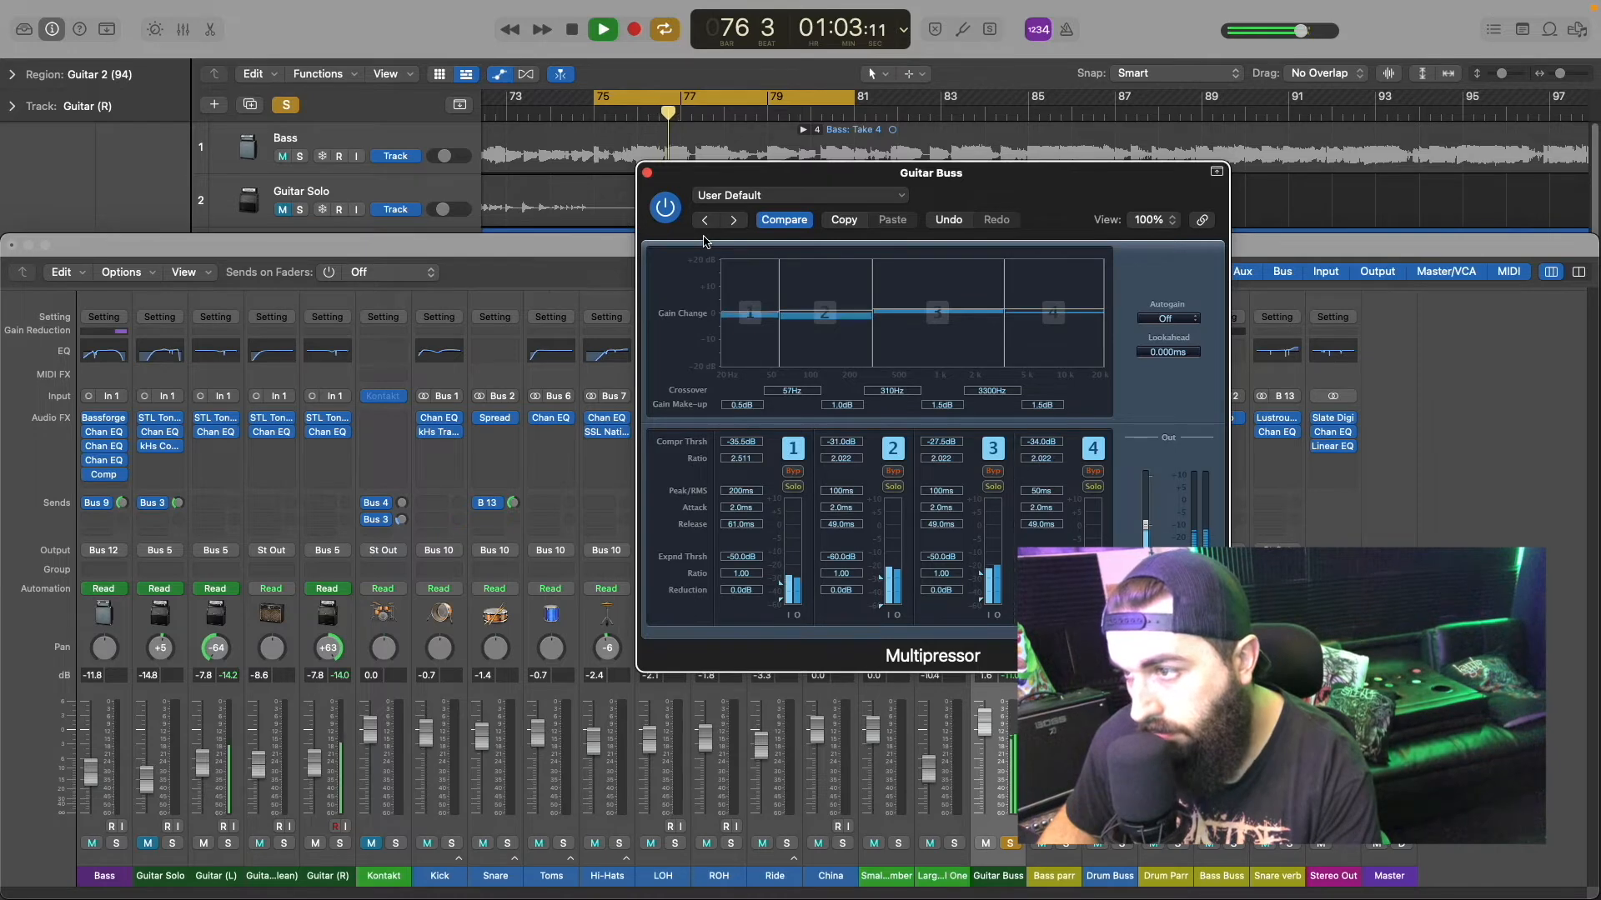
pyautogui.click(672, 215)
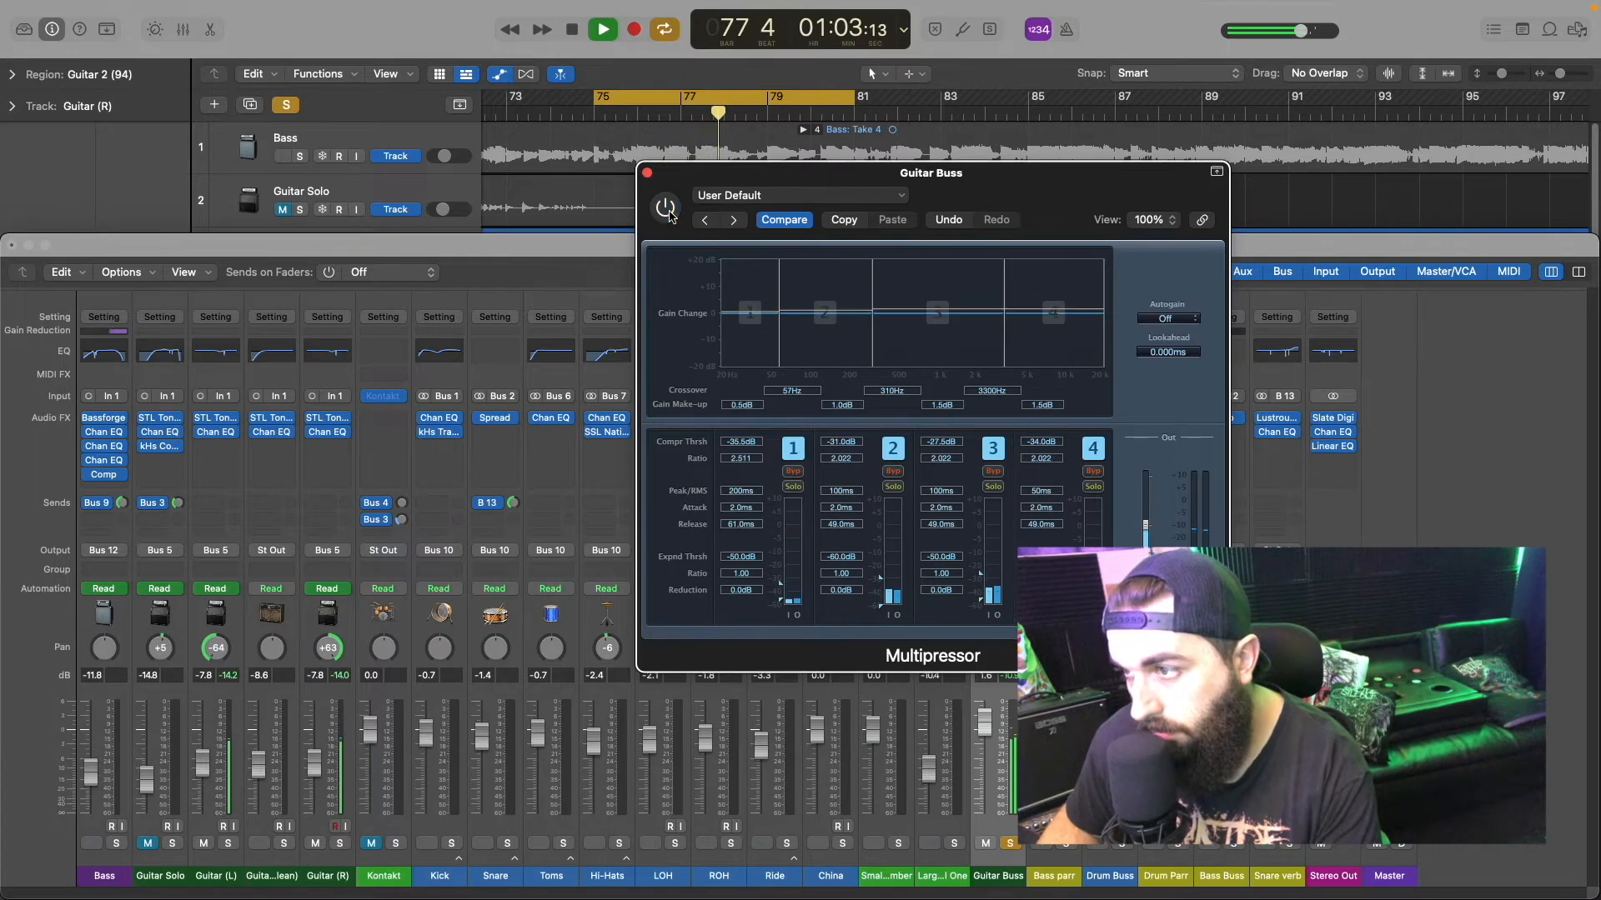
pyautogui.click(673, 216)
pyautogui.press('space')
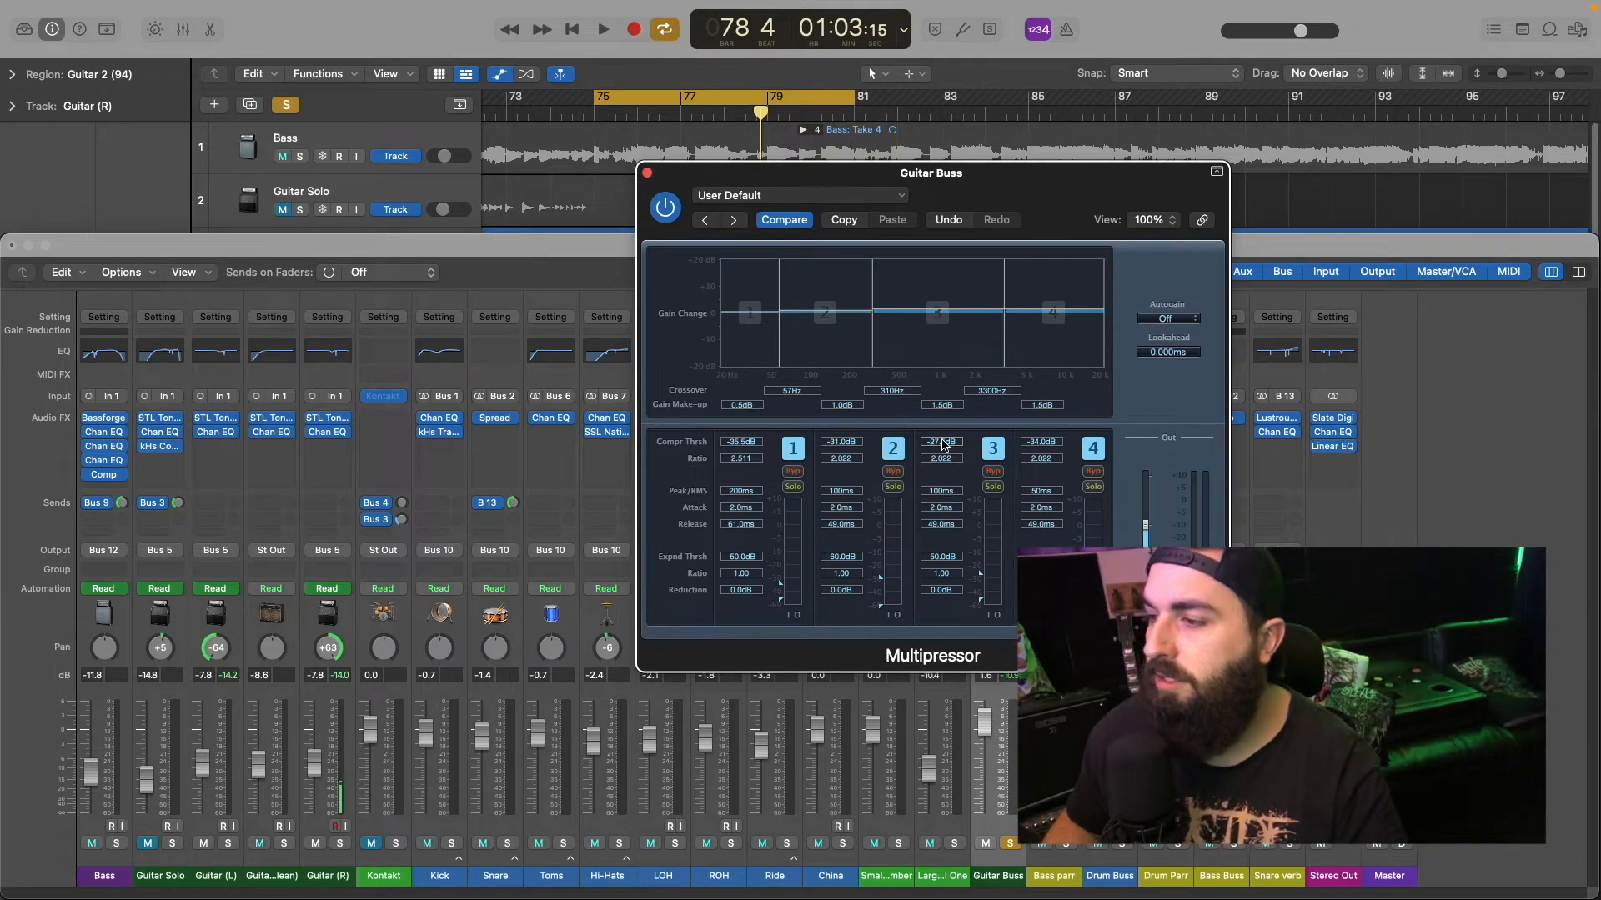
# Step: Set Multipressor band 3's compression threshold to -28.5 dB while listening to the loop, and stop playback
pyautogui.moveTo(946, 445); pyautogui.dragTo(935, 447)
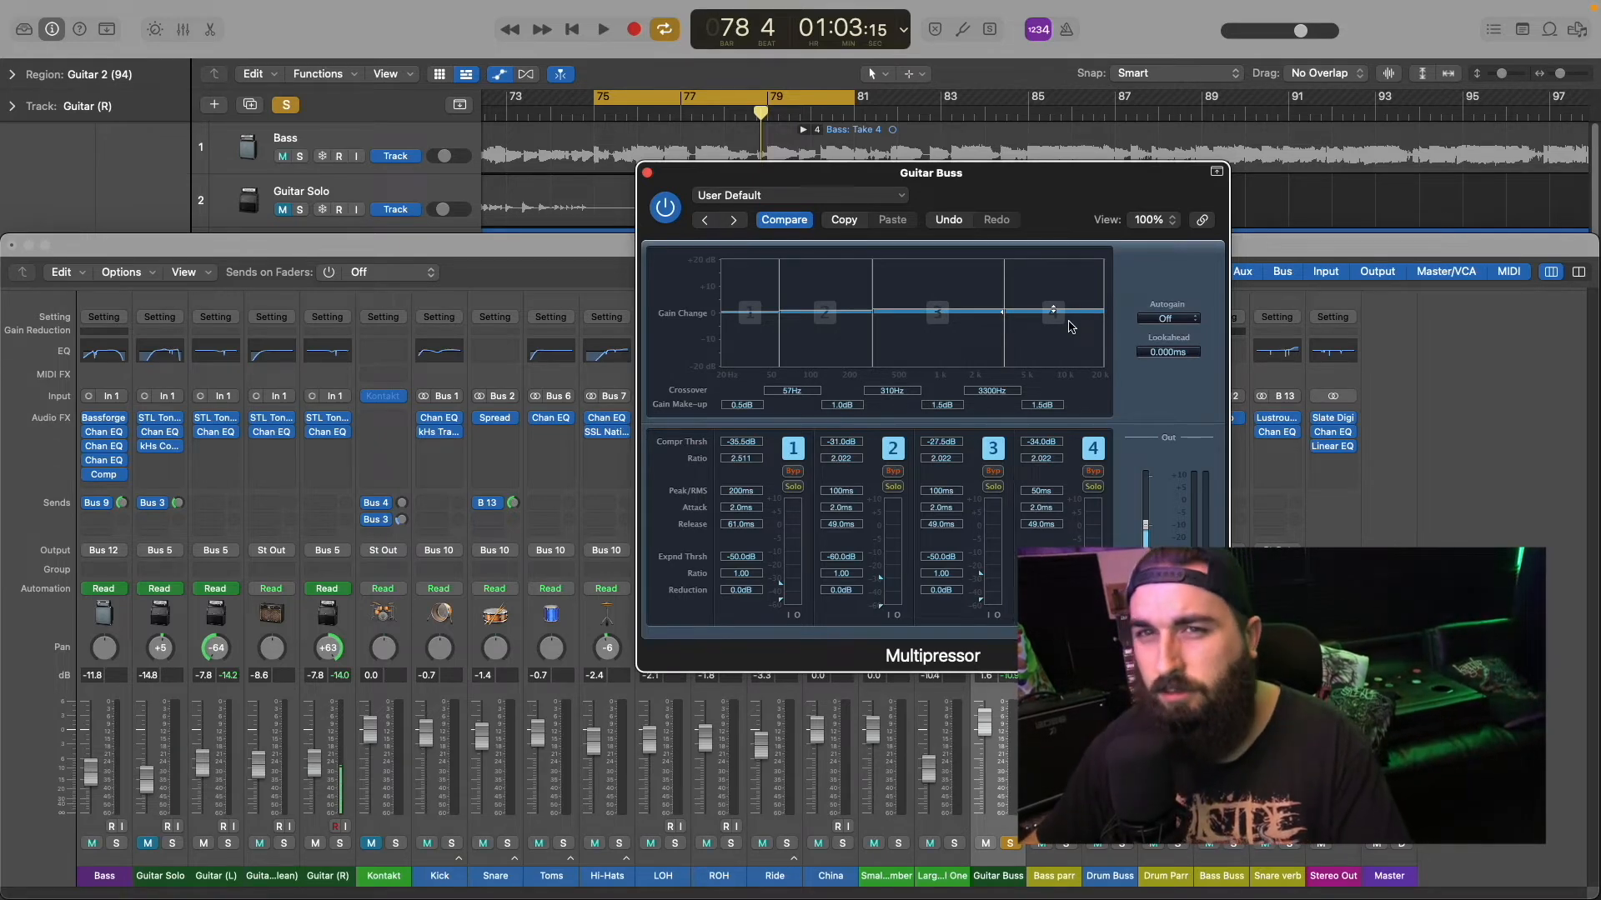
pyautogui.press('space')
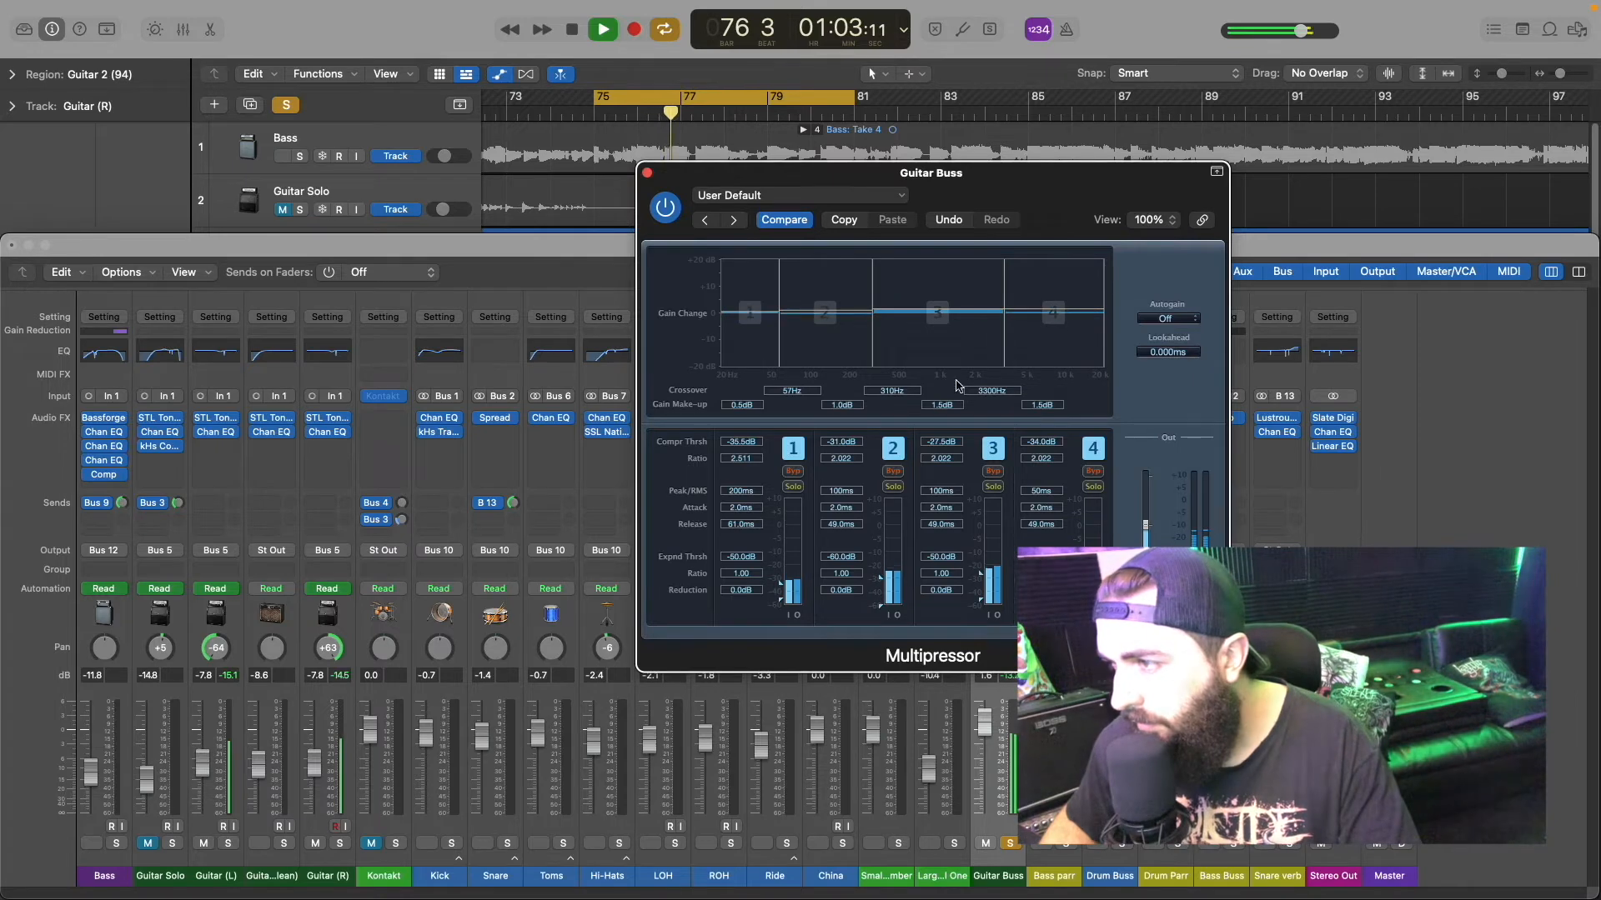
pyautogui.moveTo(937, 439); pyautogui.dragTo(940, 438)
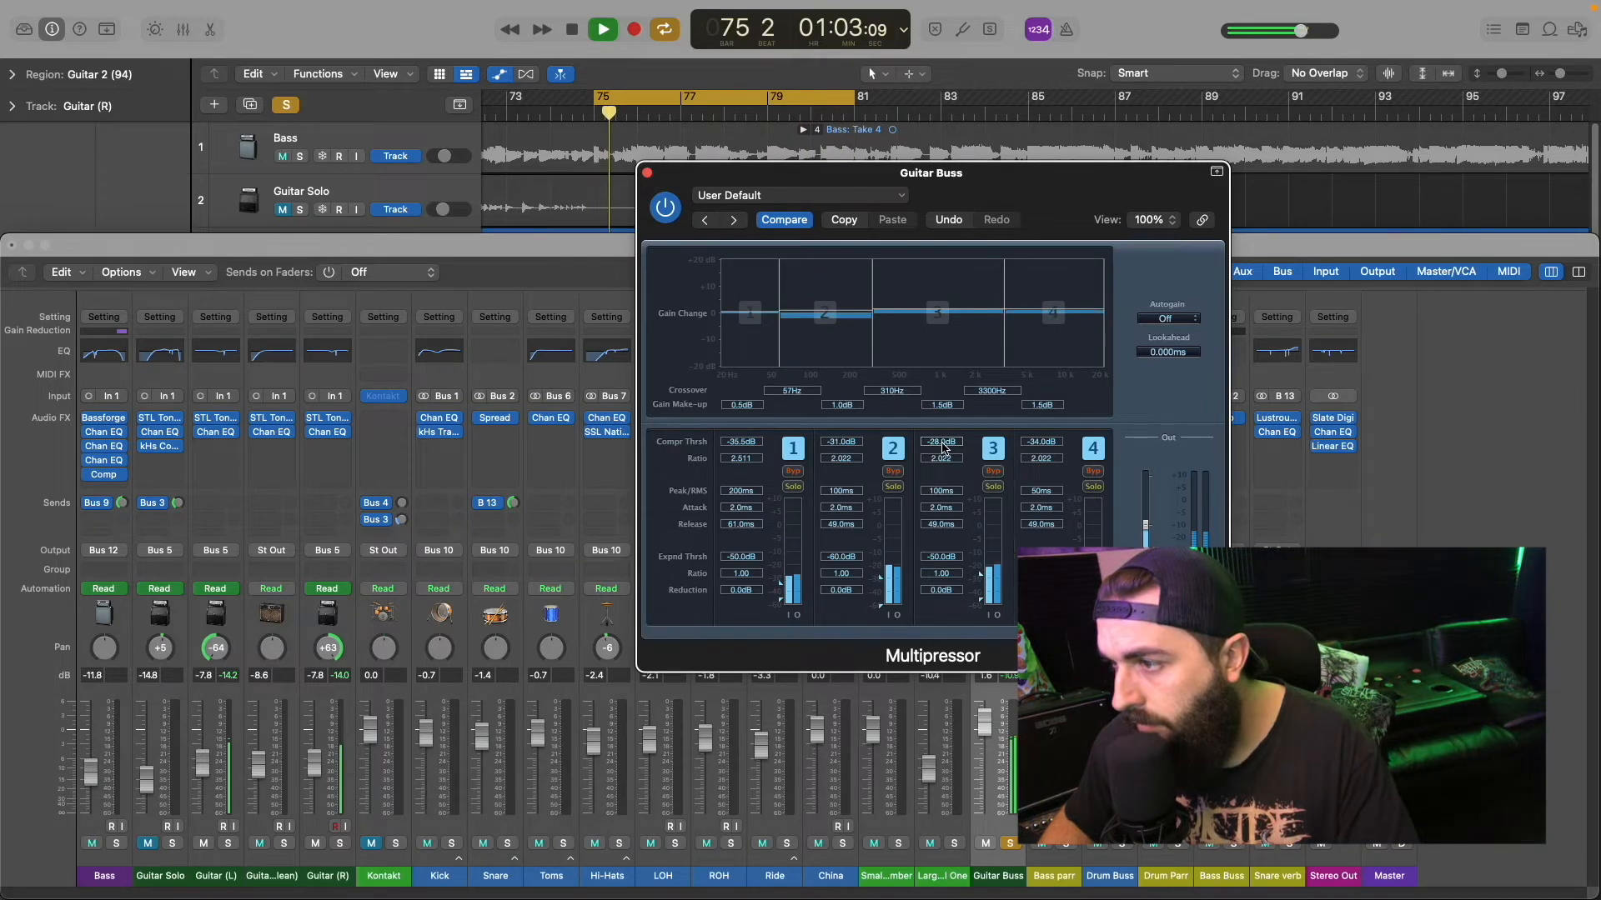
pyautogui.moveTo(942, 447); pyautogui.dragTo(942, 448)
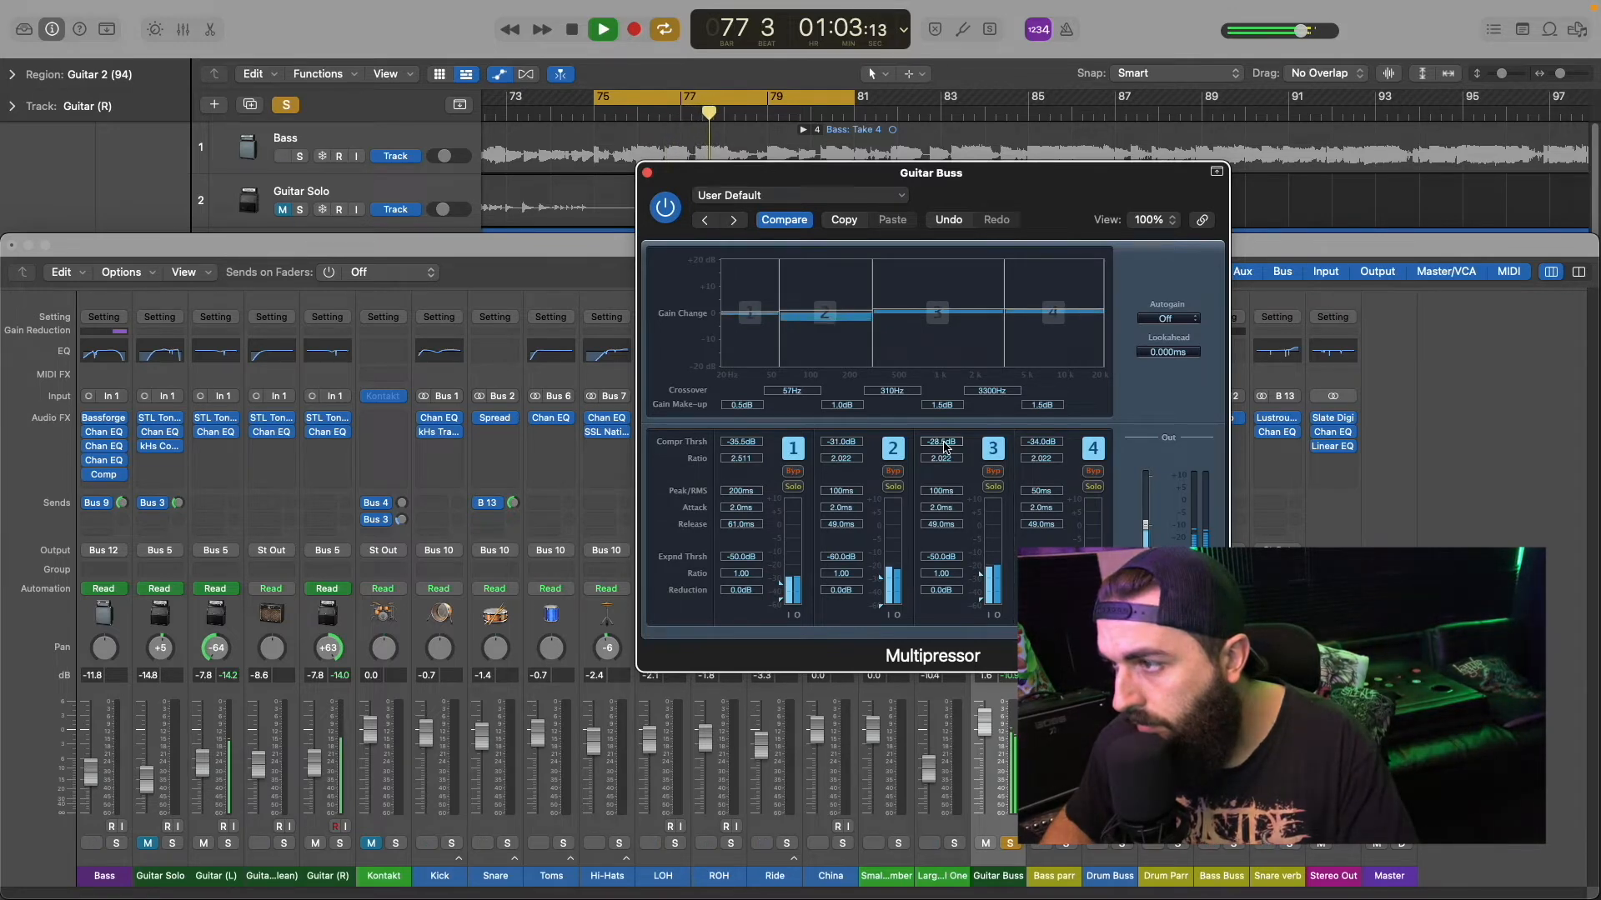
pyautogui.press('space')
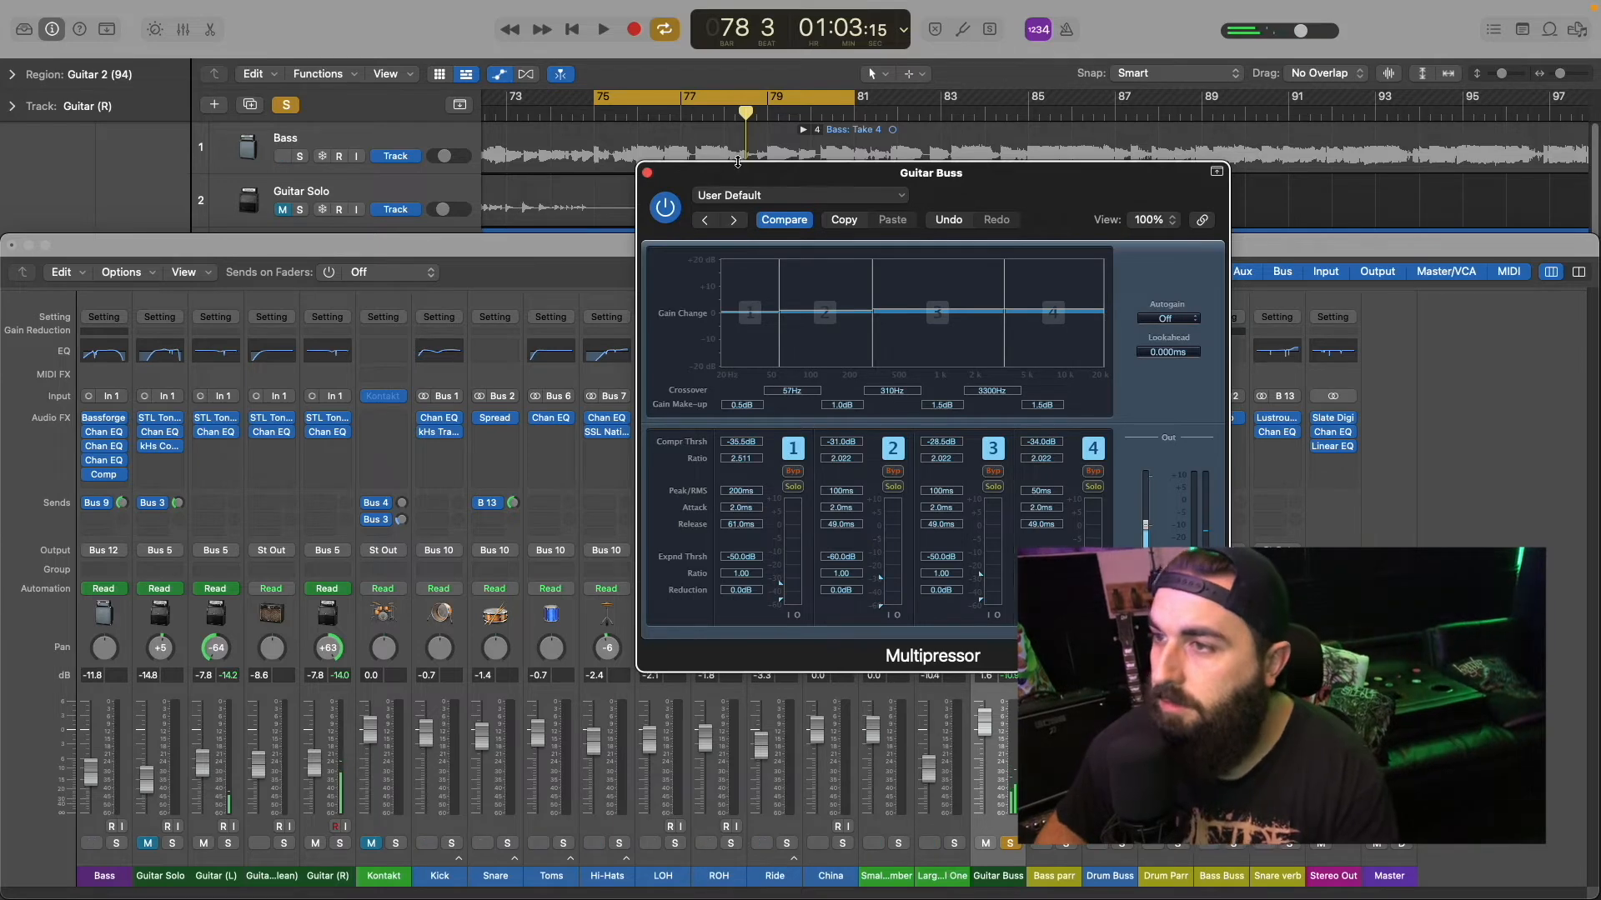
# Step: Close the Multipressor and return to the full mix by unsoloing the Guitar Buss and unmuting Guitar Solo
pyautogui.click(647, 172)
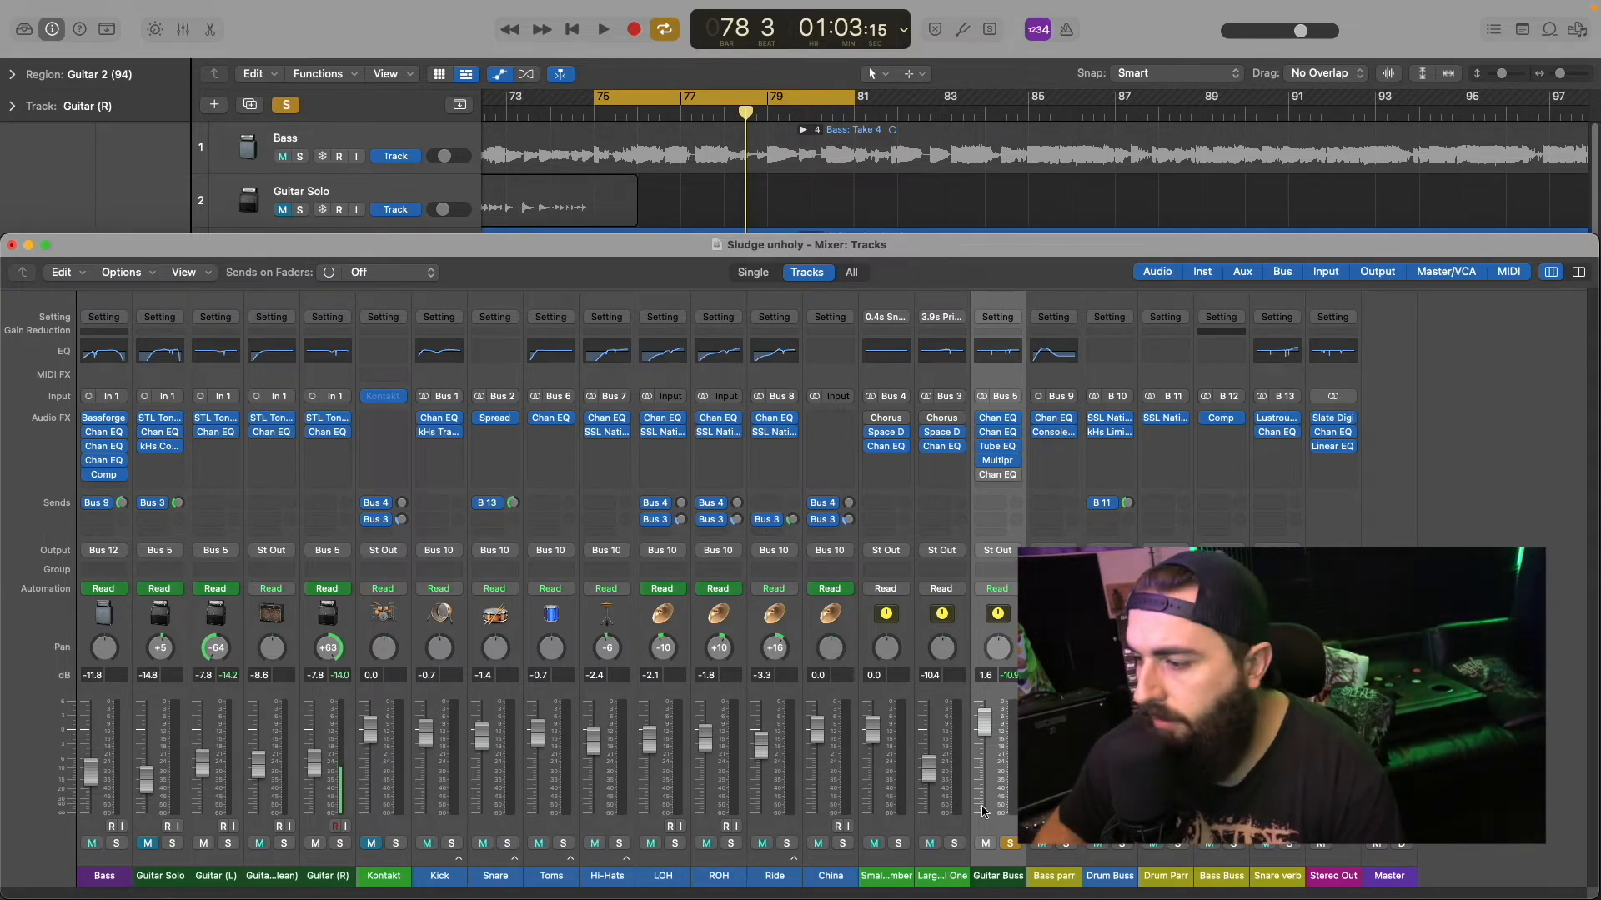
pyautogui.click(1009, 844)
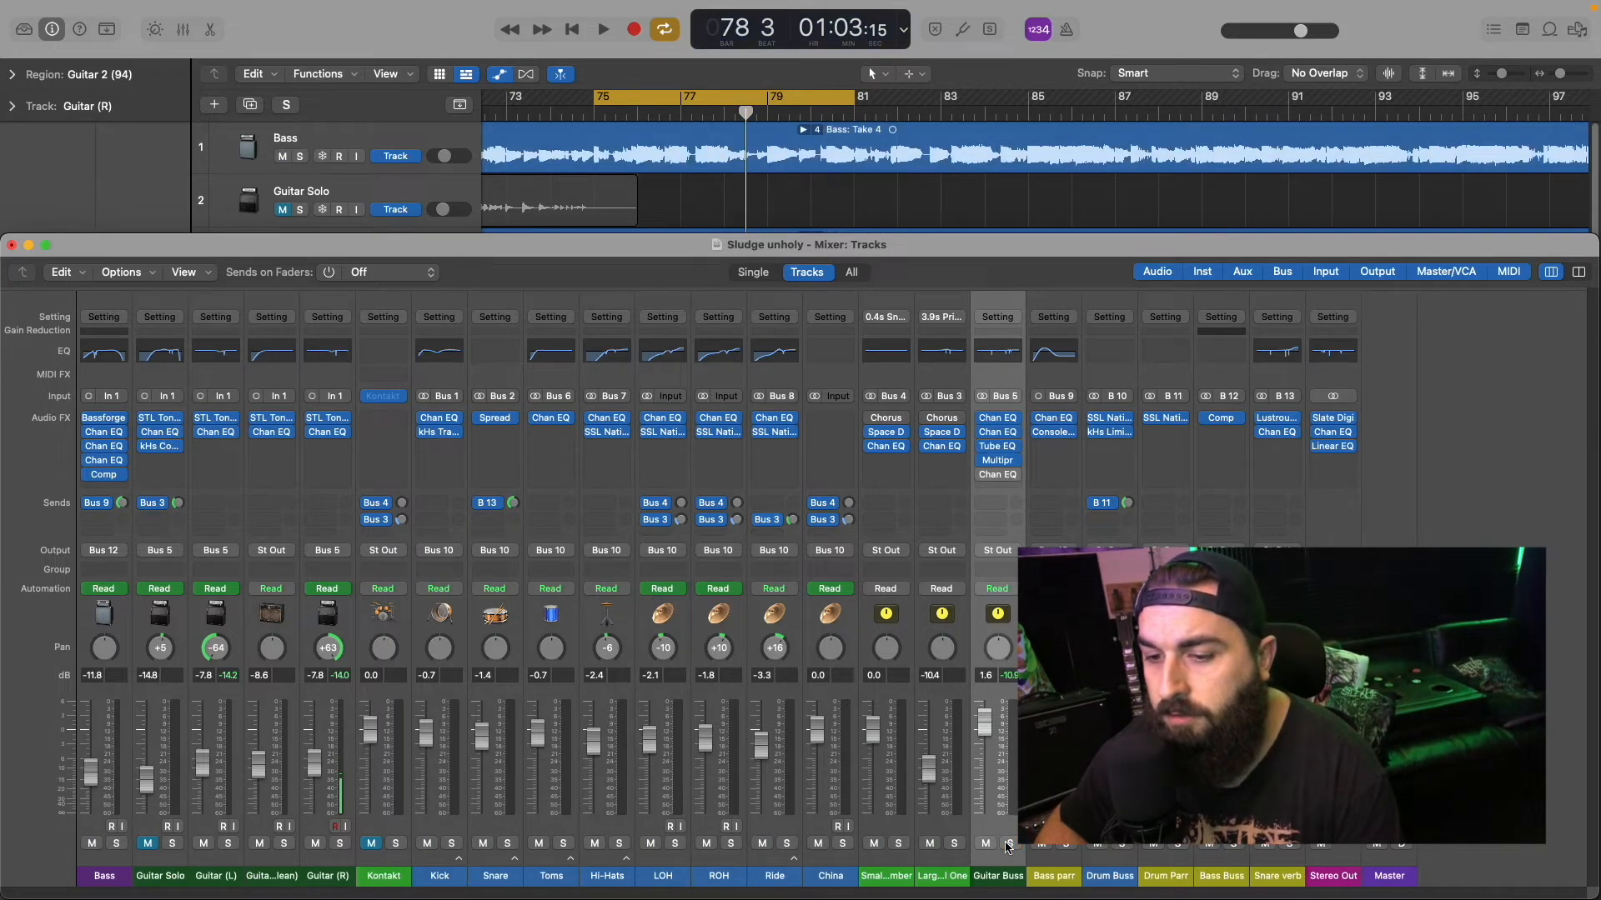
pyautogui.click(148, 843)
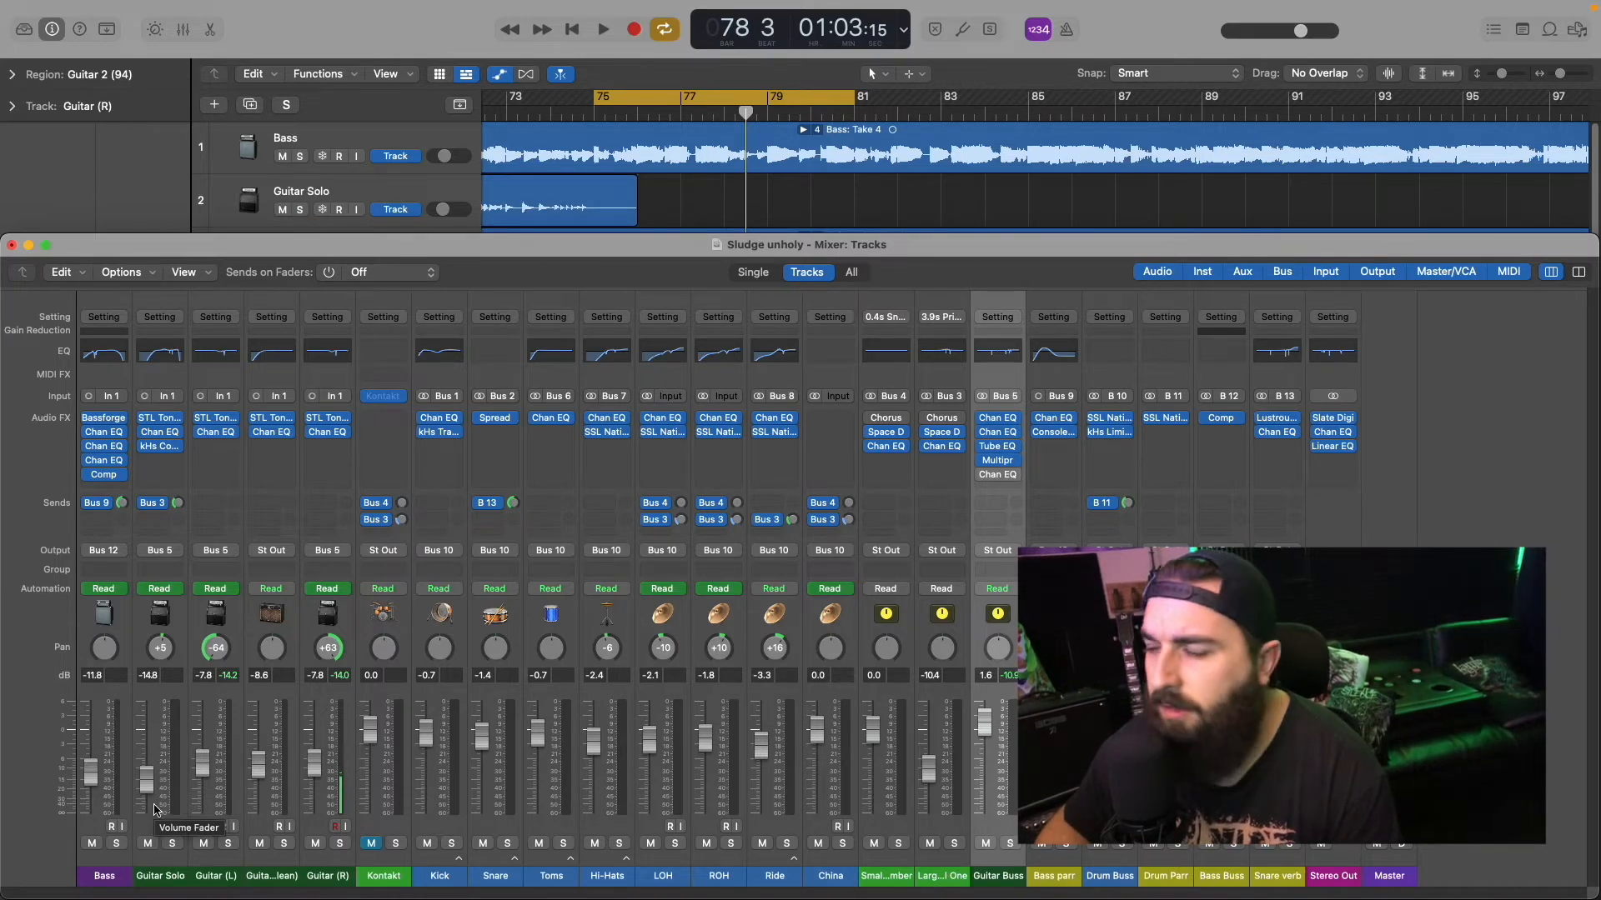
# Step: Raise the Guitar Buss fader to 2.1 dB while listening to the full mix, and stop playback
pyautogui.press('space')
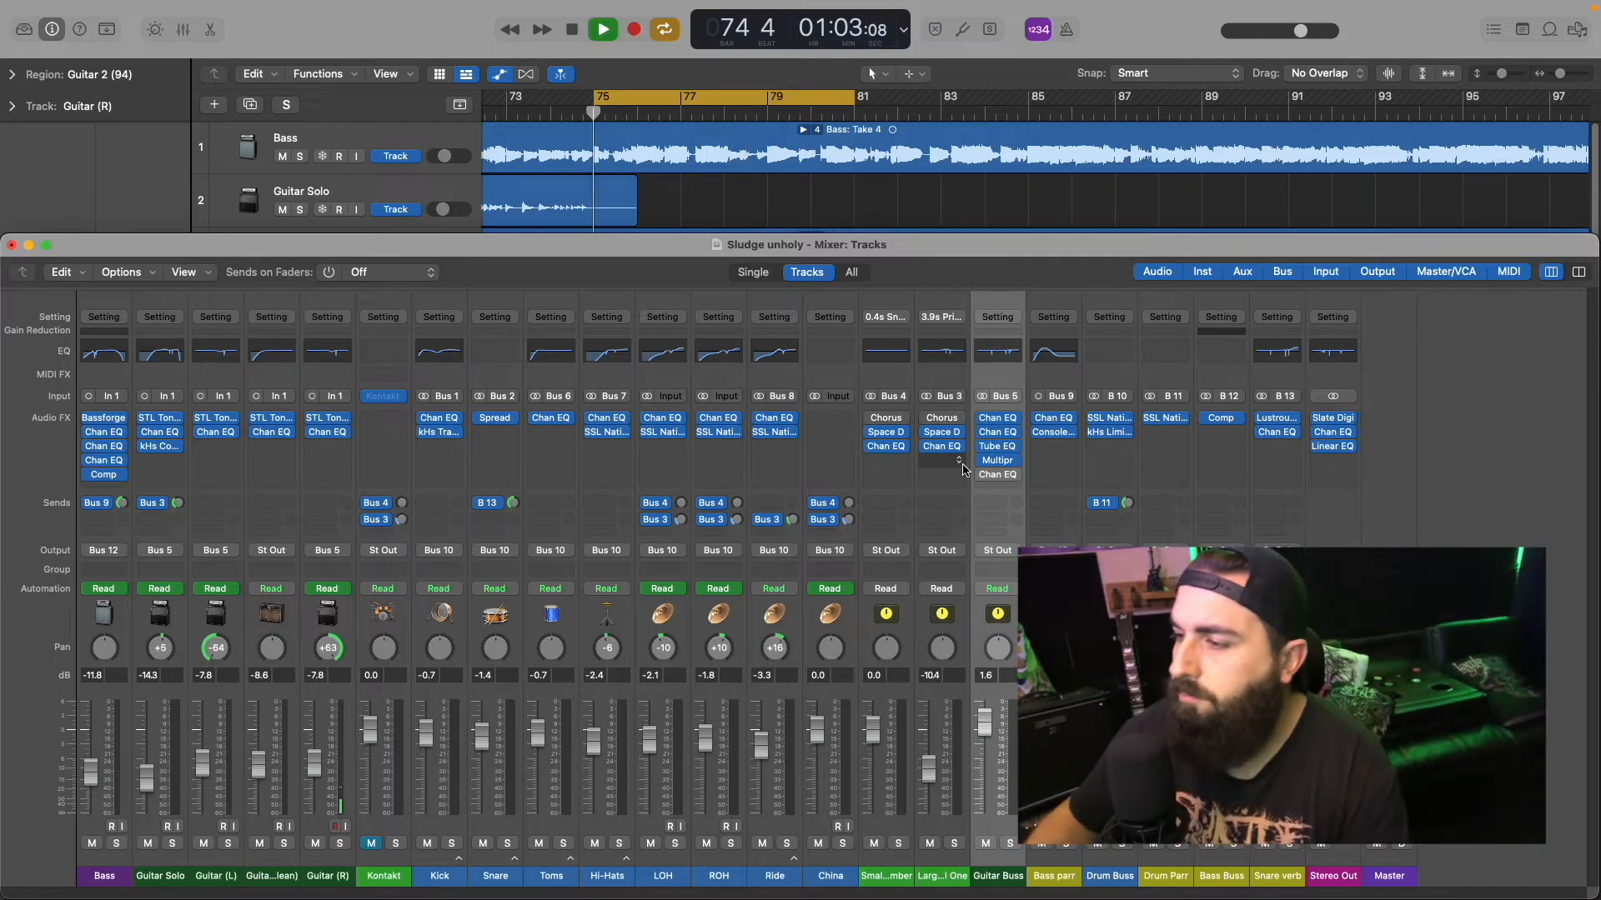
pyautogui.moveTo(982, 466)
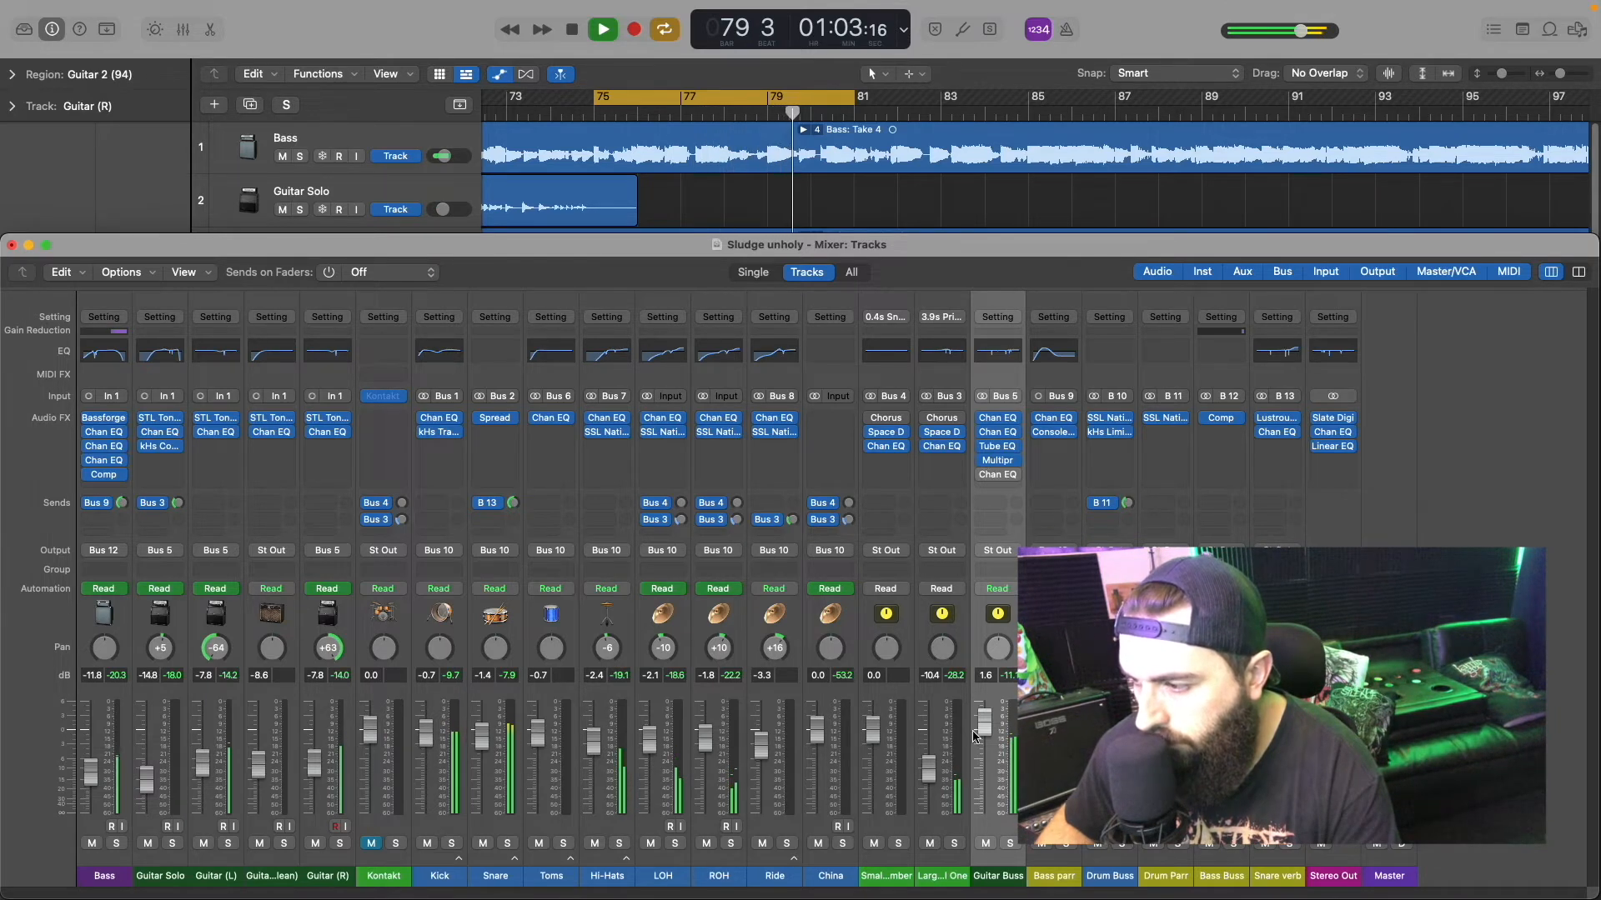
pyautogui.moveTo(985, 724); pyautogui.dragTo(985, 722)
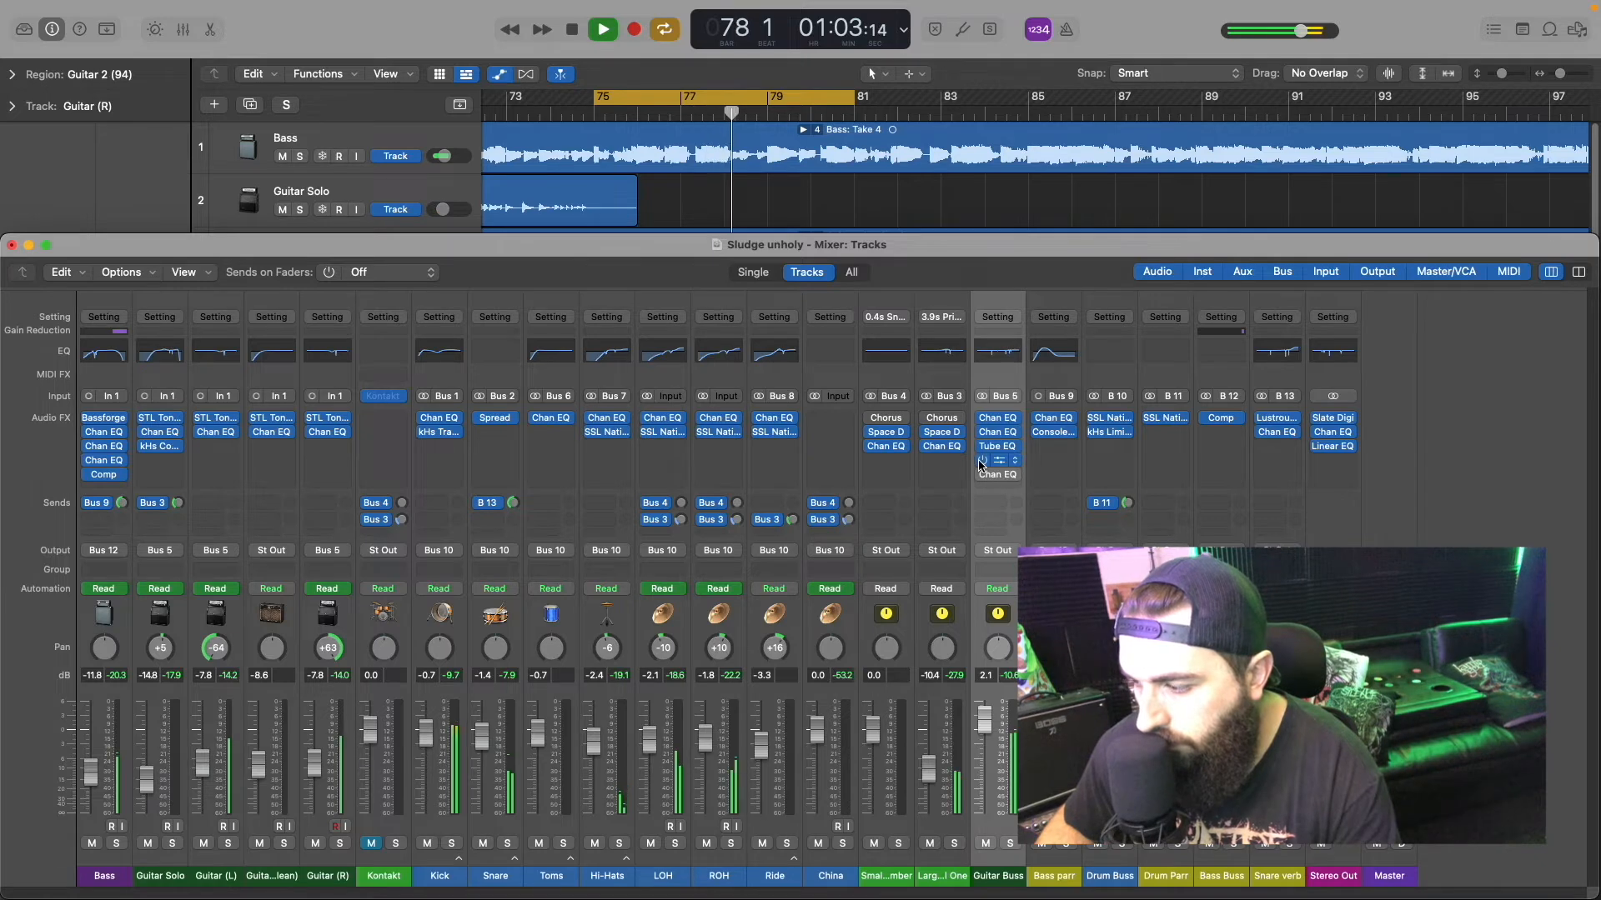
pyautogui.press('space')
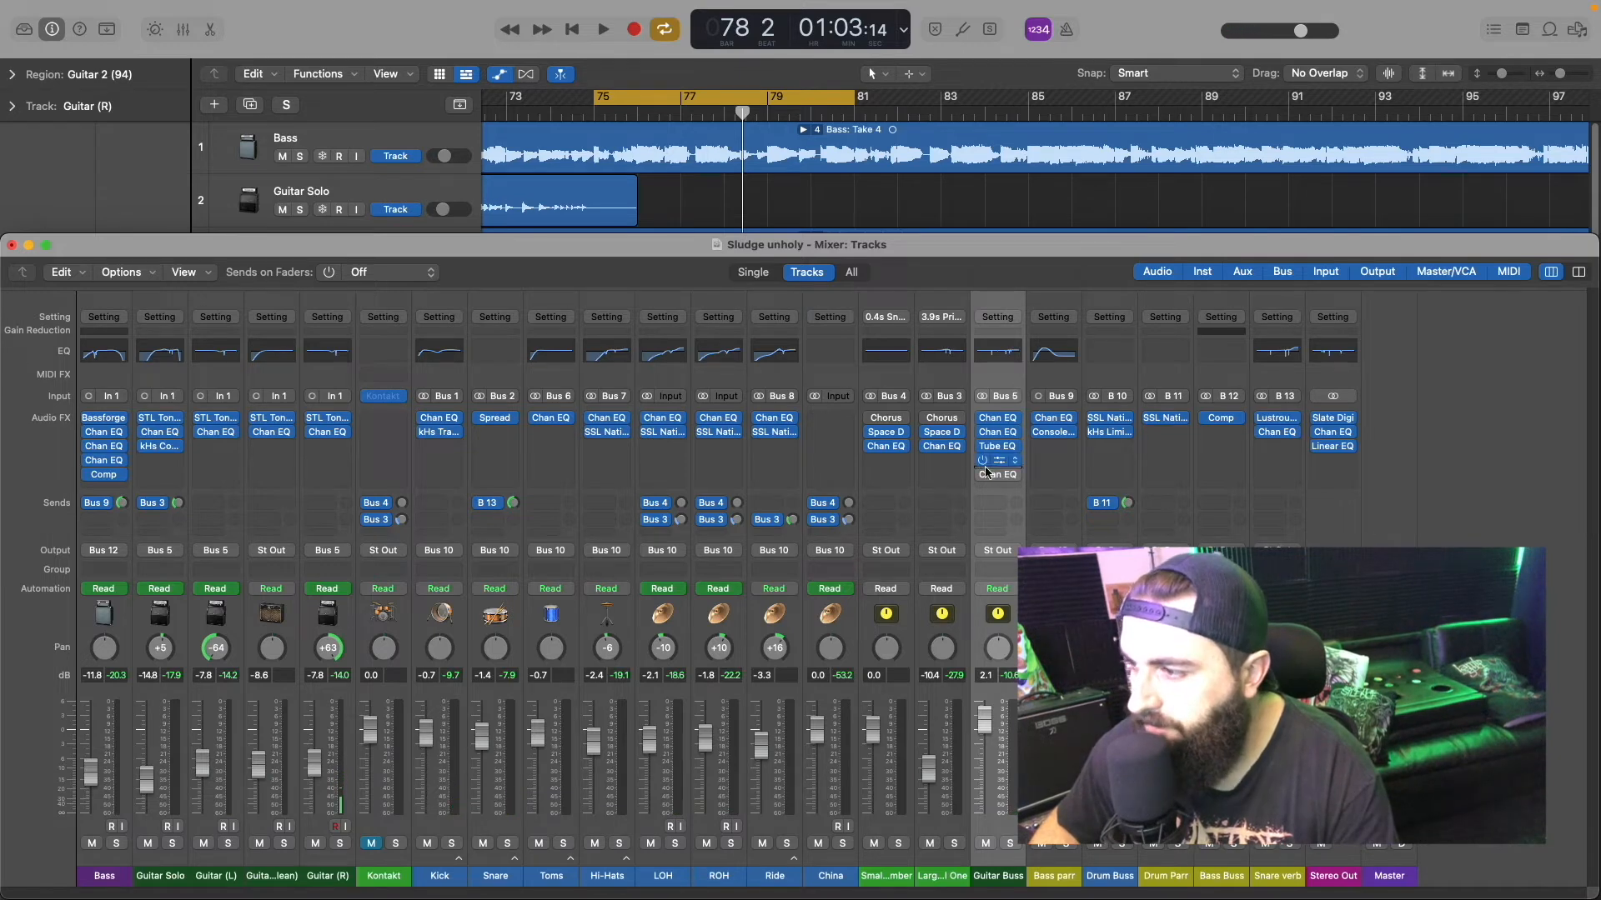
# Step: Solo the Guitar Buss, compare its last Channel EQ bypassed and active over the loop, leave it on and close it
pyautogui.click(1010, 844)
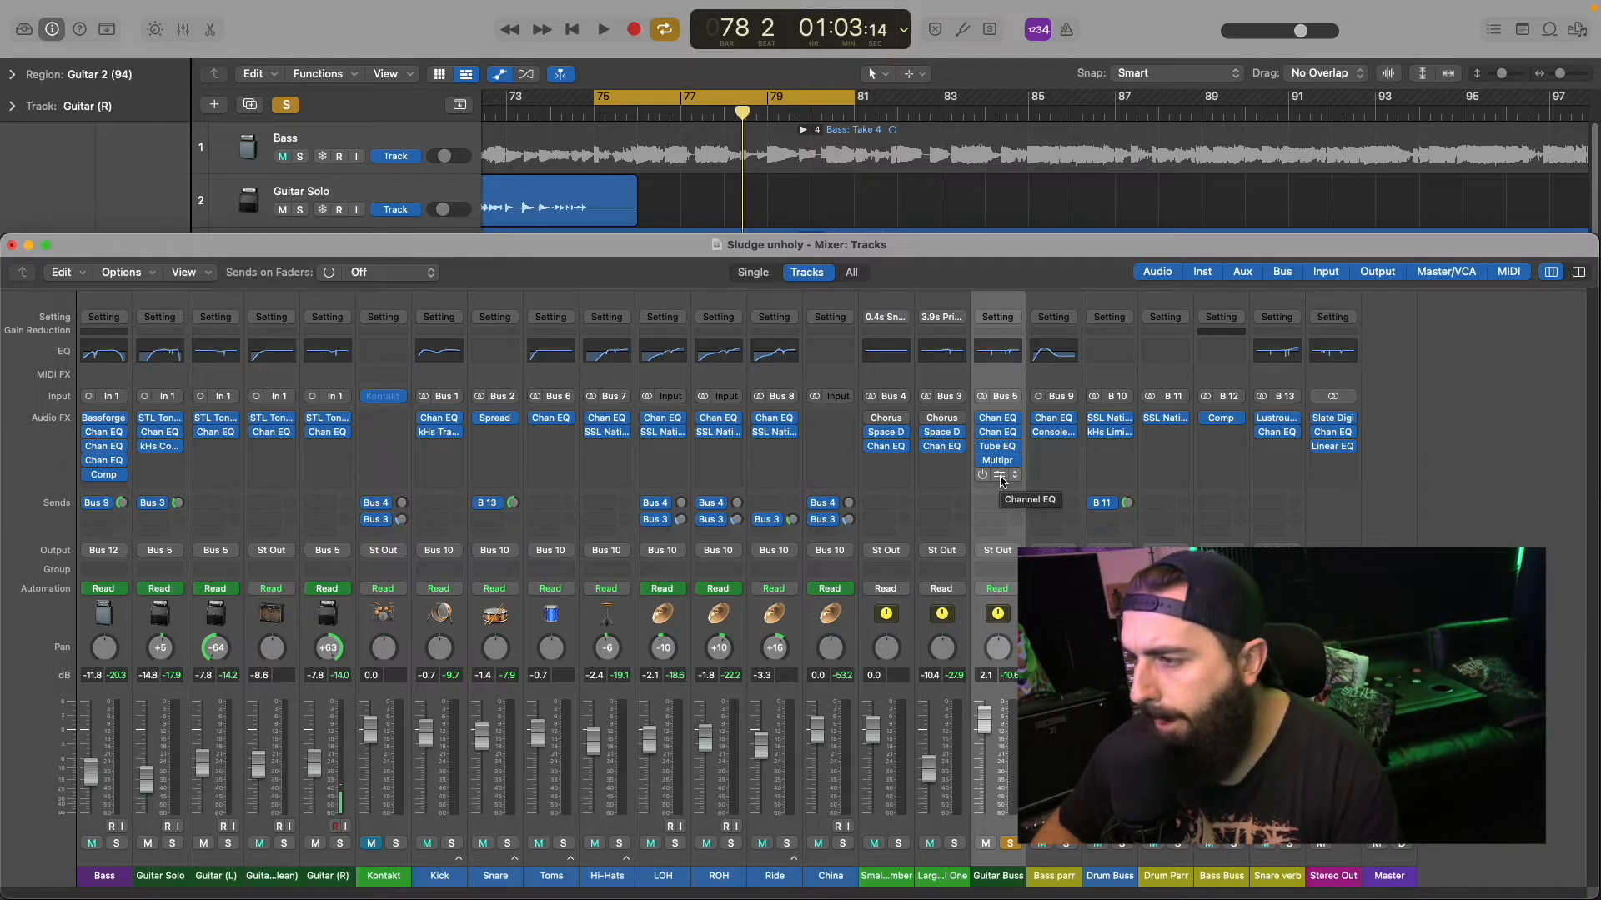
pyautogui.click(999, 477)
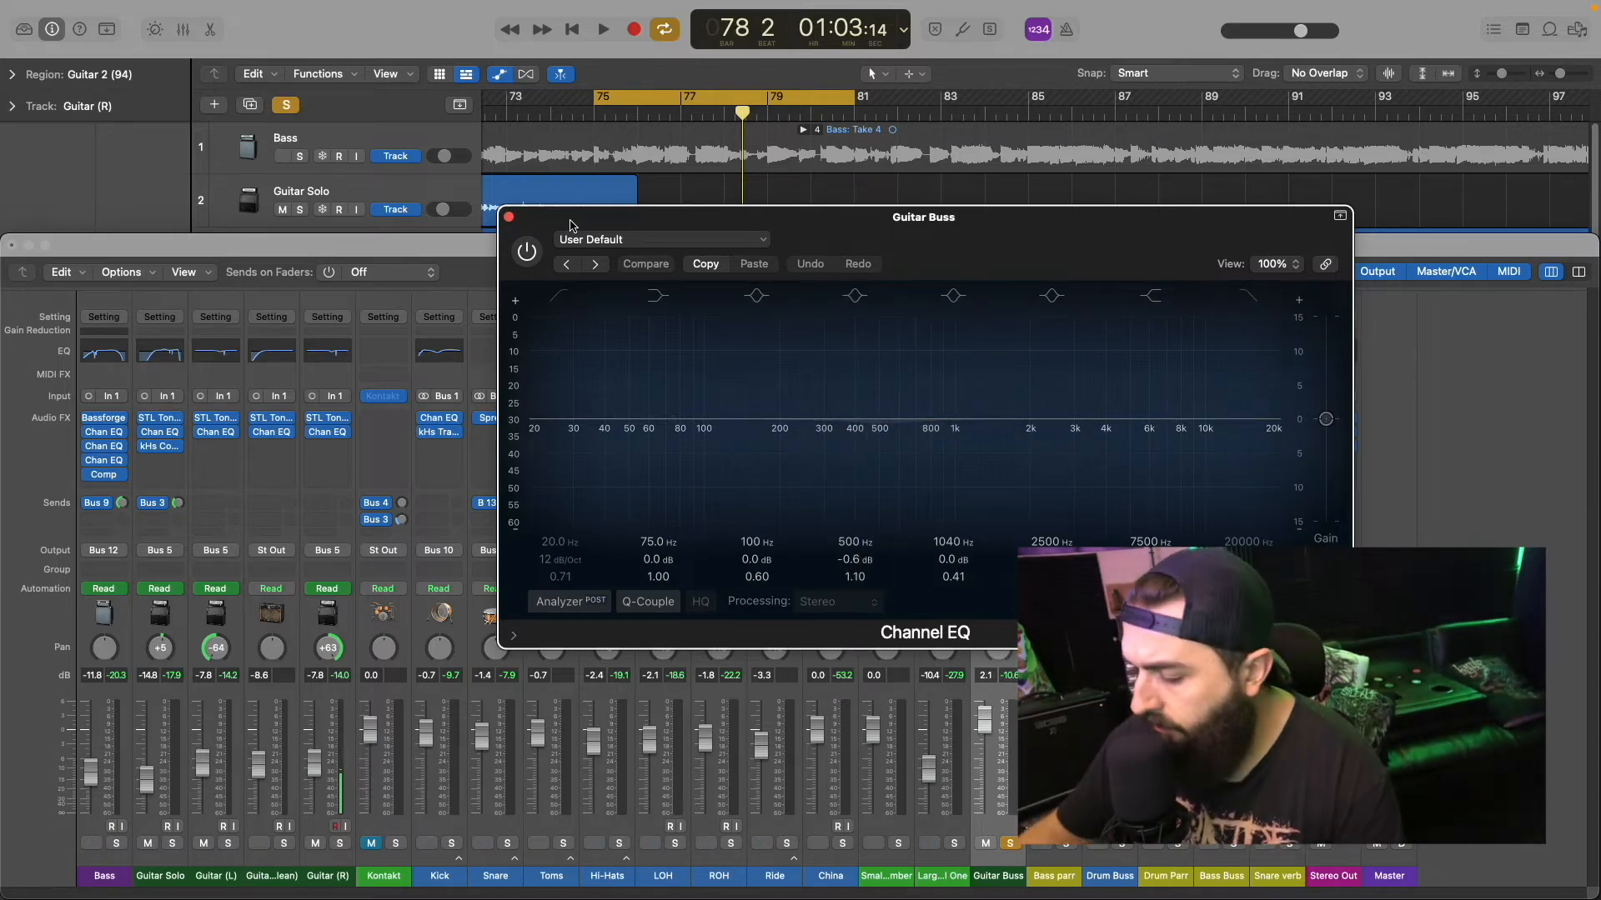
pyautogui.press('space')
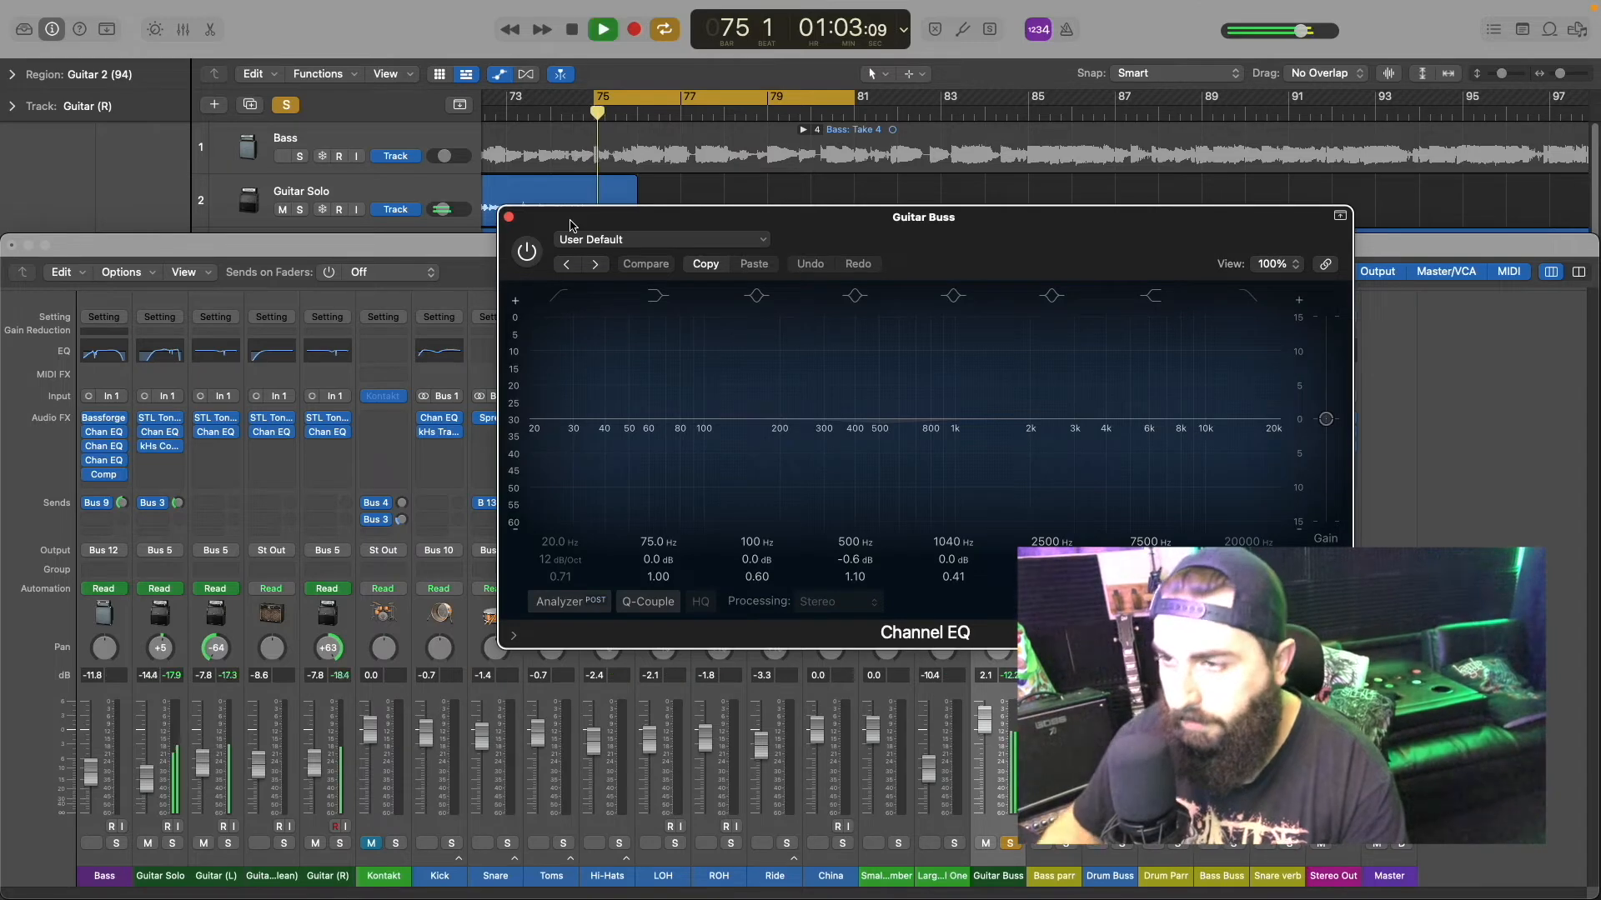
pyautogui.click(535, 258)
pyautogui.click(534, 257)
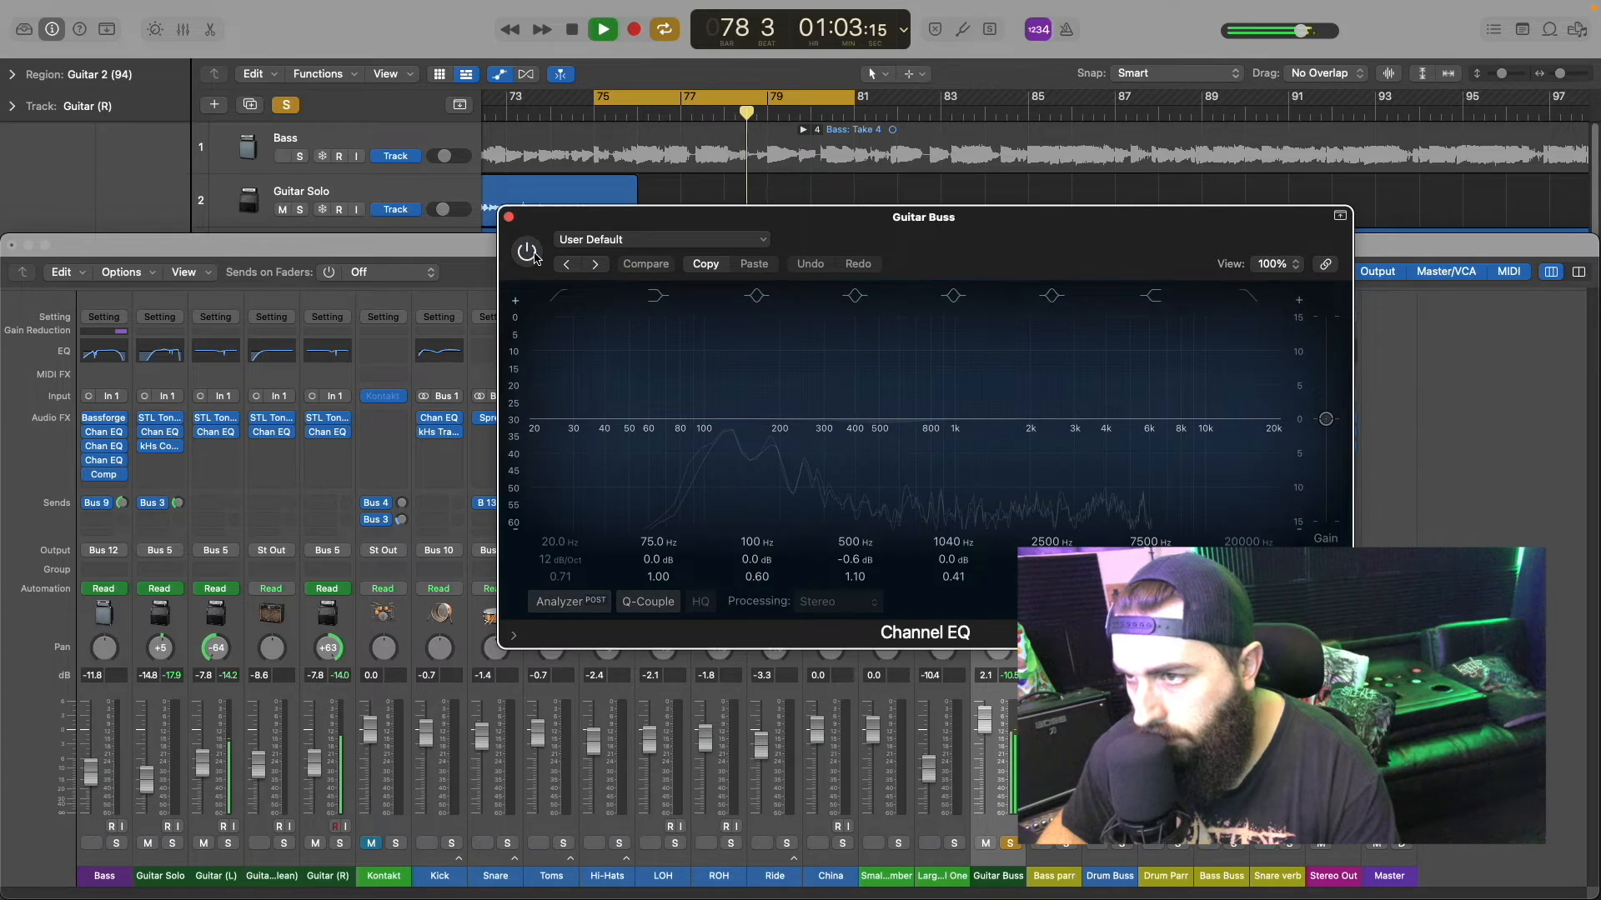
pyautogui.click(535, 258)
pyautogui.press('space')
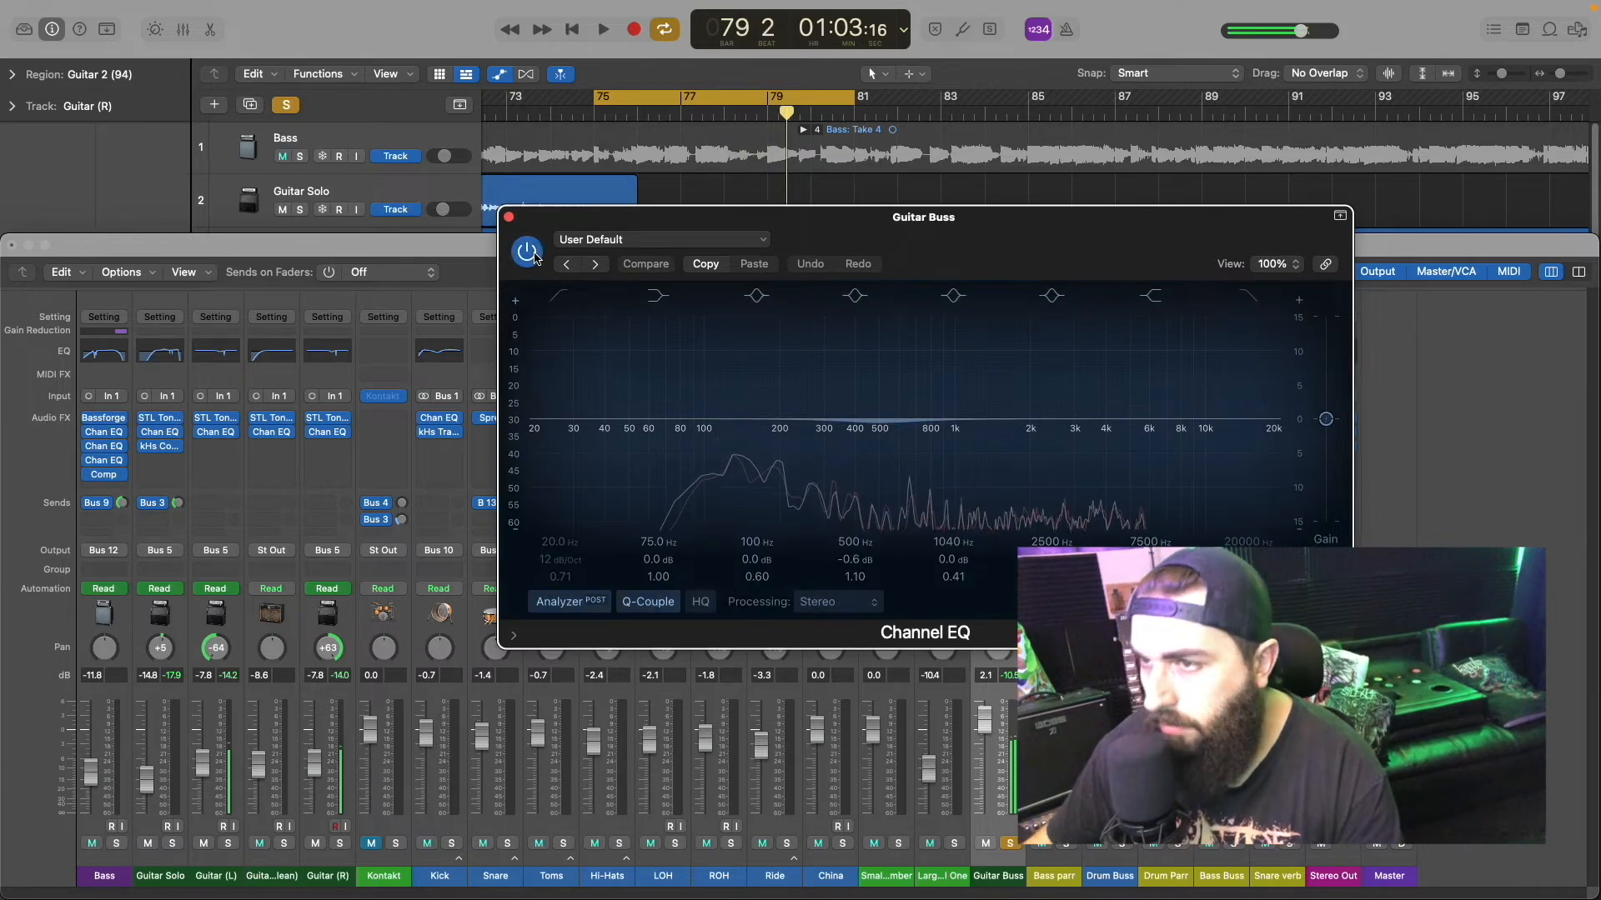
pyautogui.click(508, 218)
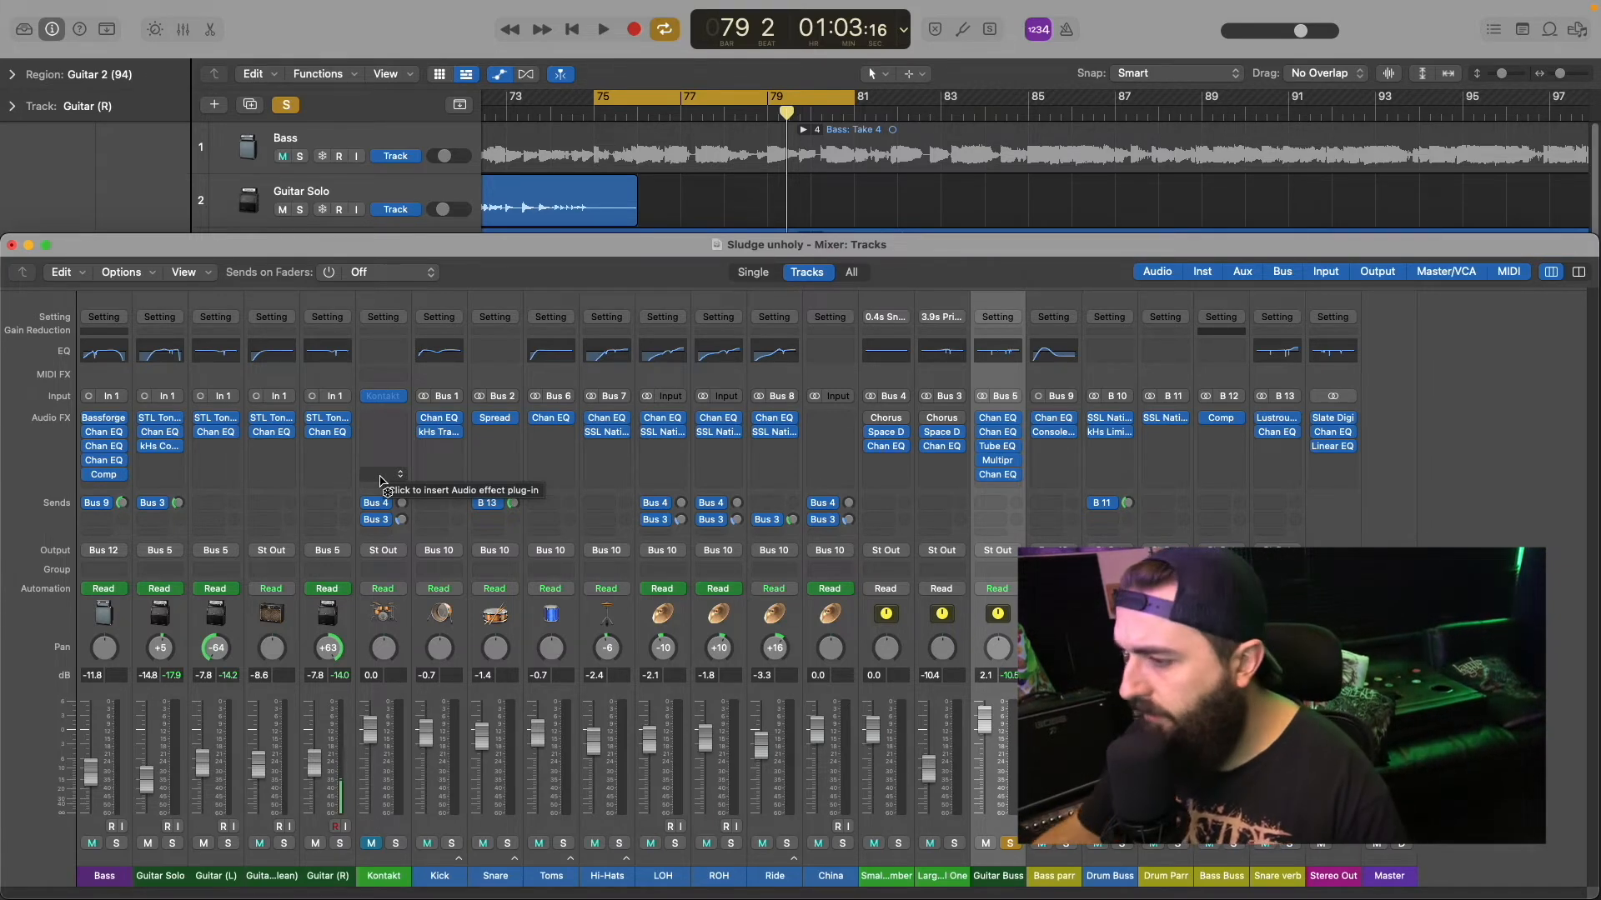
# Step: Unsolo the Guitar Buss, play the full mix briefly and lower the main Snare fader to -2.0 dB
pyautogui.click(1010, 844)
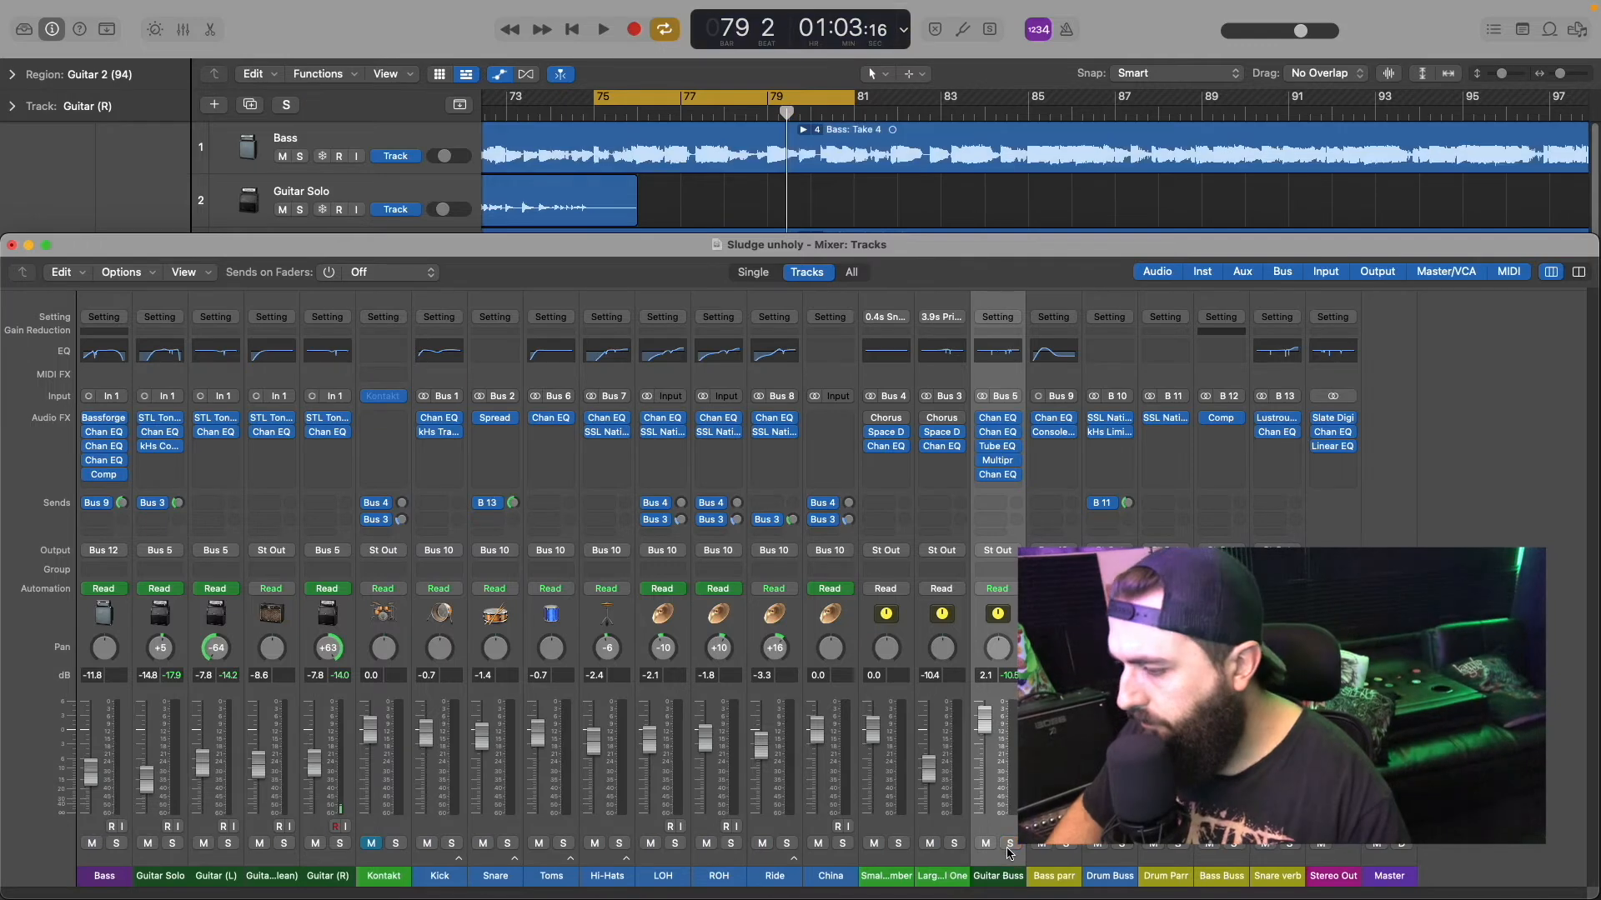
pyautogui.press('space')
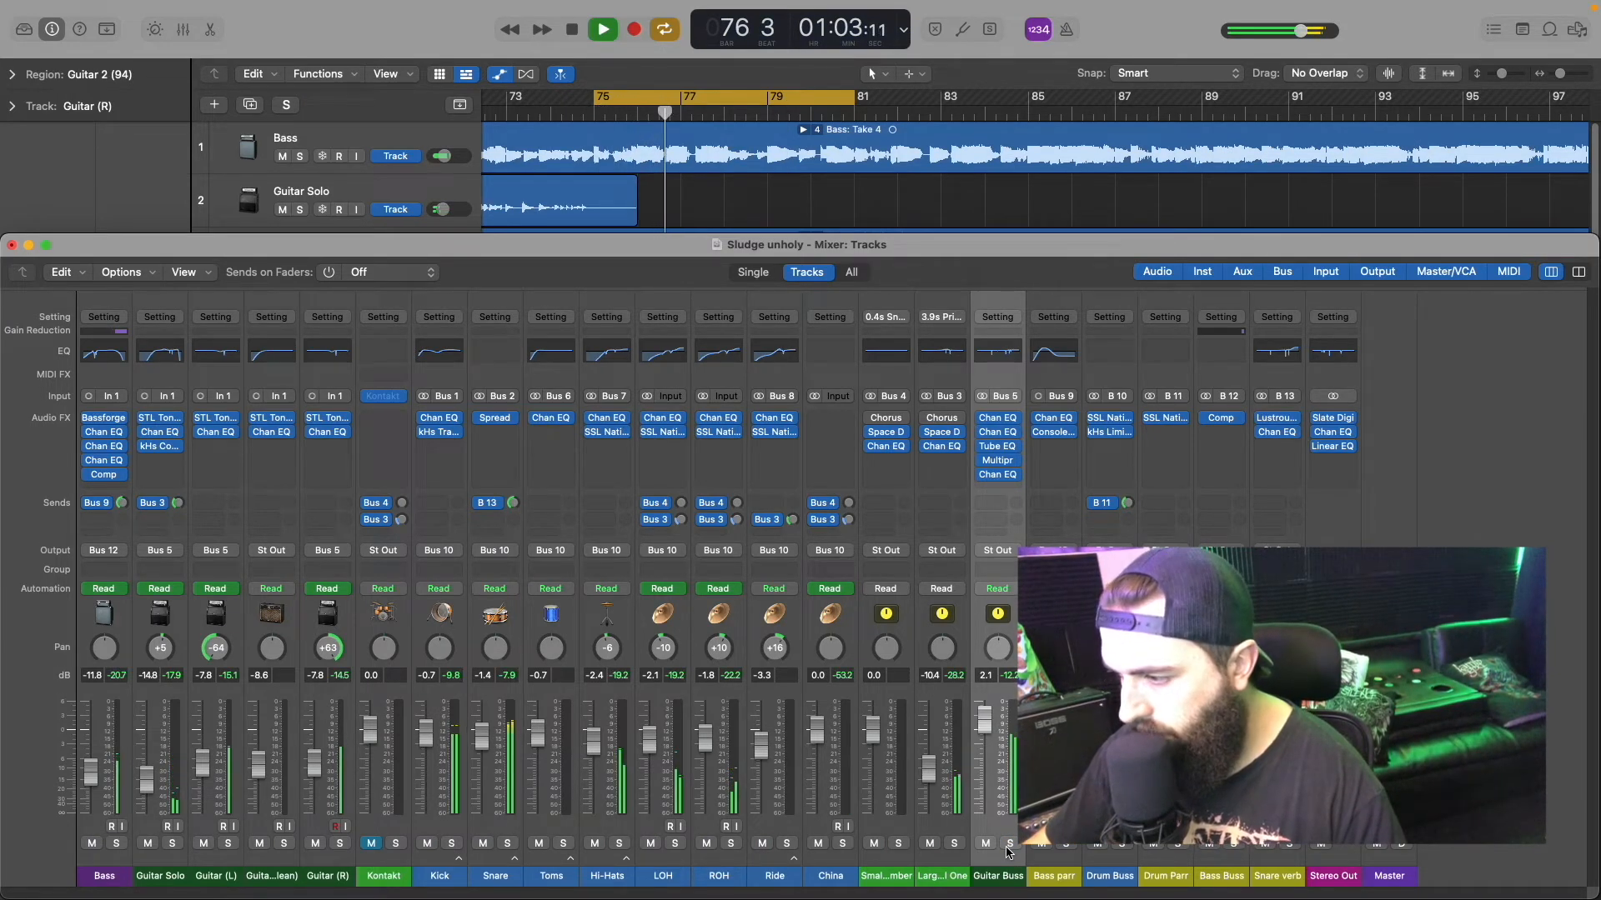
pyautogui.press('space')
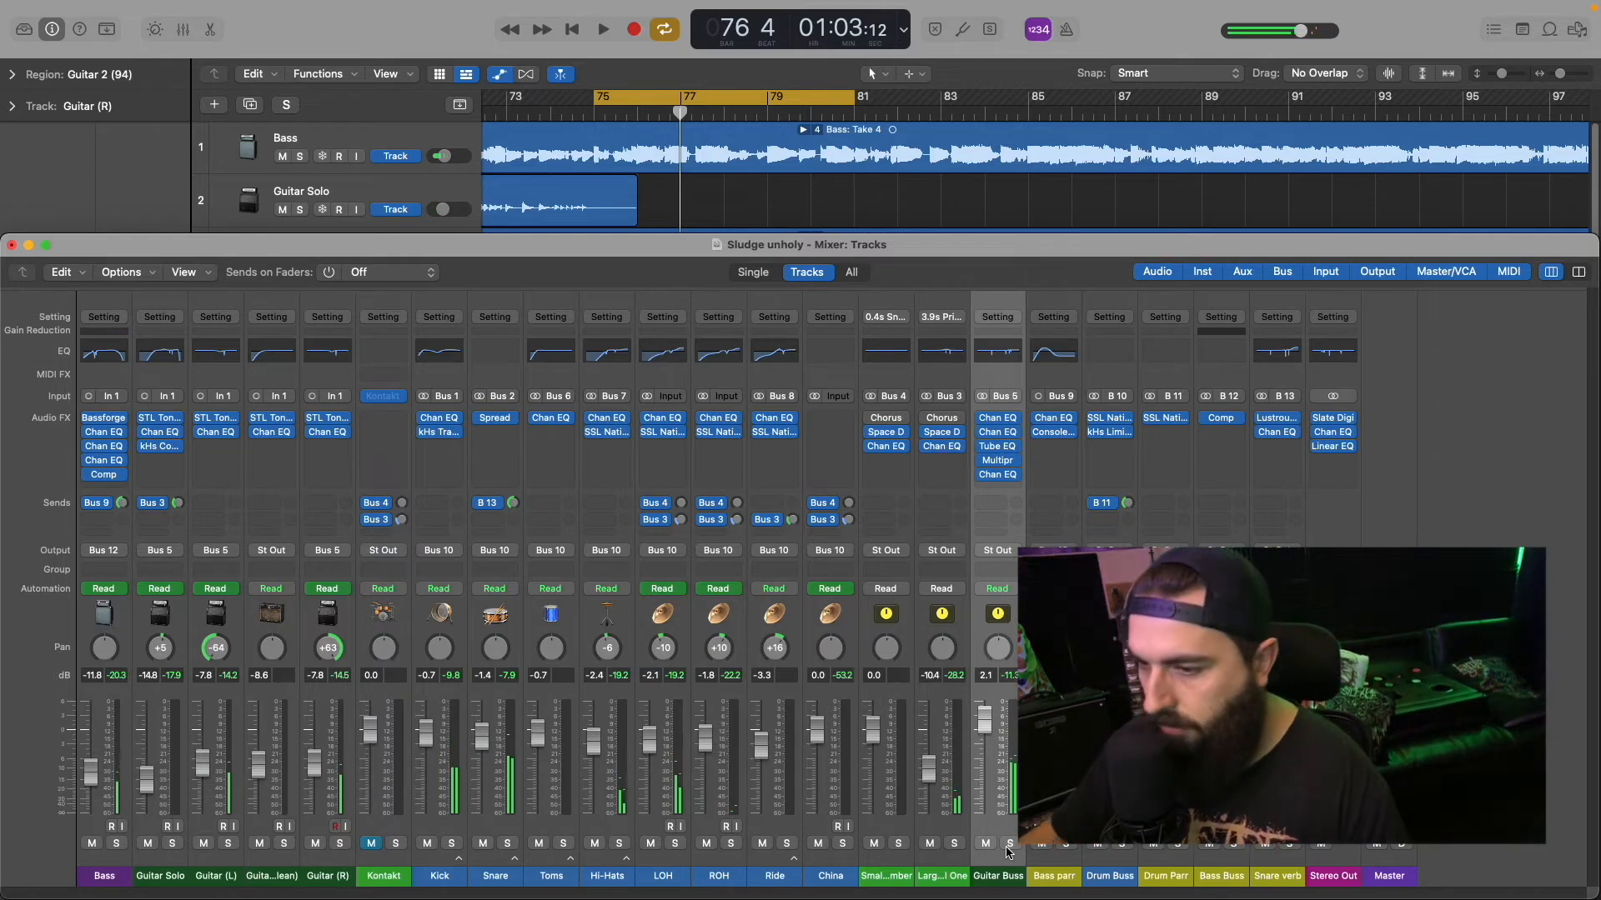
pyautogui.click(512, 864)
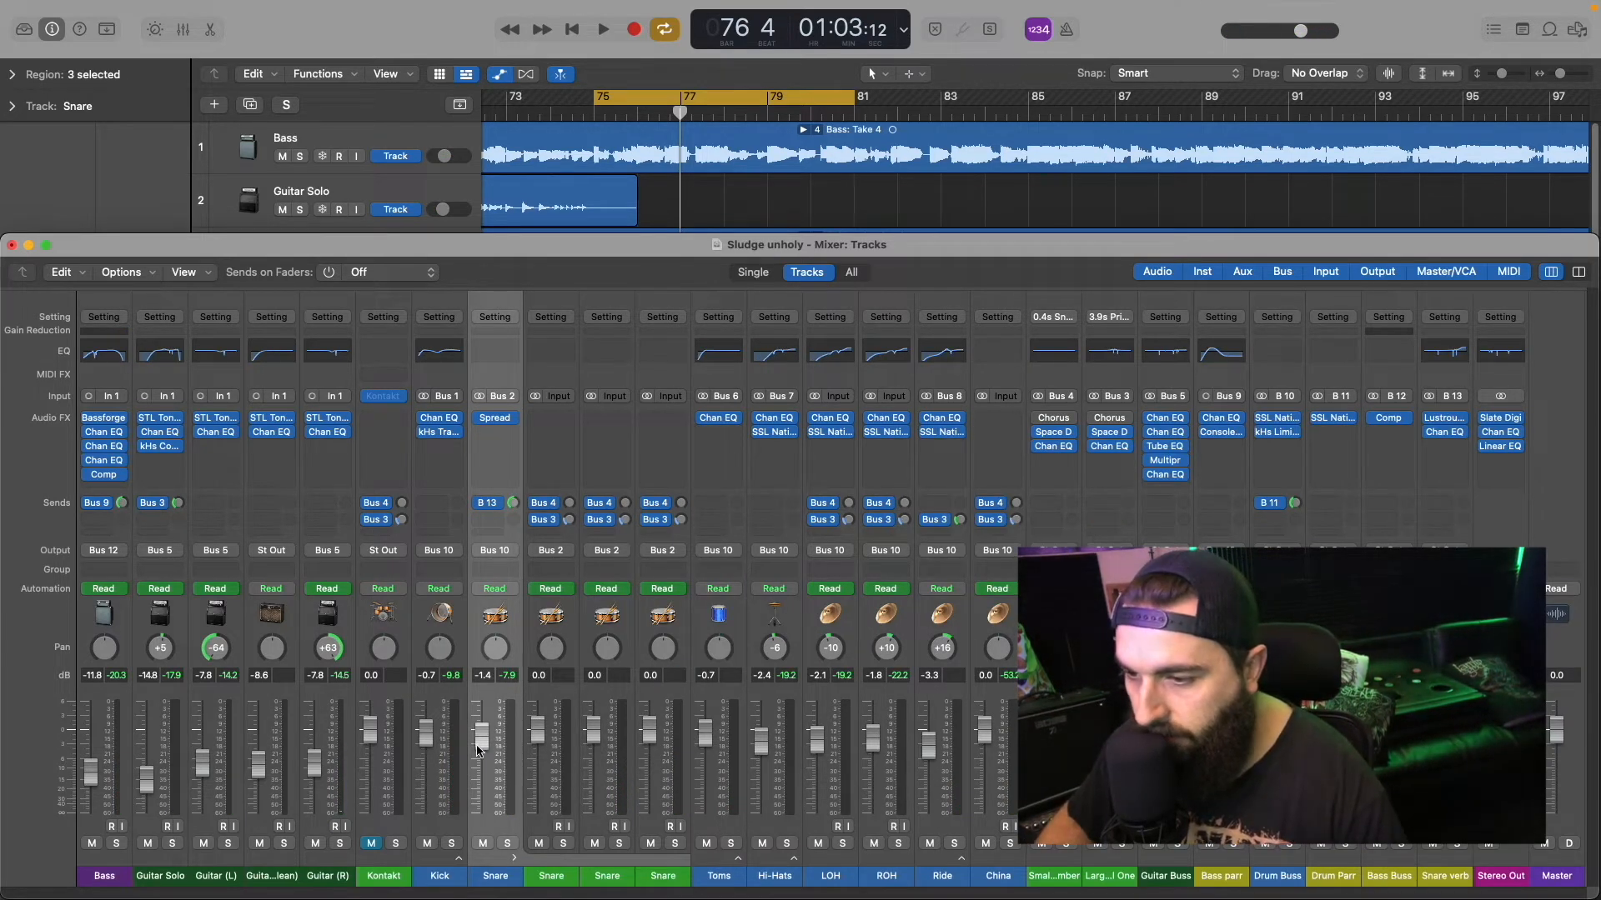
pyautogui.moveTo(481, 745); pyautogui.dragTo(481, 749)
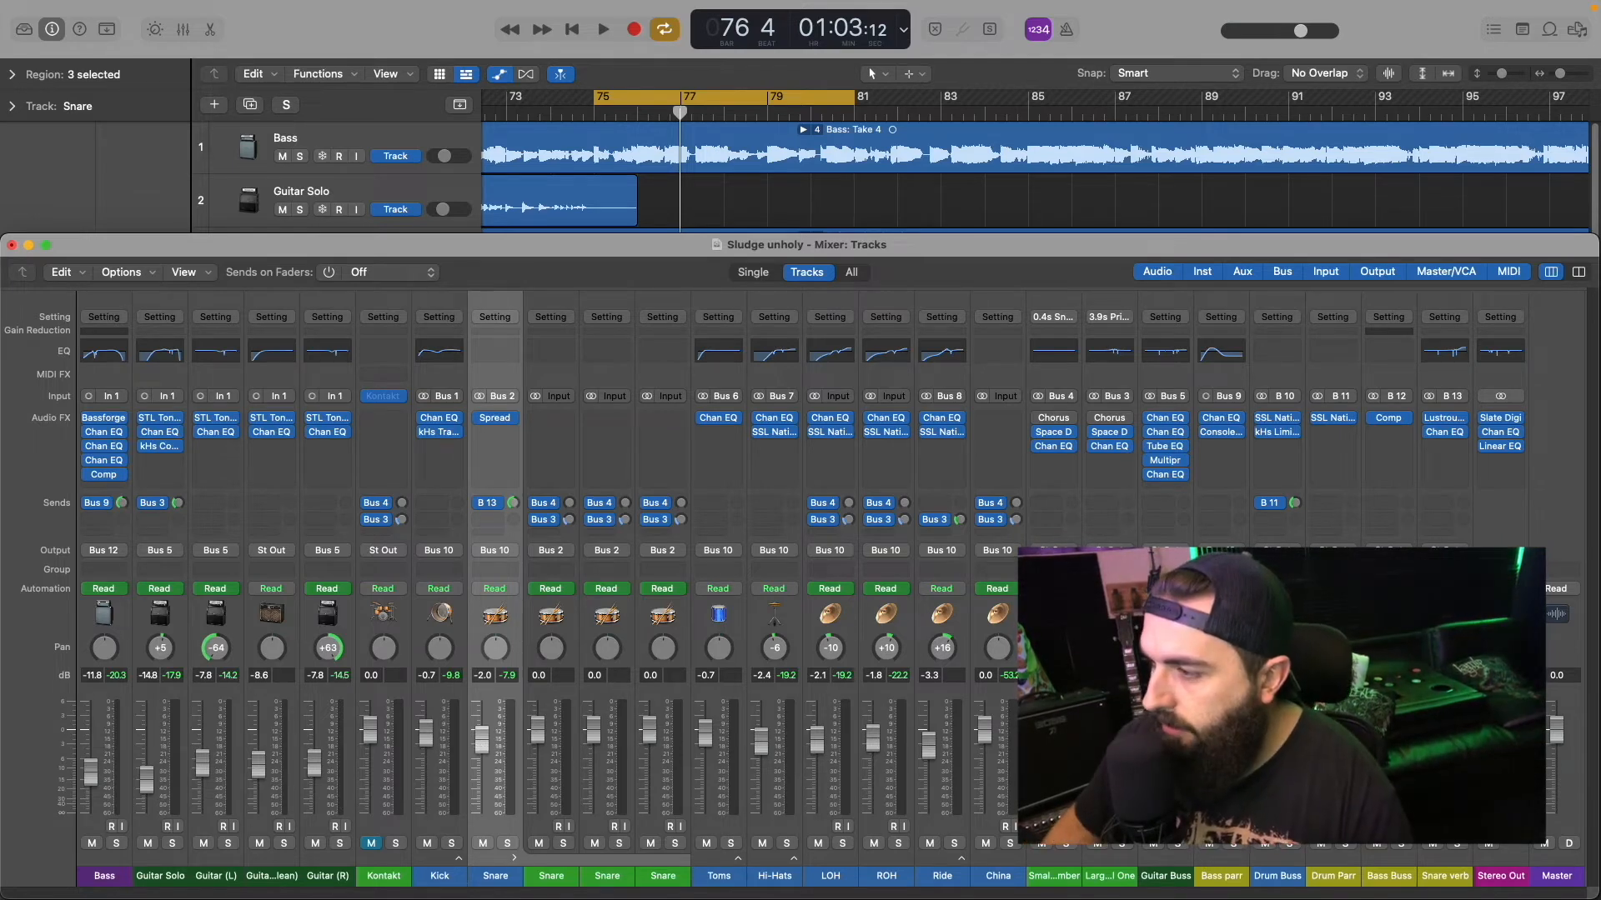
# Step: Insert a Compressor in the Guitar Buss's next free effect slot and set its side chain source to Bus 2, the snare bus
pyautogui.click(1184, 489)
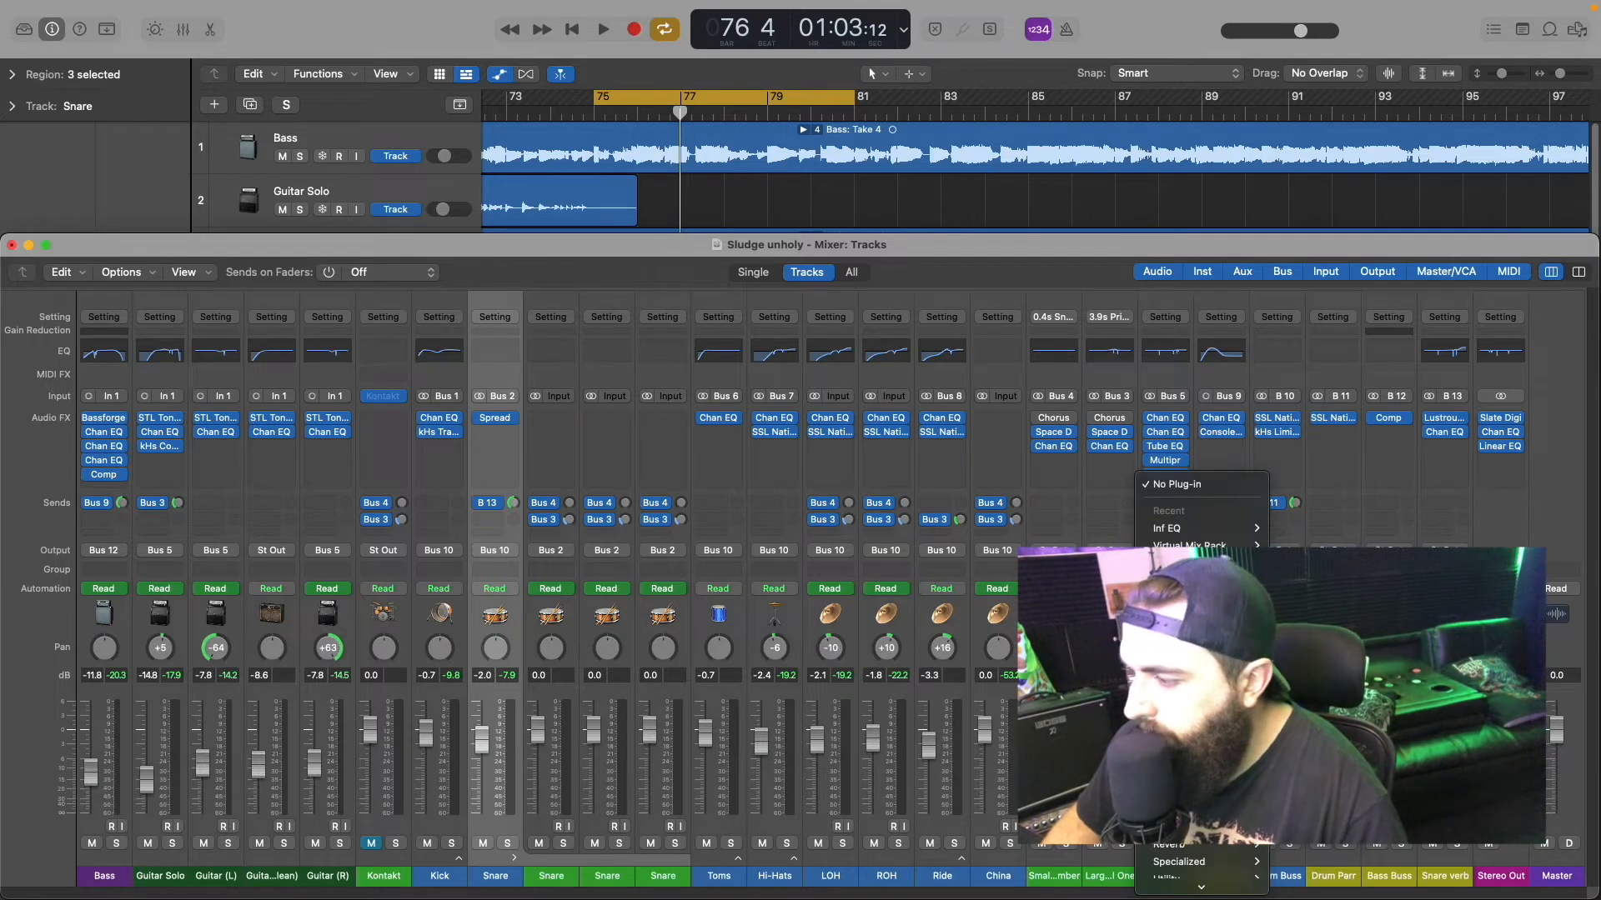
pyautogui.click(1321, 722)
pyautogui.moveTo(956, 248); pyautogui.dragTo(895, 150)
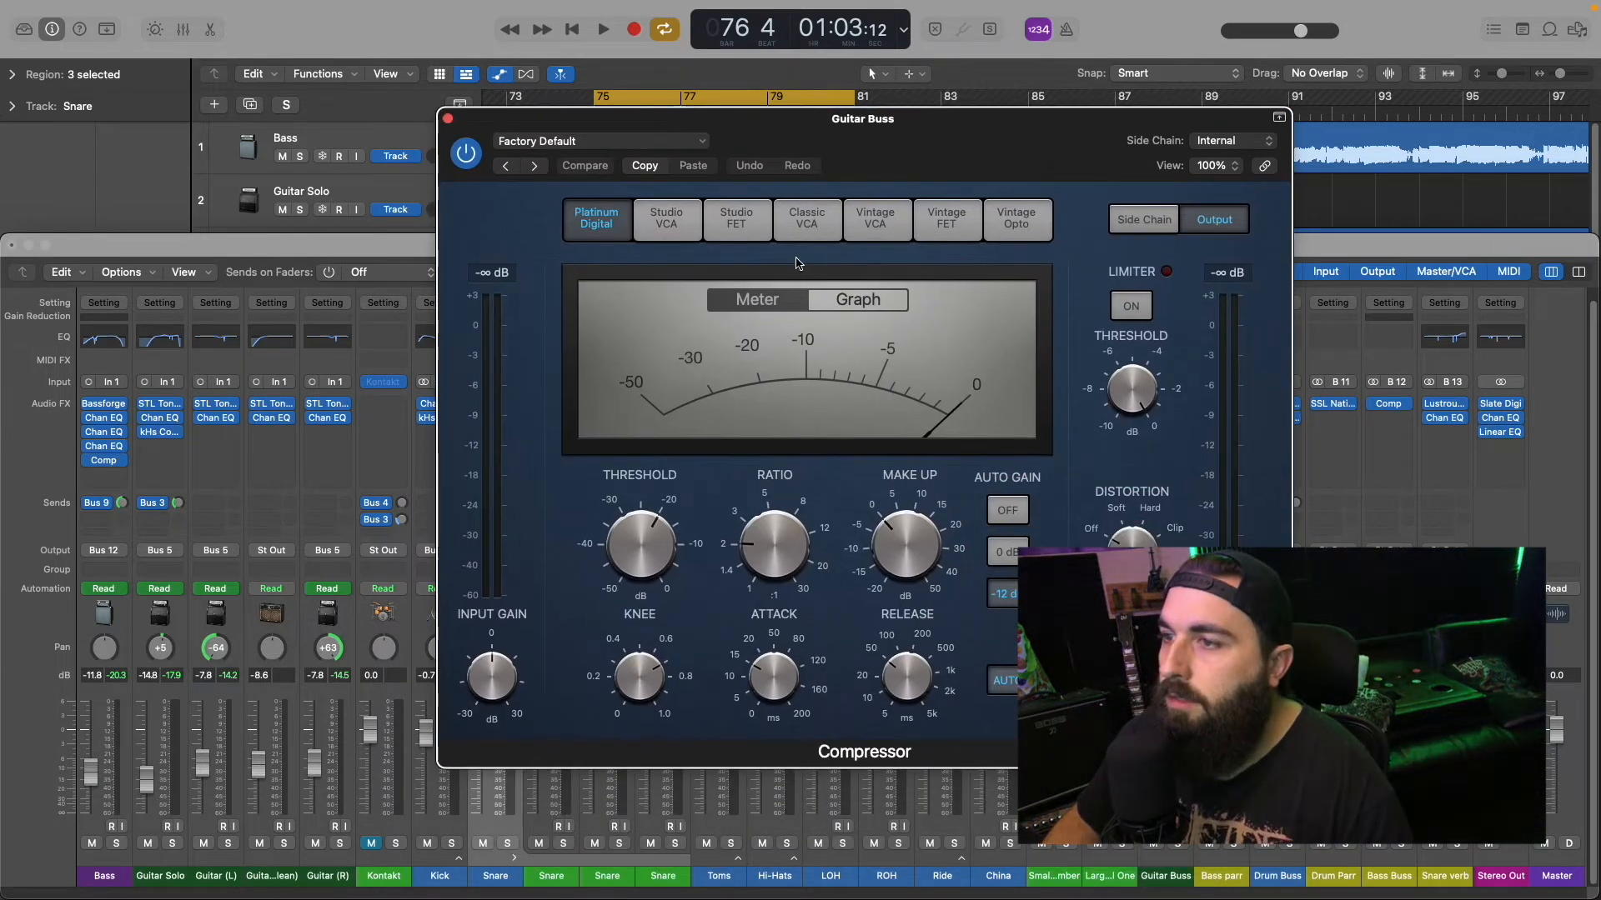
pyautogui.click(1243, 142)
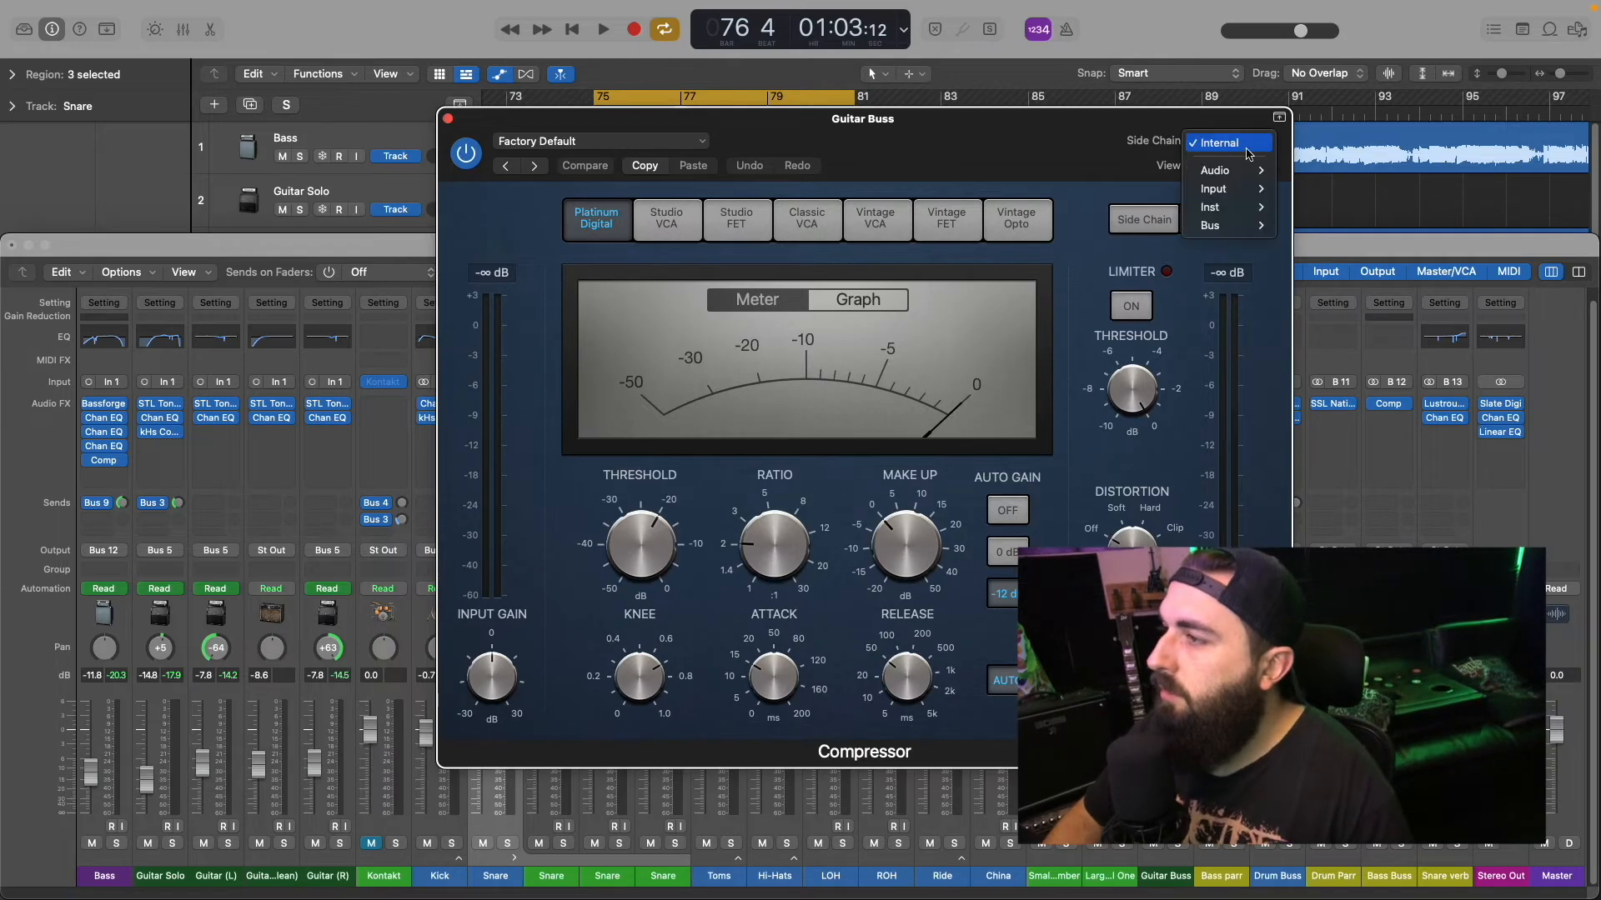
pyautogui.moveTo(1227, 176)
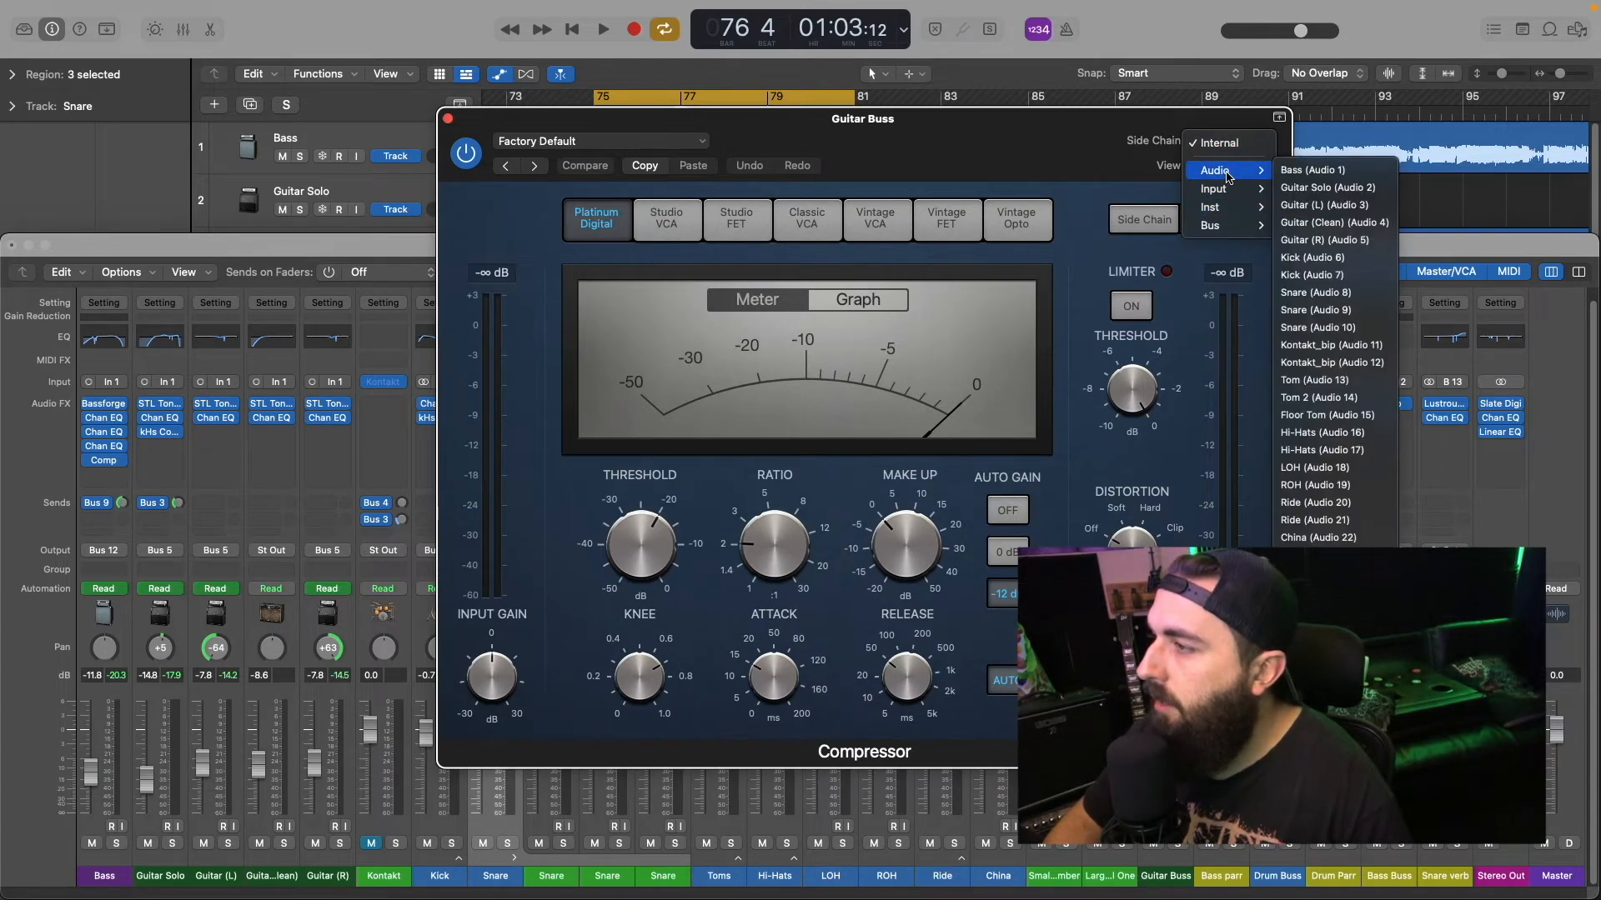
pyautogui.moveTo(1215, 223)
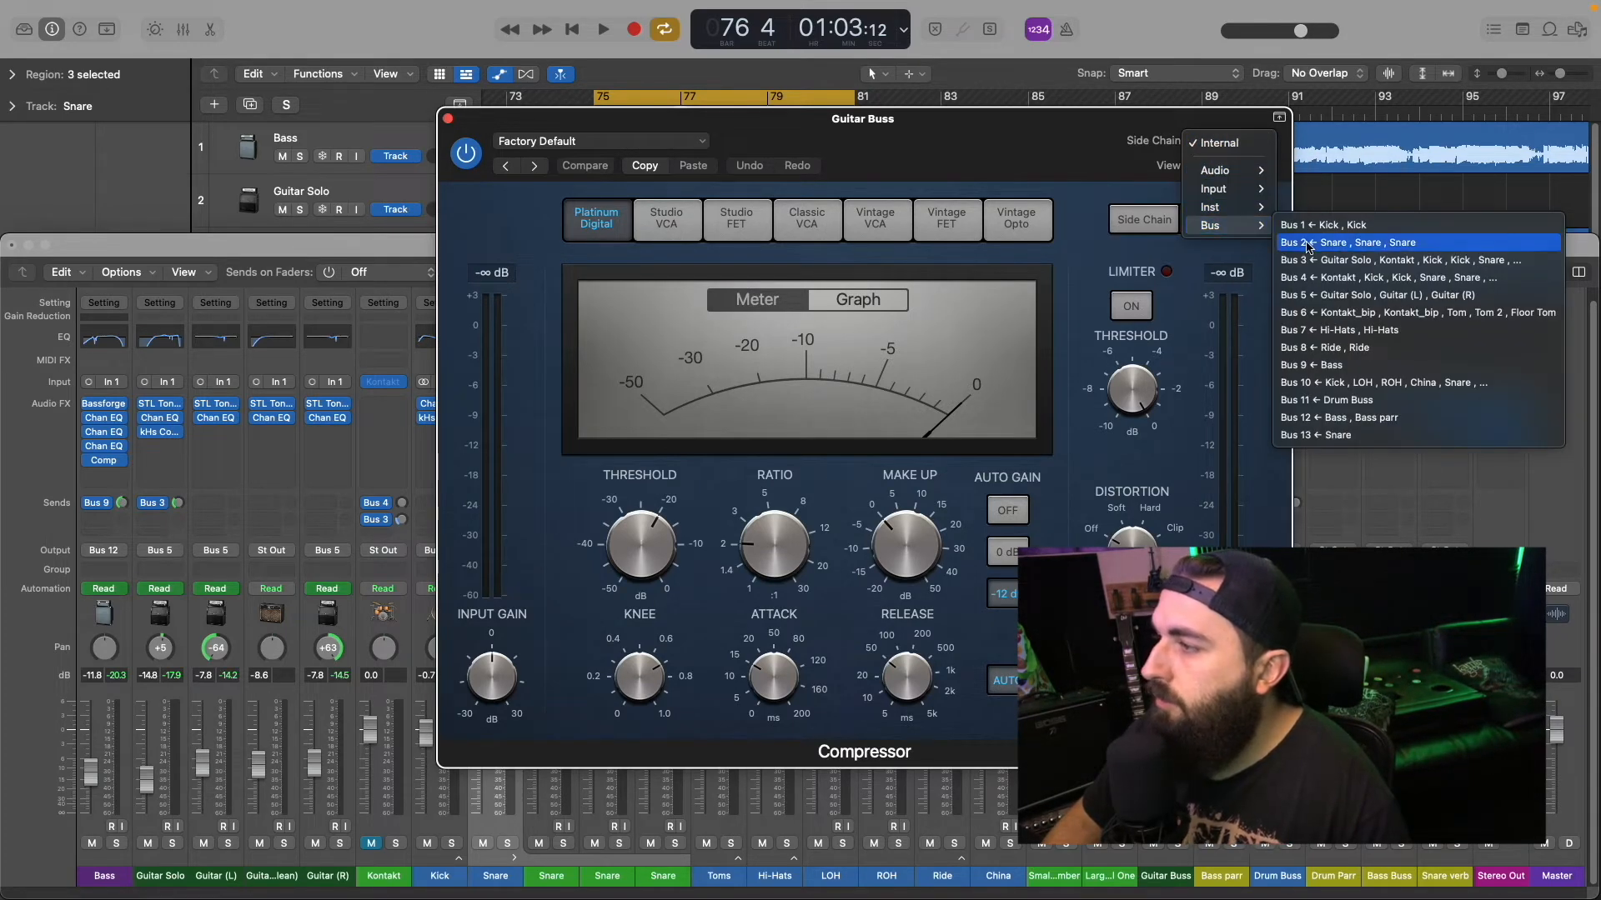
pyautogui.click(1309, 244)
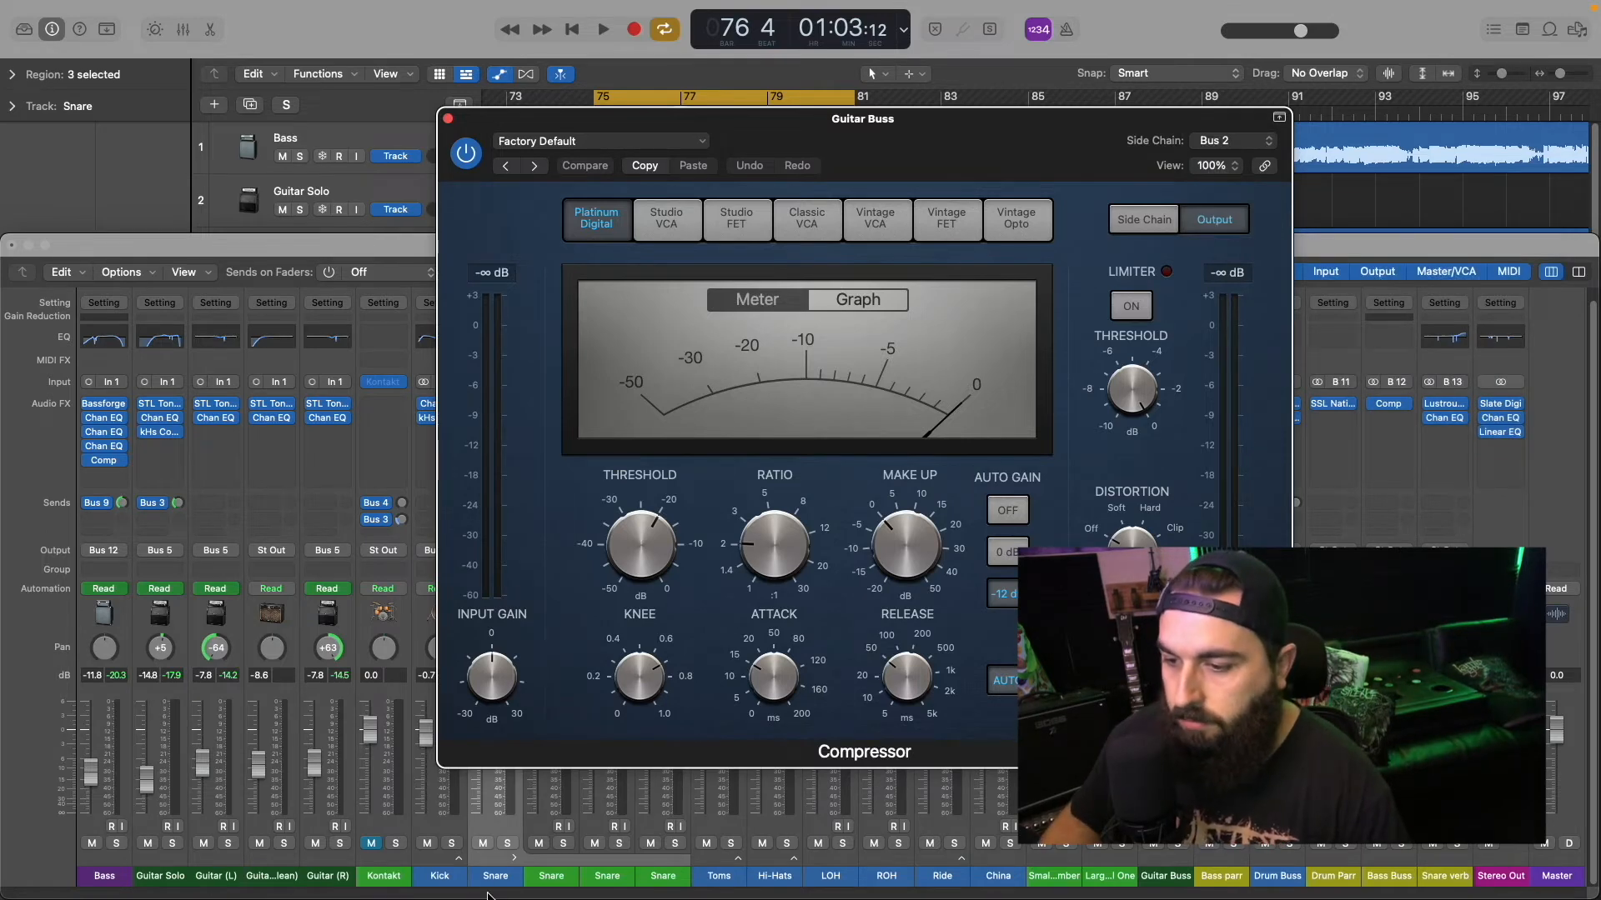
# Step: Collapse the Snare stack and play the full mix with the Compressor window positioned clear of the Guitar Buss strip
pyautogui.moveTo(603, 151); pyautogui.dragTo(967, 150)
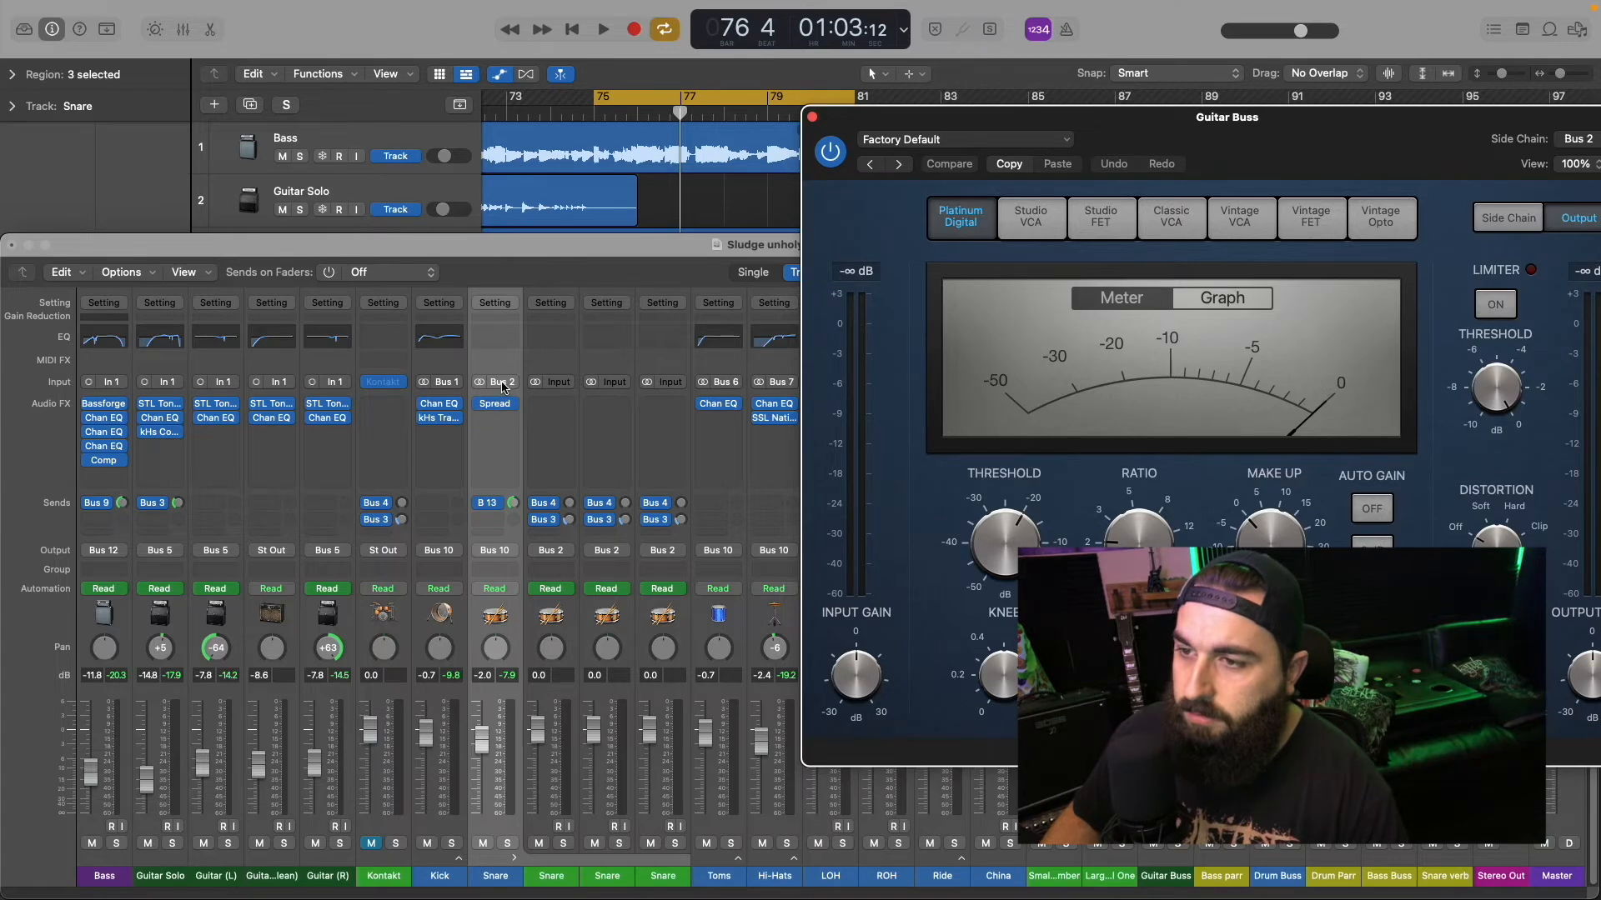
pyautogui.click(513, 860)
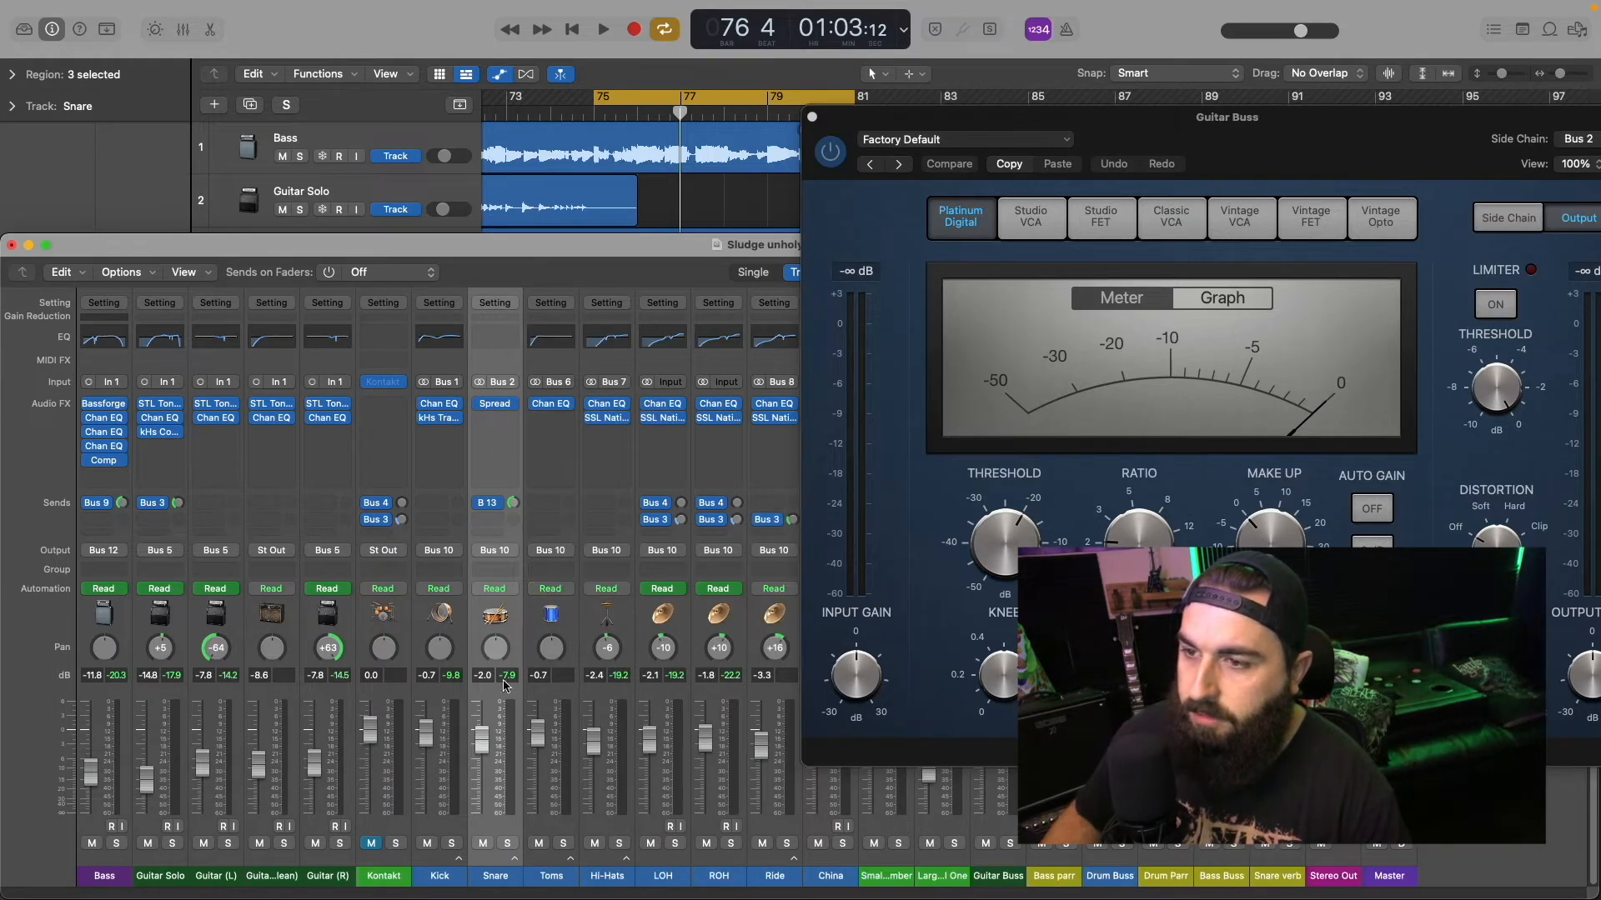
pyautogui.moveTo(1244, 127); pyautogui.dragTo(973, 131)
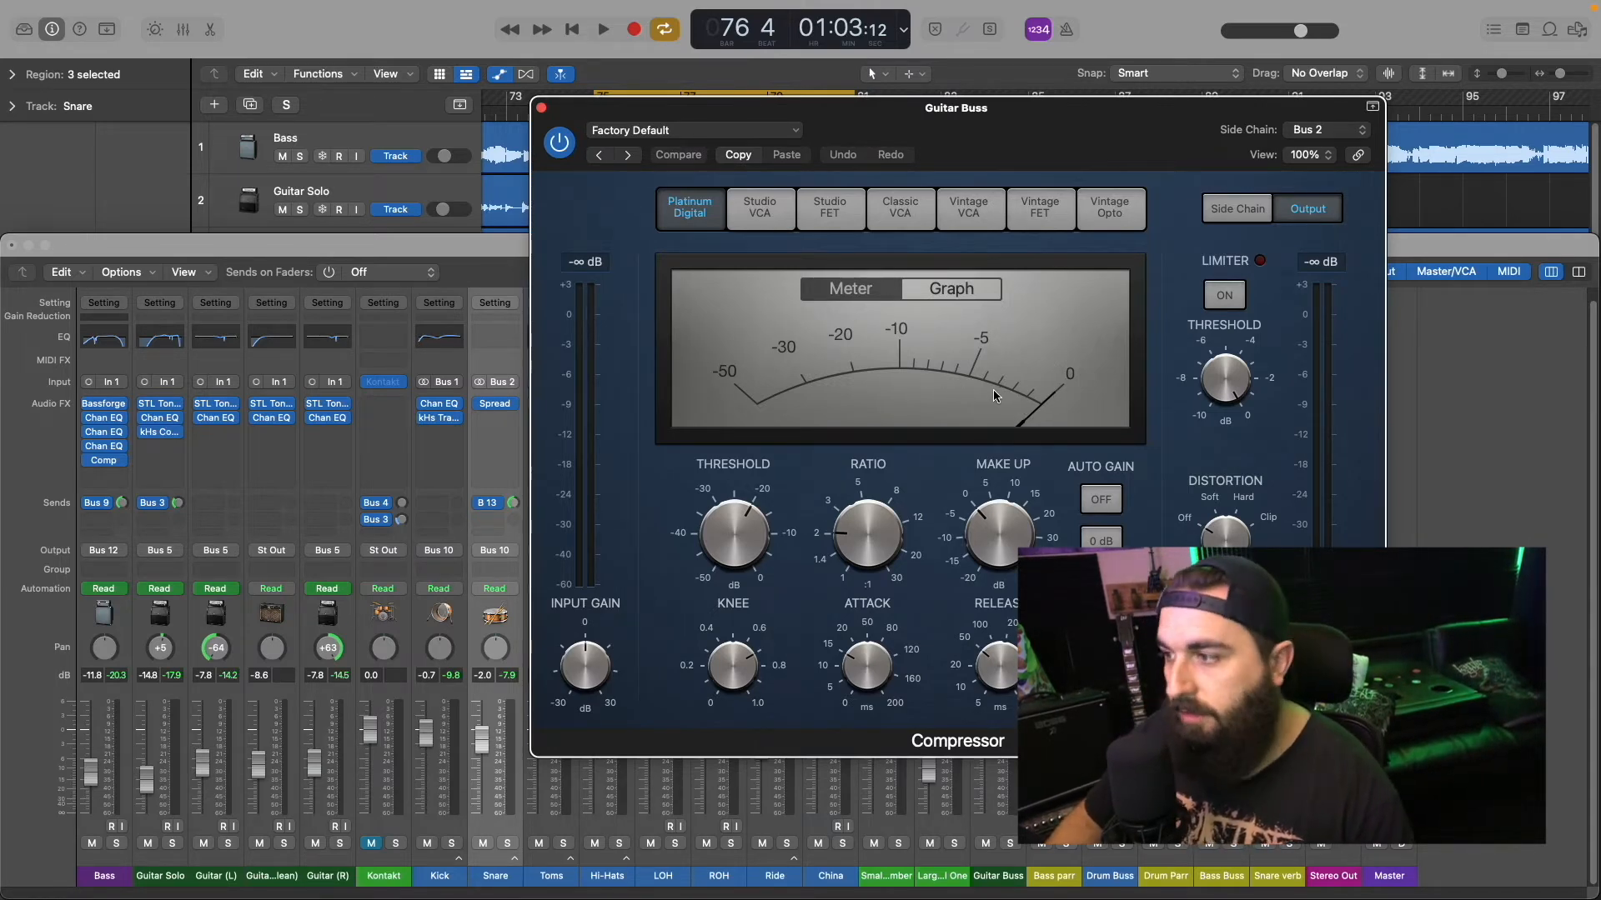
pyautogui.moveTo(940, 120); pyautogui.dragTo(1029, 243)
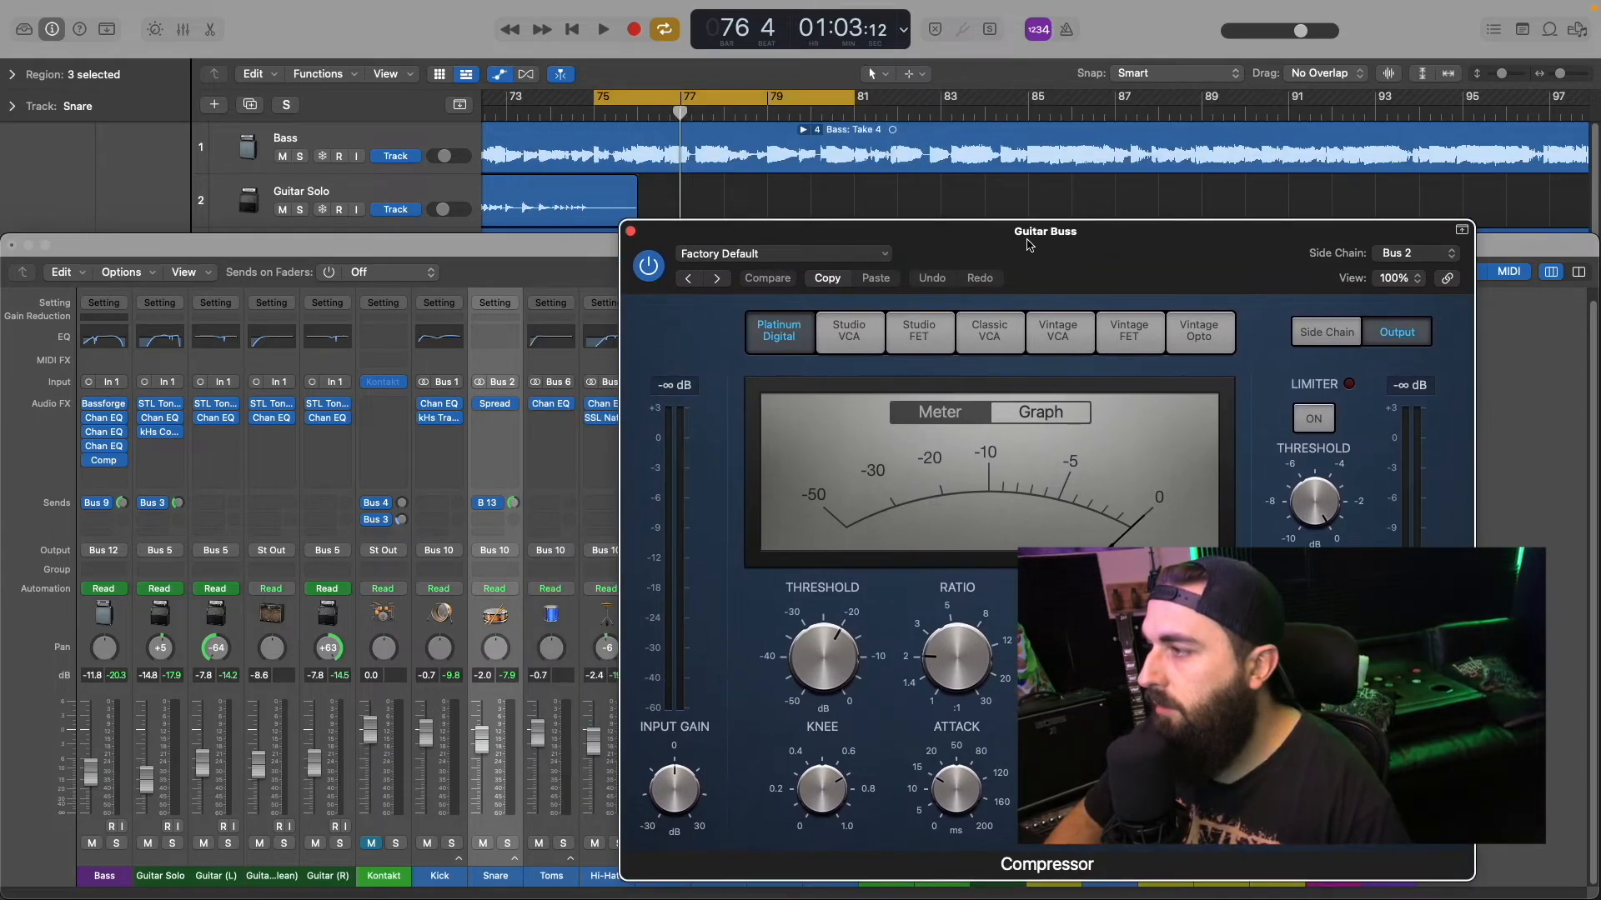
pyautogui.moveTo(1147, 243); pyautogui.dragTo(543, 134)
pyautogui.press('space')
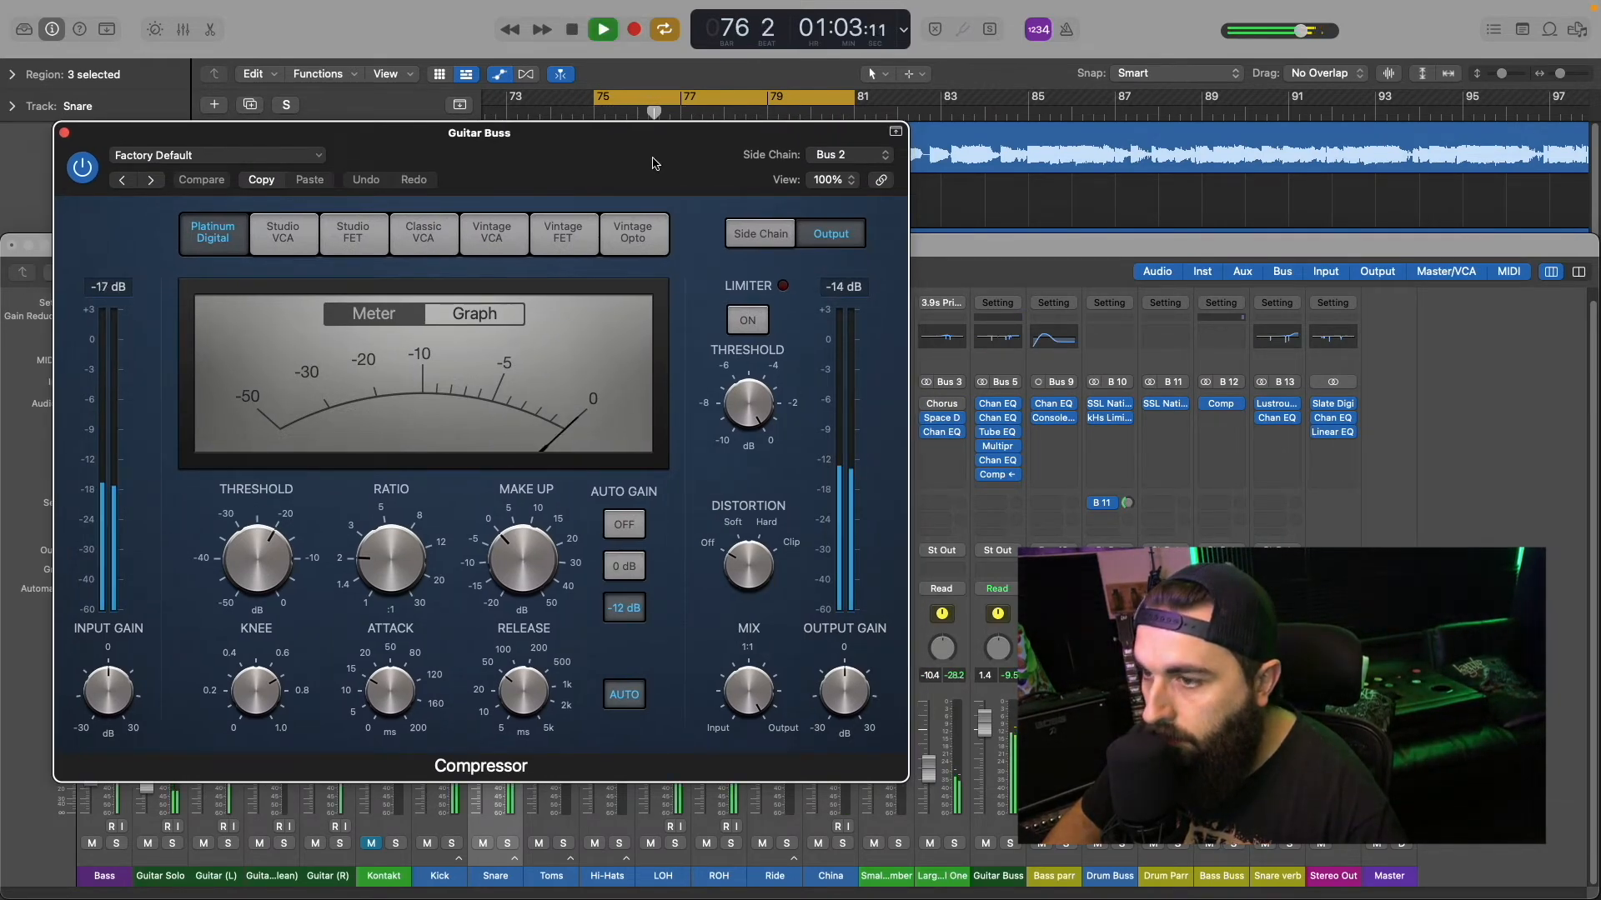
pyautogui.moveTo(653, 160); pyautogui.dragTo(703, 127)
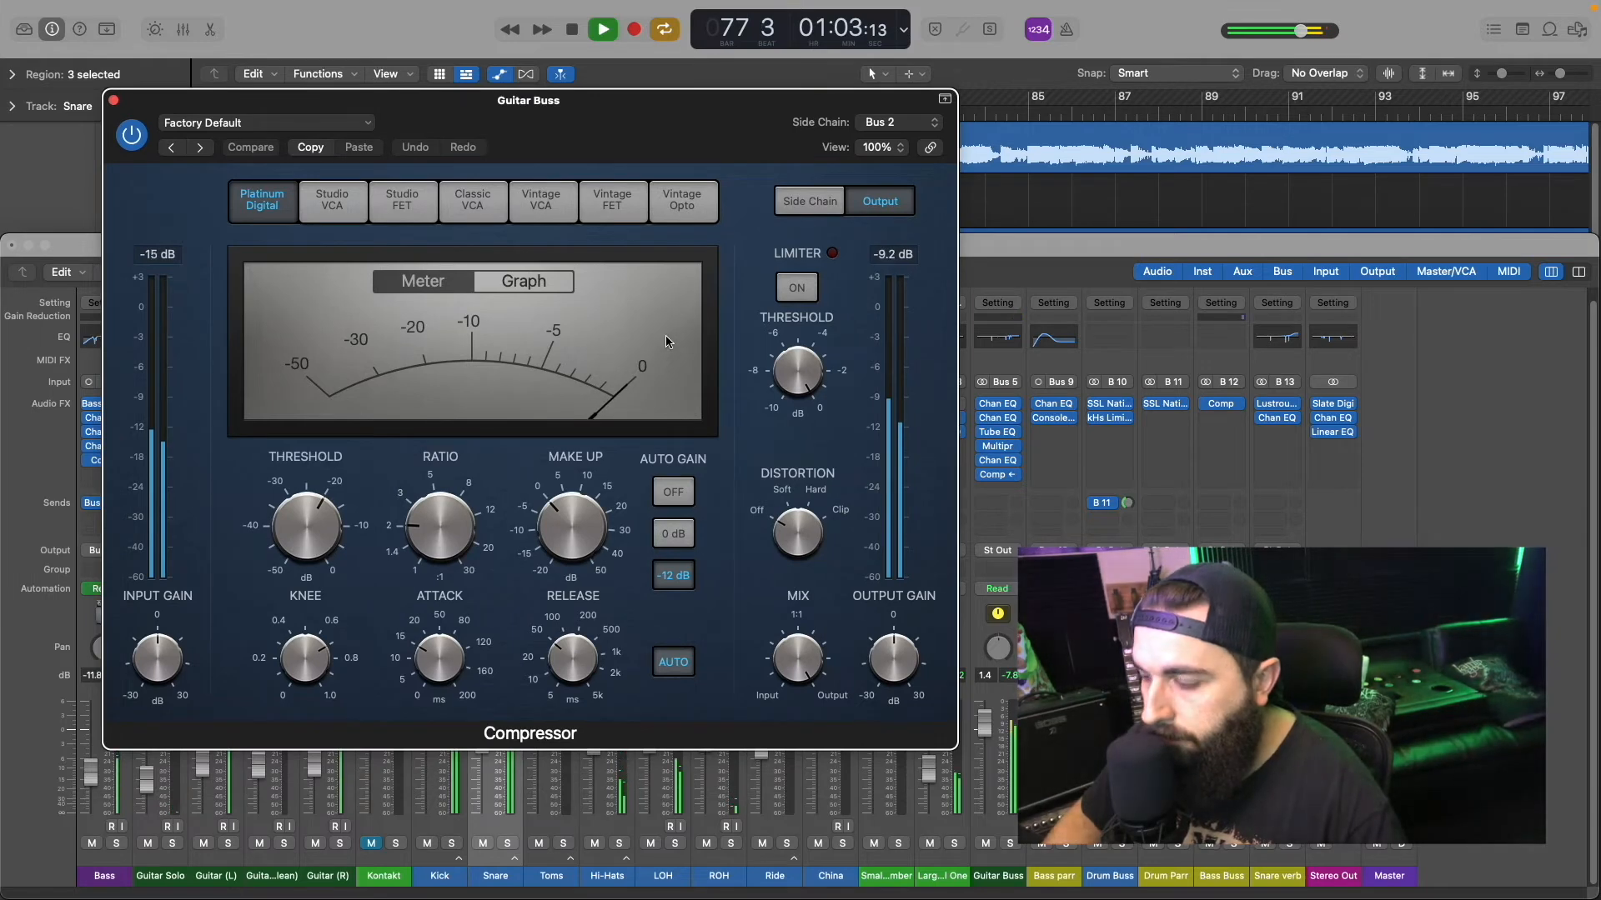
# Step: Play the mix and set the Guitar Buss Compressor's release to 15 ms with auto release and auto gain off
pyautogui.press('space')
pyautogui.press('space')
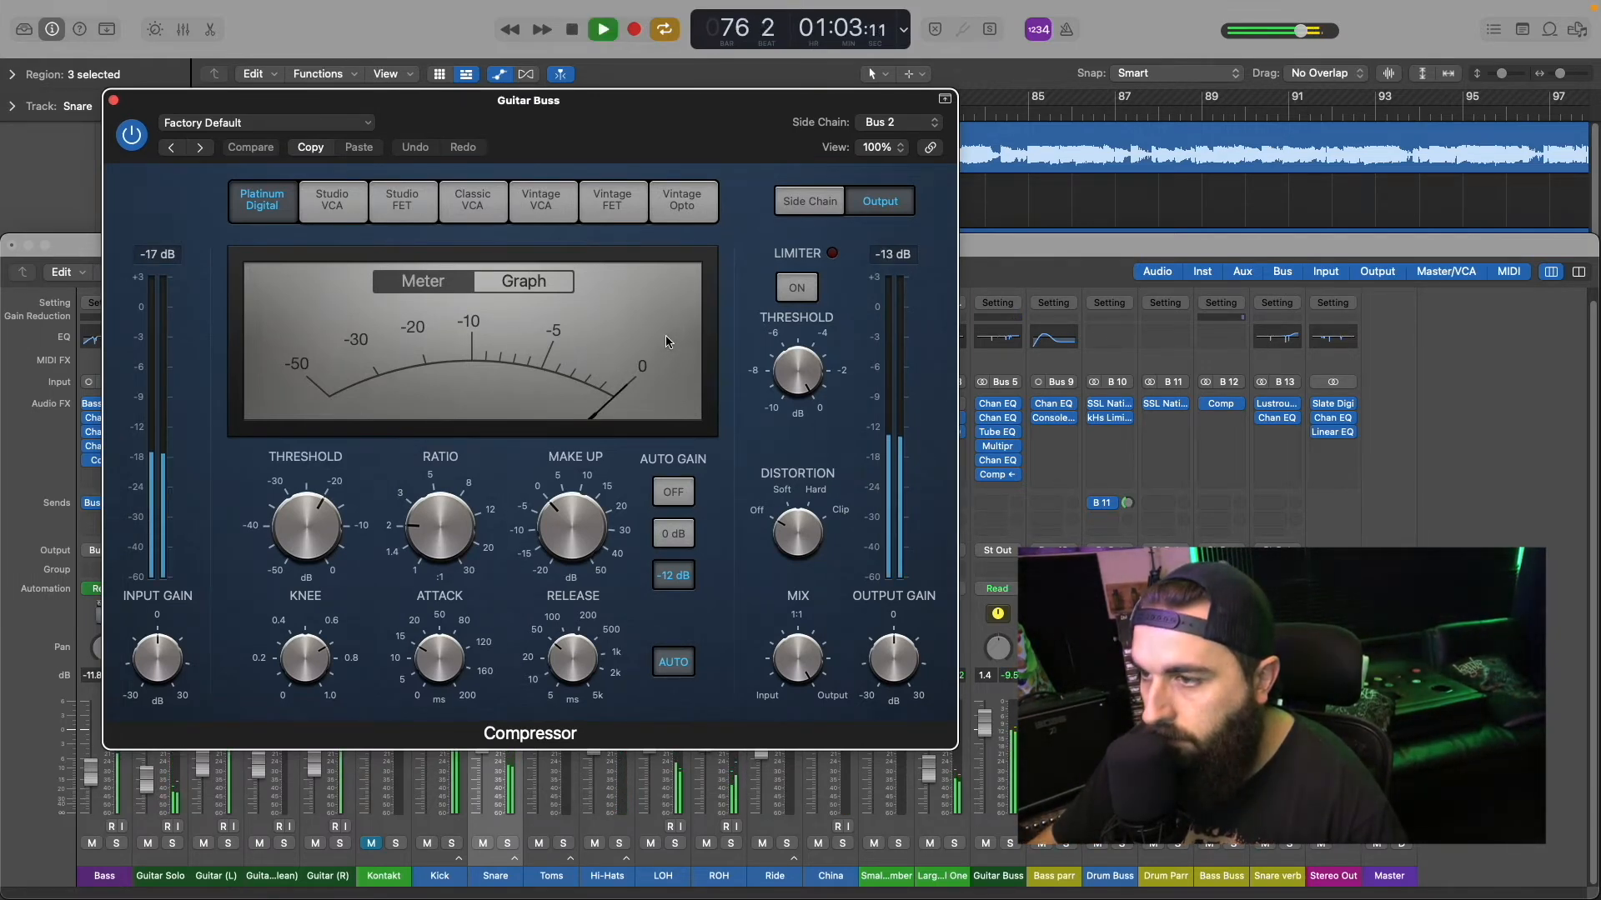
pyautogui.press('space')
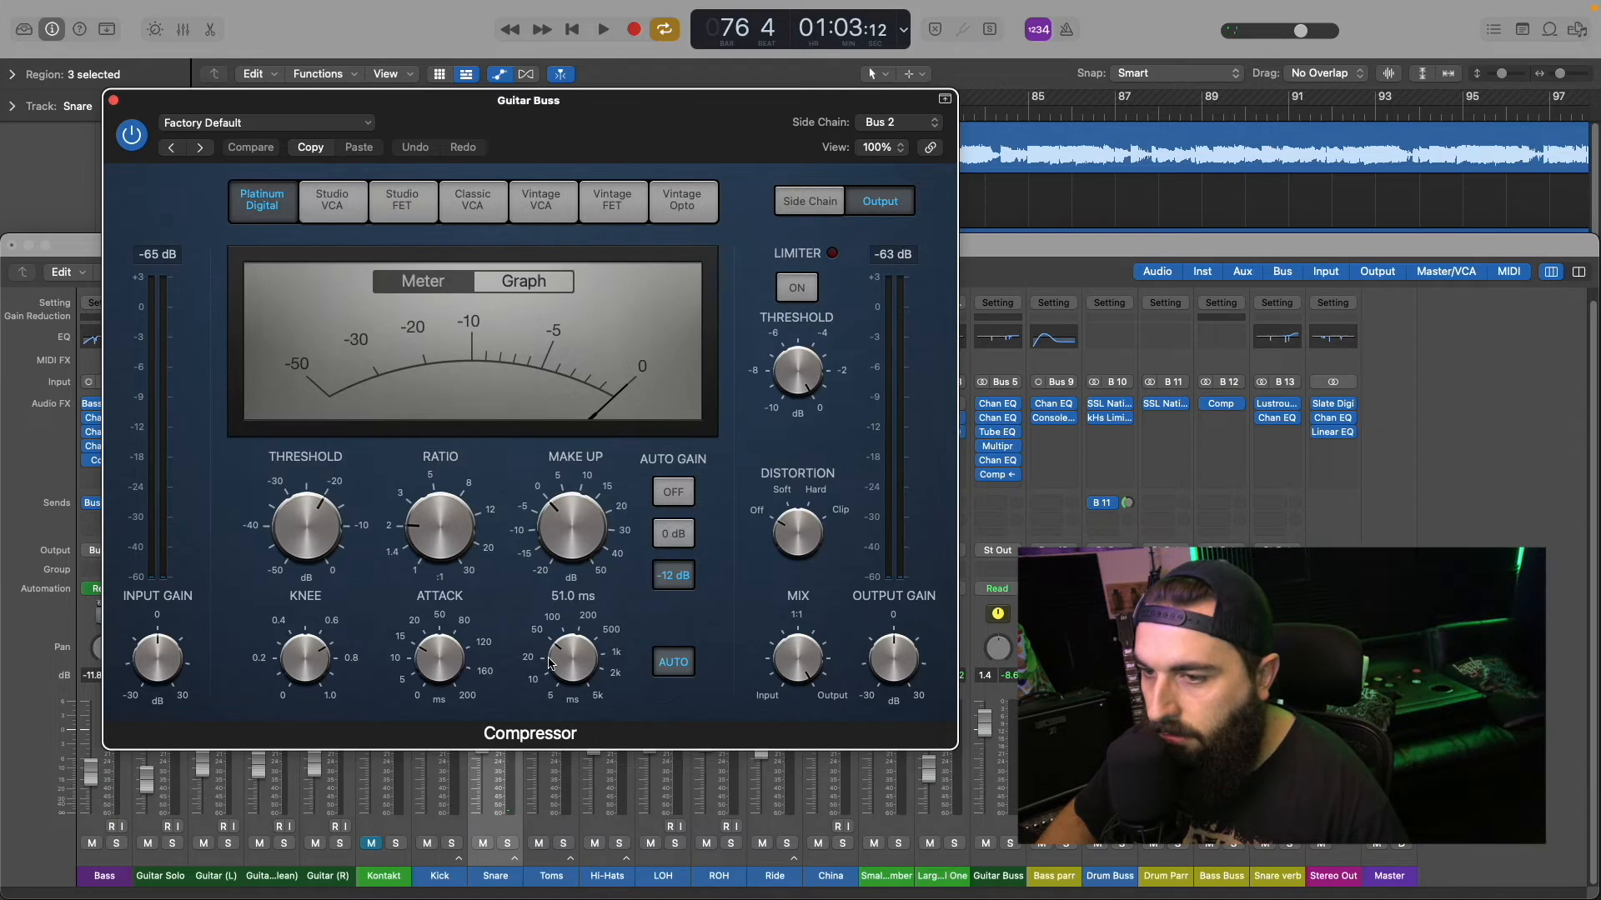
pyautogui.moveTo(549, 658); pyautogui.dragTo(551, 678)
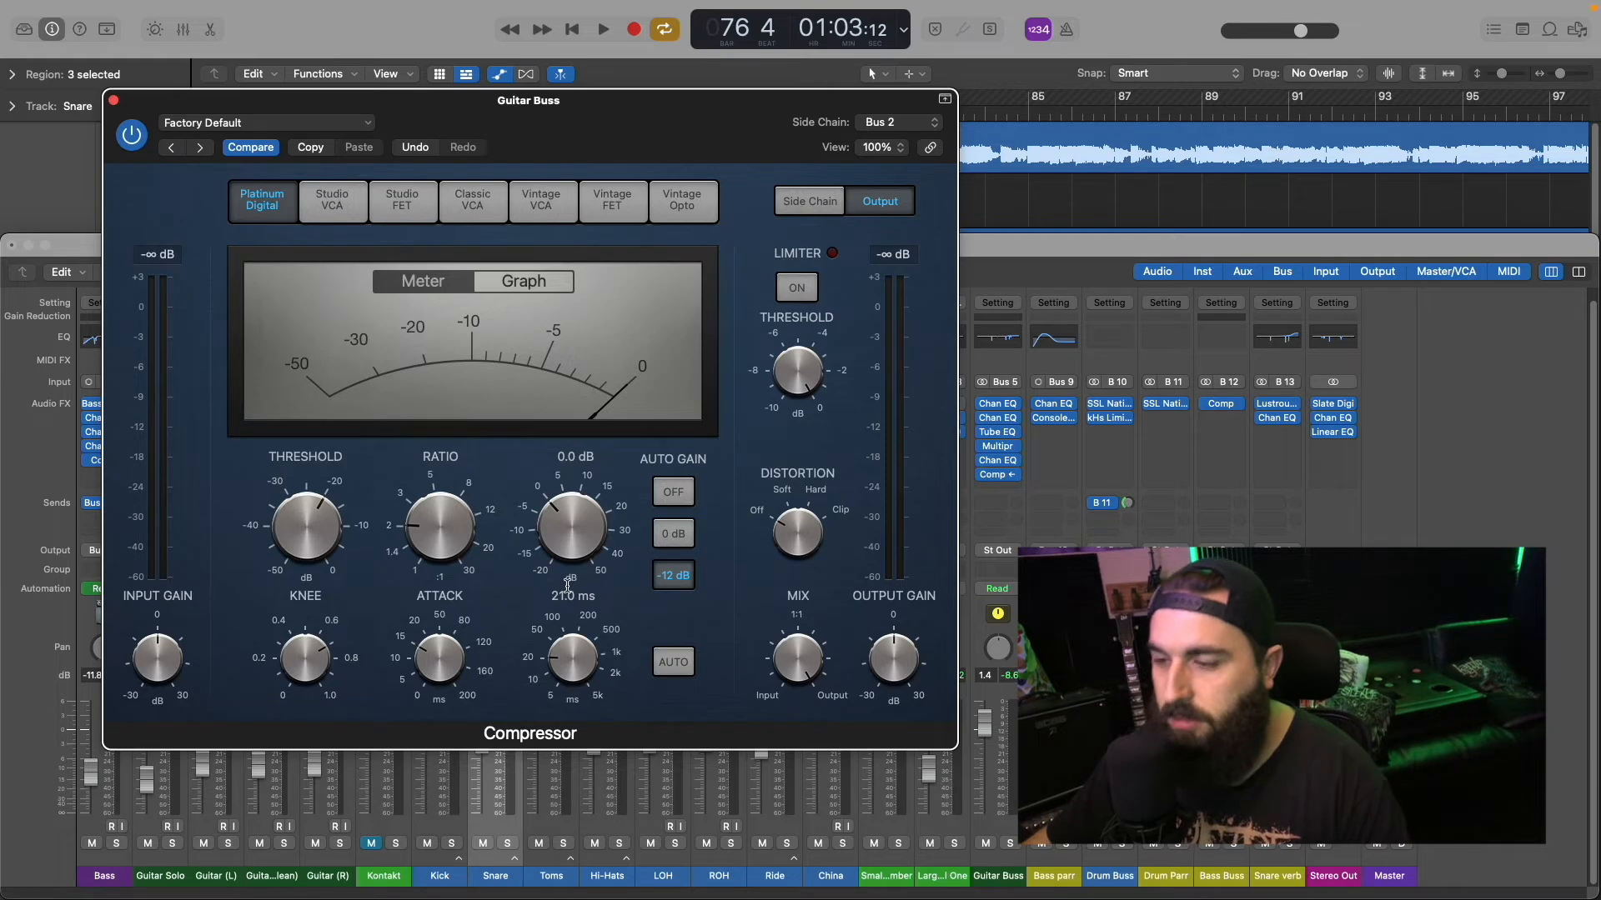
pyautogui.press('space')
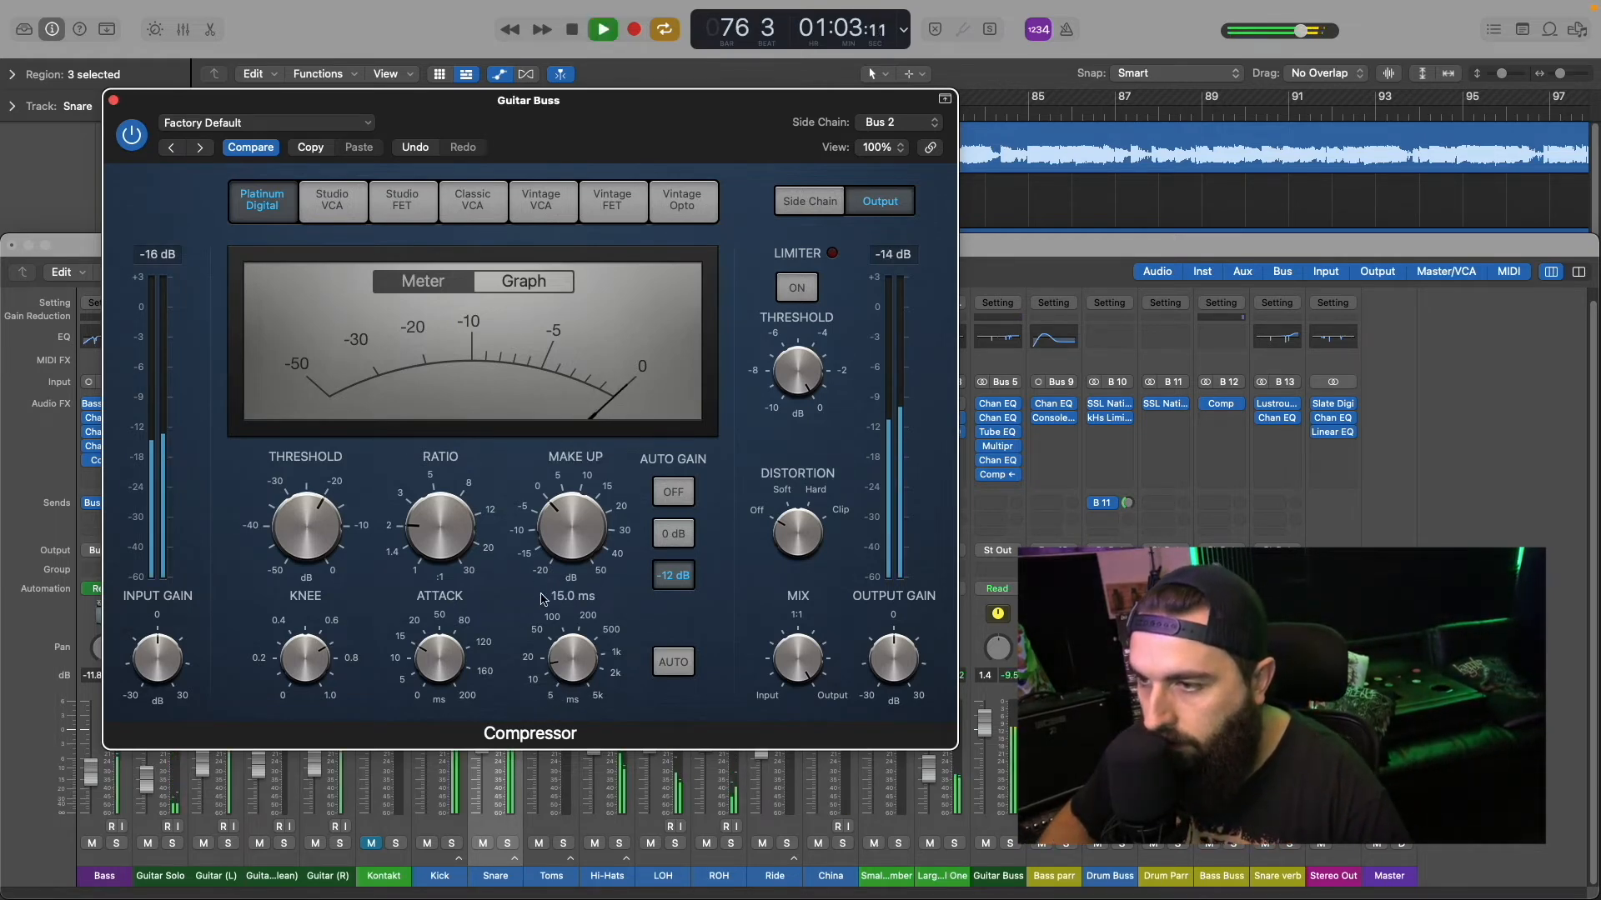
pyautogui.click(677, 493)
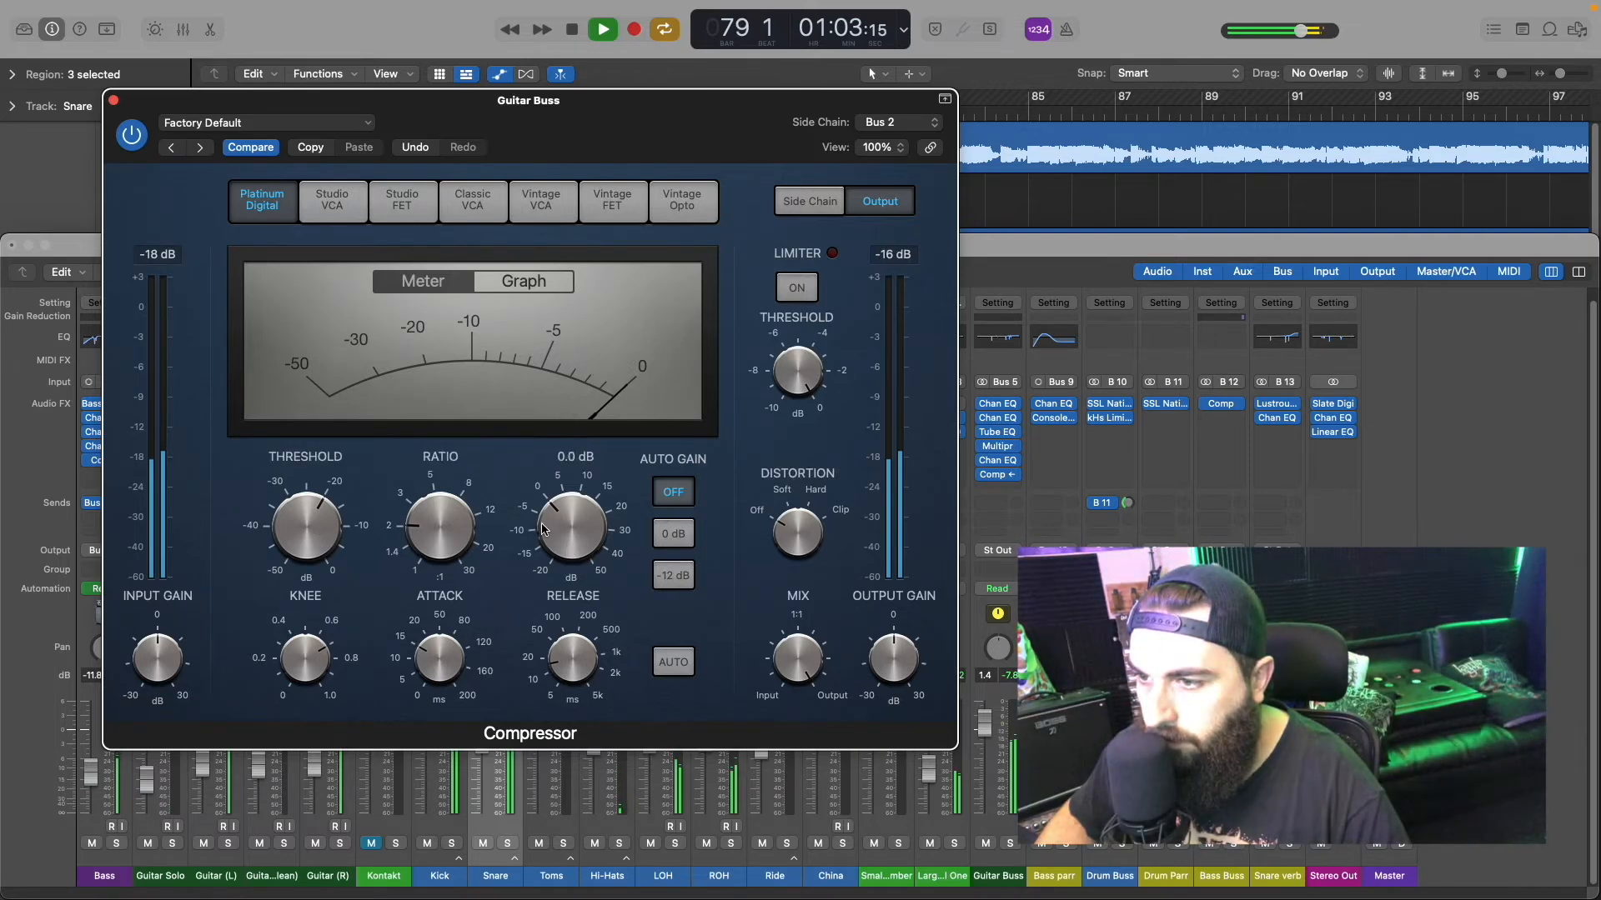
# Step: Compare the Compressor bypassed and active in the full mix and shorten its attack to 6 ms
pyautogui.click(127, 134)
pyautogui.click(126, 134)
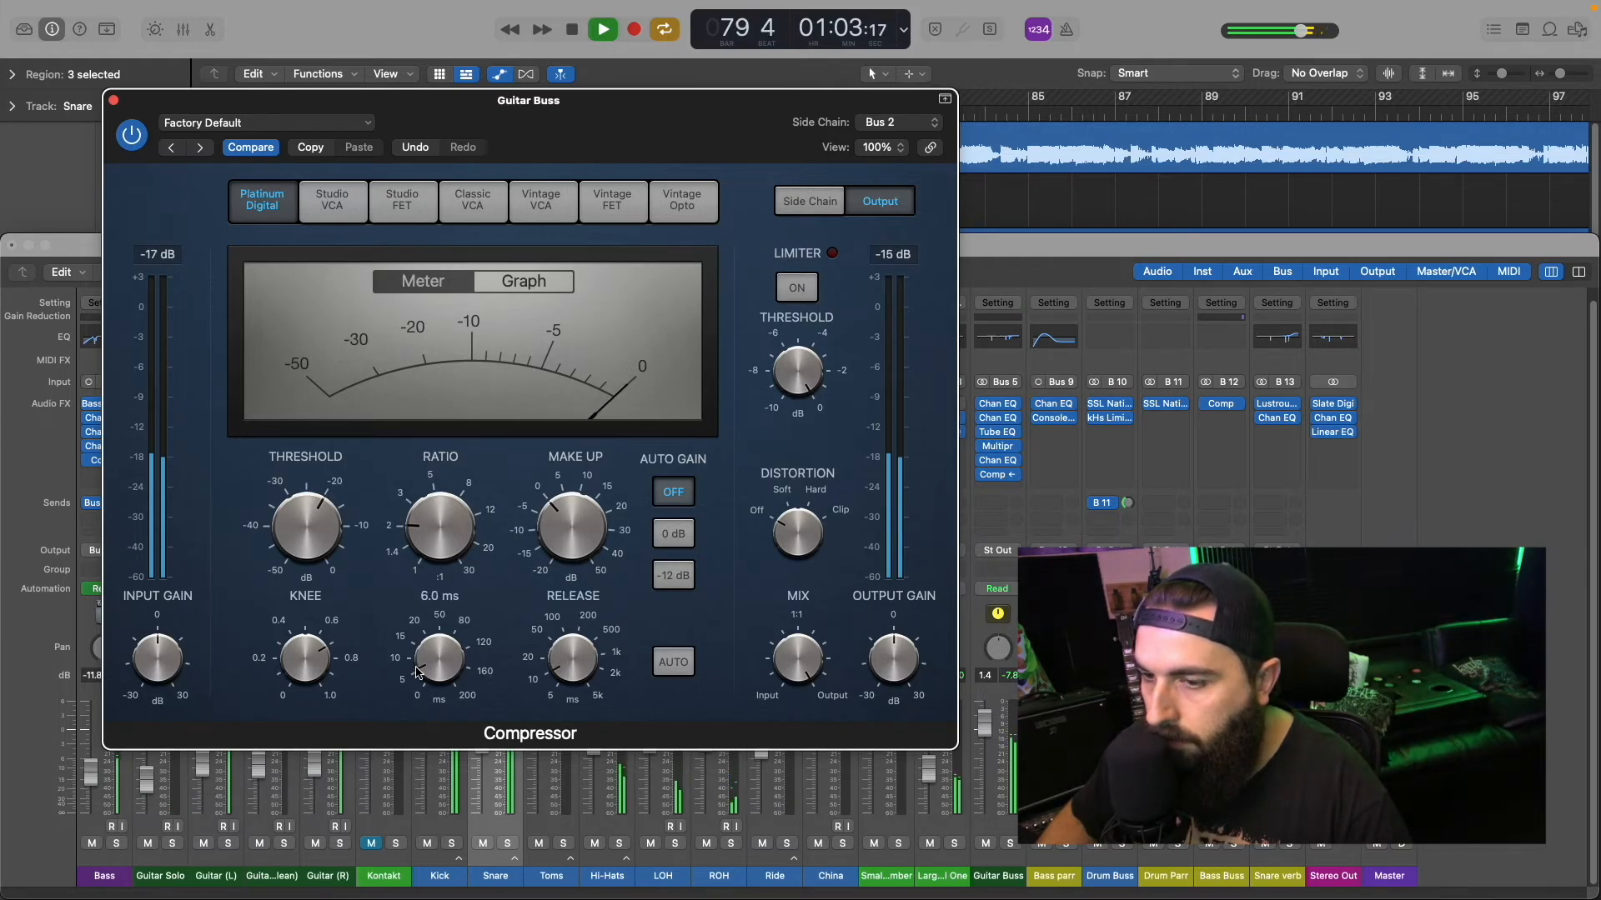
pyautogui.moveTo(296, 650); pyautogui.dragTo(298, 673)
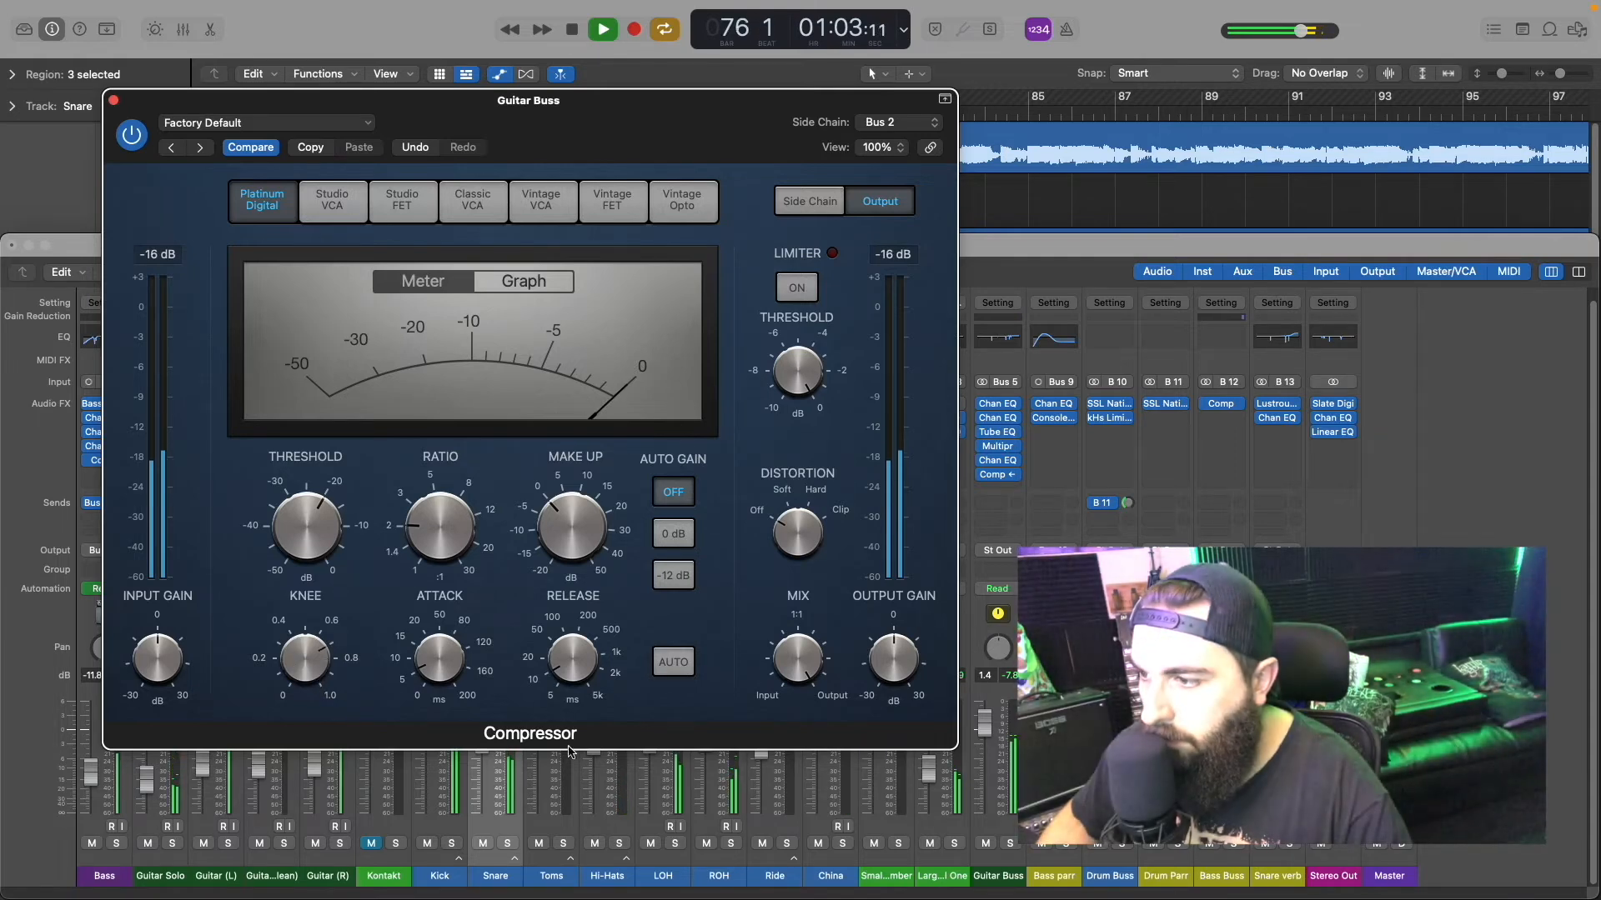
pyautogui.press('space')
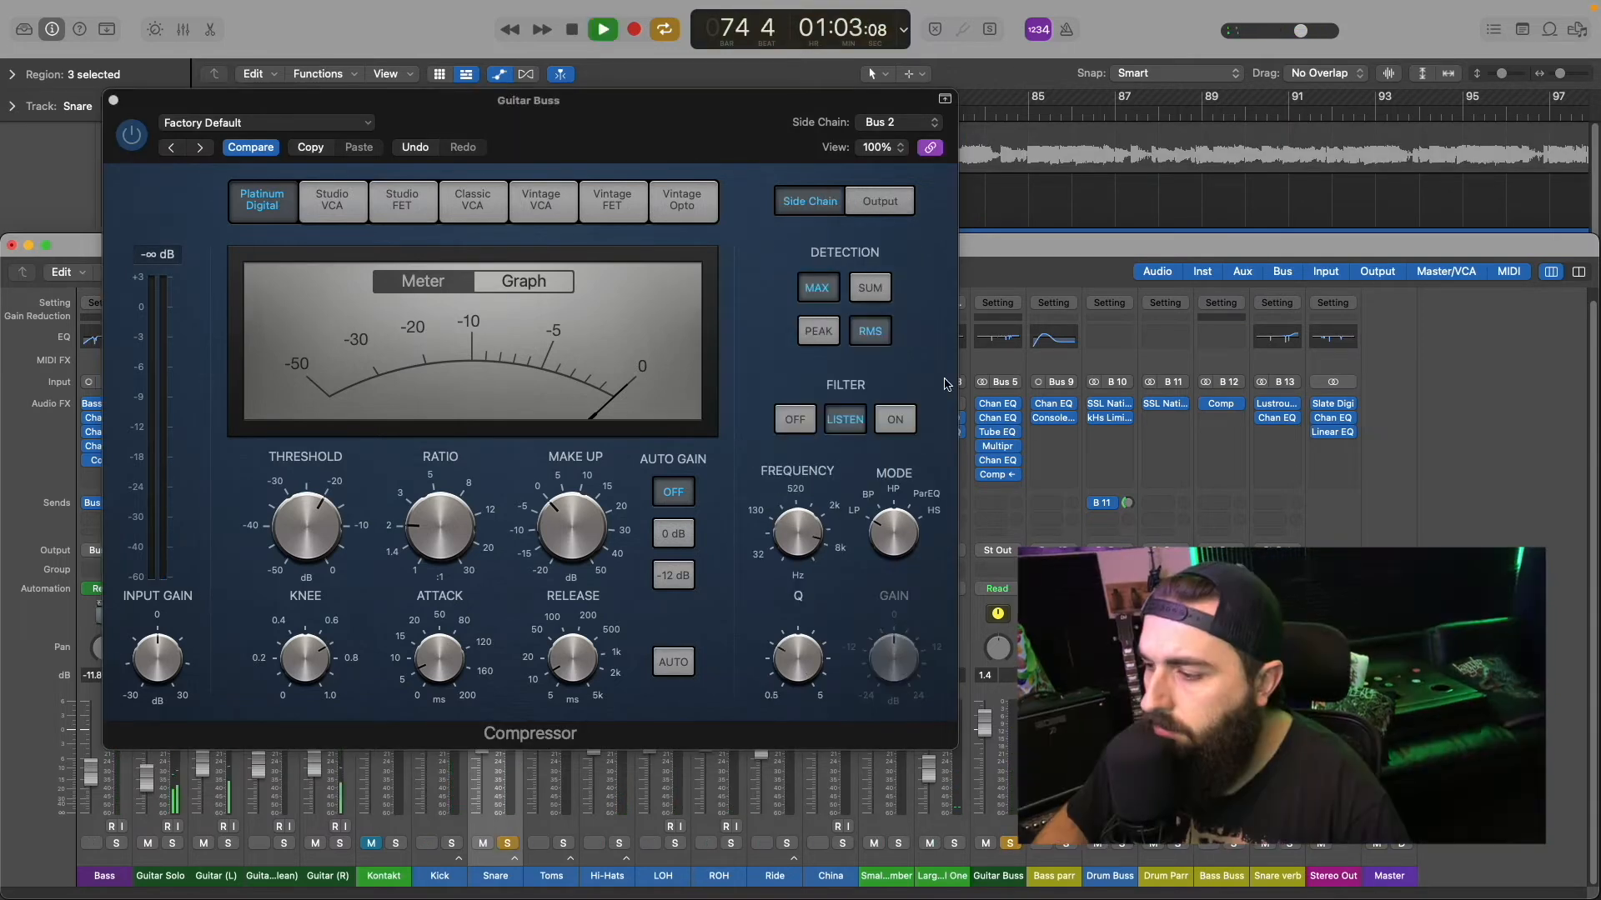
# Step: With the Guitar Buss and Snare soloed, audition the Compressor's side chain filter in Listen mode and set its frequency to 587.33 Hz
pyautogui.click(796, 420)
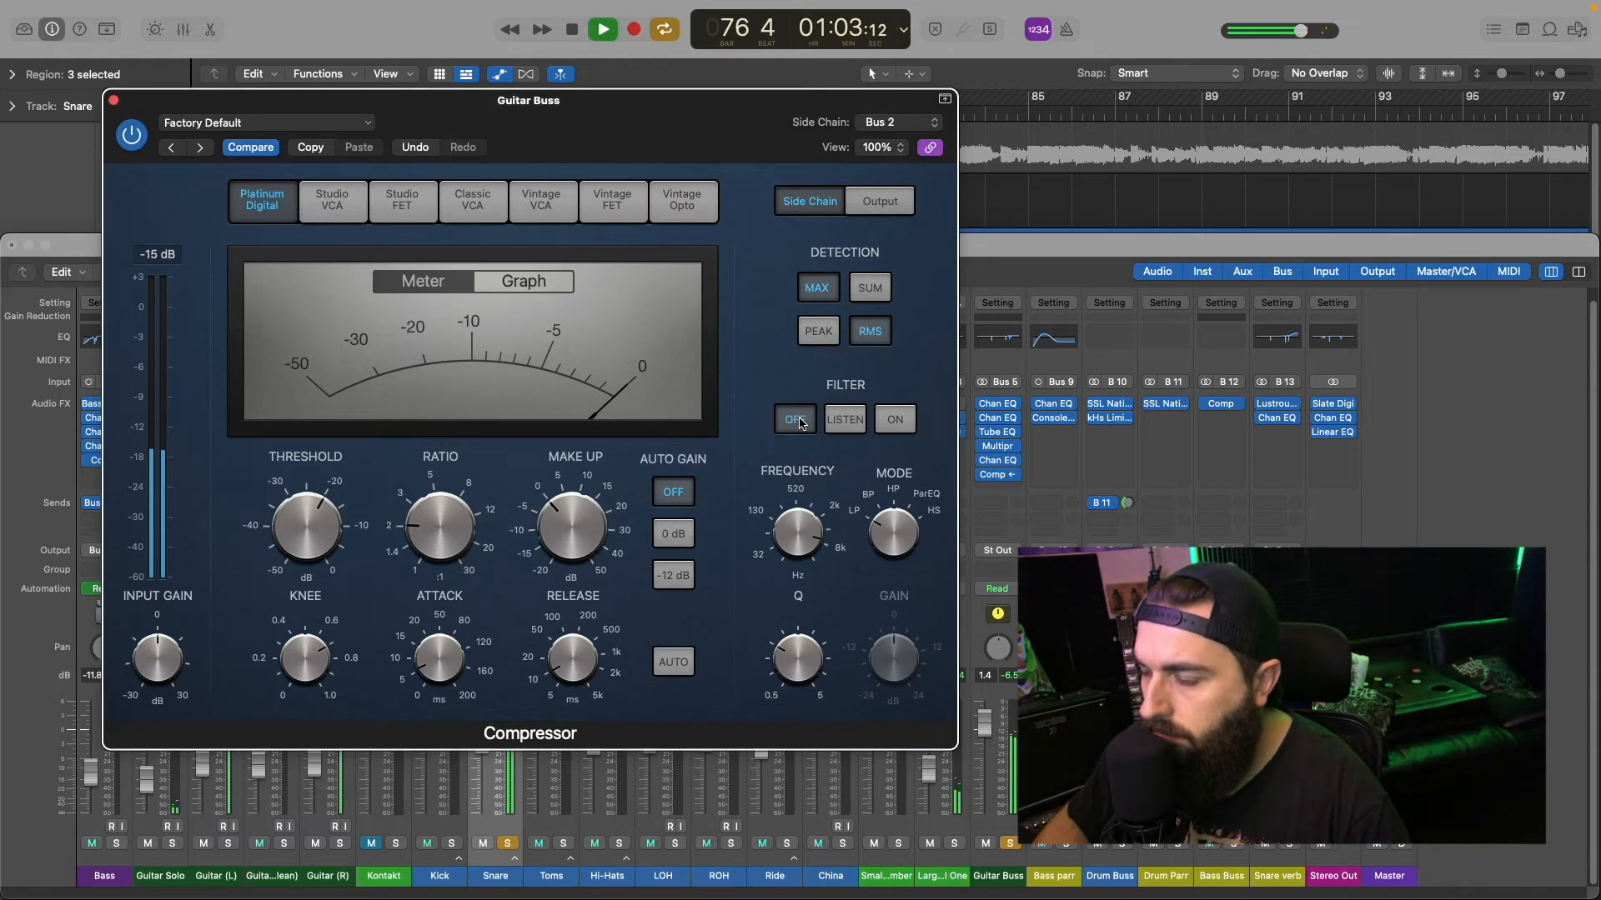
pyautogui.click(892, 422)
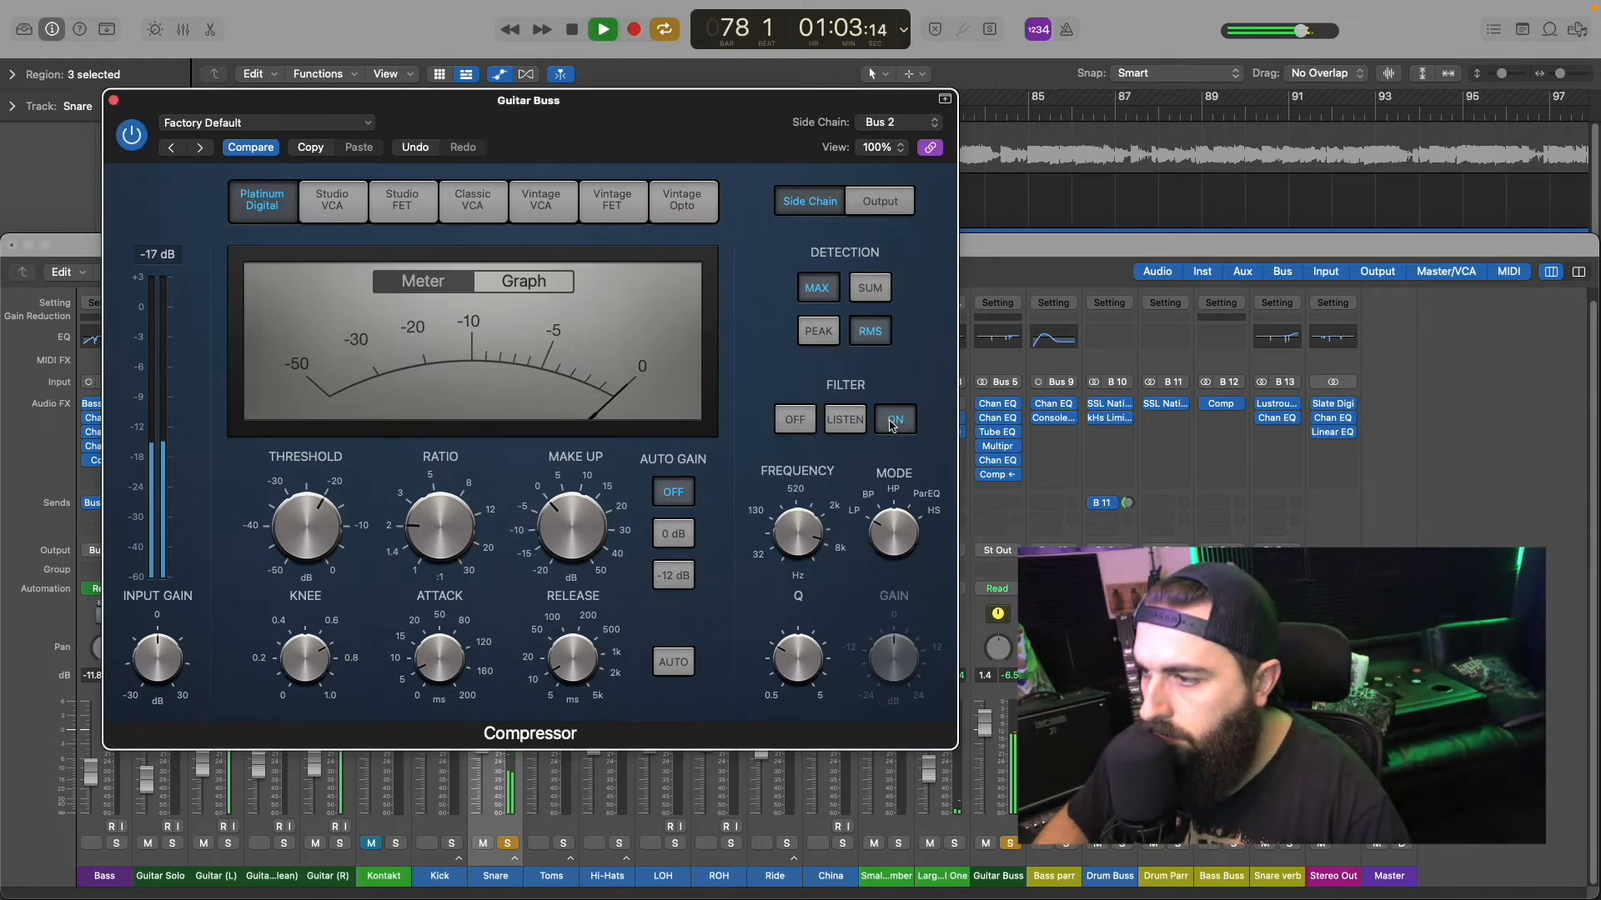
pyautogui.click(845, 419)
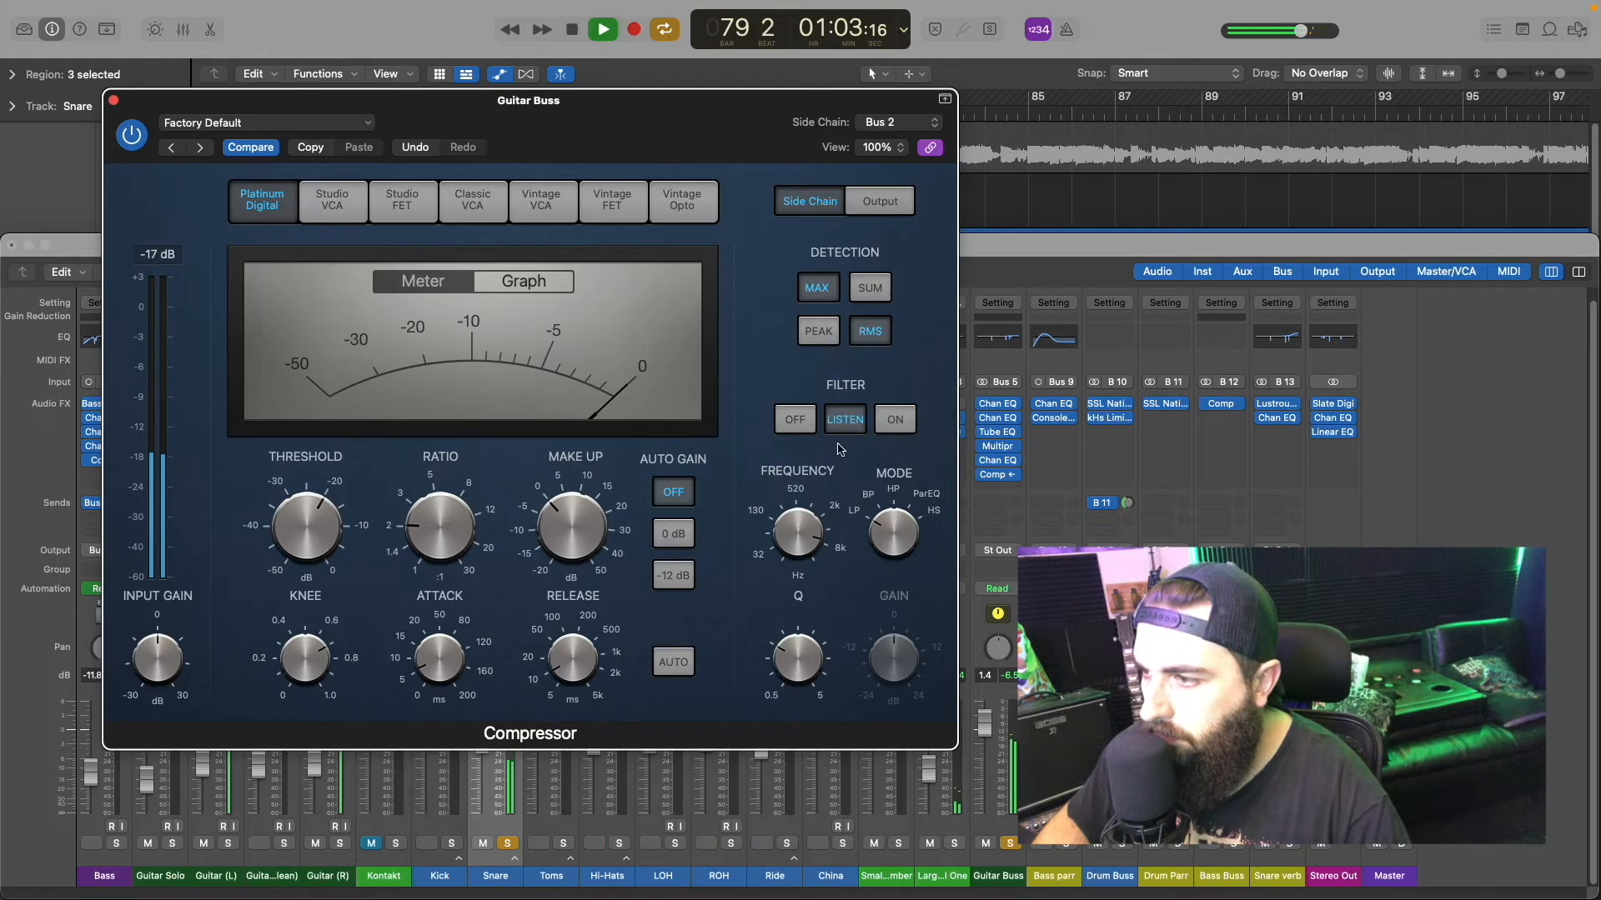
pyautogui.moveTo(806, 538)
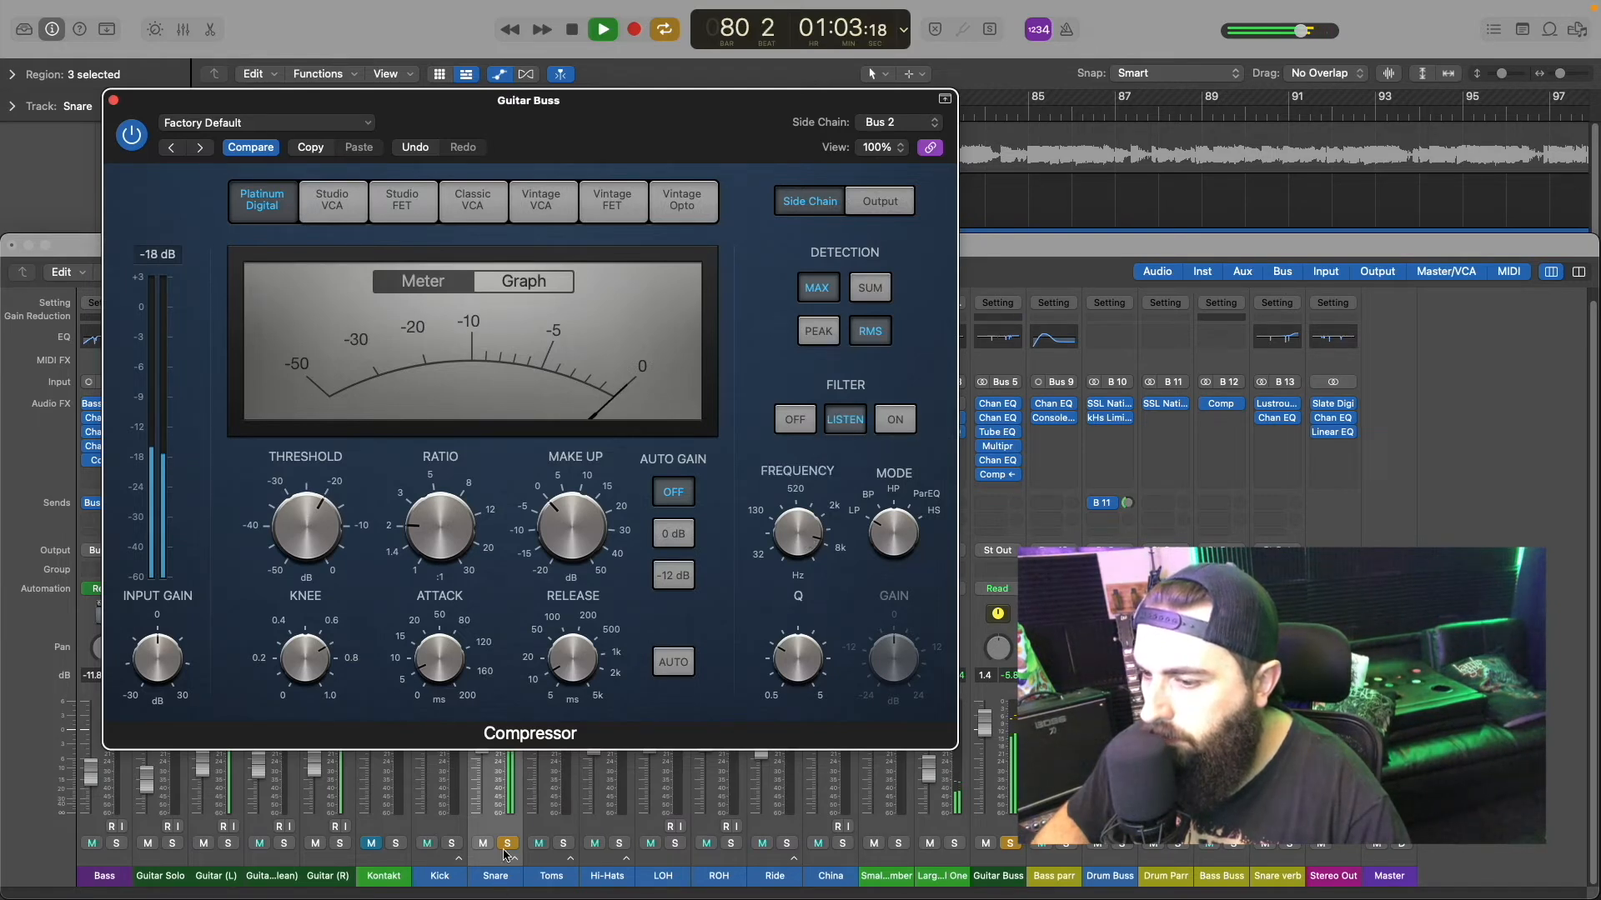
pyautogui.moveTo(805, 538); pyautogui.dragTo(786, 596)
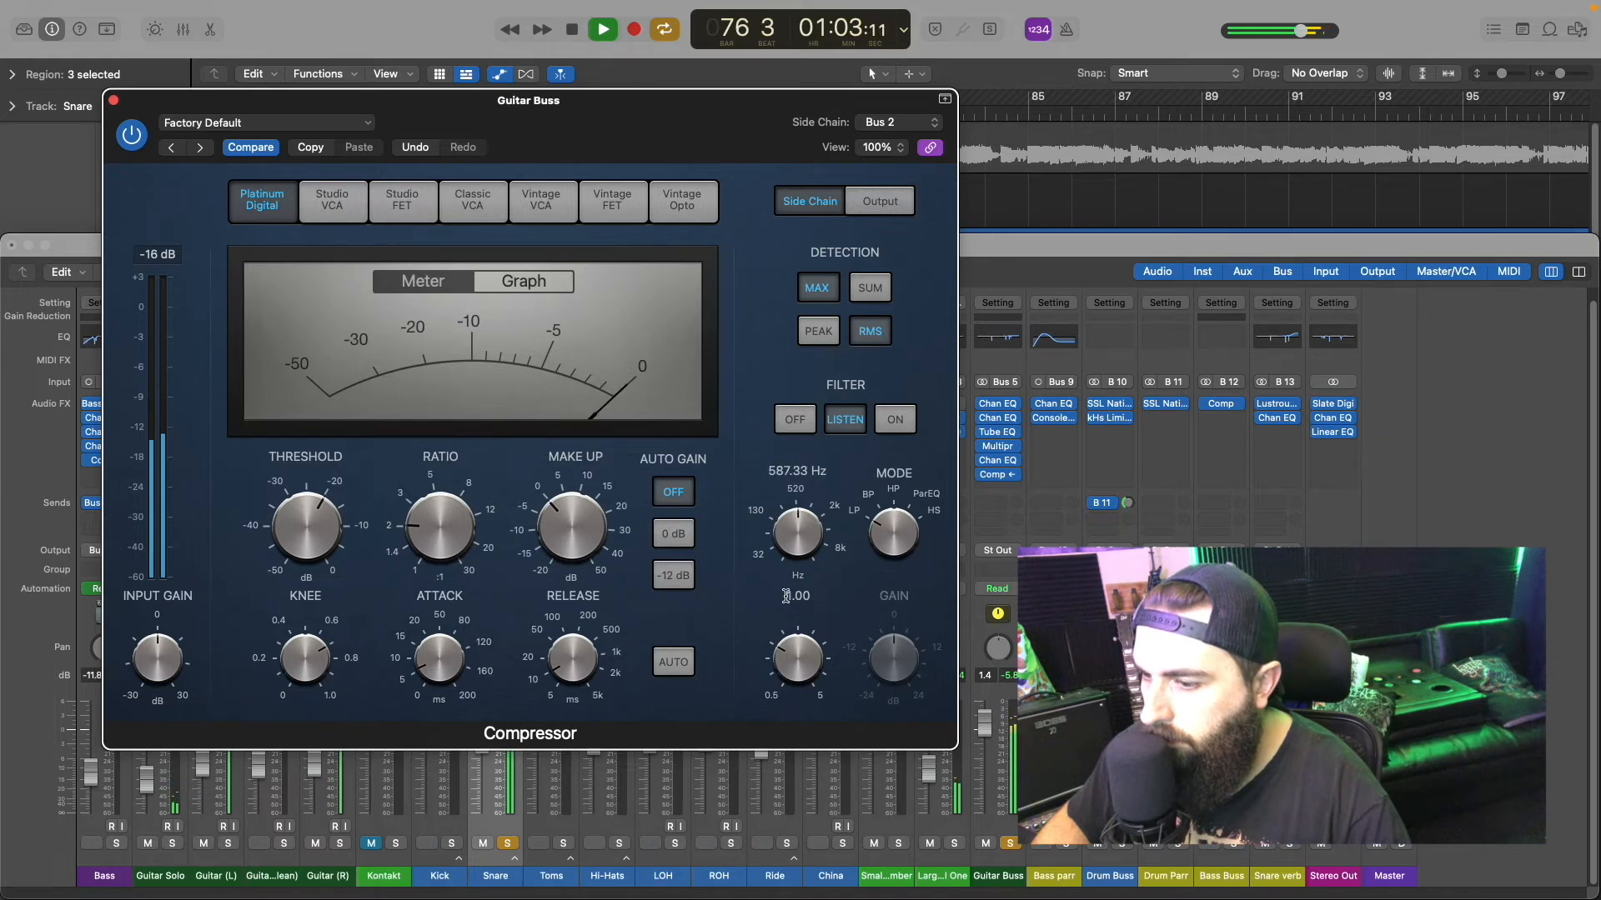
# Step: Turn the side chain filter on, unsolo the Snare and Guitar Buss, and play the full mix briefly
pyautogui.click(508, 843)
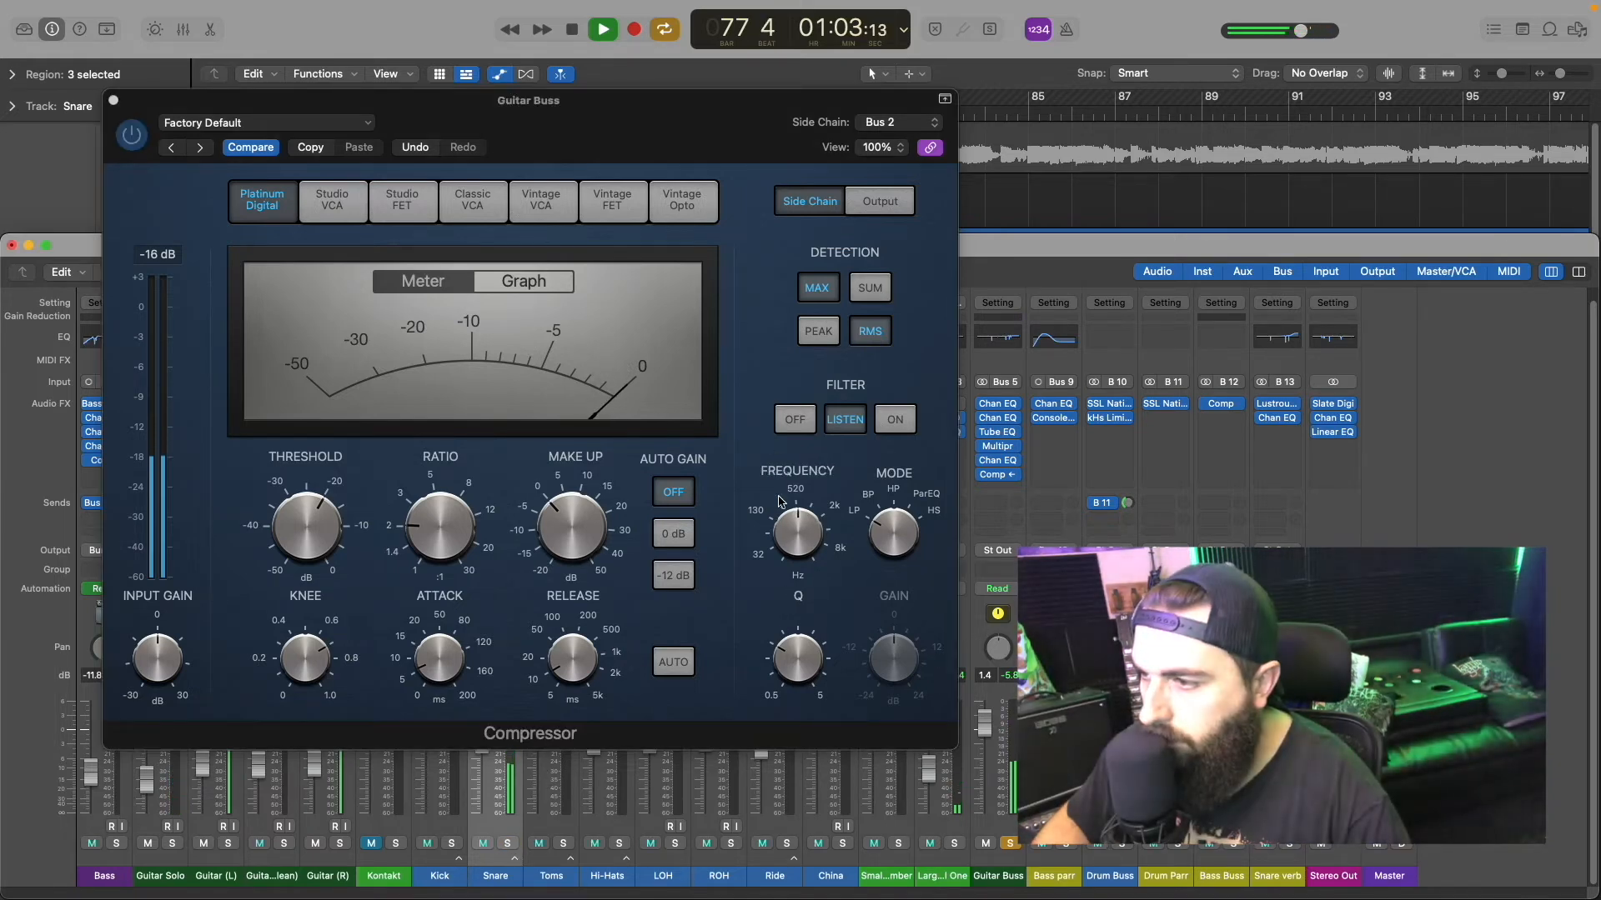
pyautogui.click(889, 421)
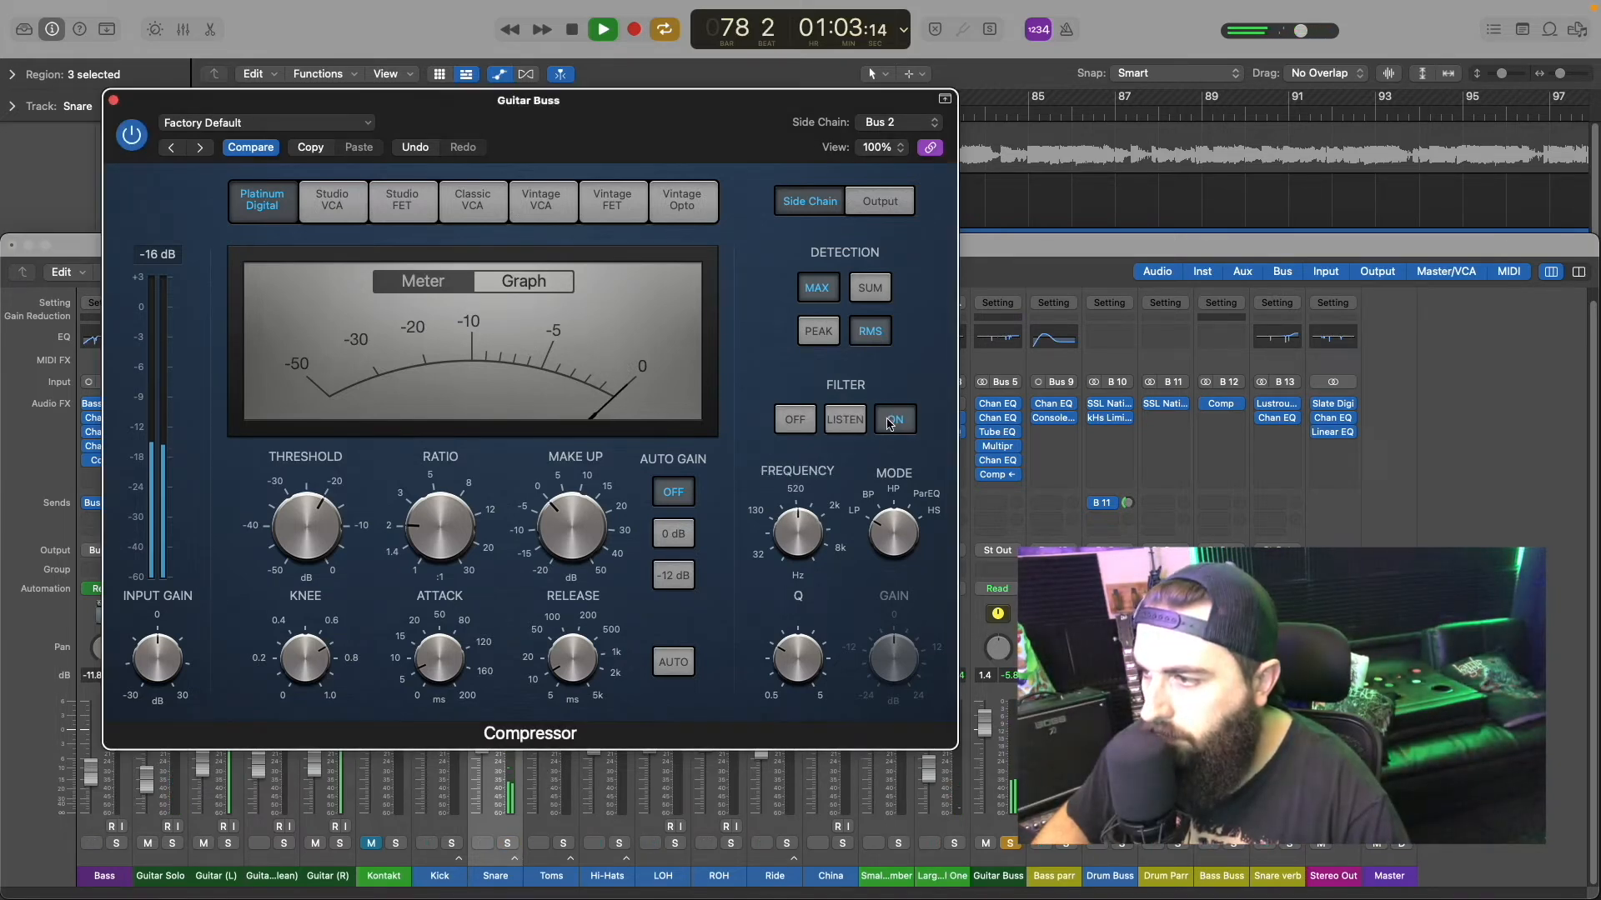
pyautogui.click(1010, 843)
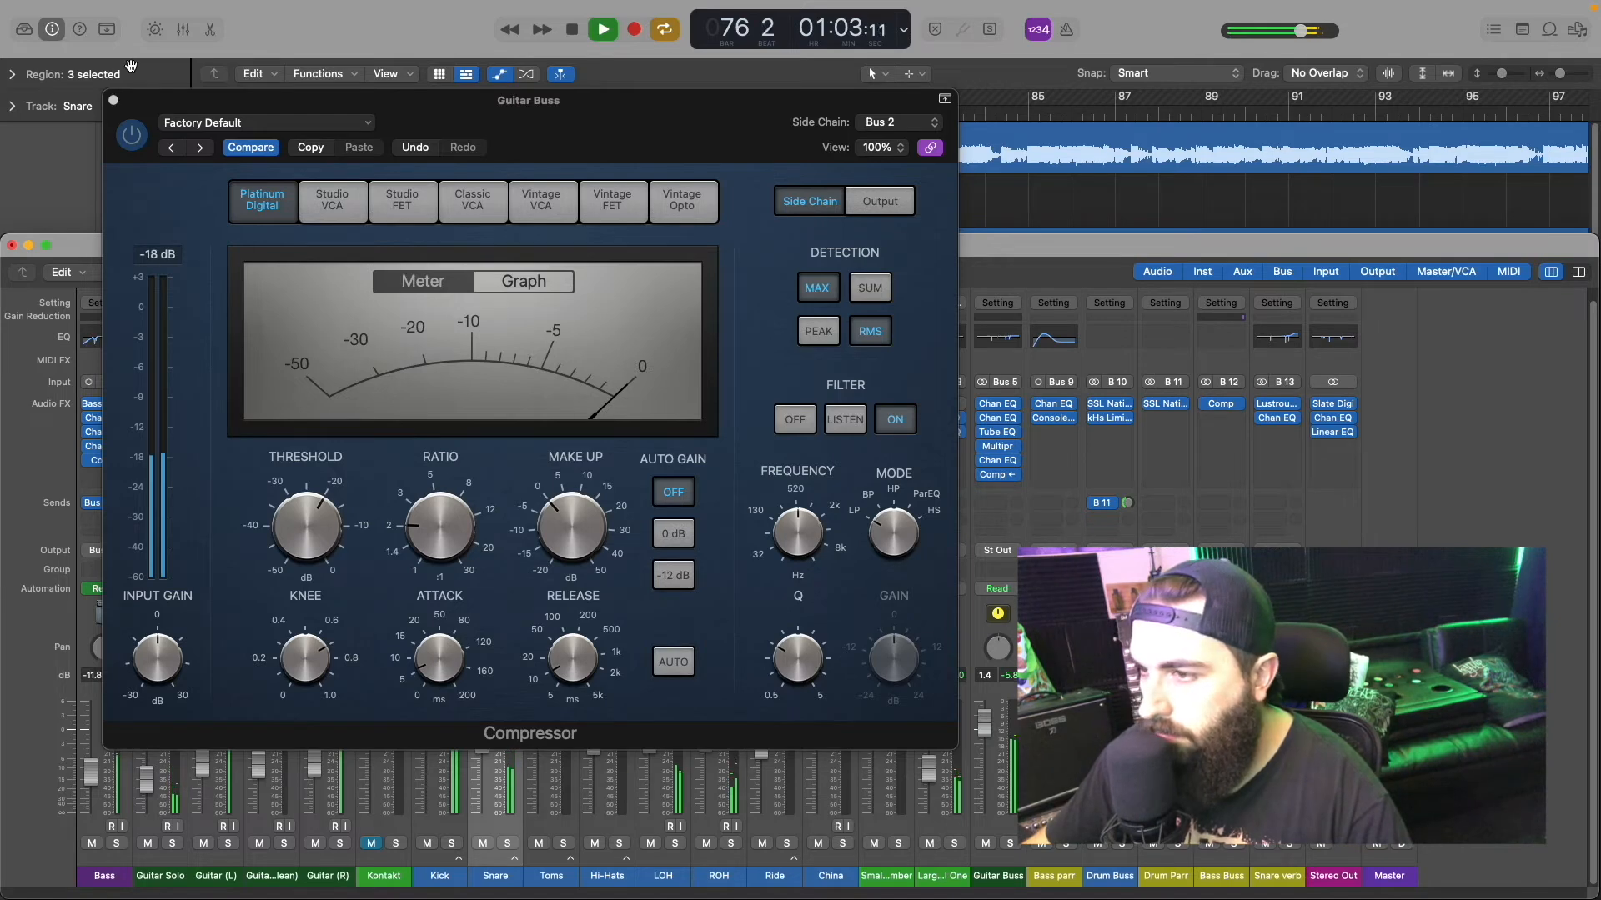
pyautogui.press('space')
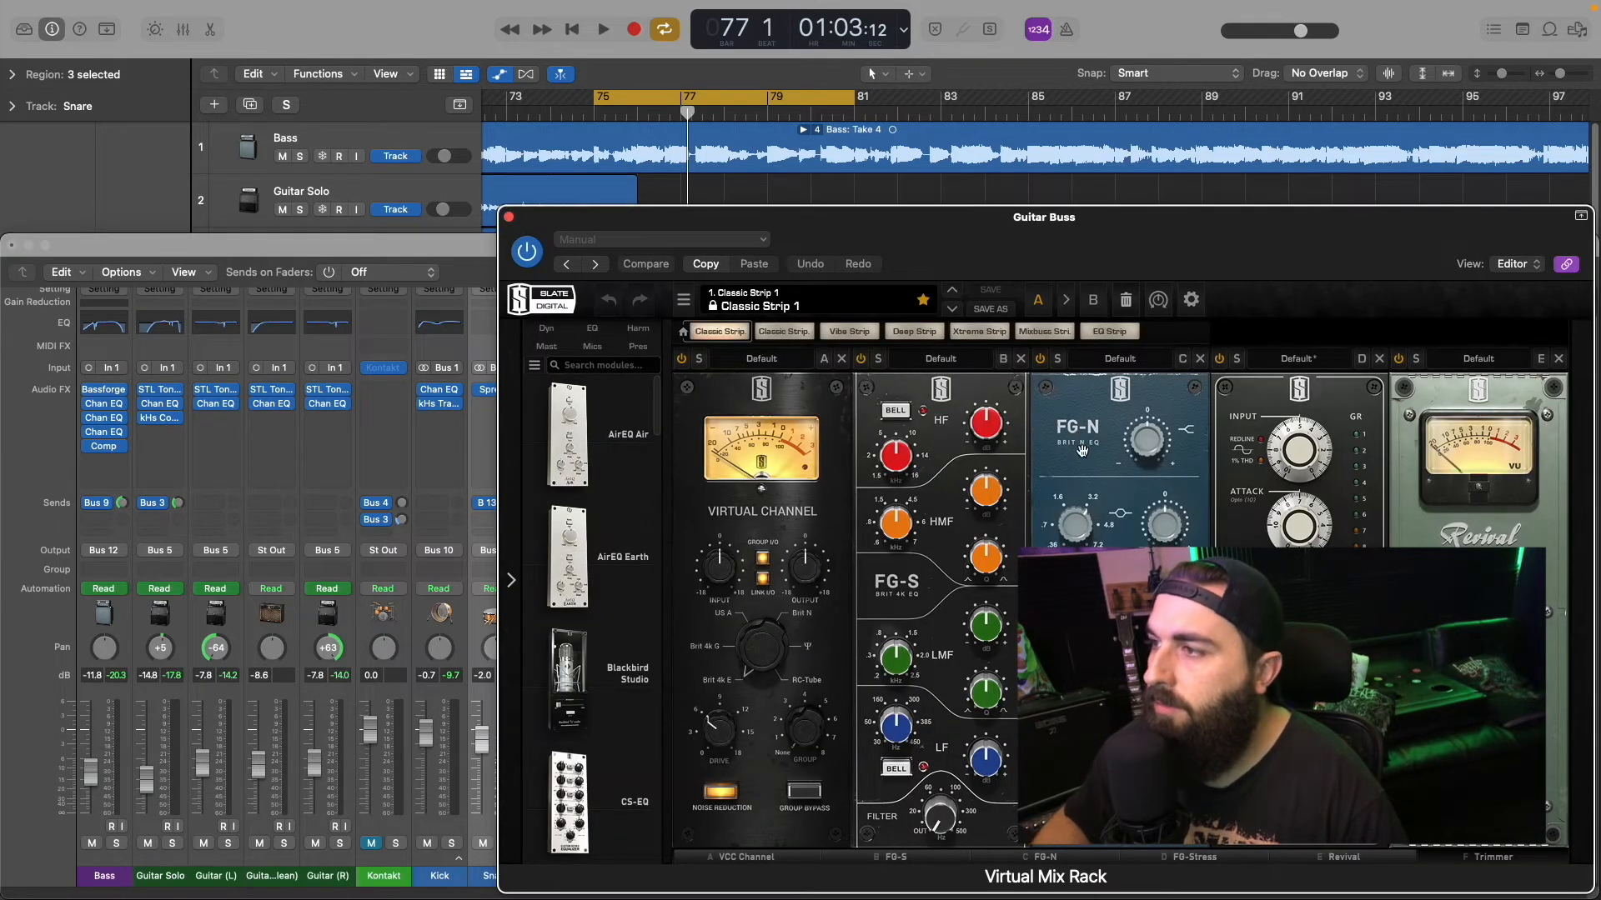
# Step: Solo the Guitar Buss and load the Electric Guitar 1 factory preset in its Virtual Mix Rack
pyautogui.moveTo(1024, 243); pyautogui.dragTo(821, 72)
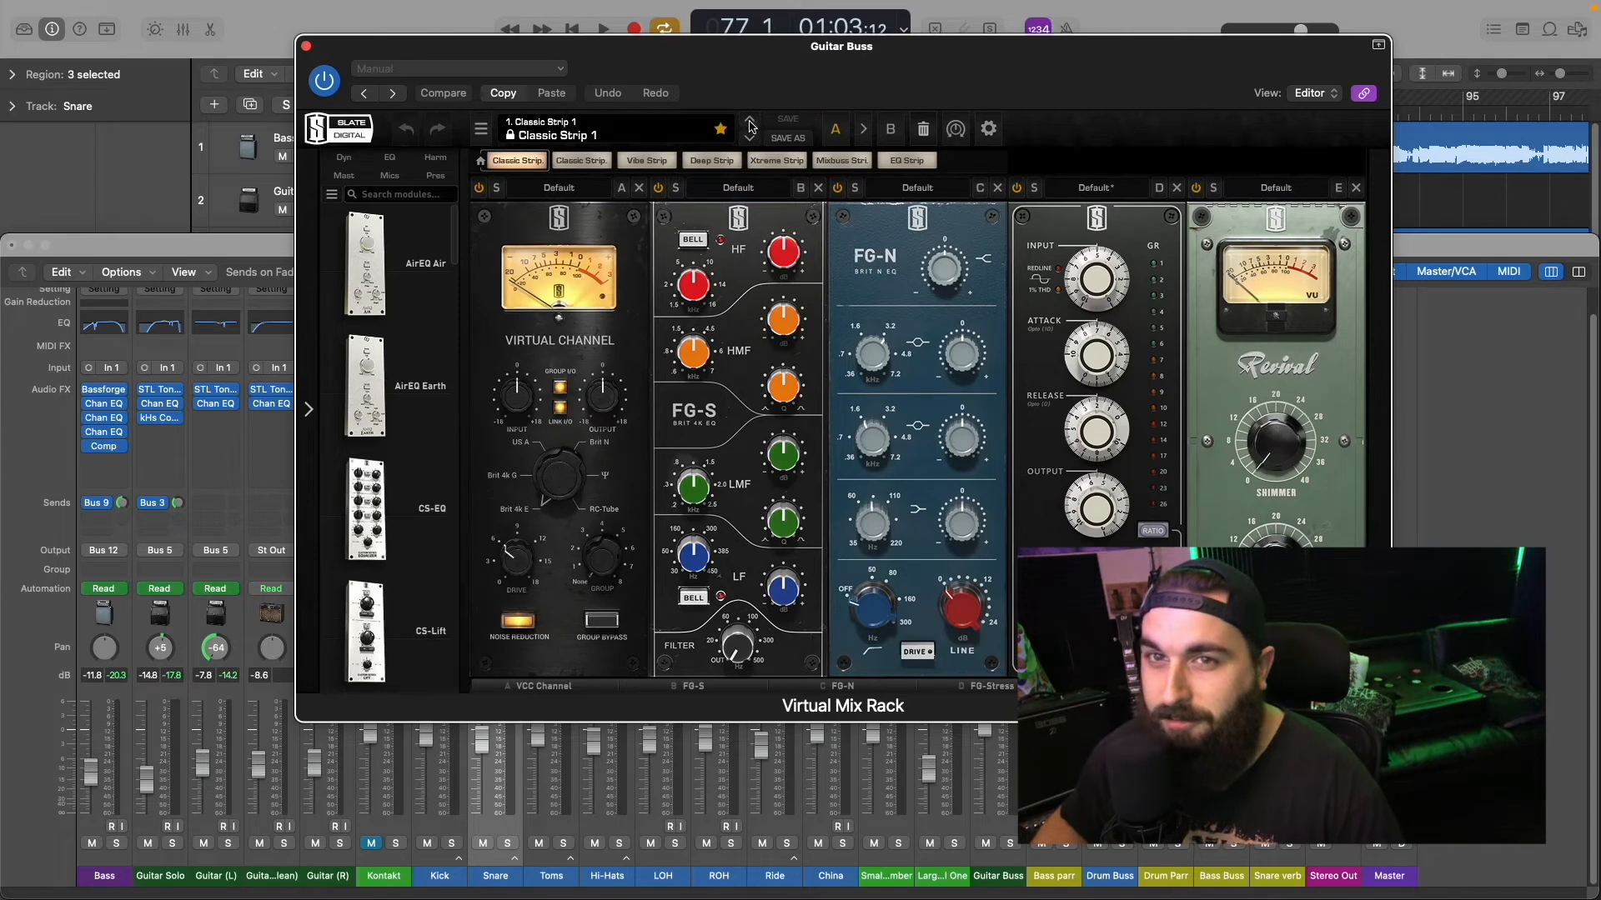
pyautogui.click(631, 127)
pyautogui.moveTo(583, 421)
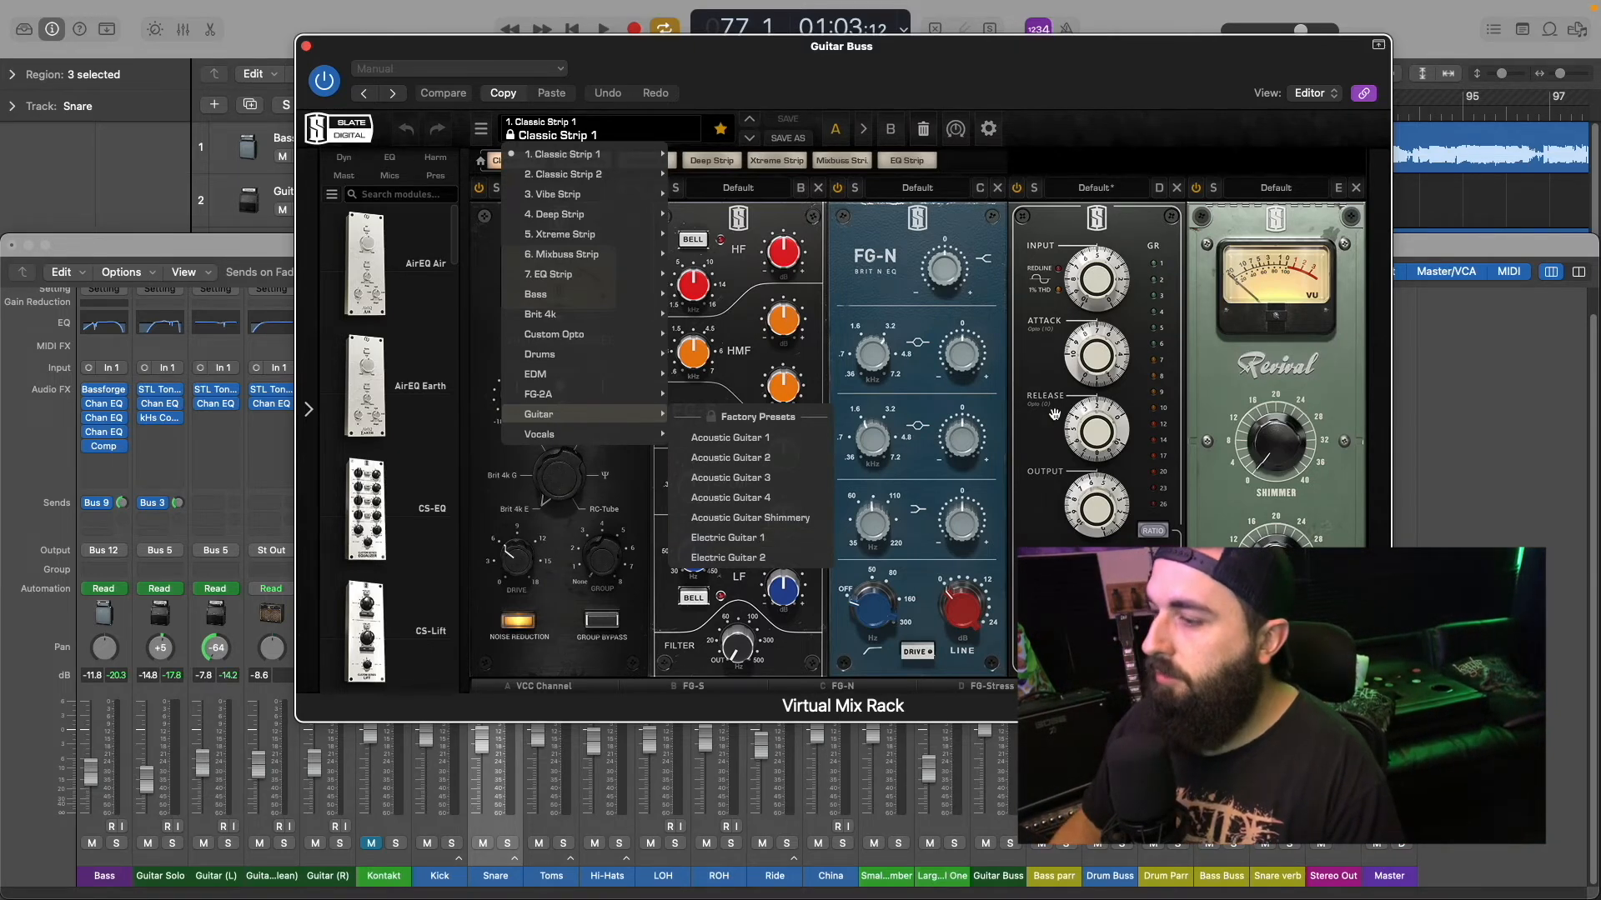
pyautogui.click(1012, 846)
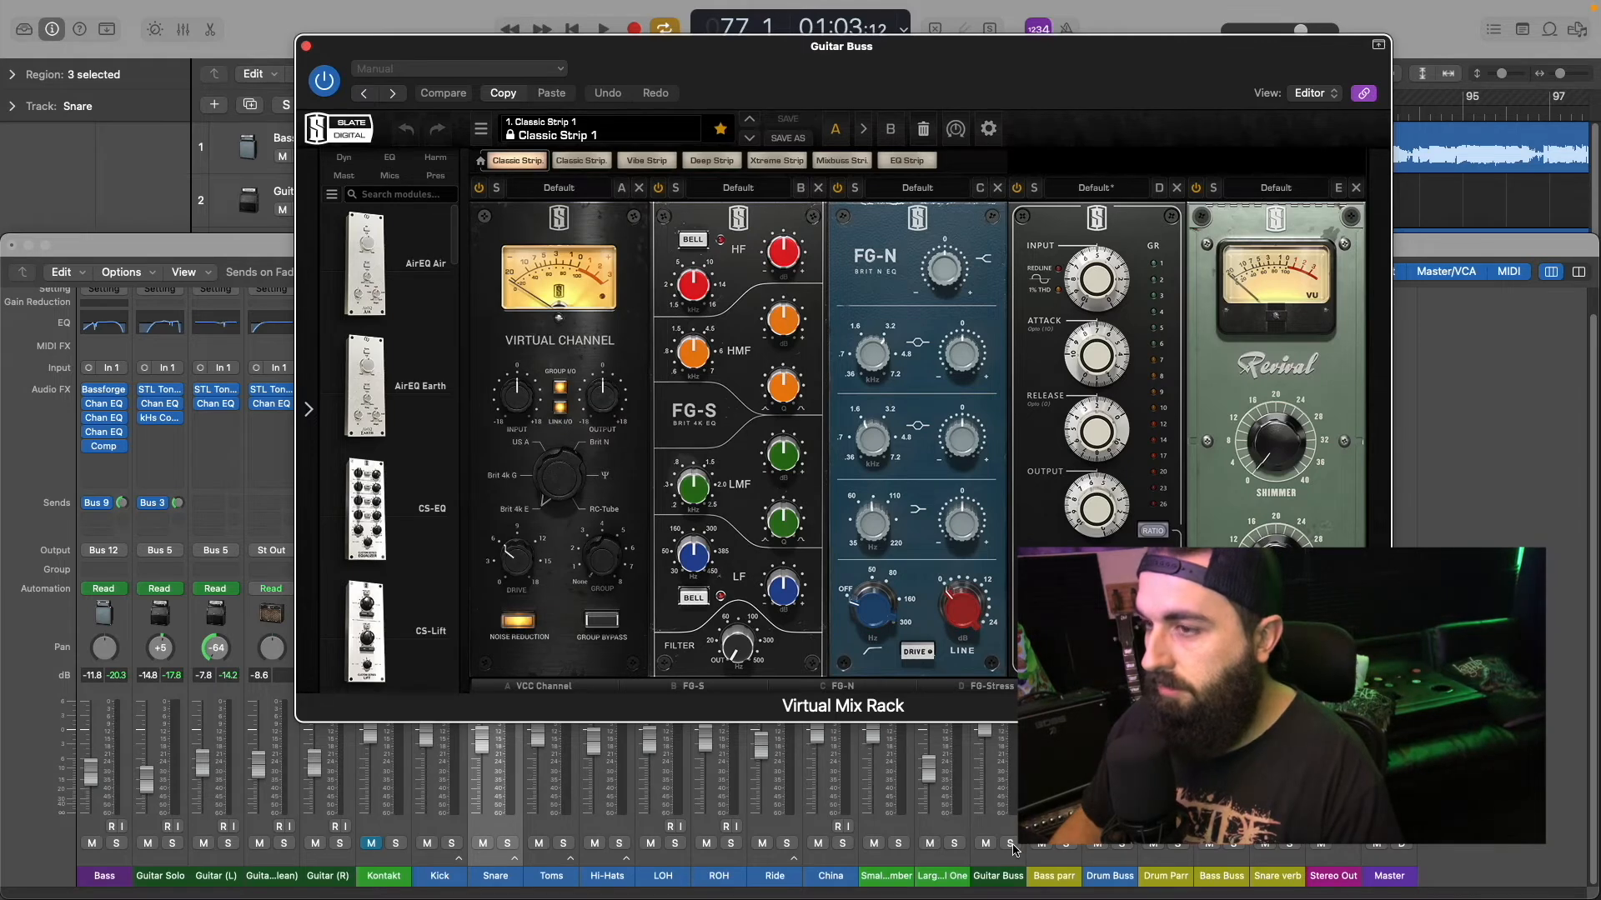
pyautogui.click(1011, 845)
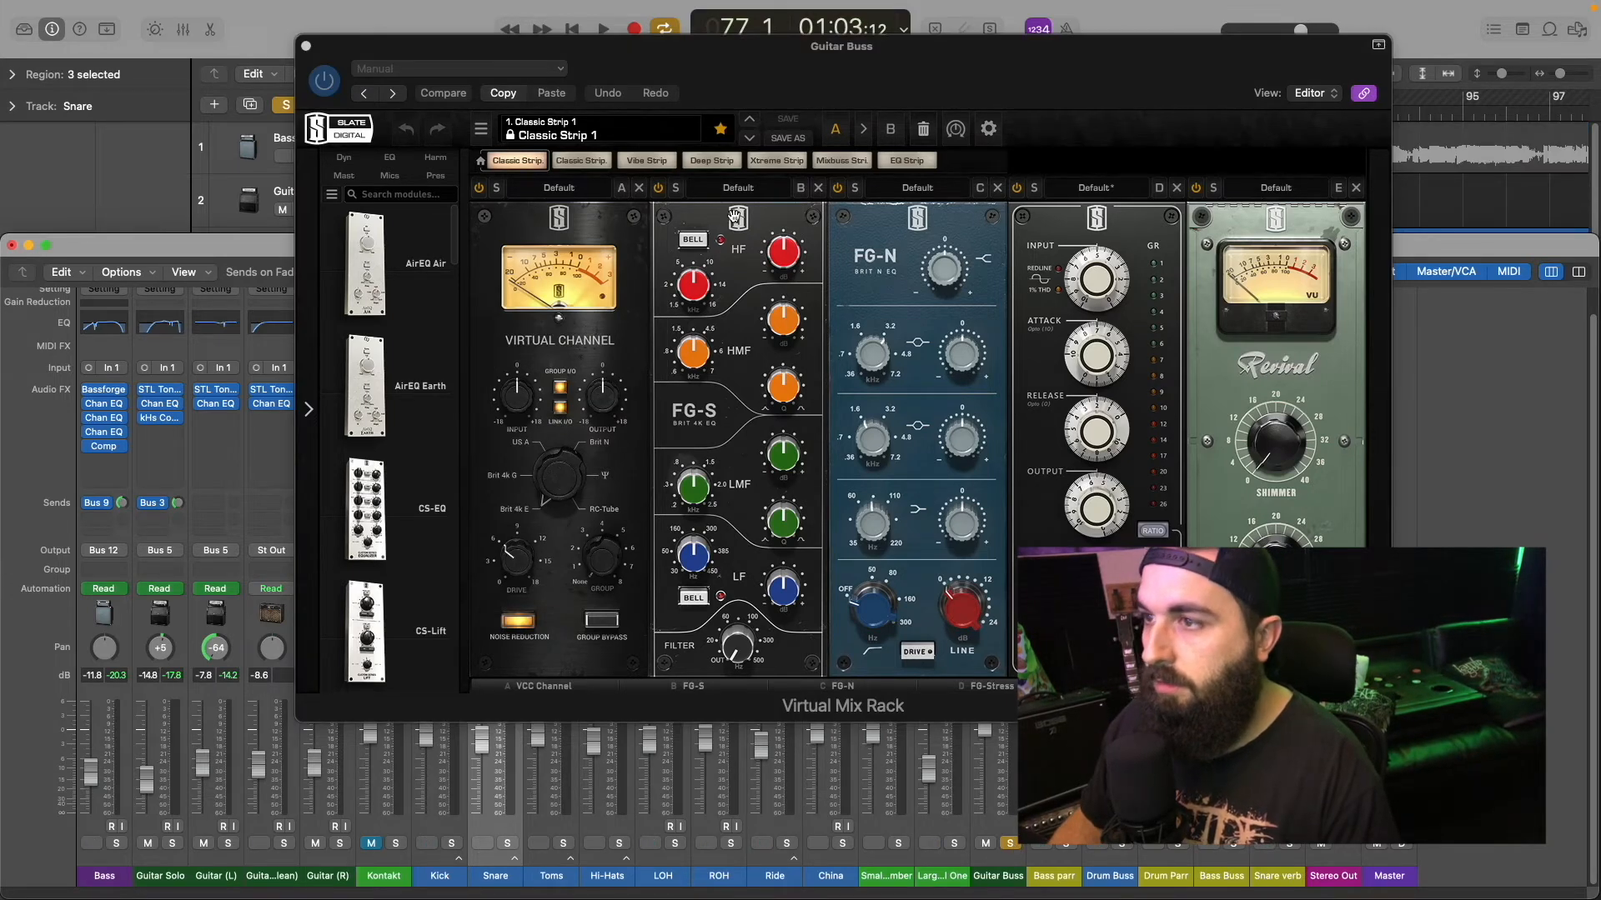
pyautogui.click(735, 127)
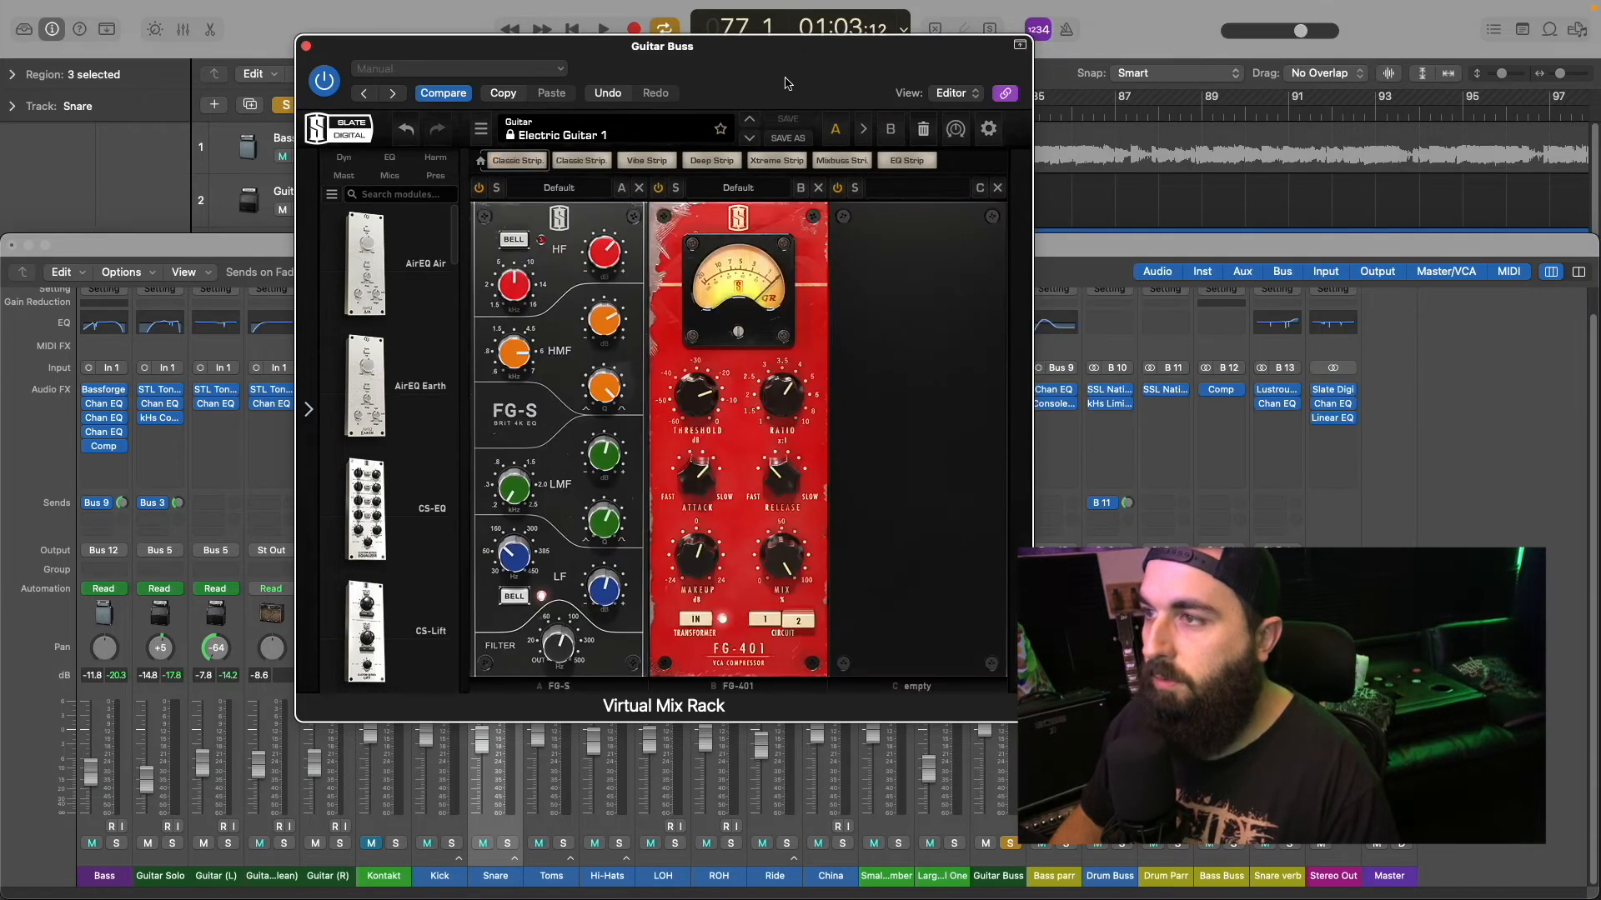
# Step: Turn down the FG-401 compressor's makeup gain in the Electric Guitar 1 preset and close the Virtual Mix Rack
pyautogui.moveTo(780, 75); pyautogui.dragTo(911, 93)
pyautogui.moveTo(829, 580); pyautogui.dragTo(824, 591)
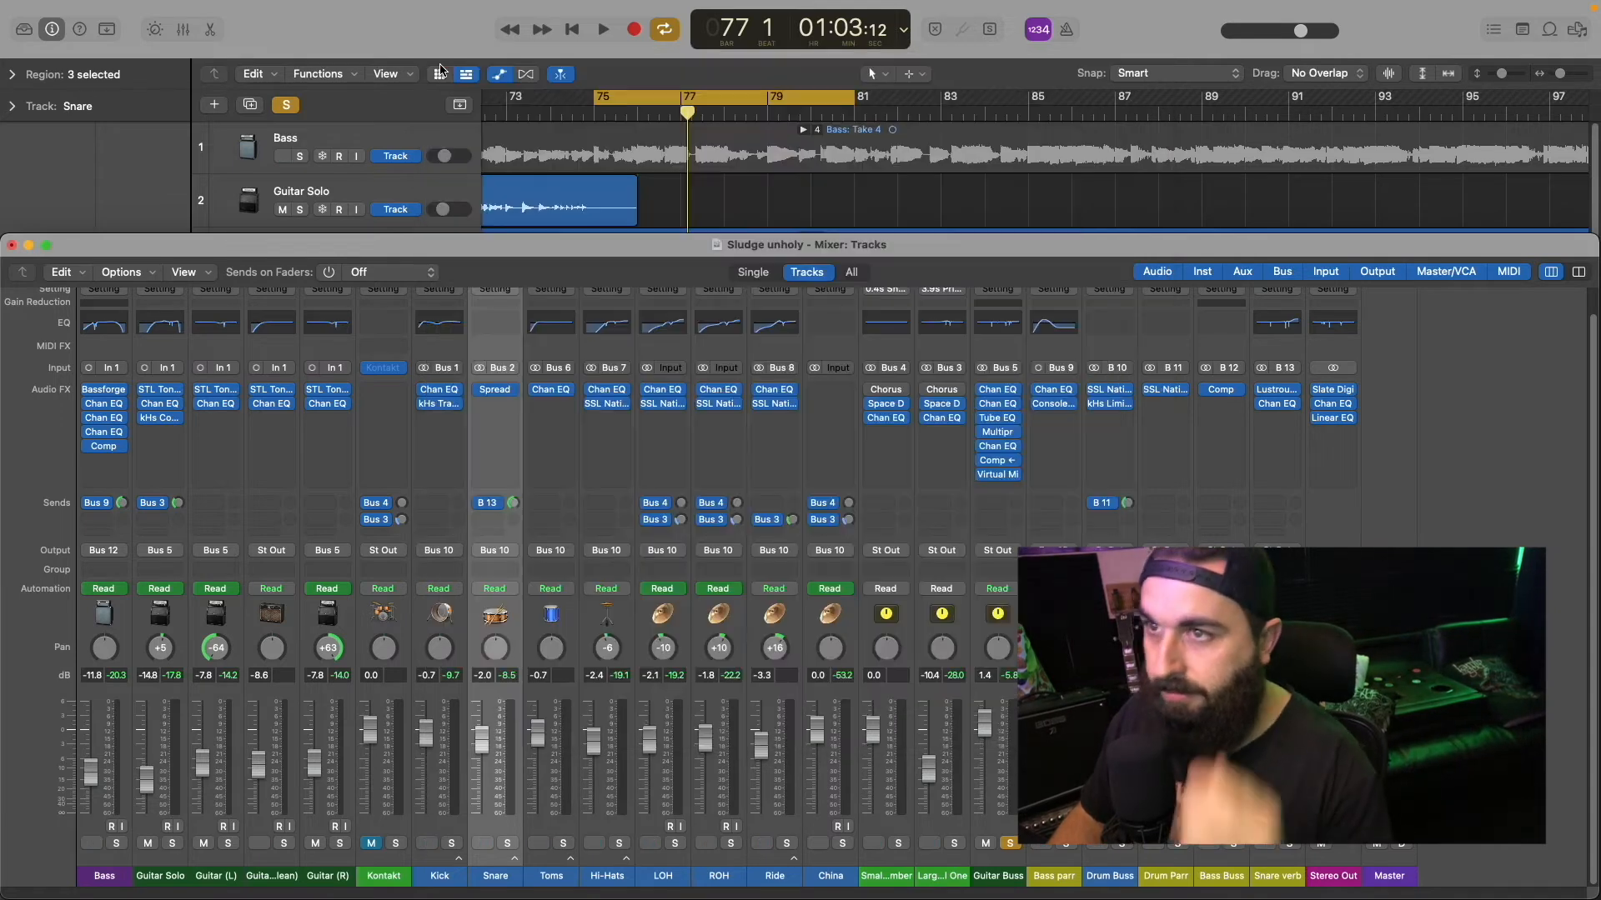
pyautogui.click(440, 65)
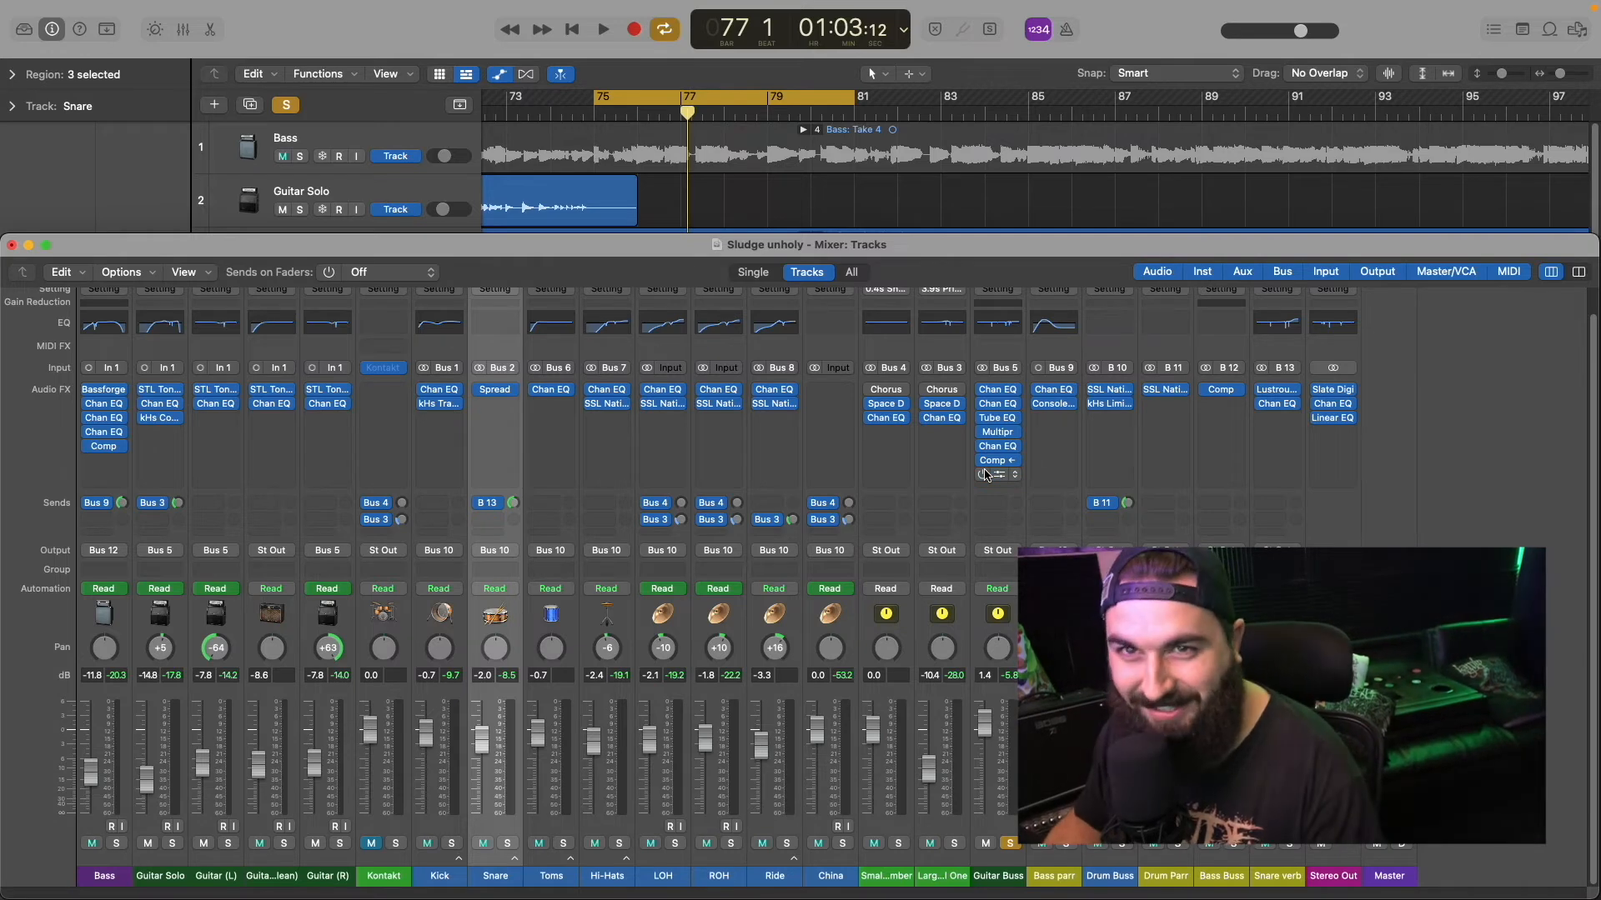
# Step: Reopen the Virtual Mix Rack during playback, load the Electric Guitar 2 preset and set the FG-401 makeup gain to 0 dB
pyautogui.press('space')
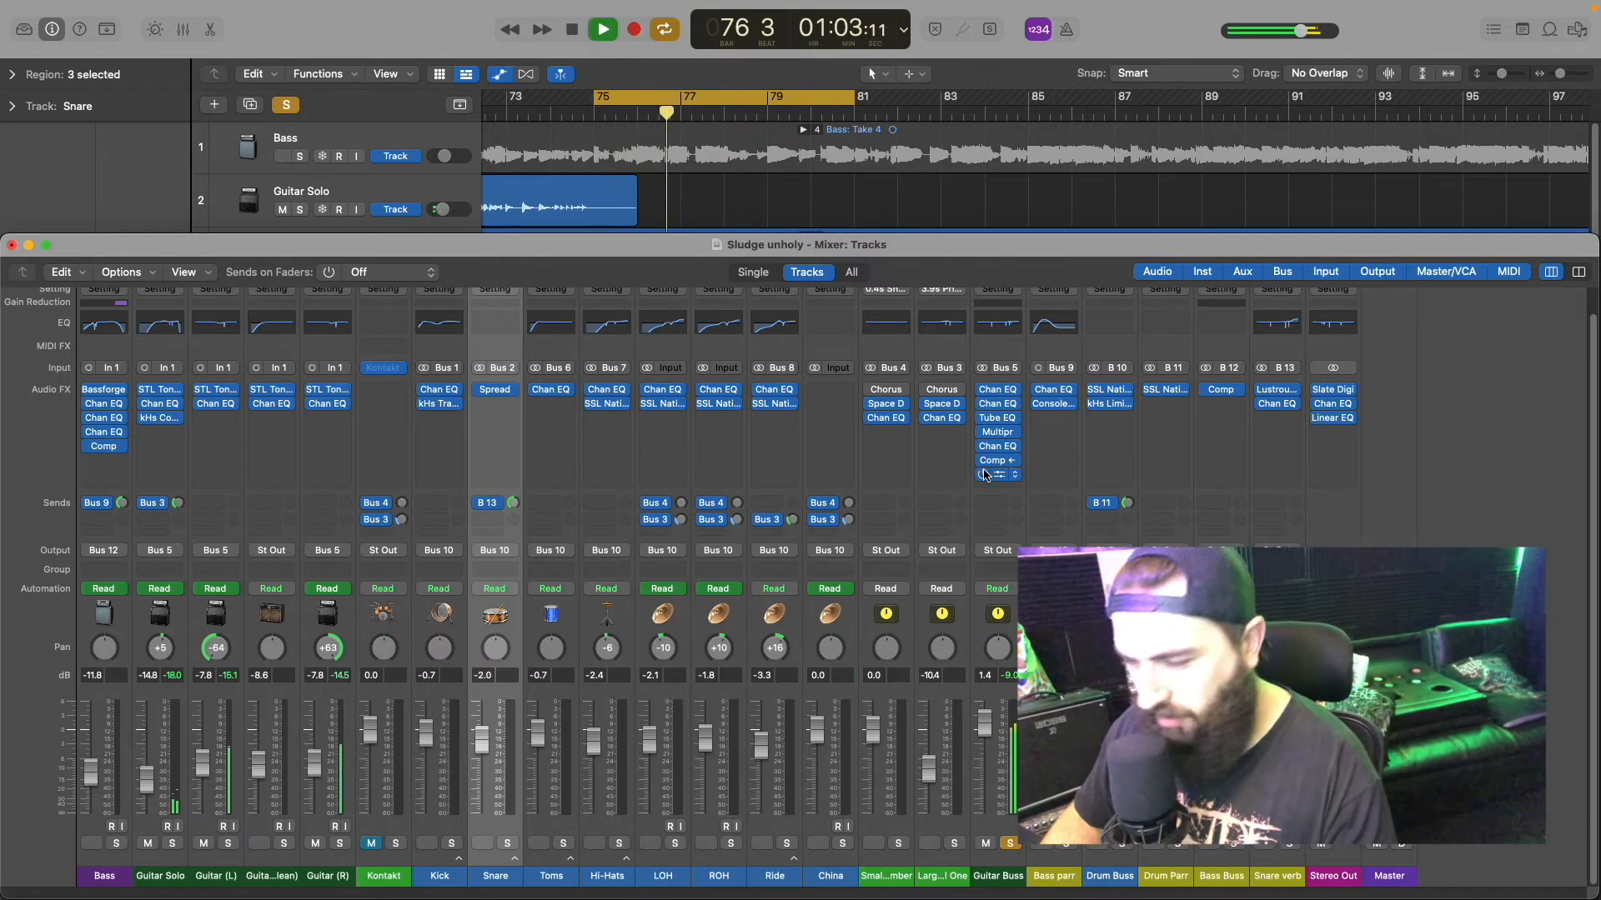
pyautogui.click(985, 475)
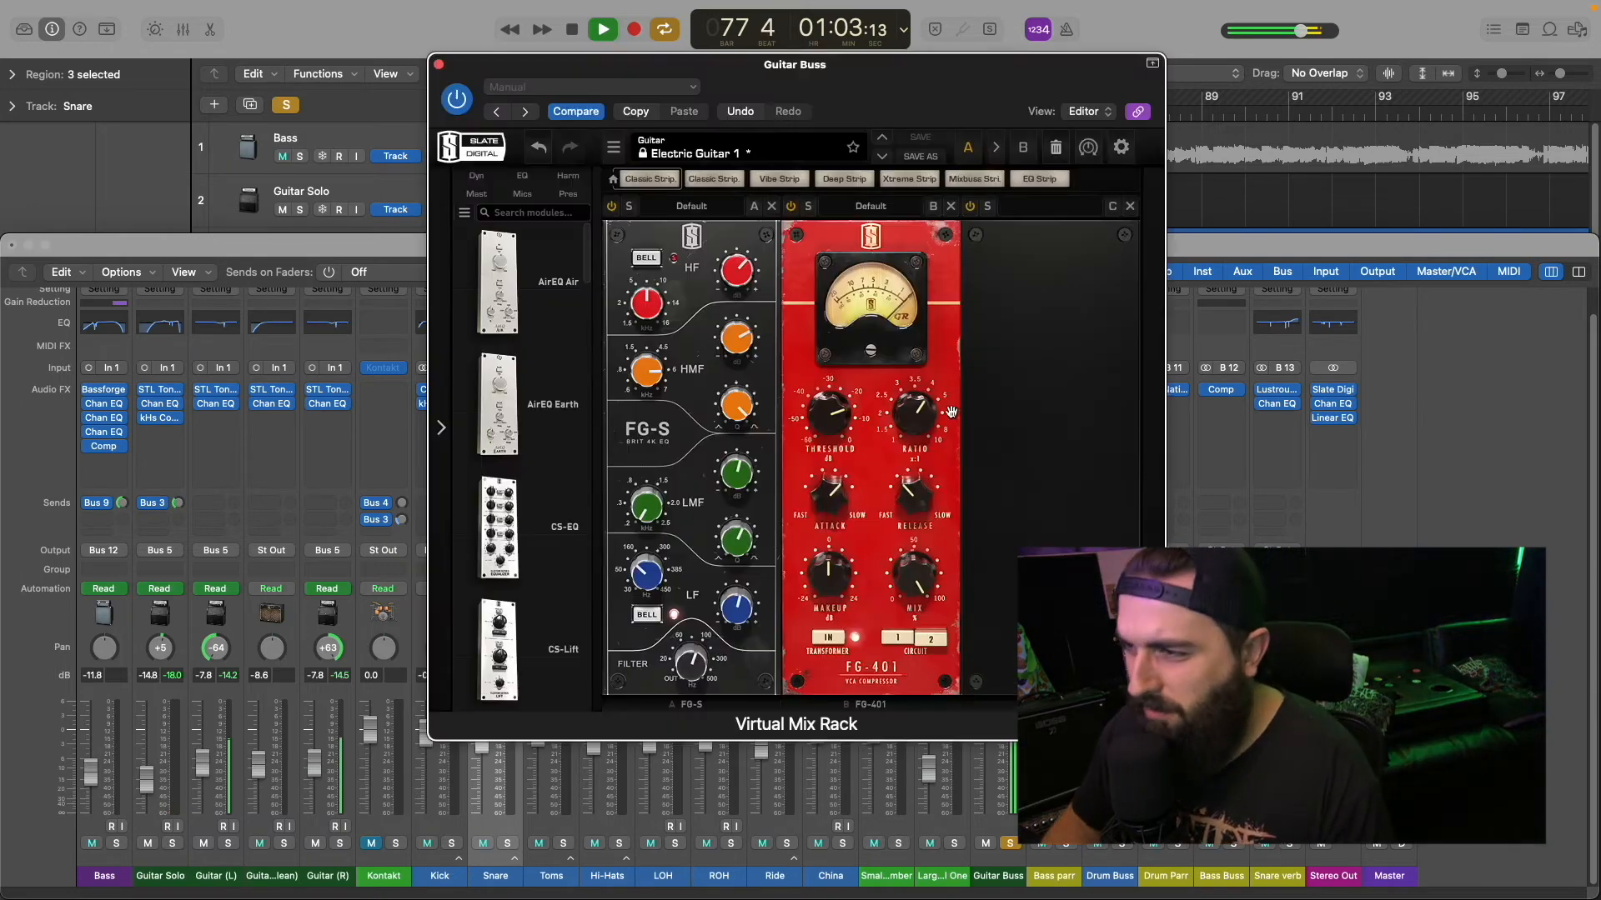
pyautogui.click(881, 156)
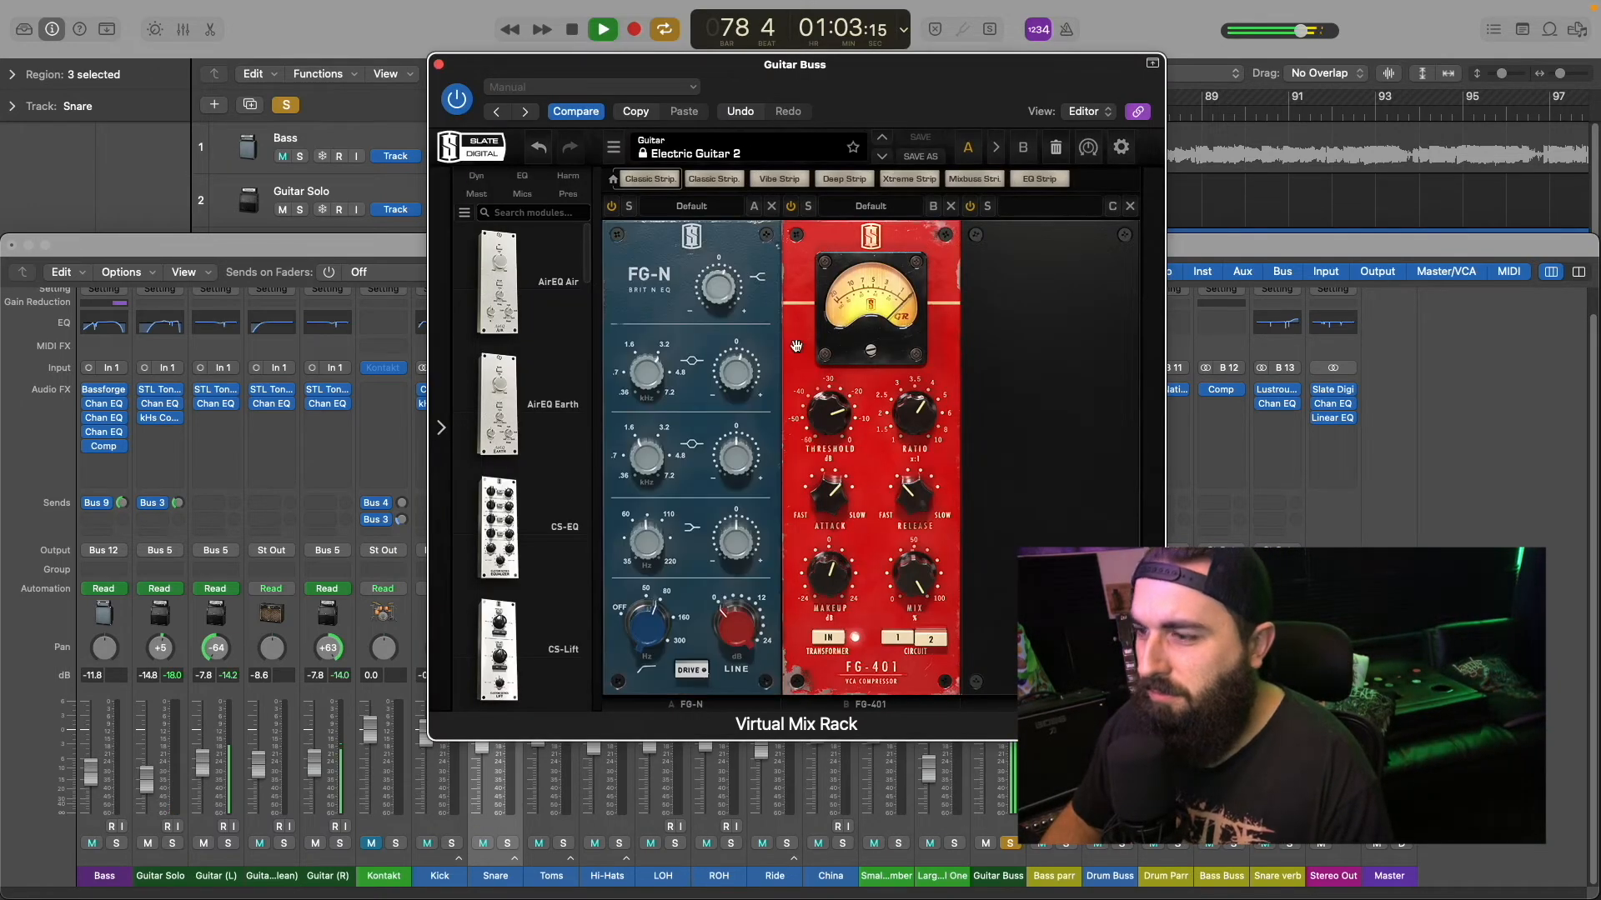
pyautogui.moveTo(822, 579); pyautogui.dragTo(821, 583)
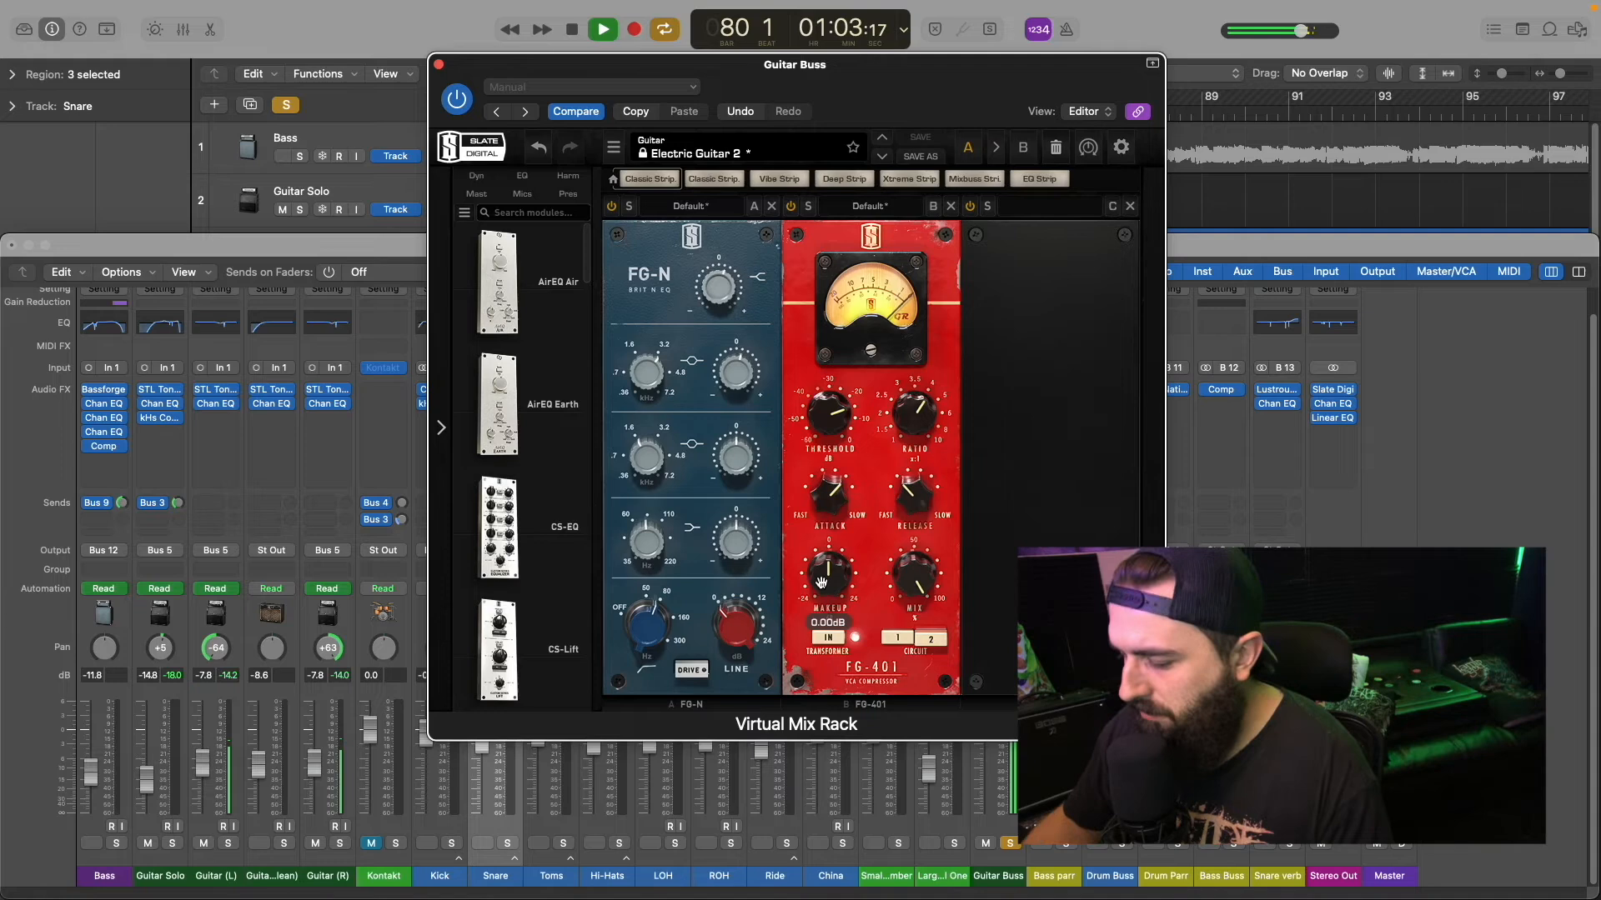
pyautogui.press('space')
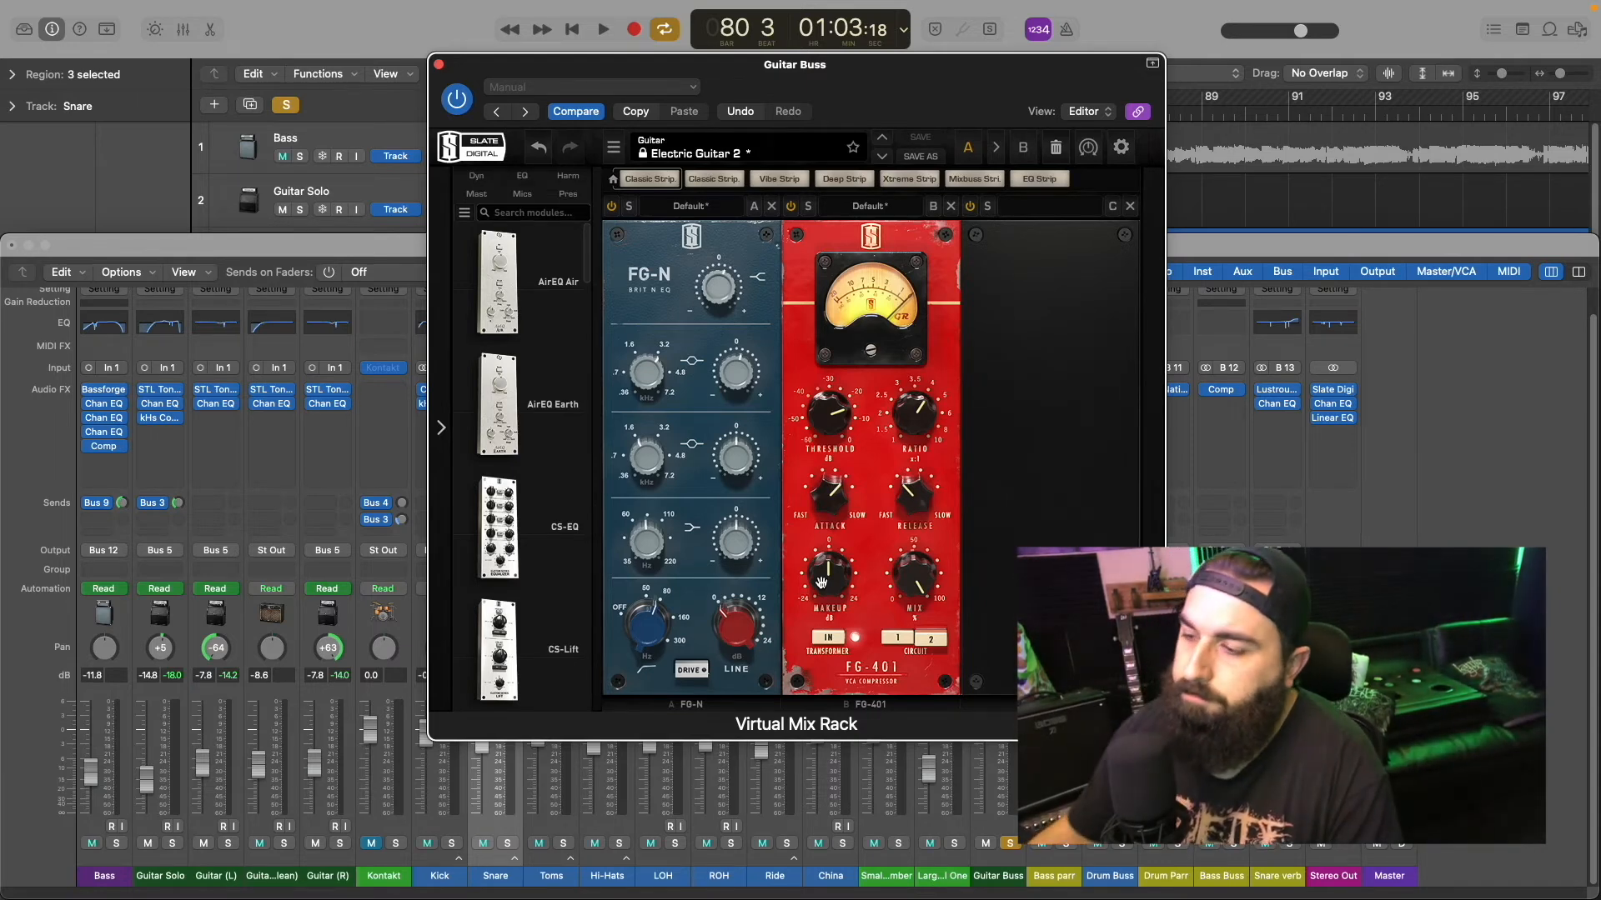
# Step: Compare the Virtual Mix Rack bypassed and active over the soloed loop and try adjustments to the FG-N EQ's mid and low bands
pyautogui.press('space')
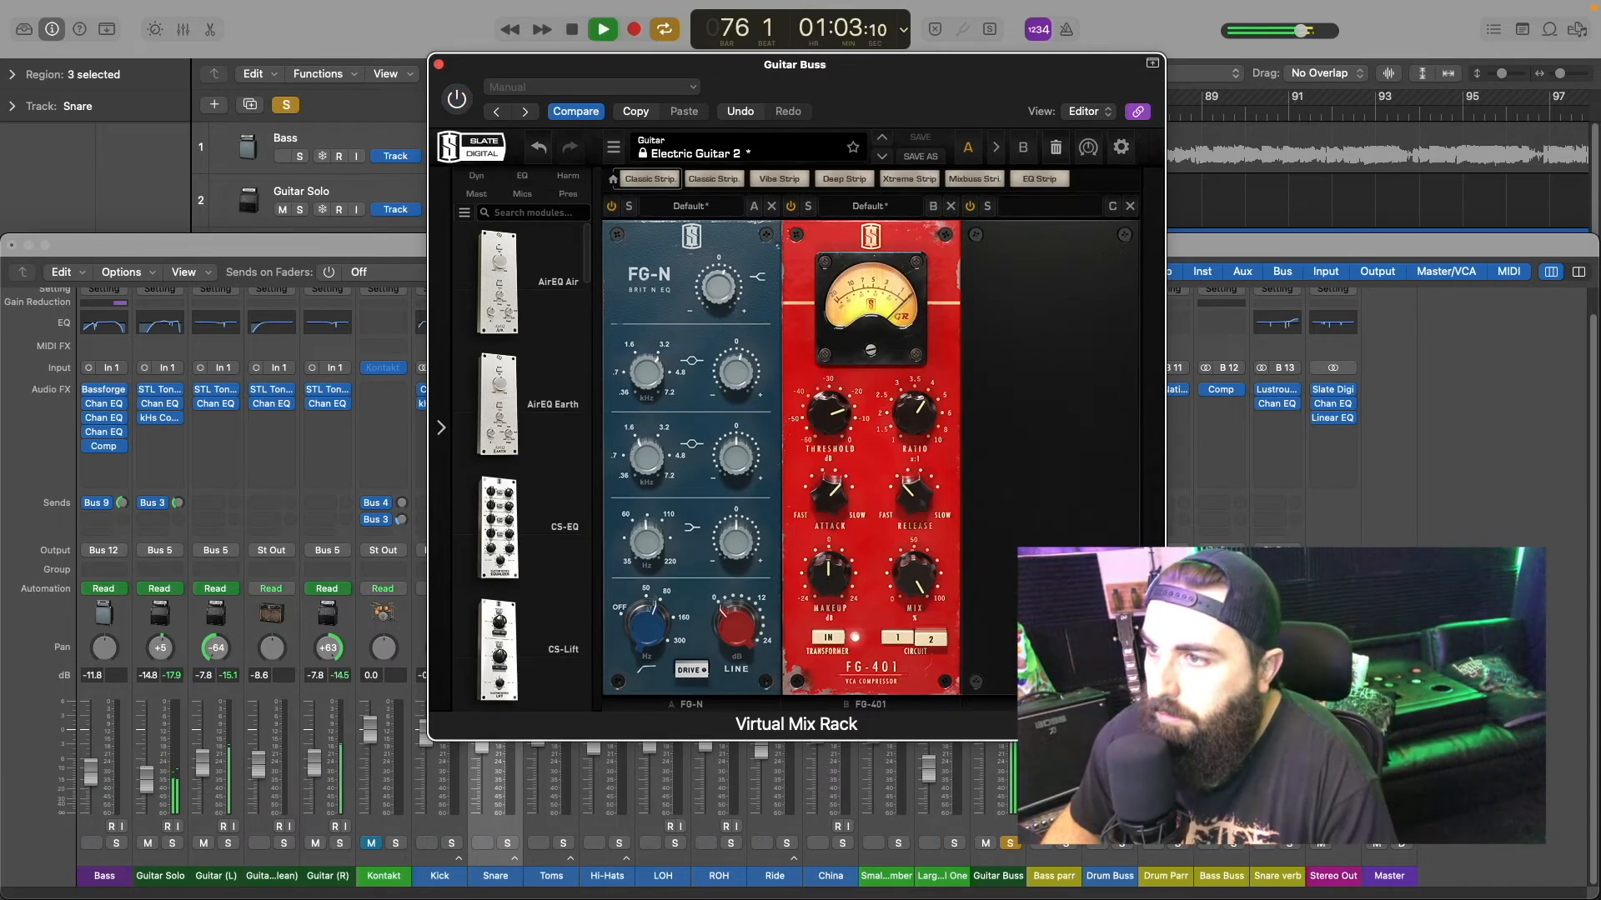
pyautogui.click(456, 99)
pyautogui.moveTo(725, 380); pyautogui.dragTo(638, 373)
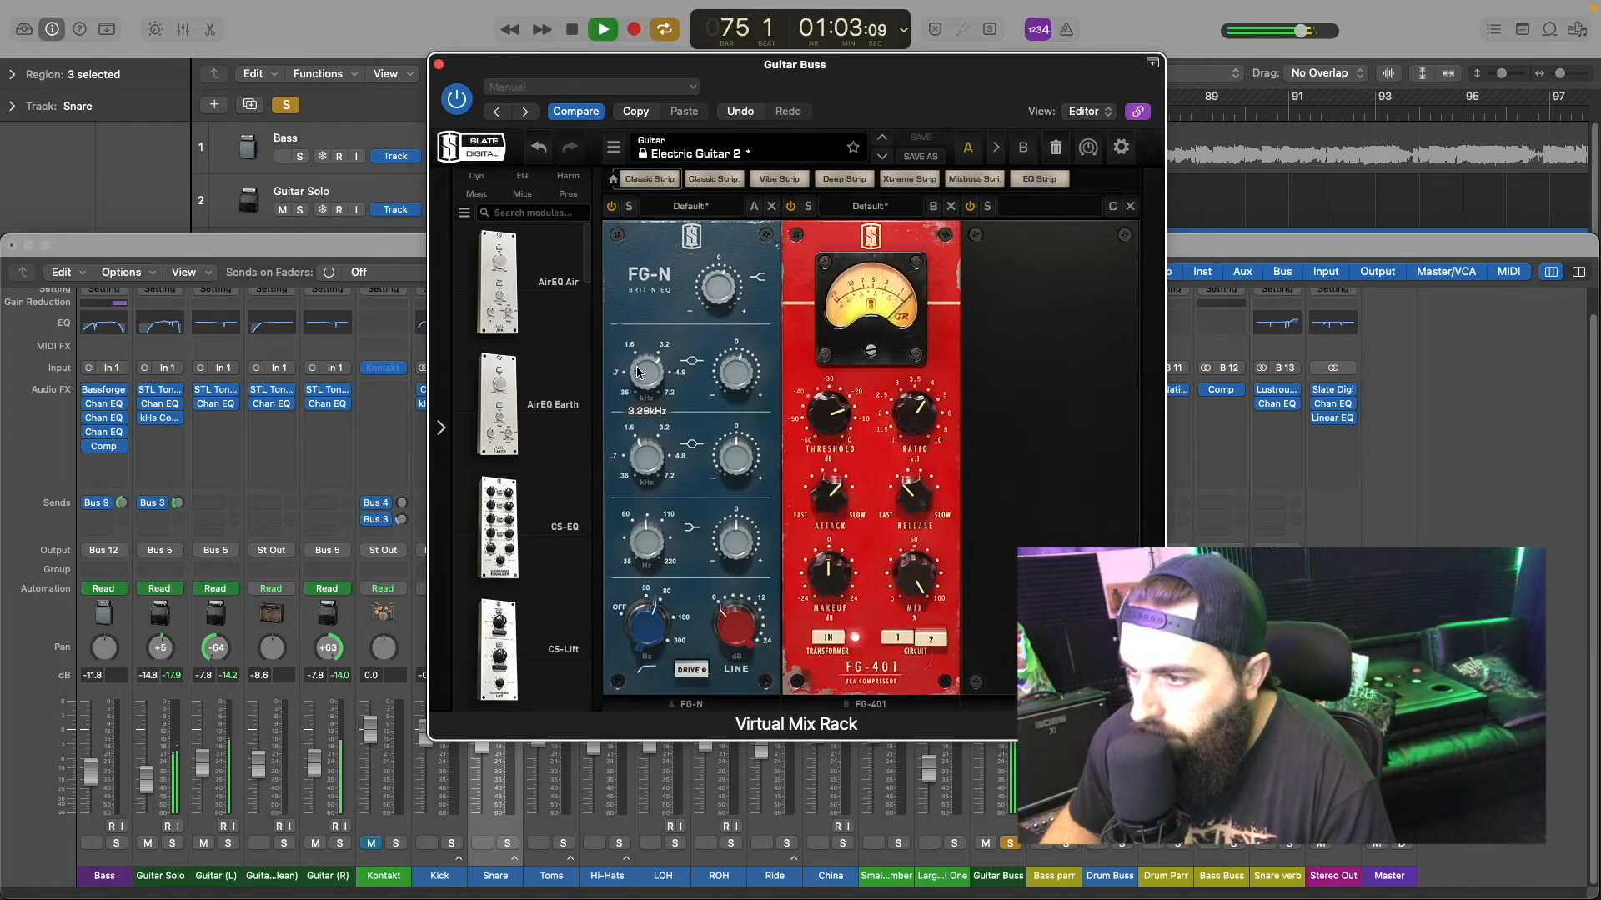
pyautogui.moveTo(732, 453); pyautogui.dragTo(723, 440)
pyautogui.doubleClick(723, 439)
pyautogui.moveTo(737, 547)
pyautogui.mouseDown()
pyautogui.moveTo(728, 516)
pyautogui.moveTo(729, 534)
pyautogui.mouseUp()
pyautogui.moveTo(645, 548)
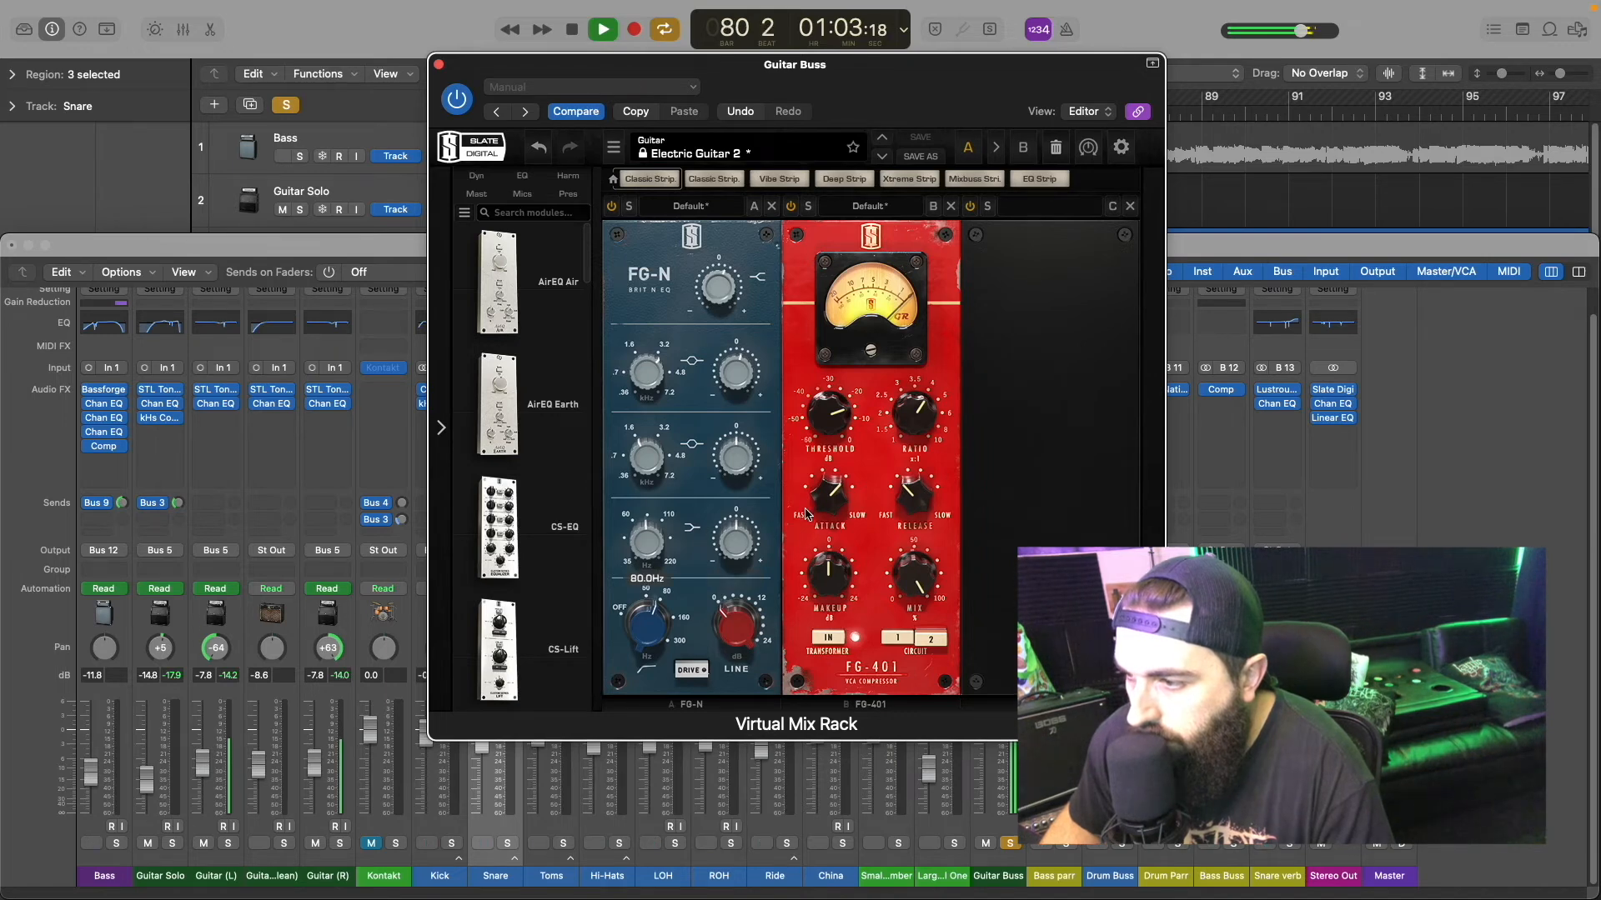
# Step: Unsolo the Guitar Buss and compare the Virtual Mix Rack bypassed and active in the full mix, leaving it on
pyautogui.click(1009, 843)
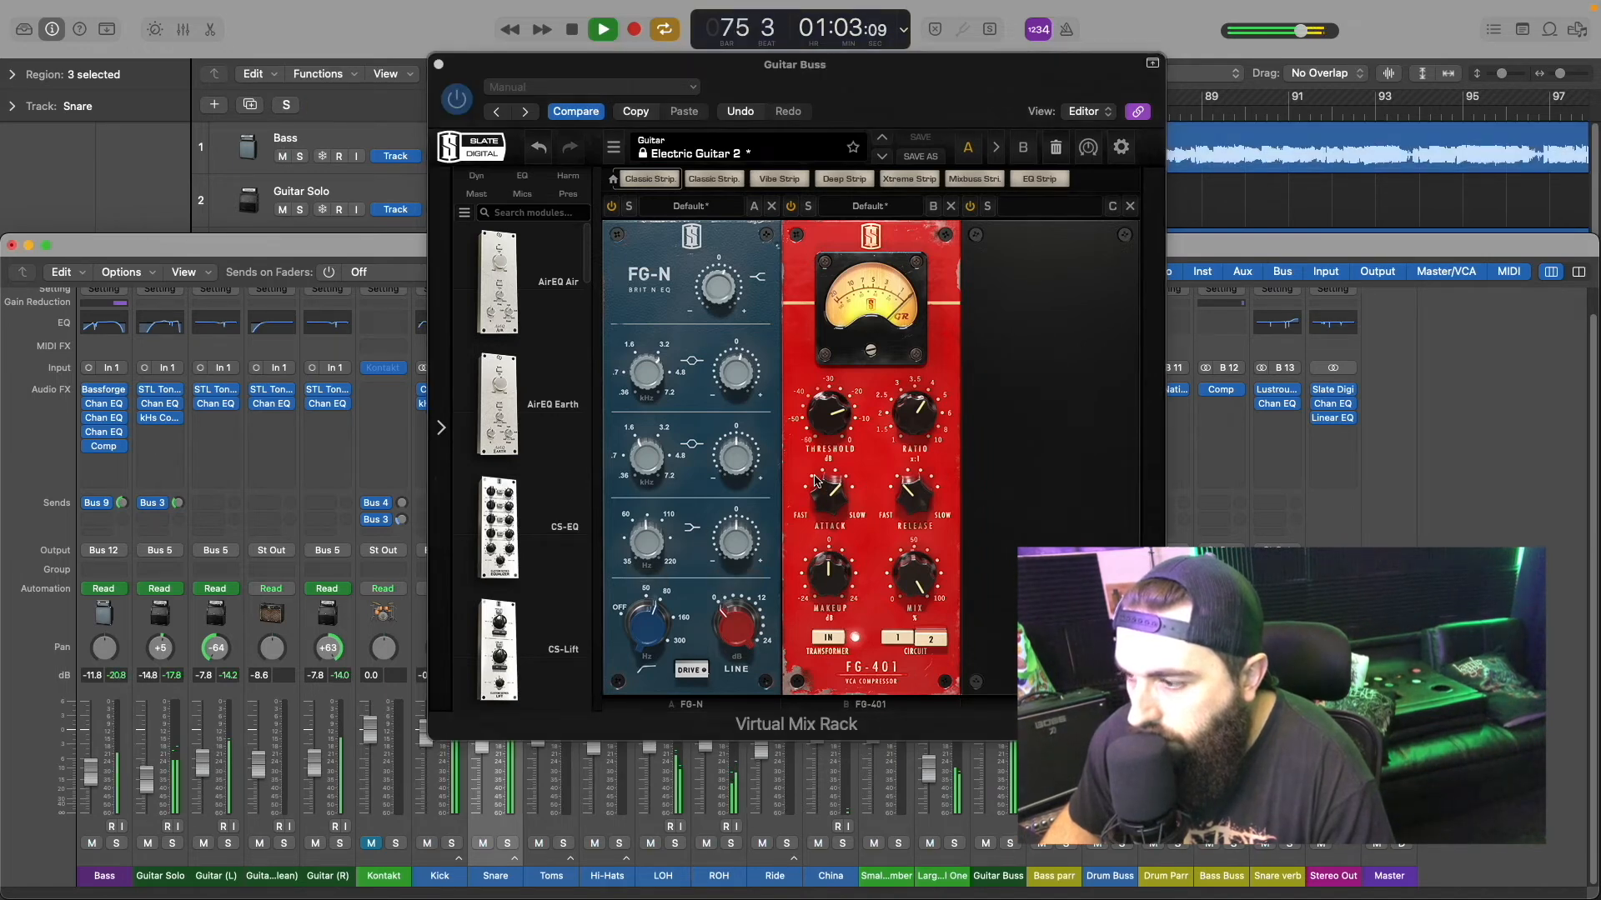
pyautogui.click(458, 109)
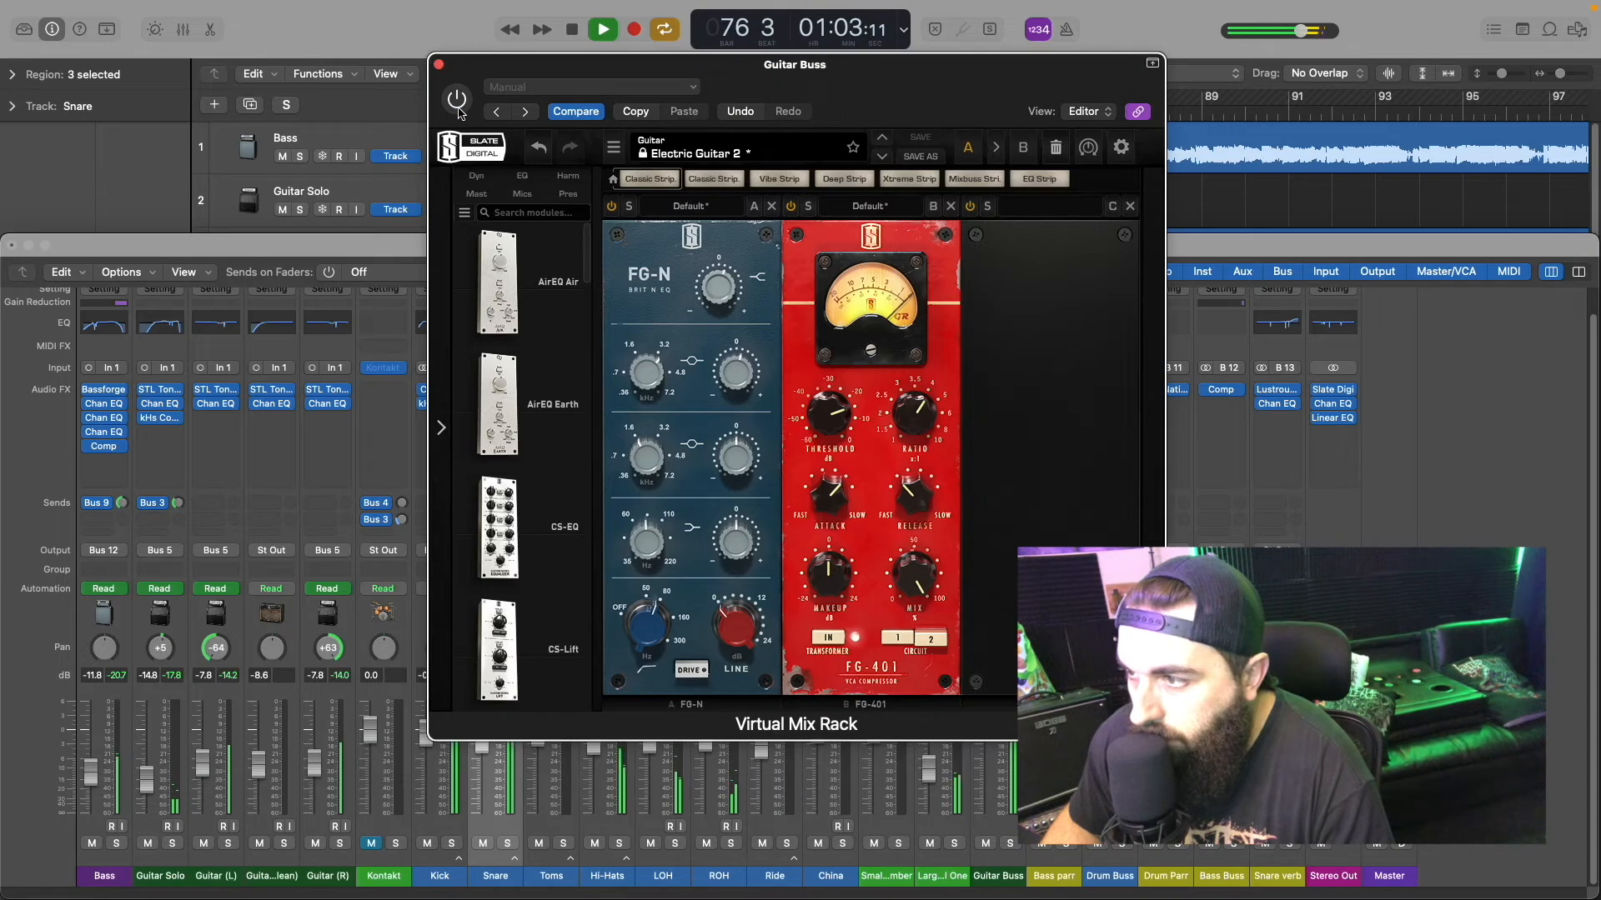
pyautogui.click(458, 101)
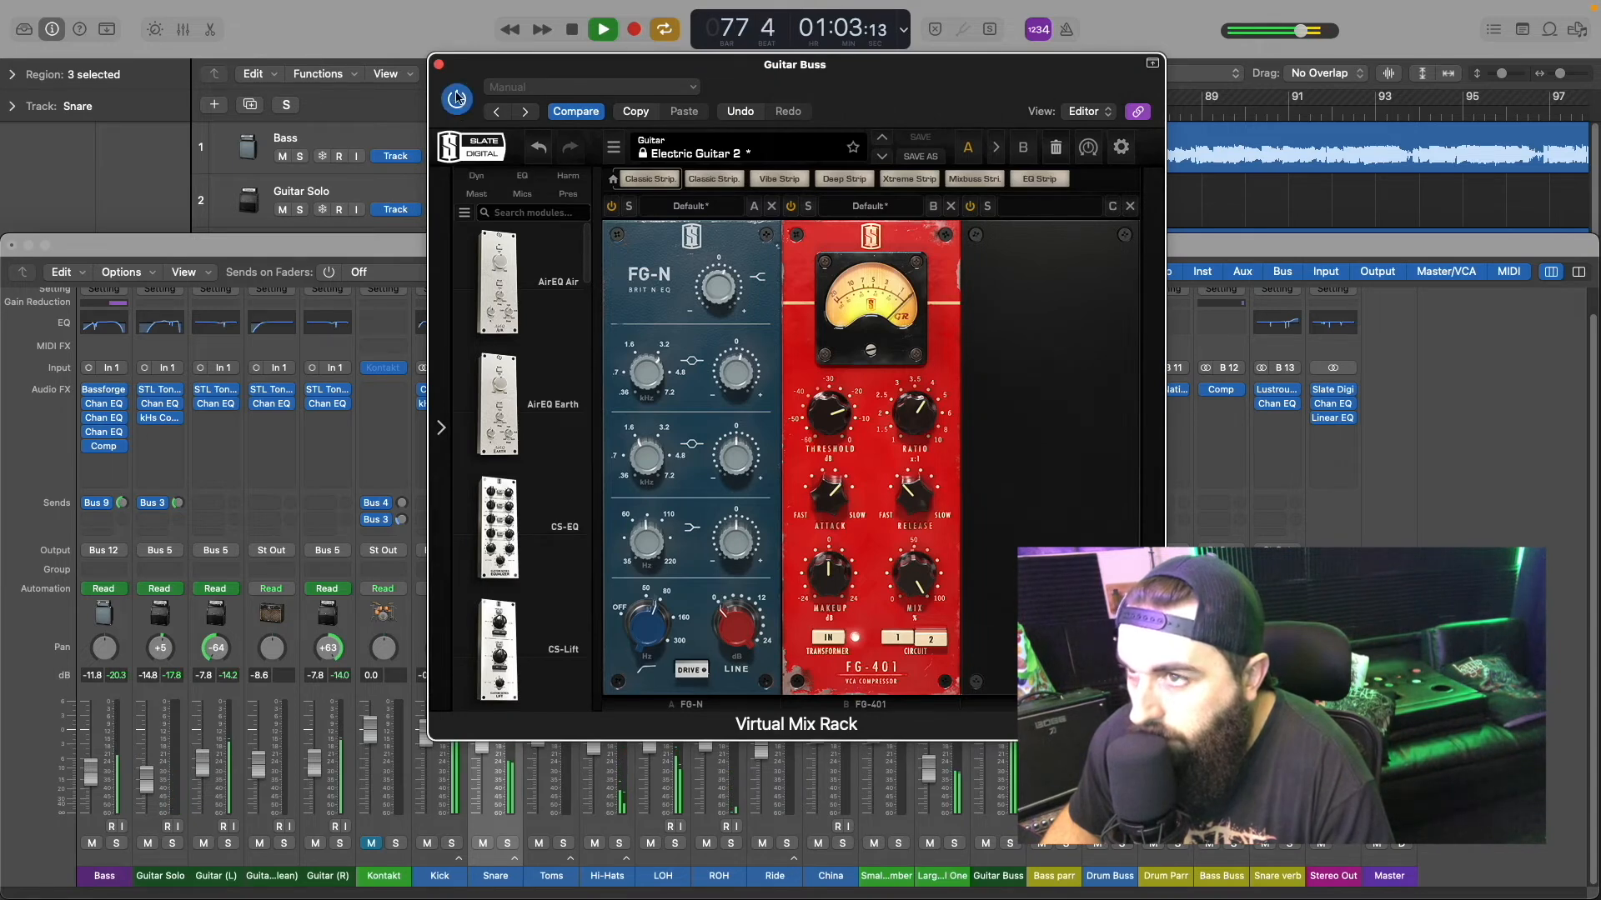
# Step: Close the Guitar Buss's Virtual Mix Rack and stop playback after listening to the full mix
pyautogui.click(438, 65)
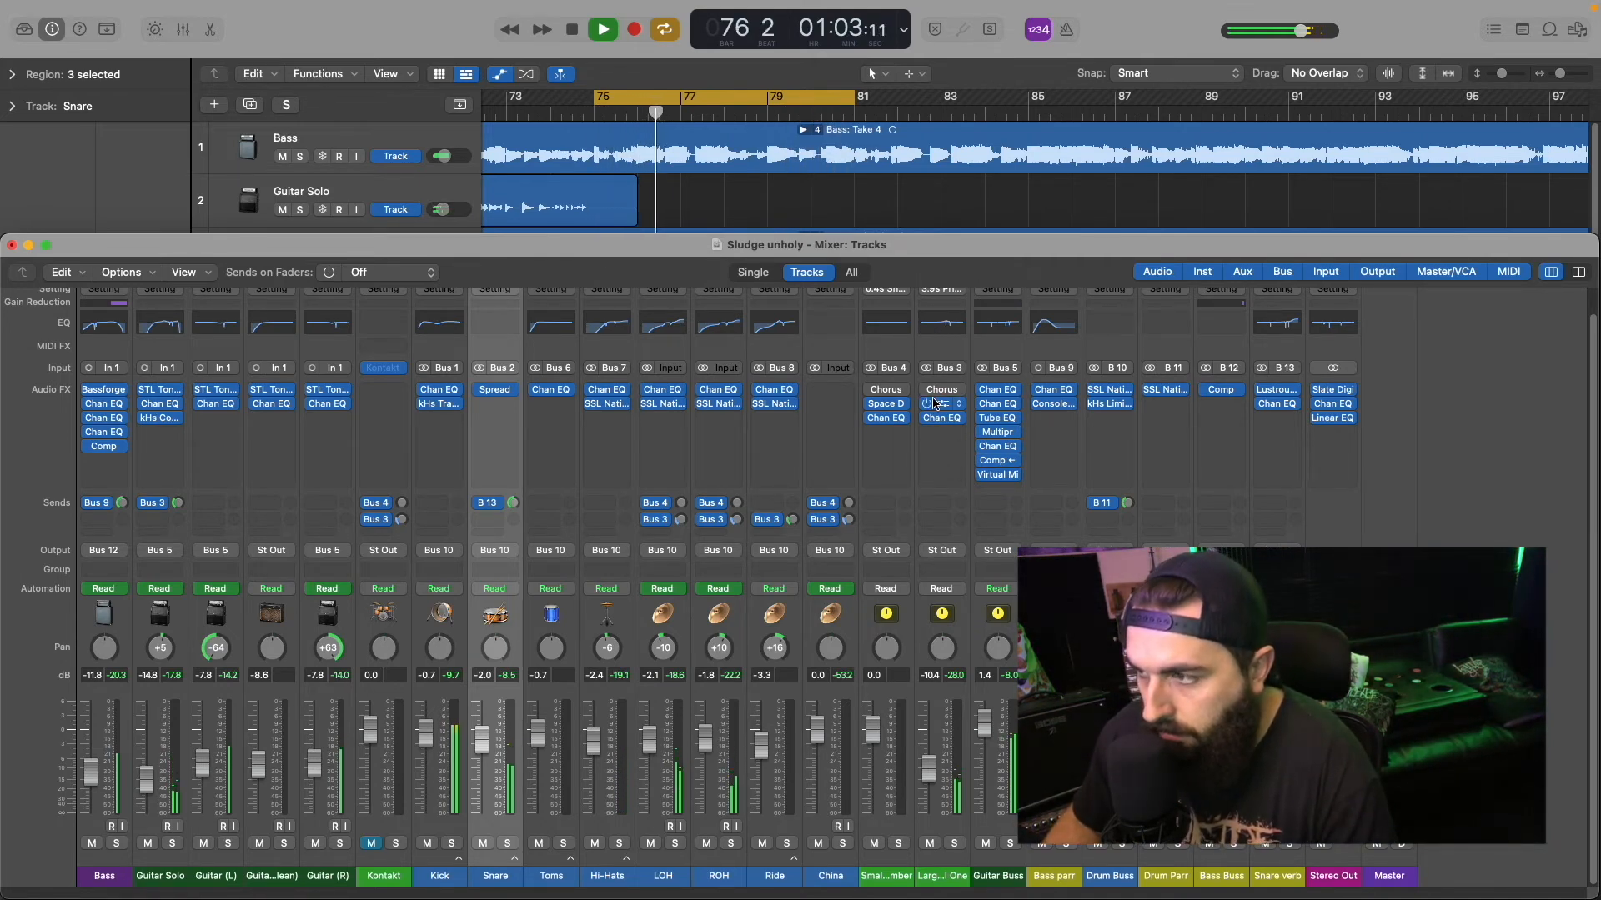
pyautogui.moveTo(982, 478)
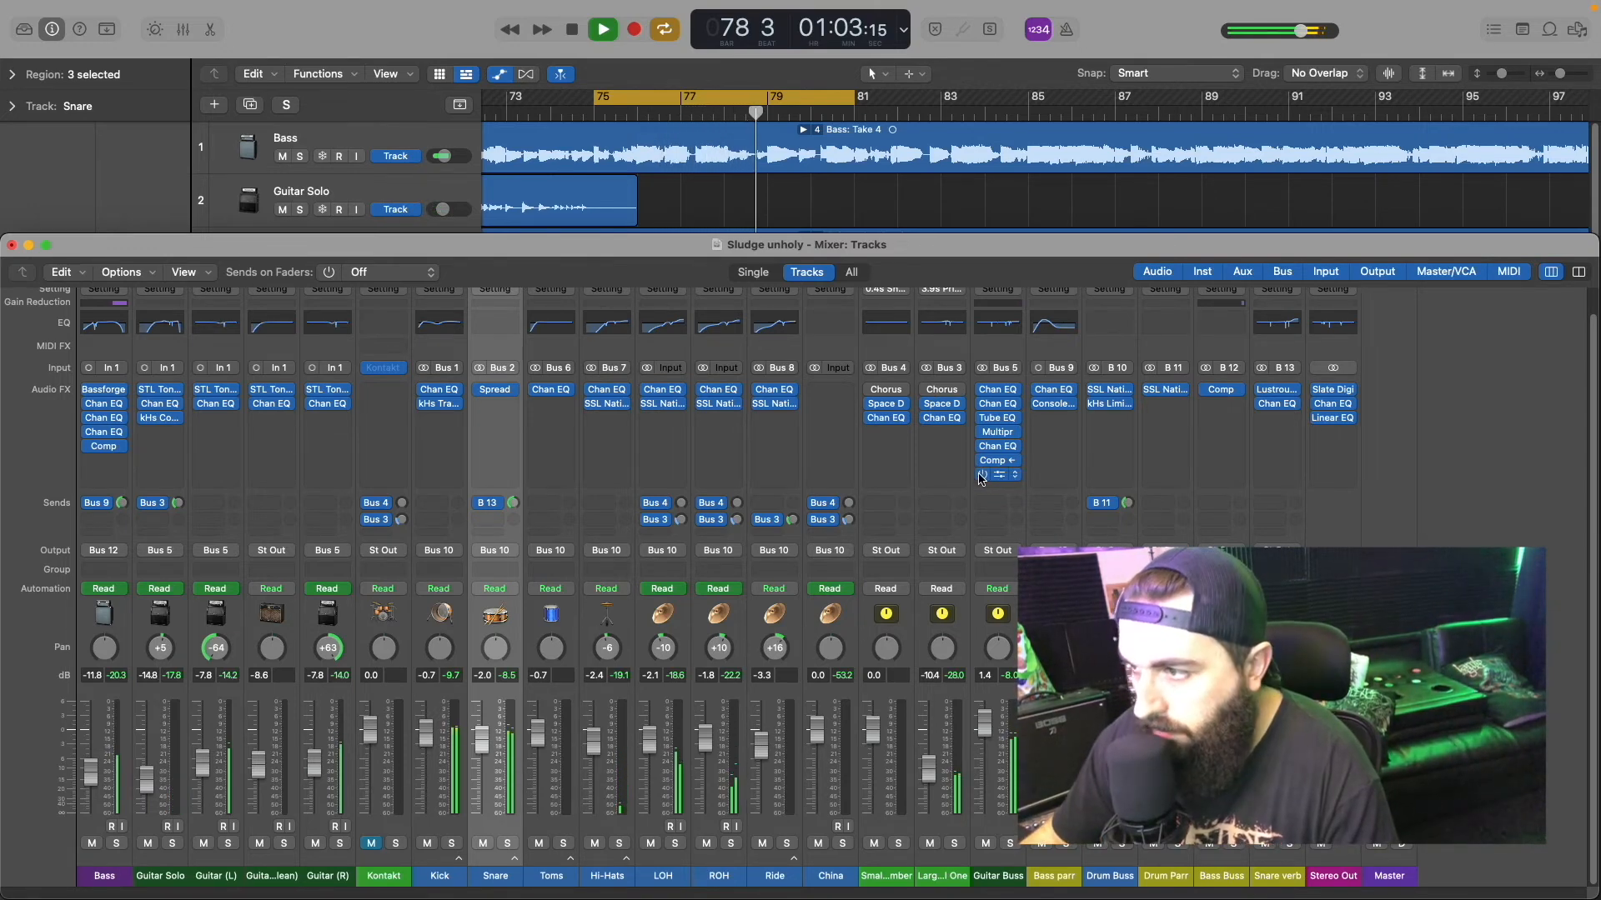
pyautogui.press('space')
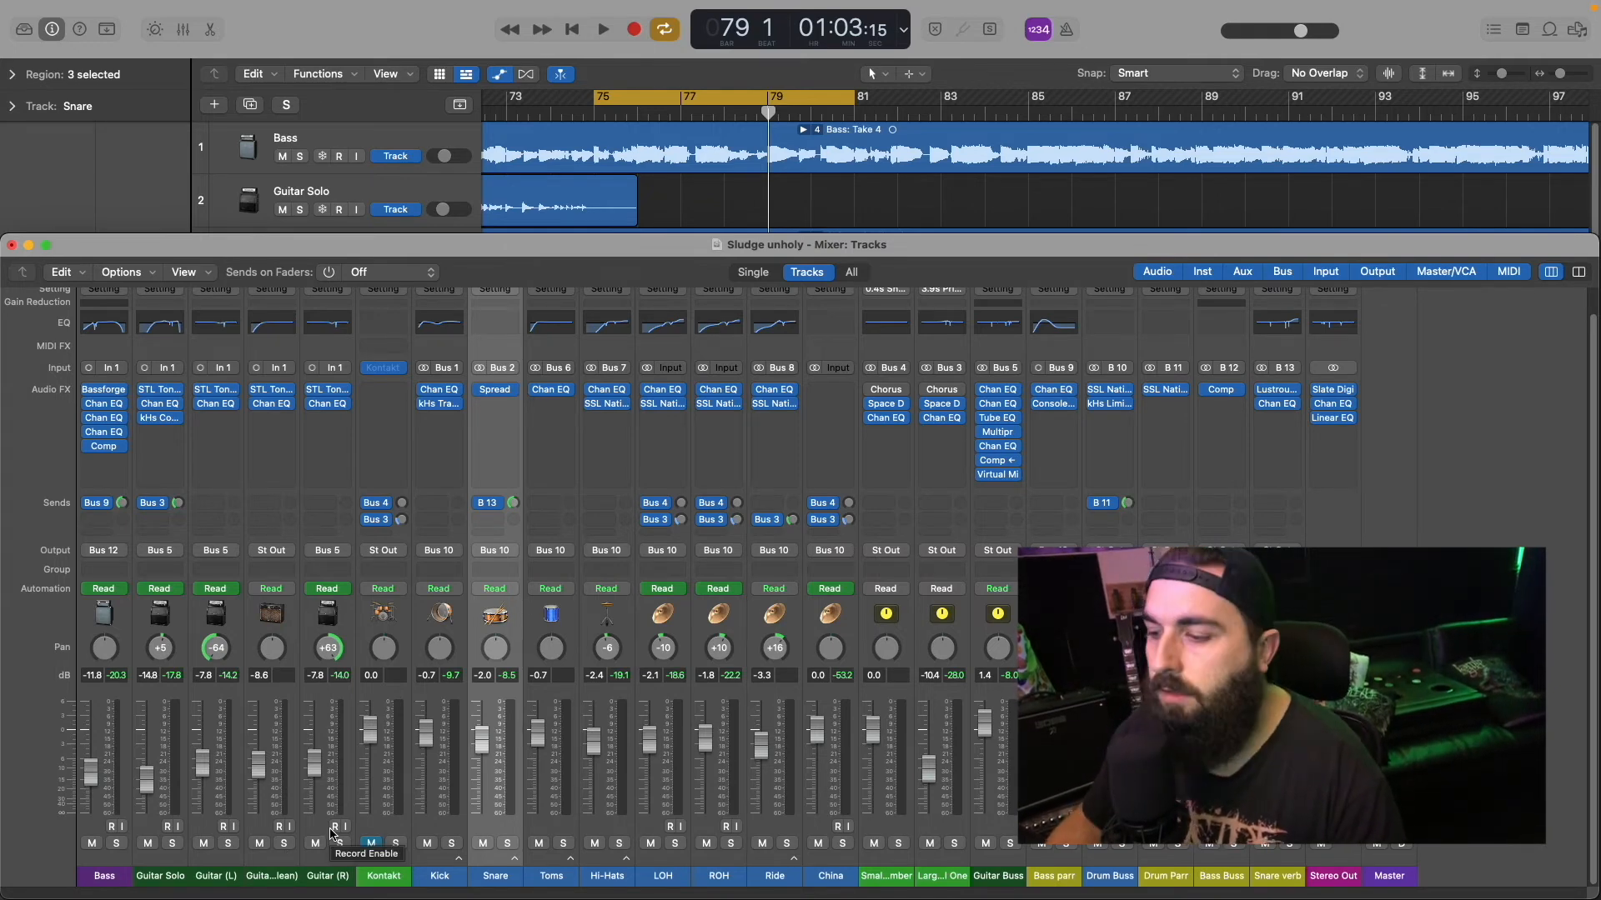
# Step: Move the cycle range back to about bars 60 to 66 in the guitar solo section and start playback there
pyautogui.moveTo(679, 99); pyautogui.dragTo(499, 126)
pyautogui.press('space')
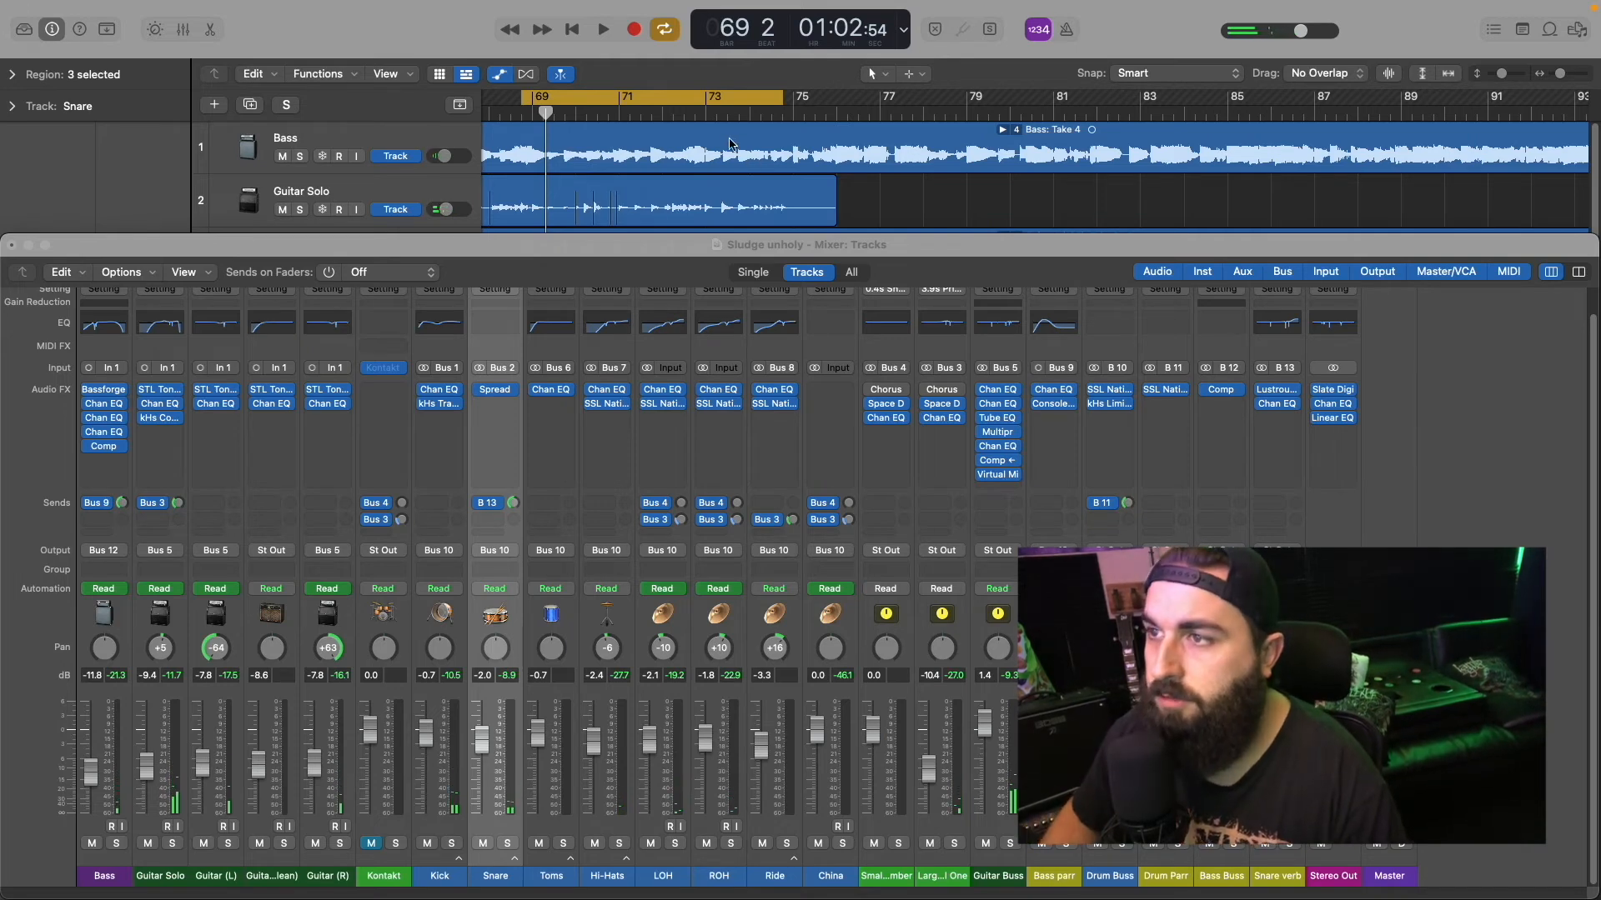
pyautogui.moveTo(693, 99); pyautogui.dragTo(477, 99)
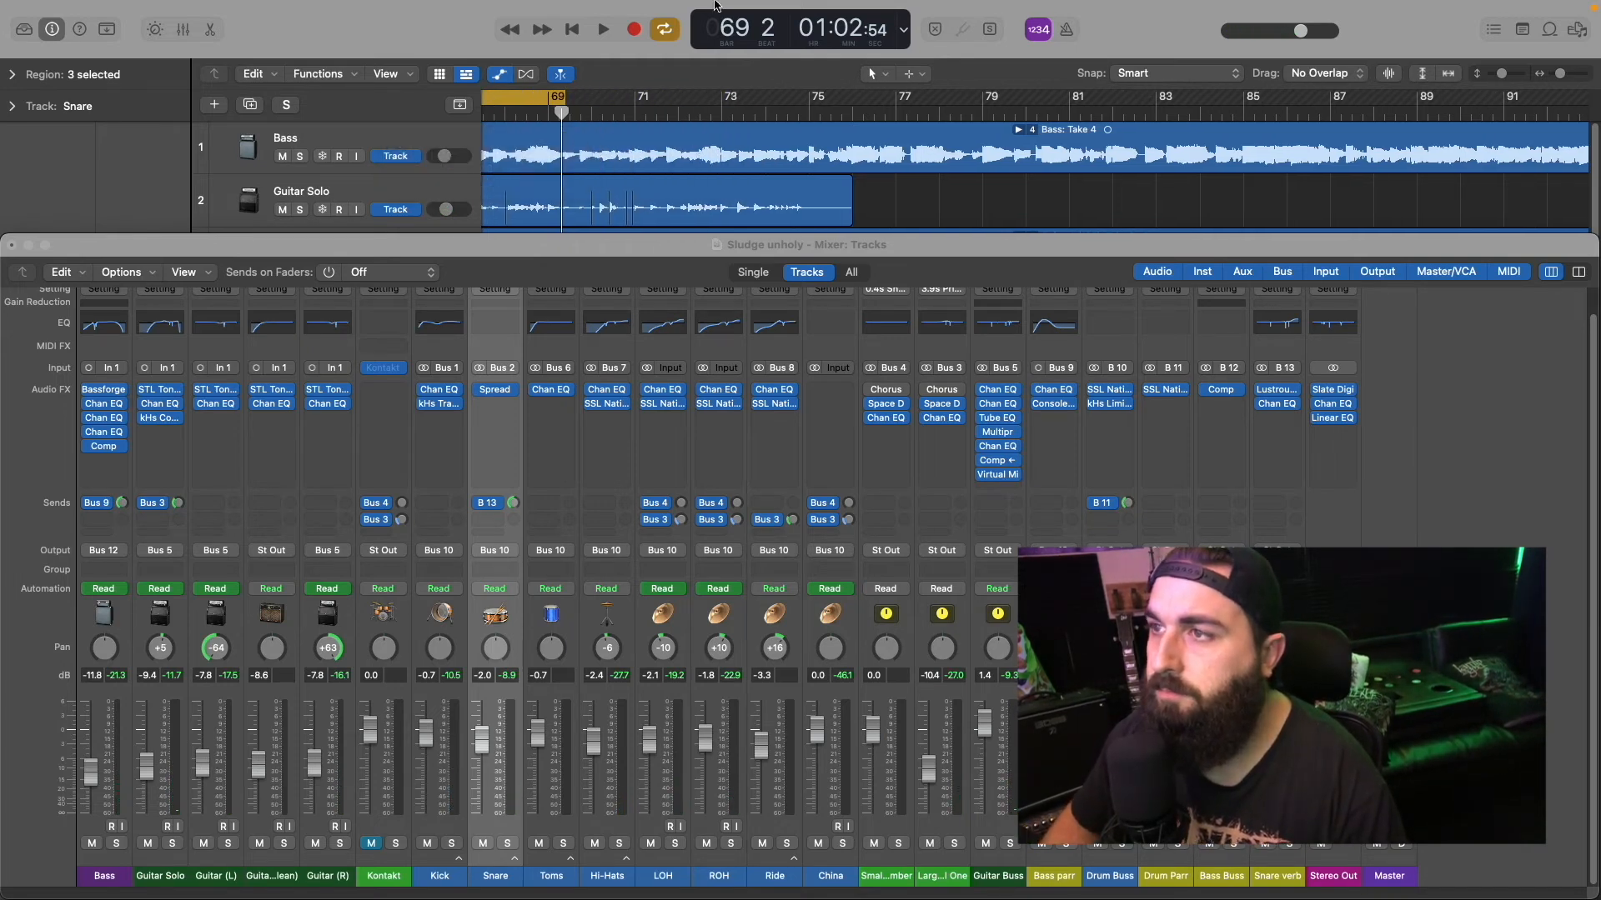
pyautogui.moveTo(726, 29); pyautogui.dragTo(726, 45)
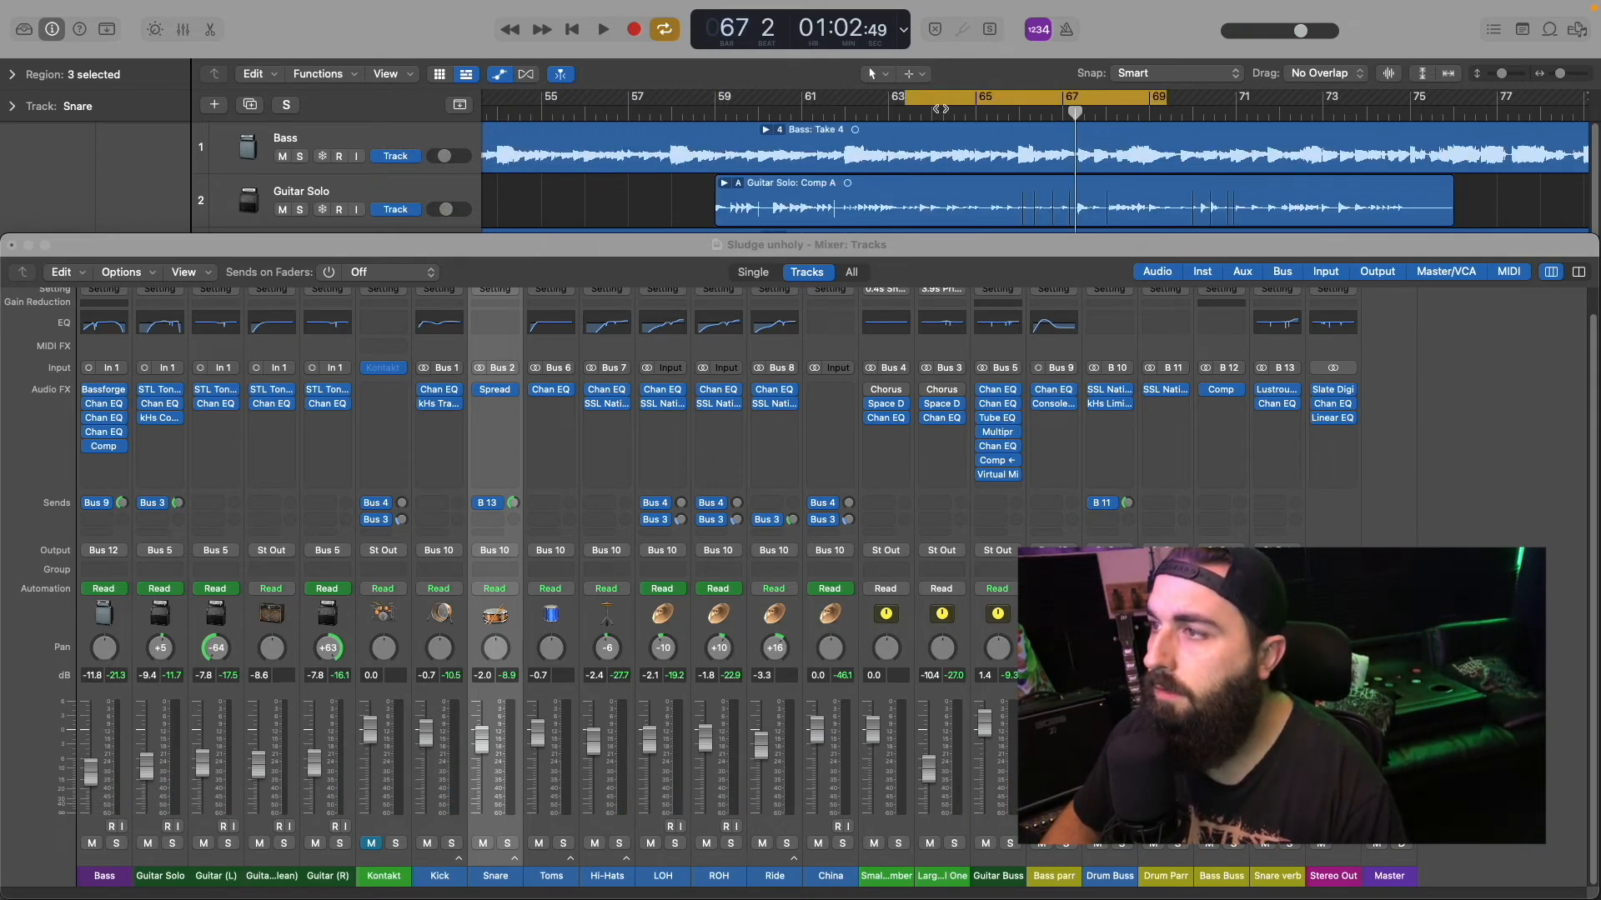
pyautogui.moveTo(949, 93); pyautogui.dragTo(792, 110)
pyautogui.press('space')
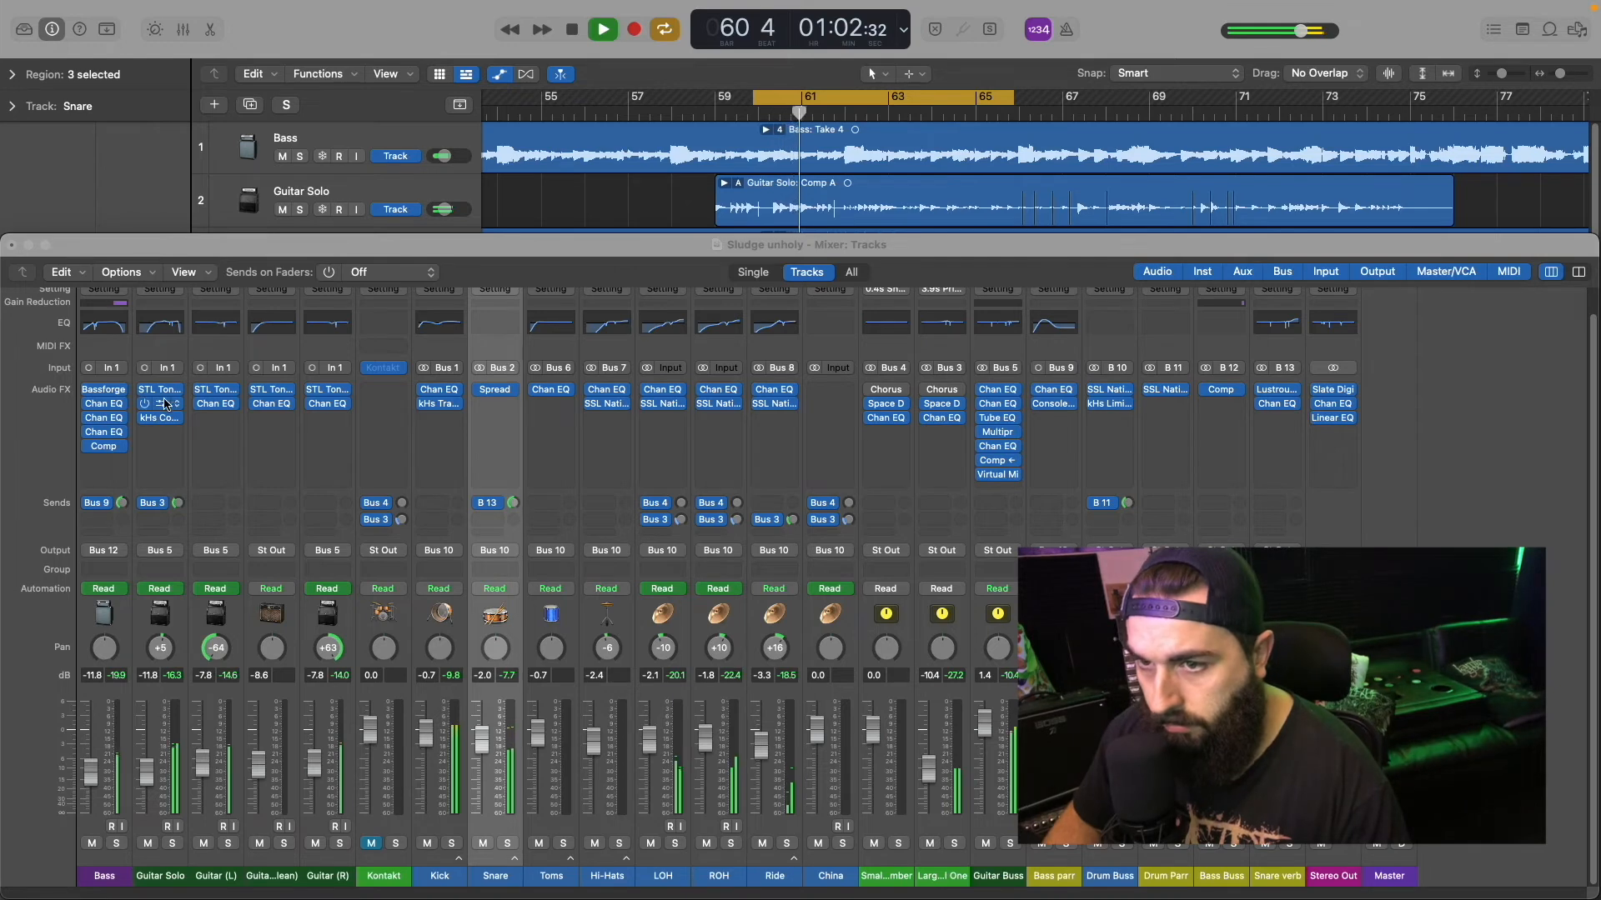
# Step: Open the second insert's Channel EQ on the Guitar Solo track to view its curve, and stop playback
pyautogui.click(164, 406)
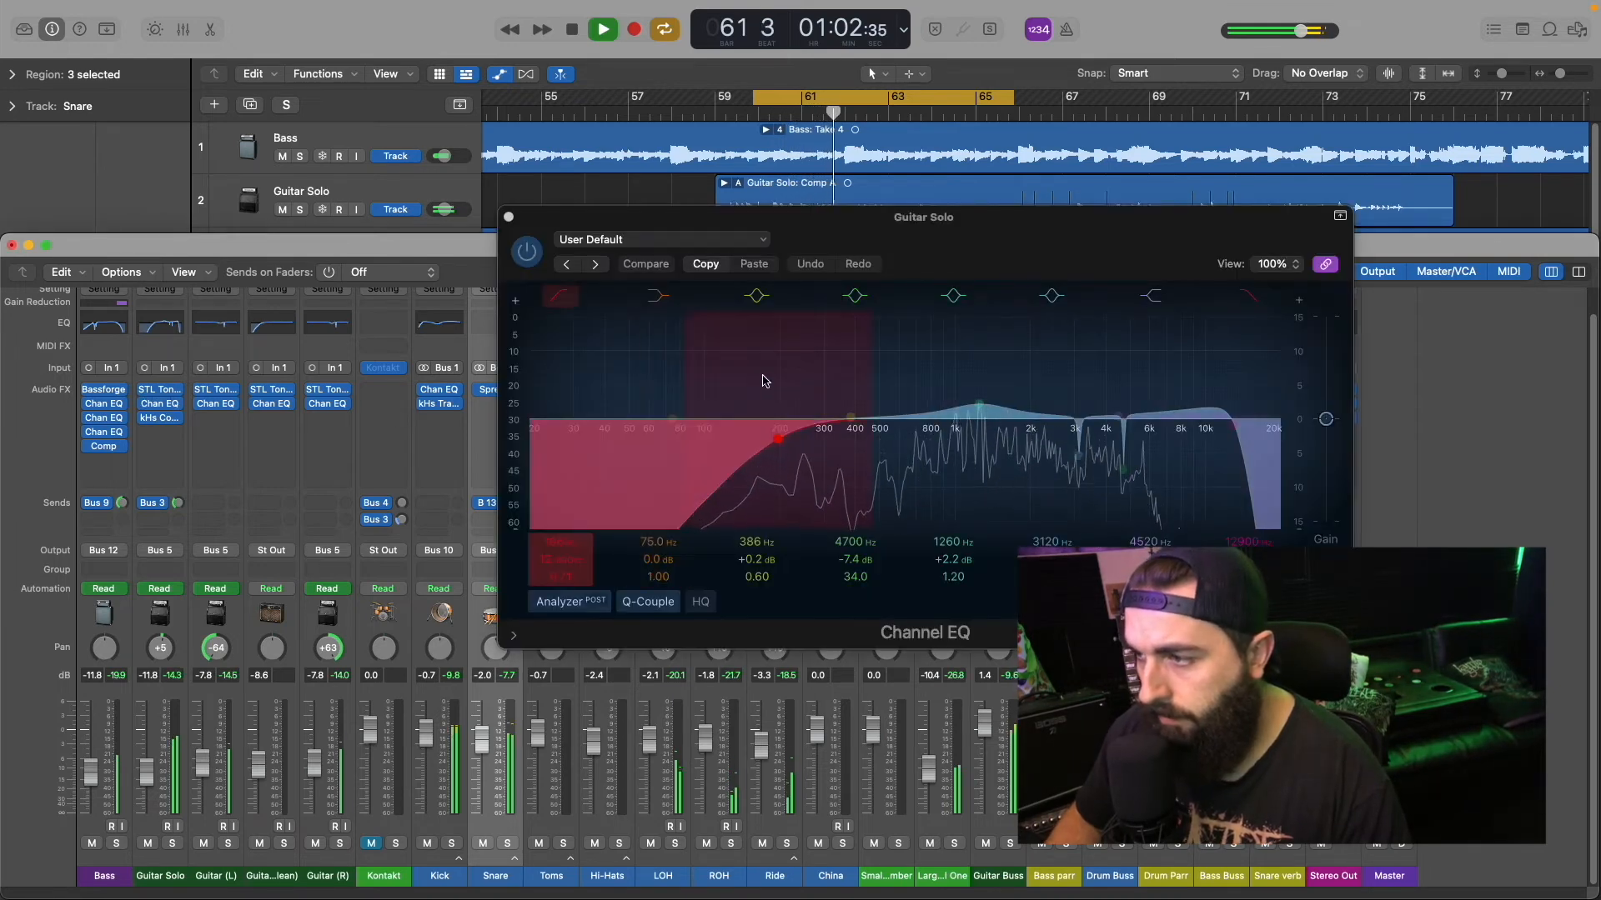
pyautogui.press('space')
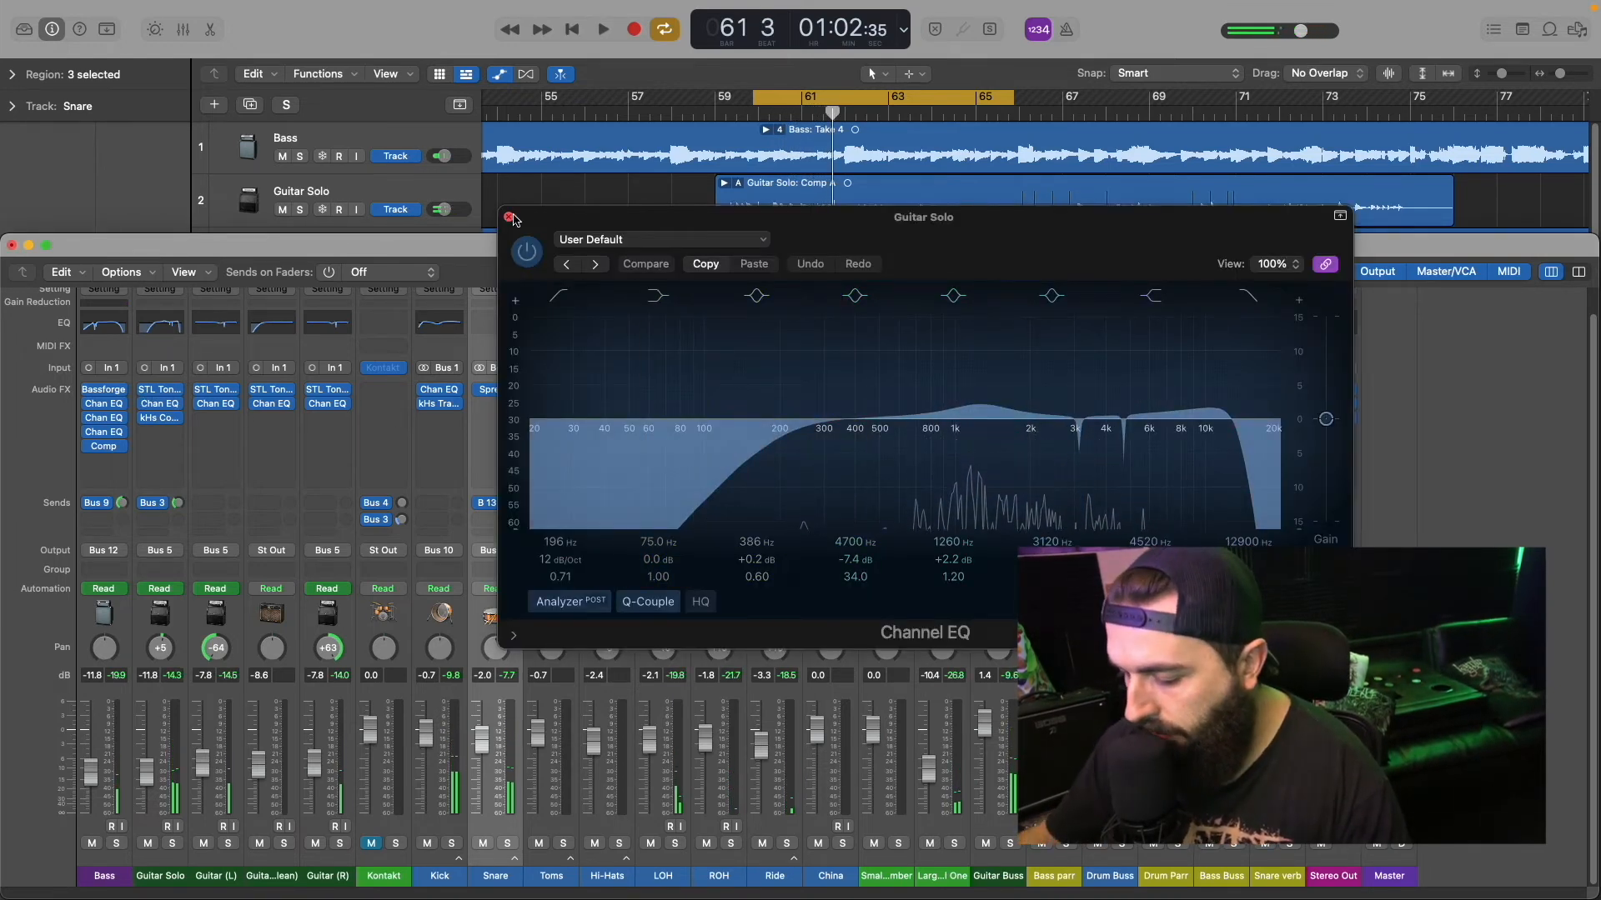